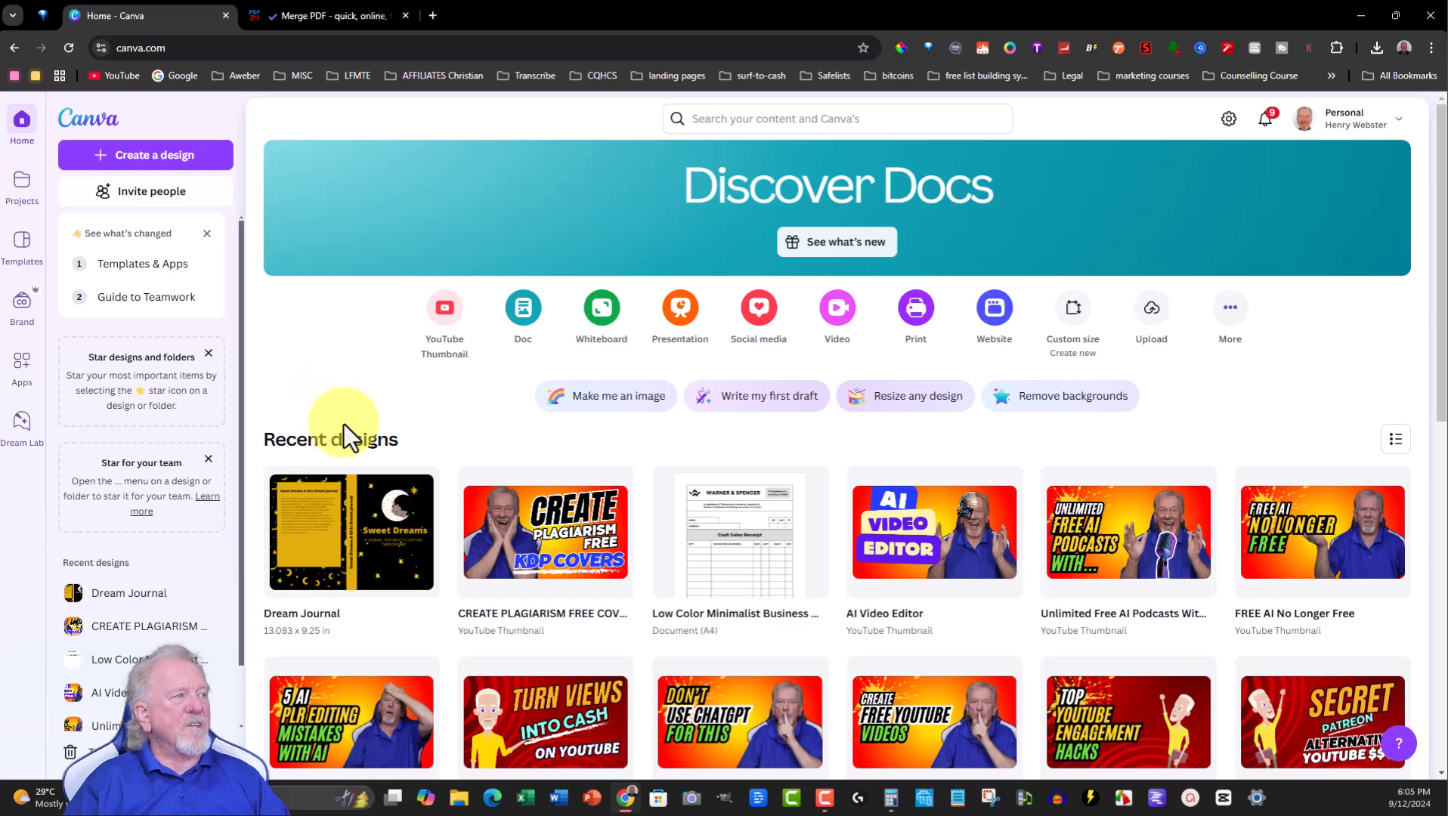
- Create a new custom-size design measuring 6 by 9 inches
click(1073, 306)
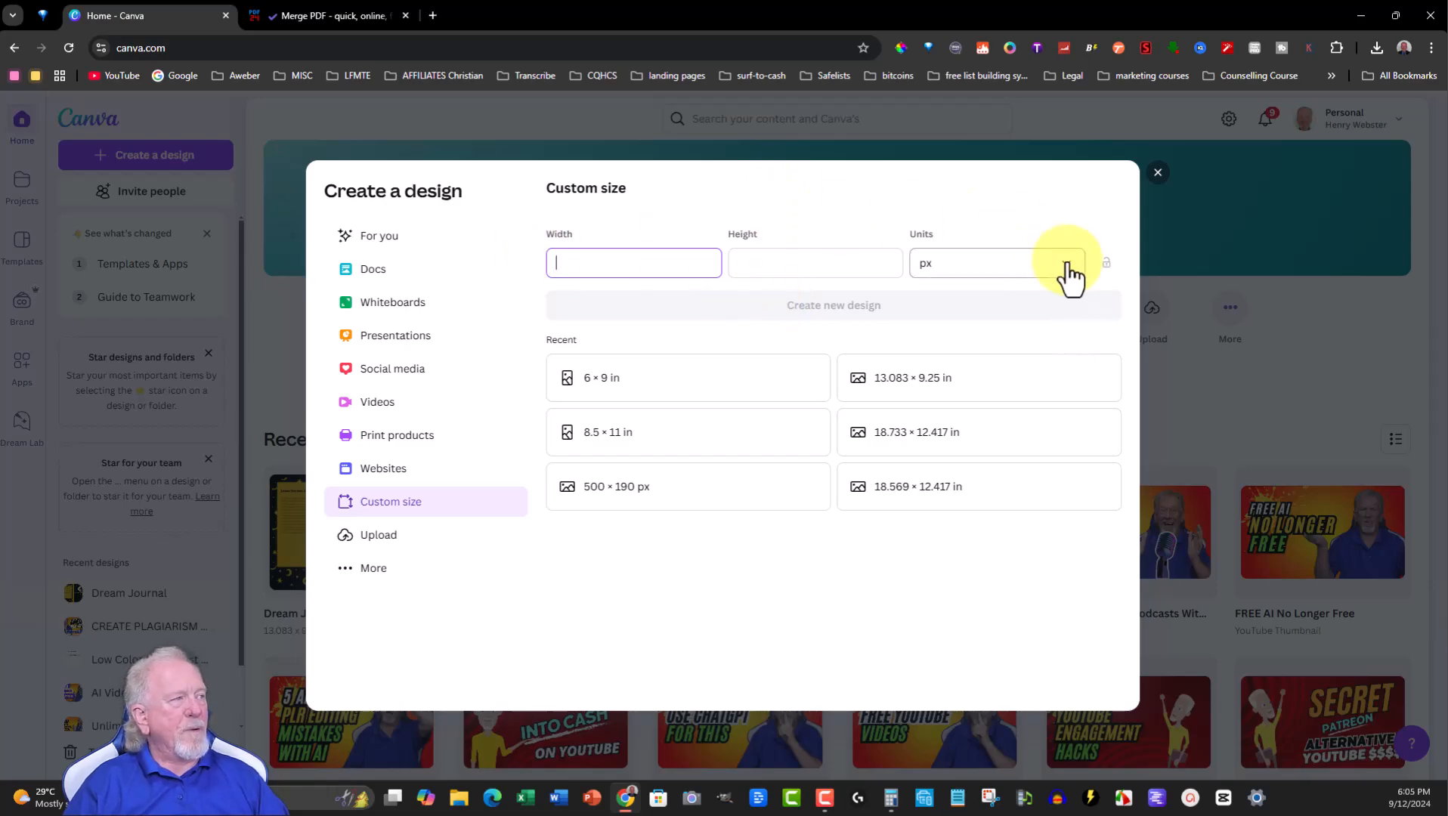
click(1068, 272)
click(933, 338)
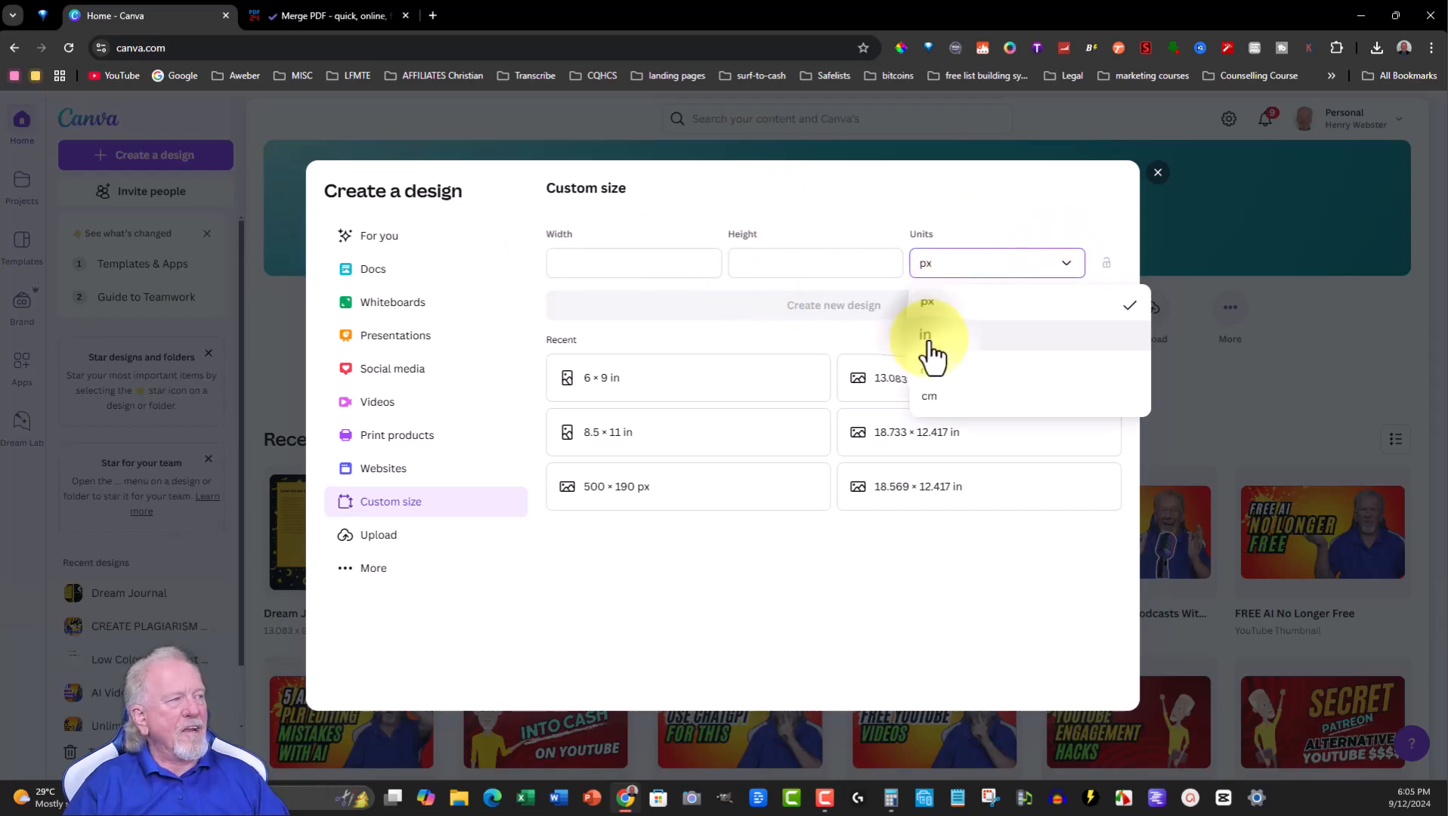
click(601, 261)
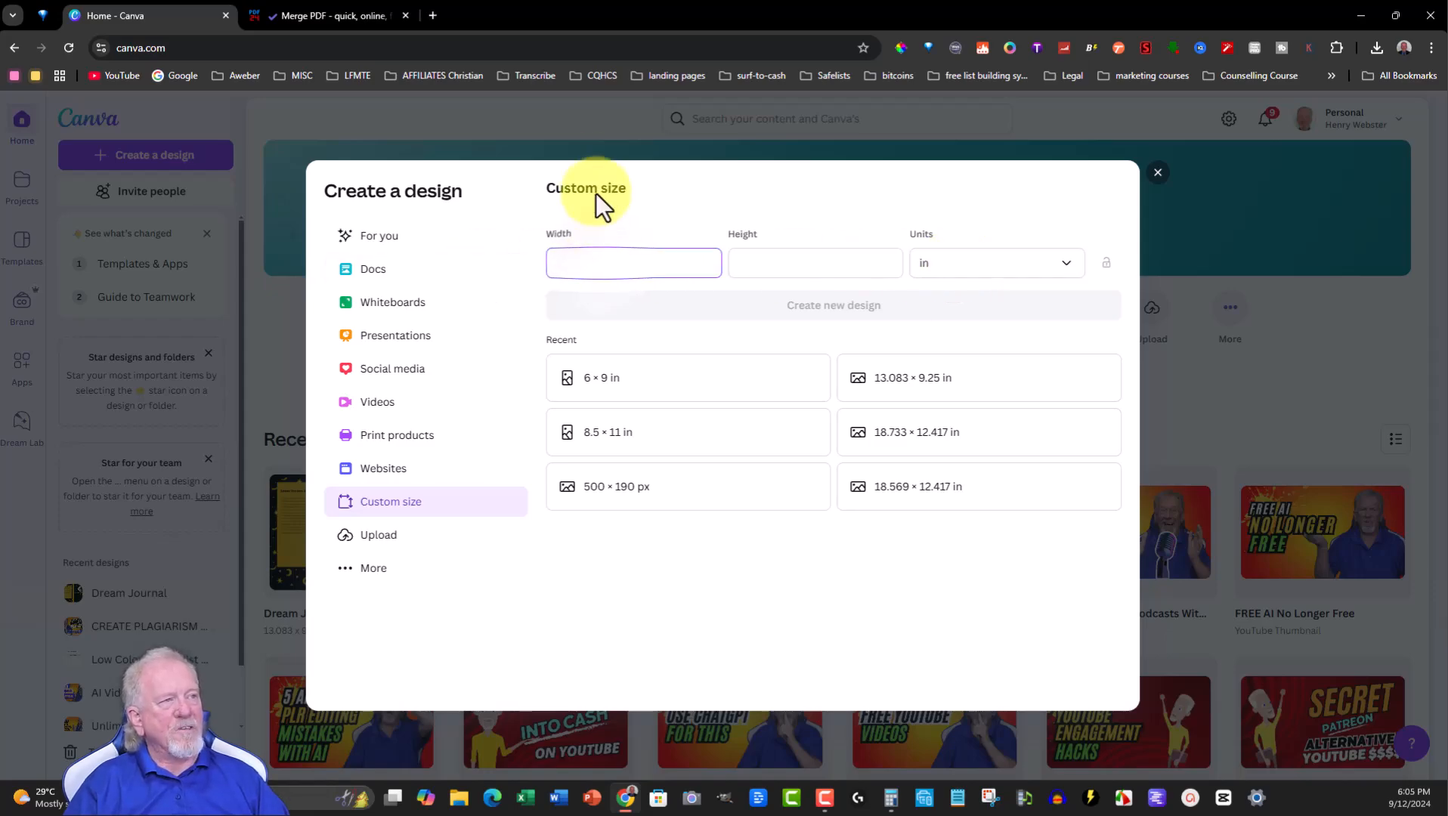
text(6)
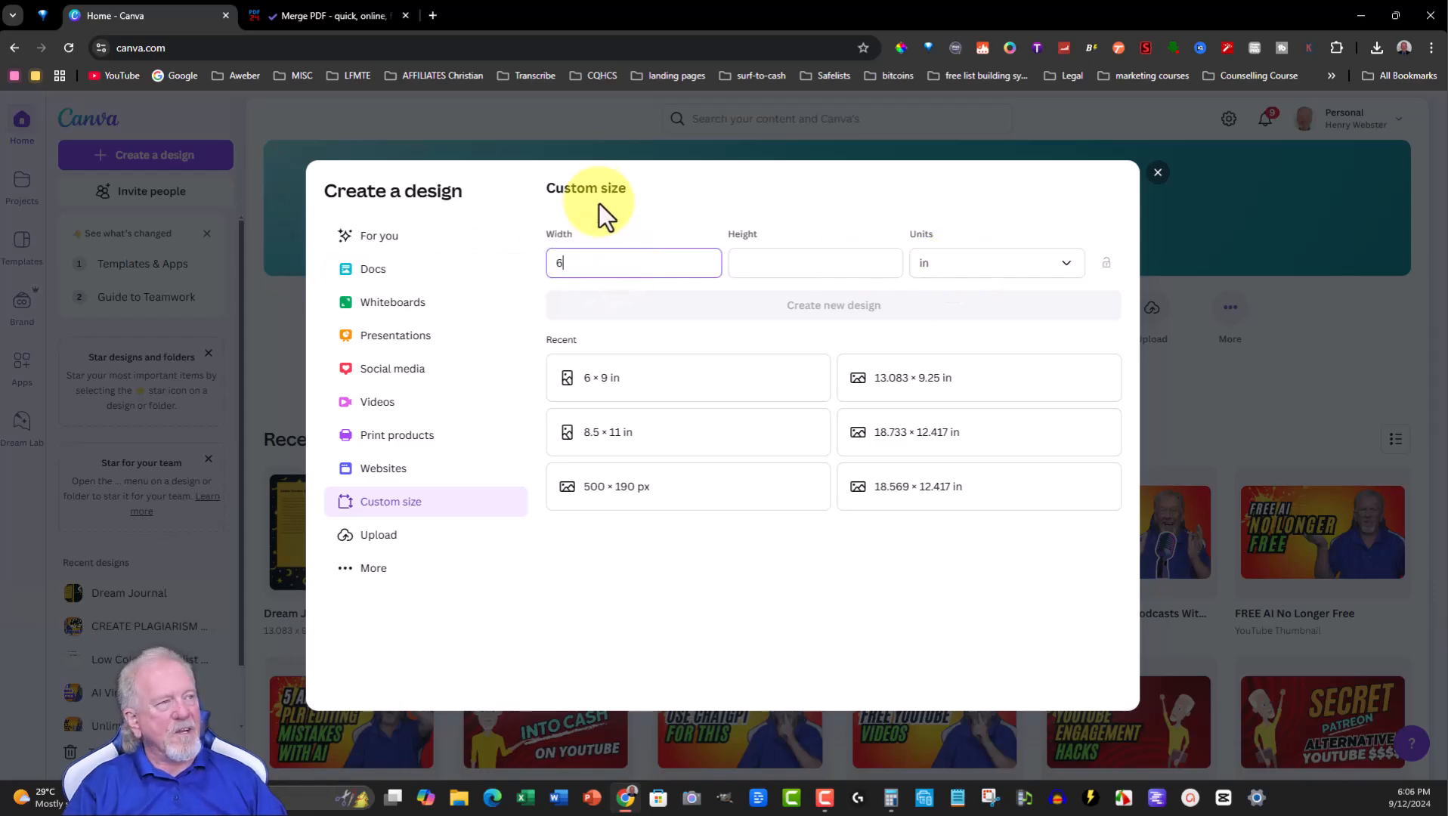
click(788, 262)
text(9)
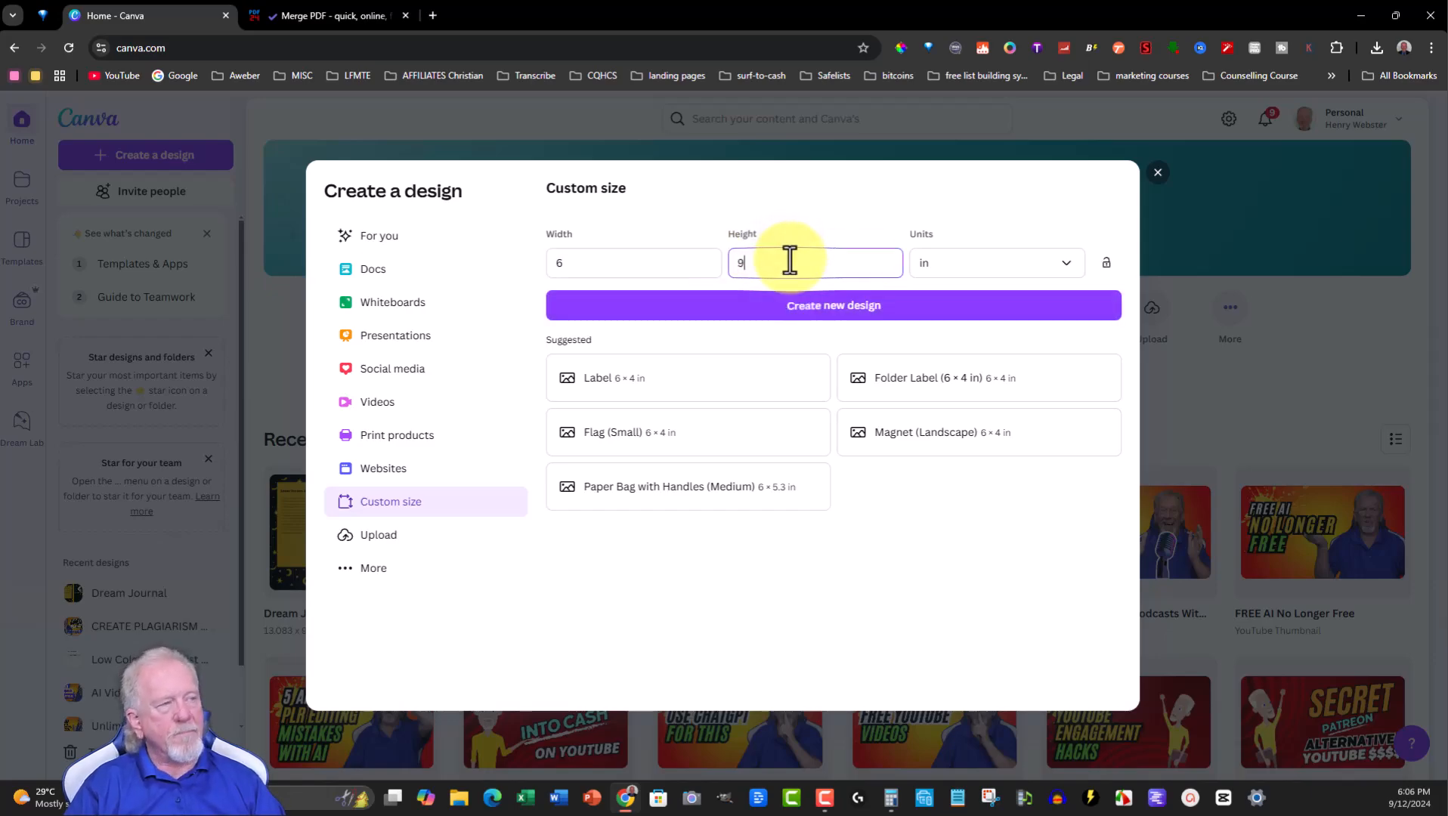
click(819, 307)
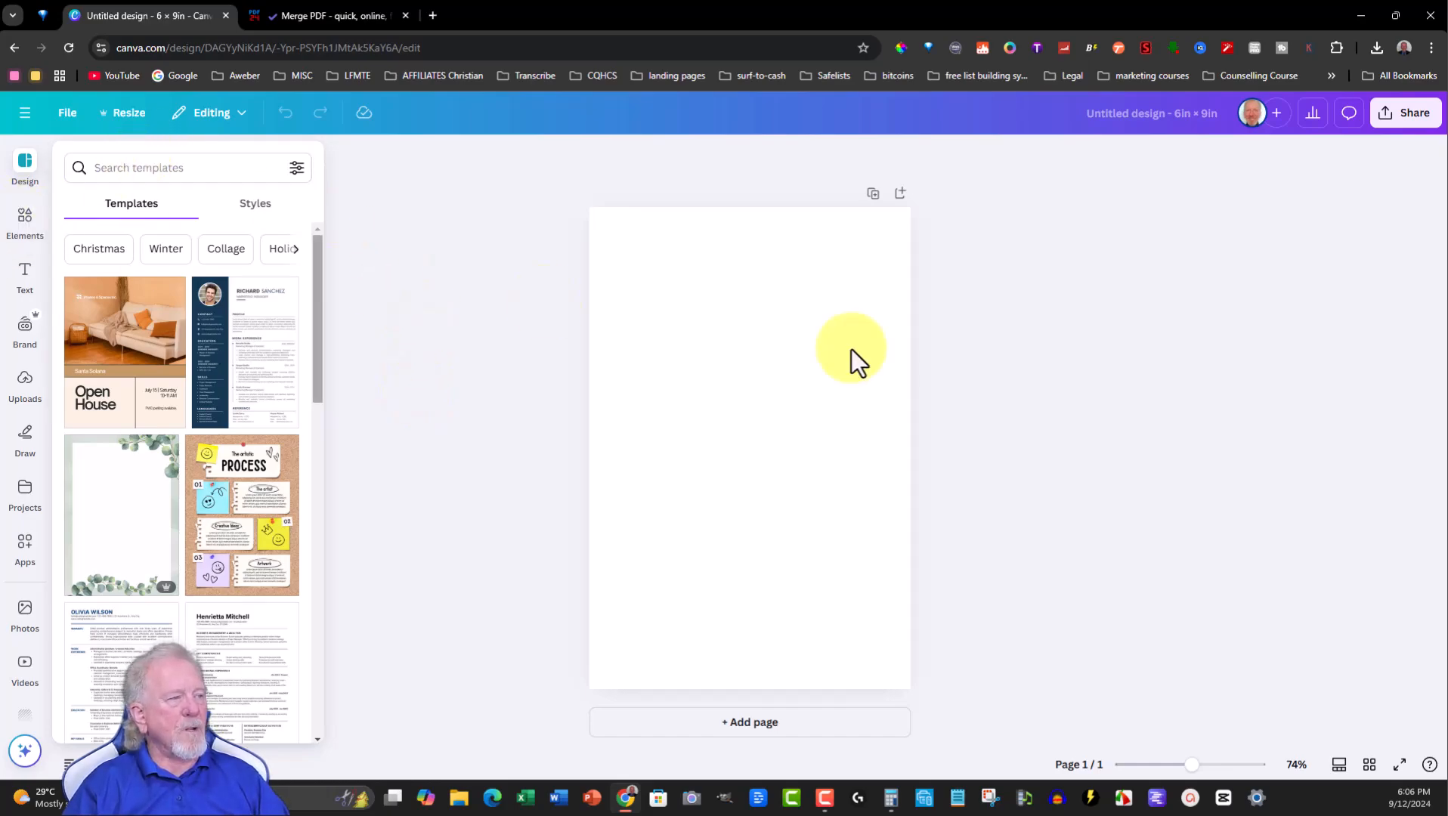
- Add a second page and search the elements library for dream catcher
click(741, 724)
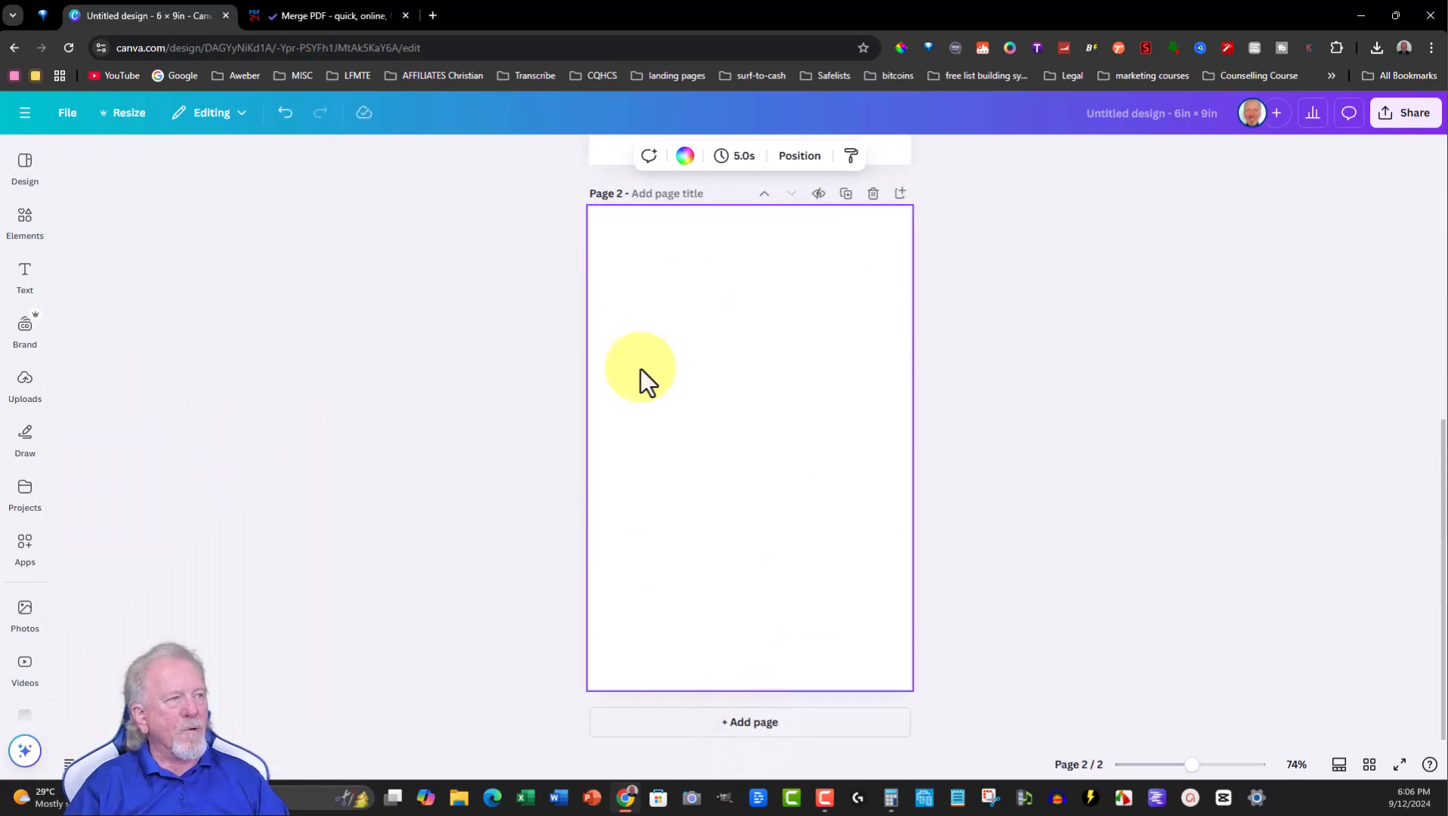
click(25, 220)
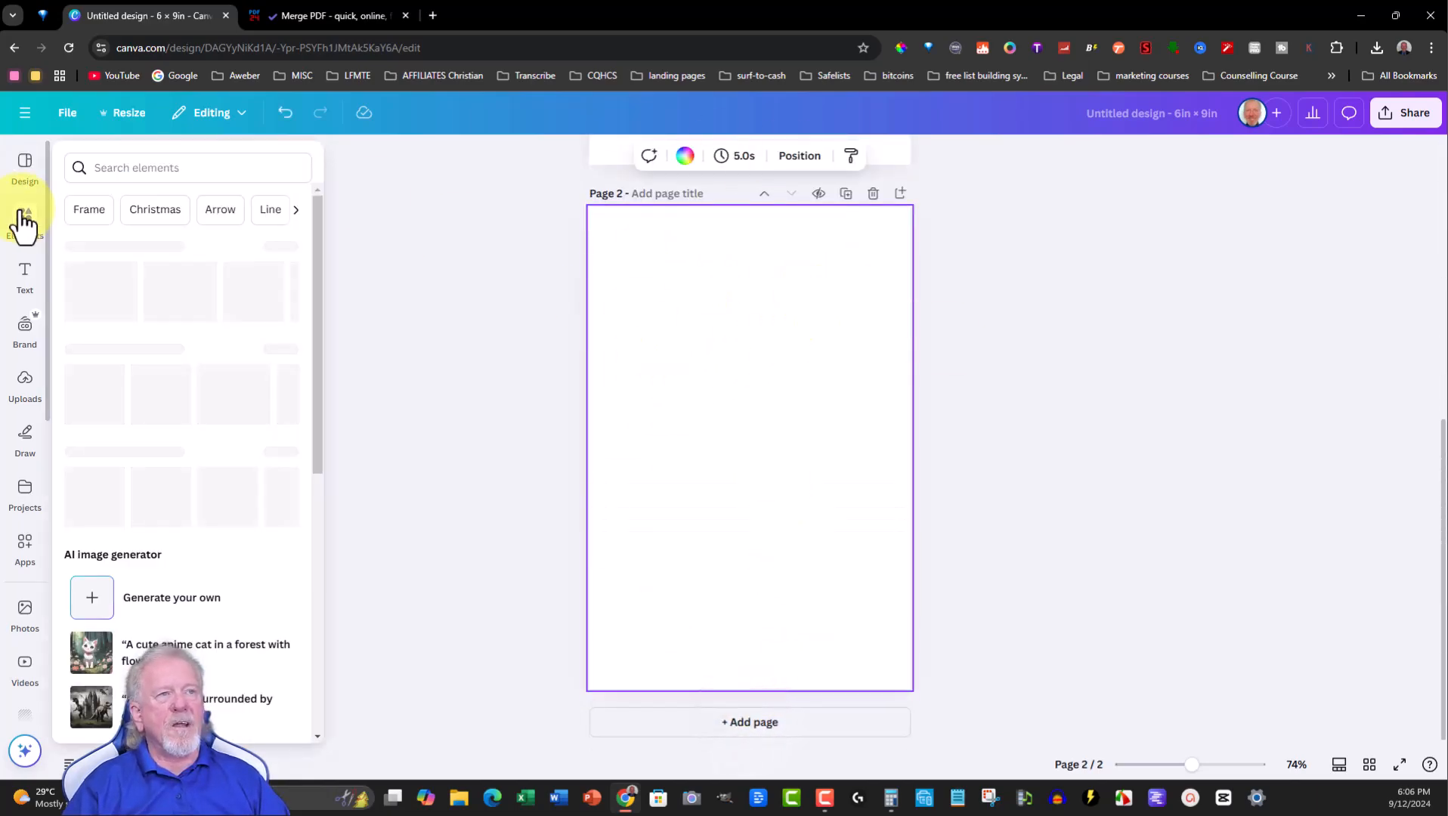
click(133, 159)
text(drea)
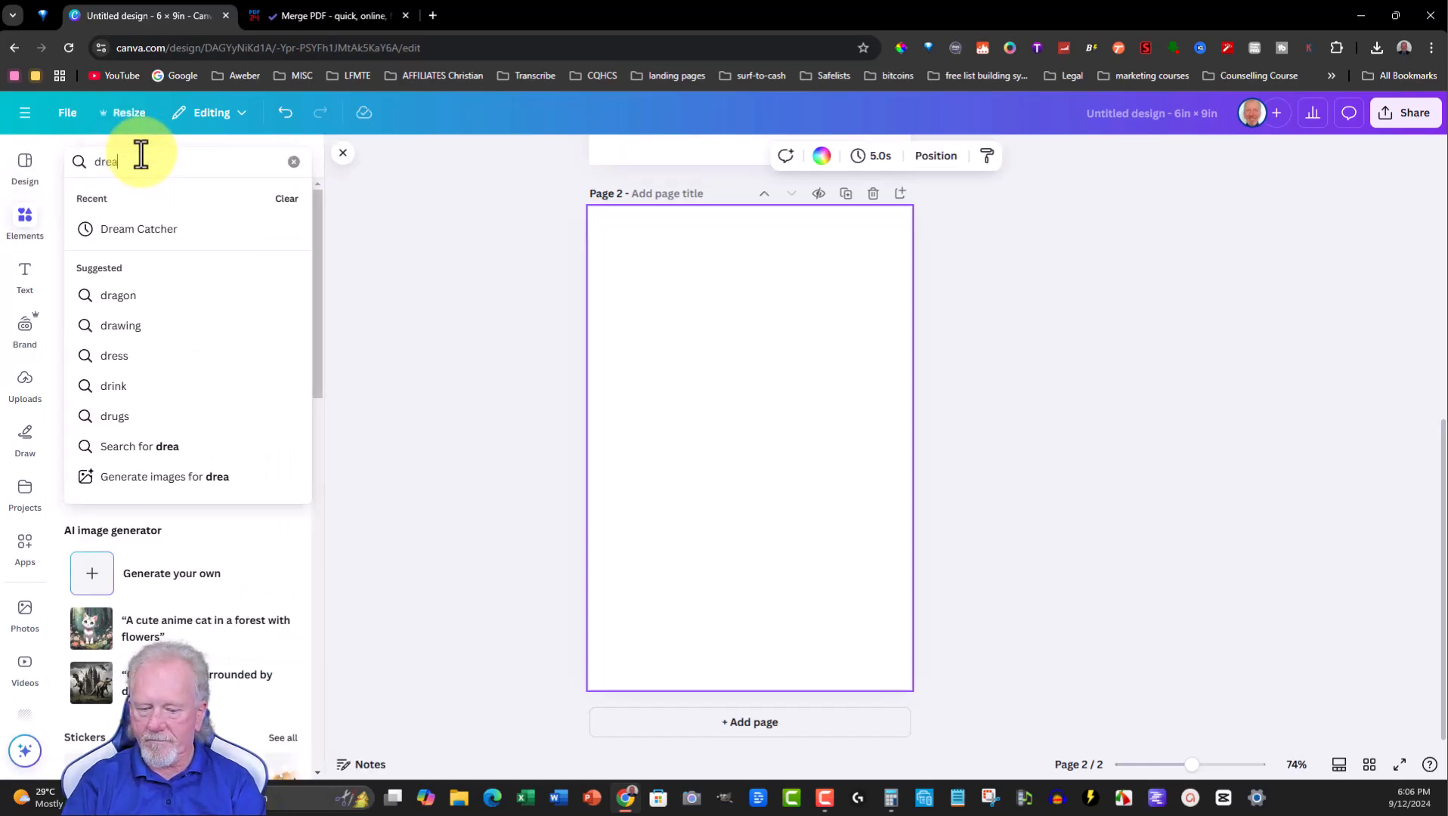
text(m catc)
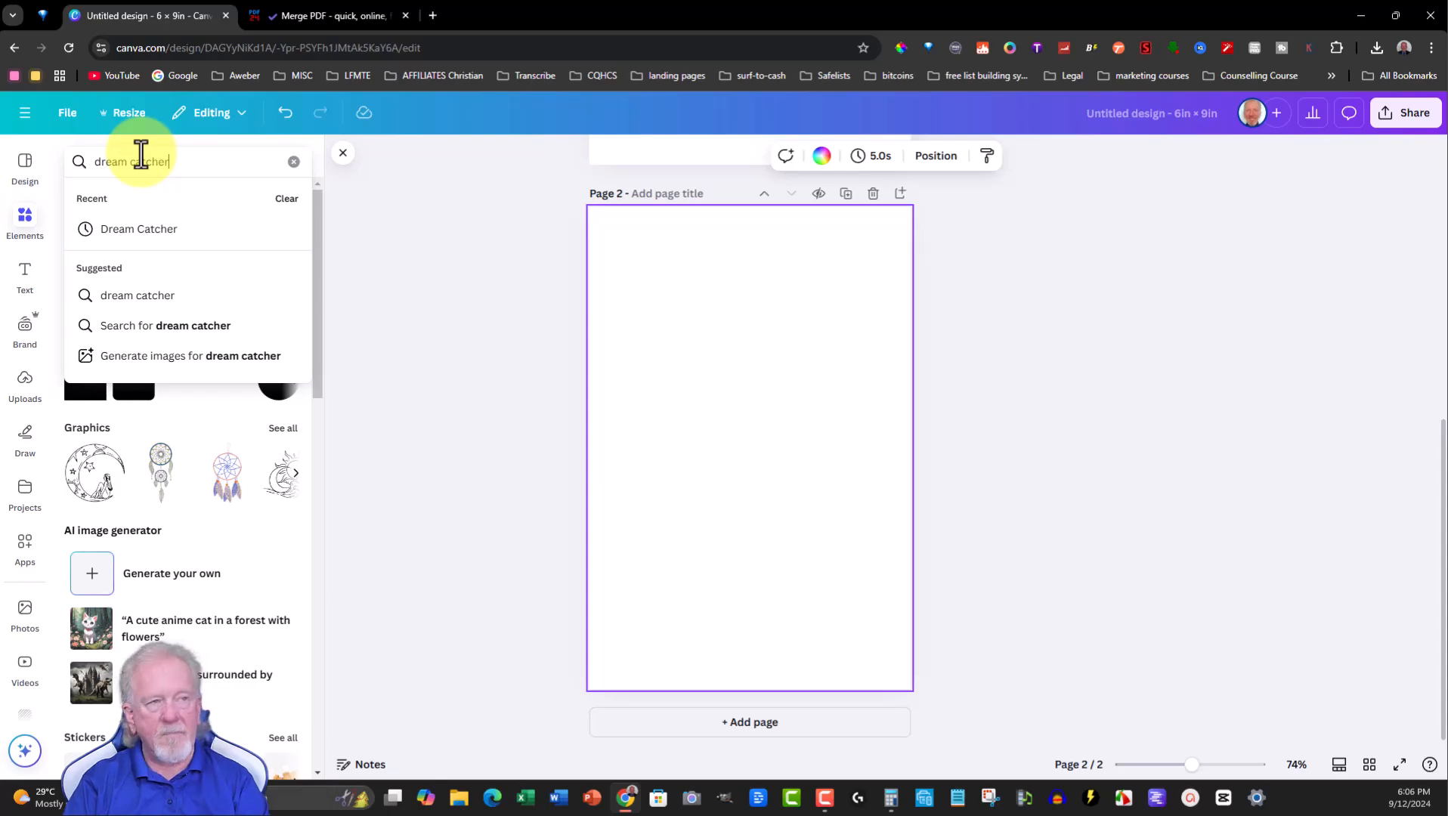
text(her)
key(Return)
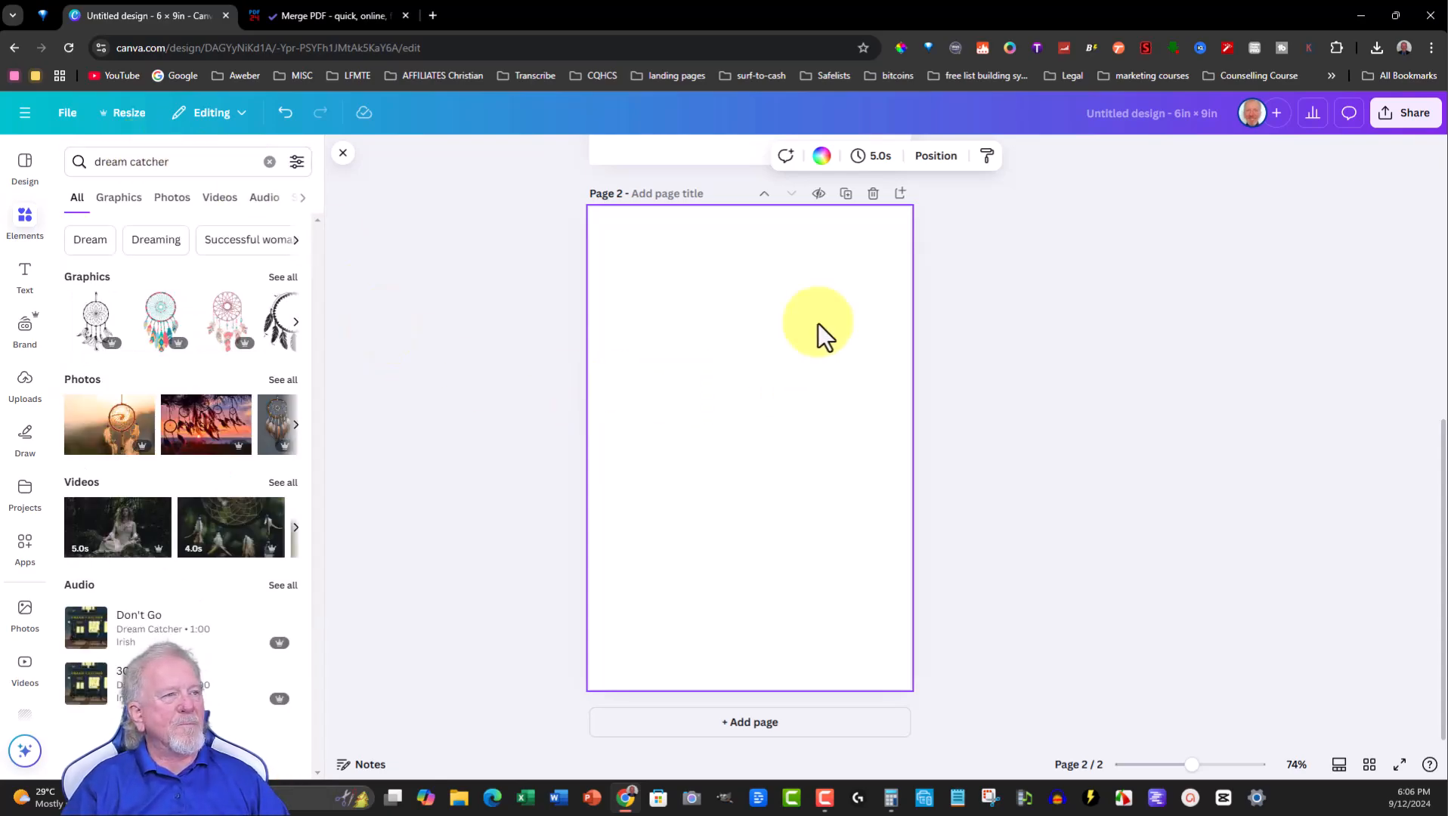
- Insert a dream catcher graphic from the graphics results onto page 2 and tilt it diagonally
click(281, 278)
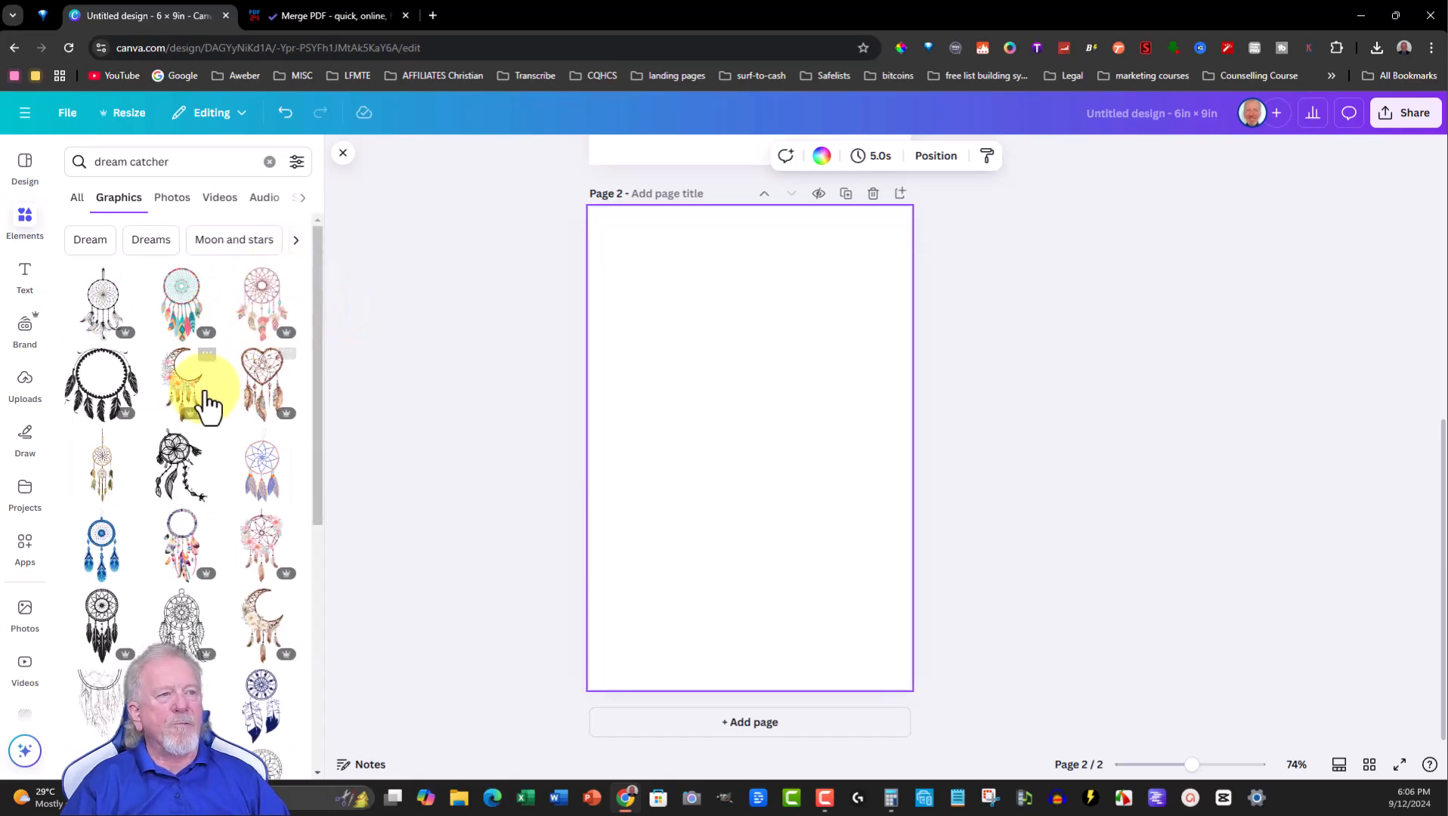
click(103, 465)
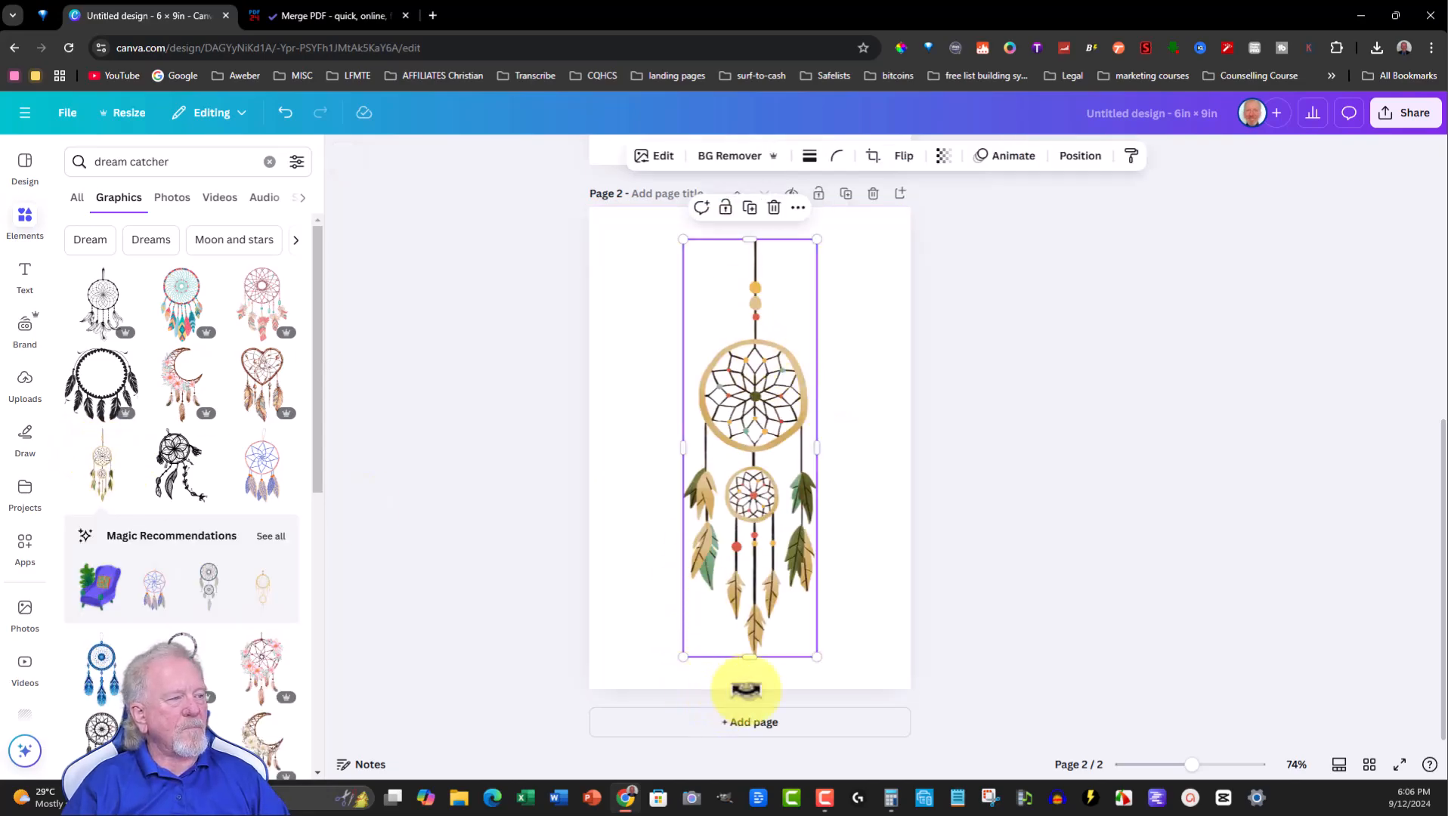
drag(746, 691, 829, 647)
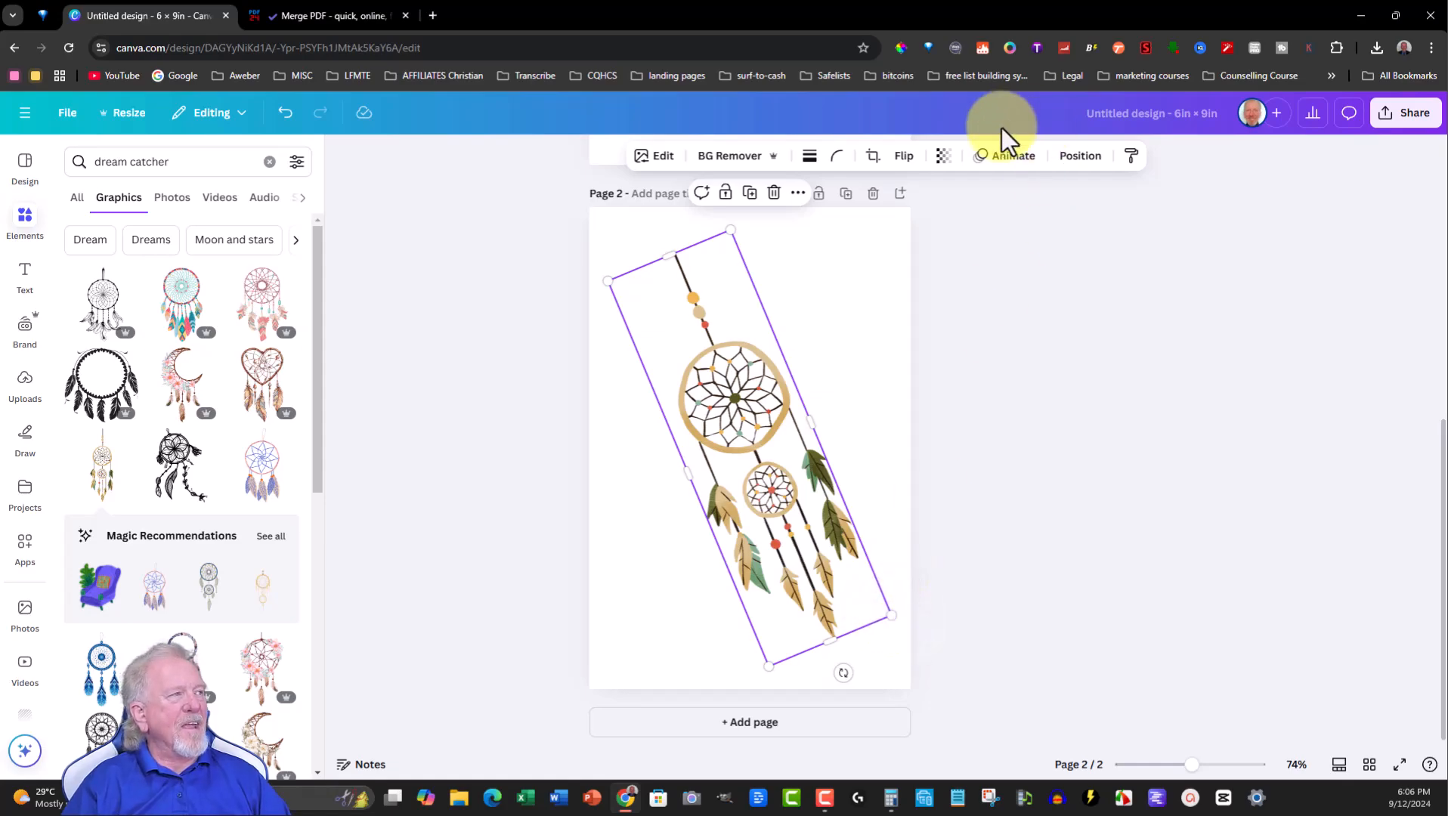
- Set the dream catcher graphic's transparency to 2
click(1014, 157)
click(943, 157)
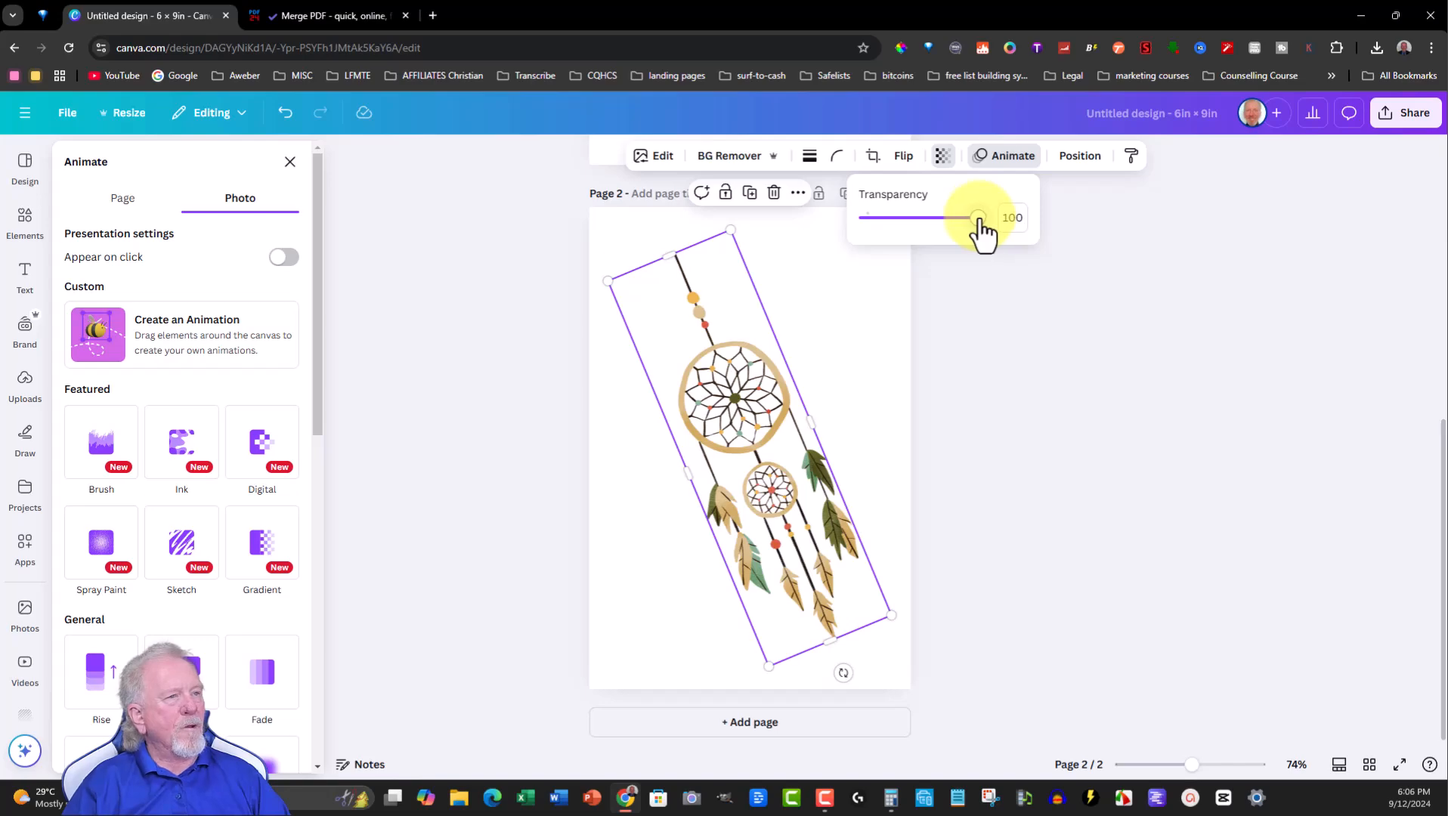
click(289, 162)
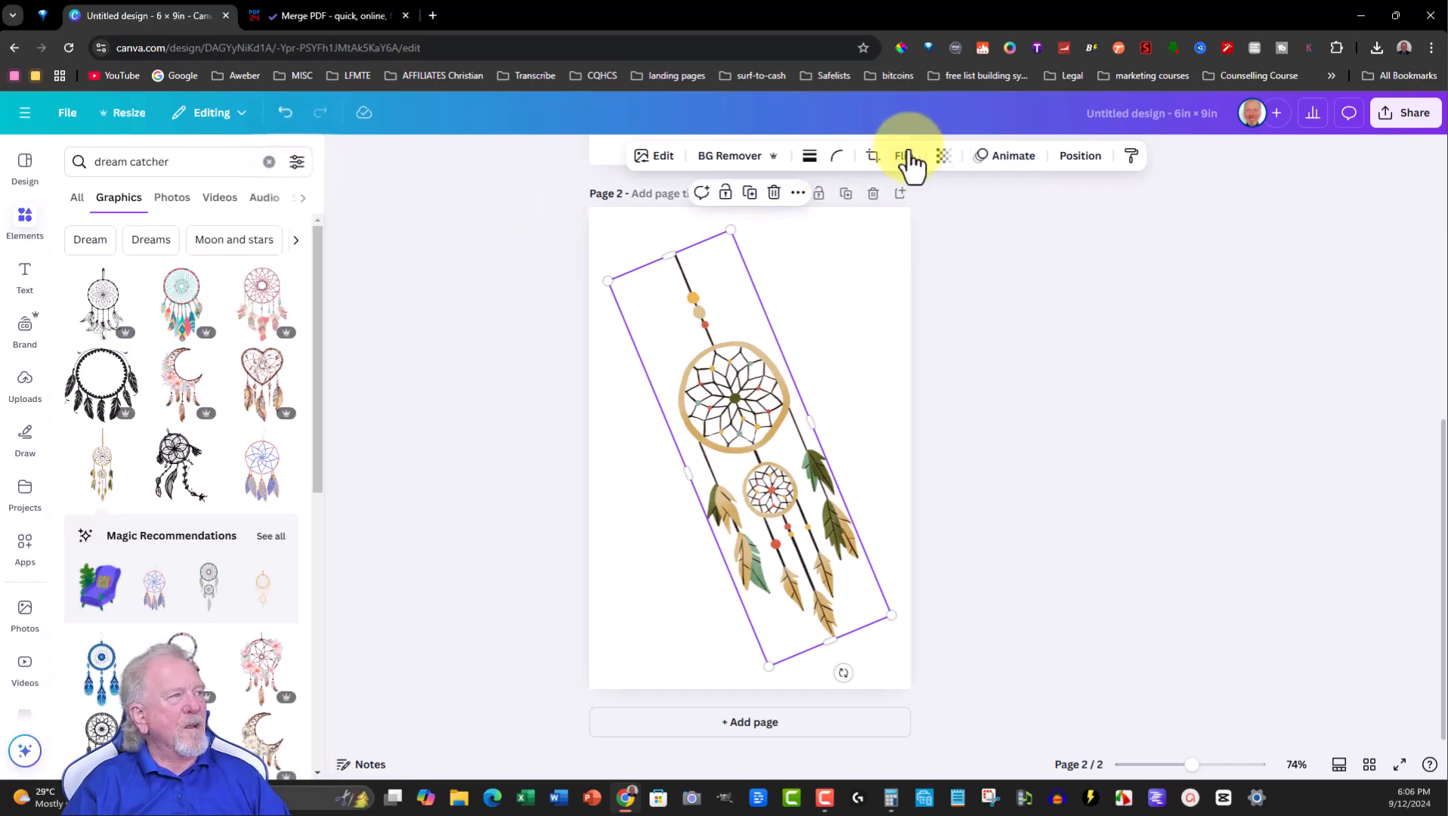
click(942, 158)
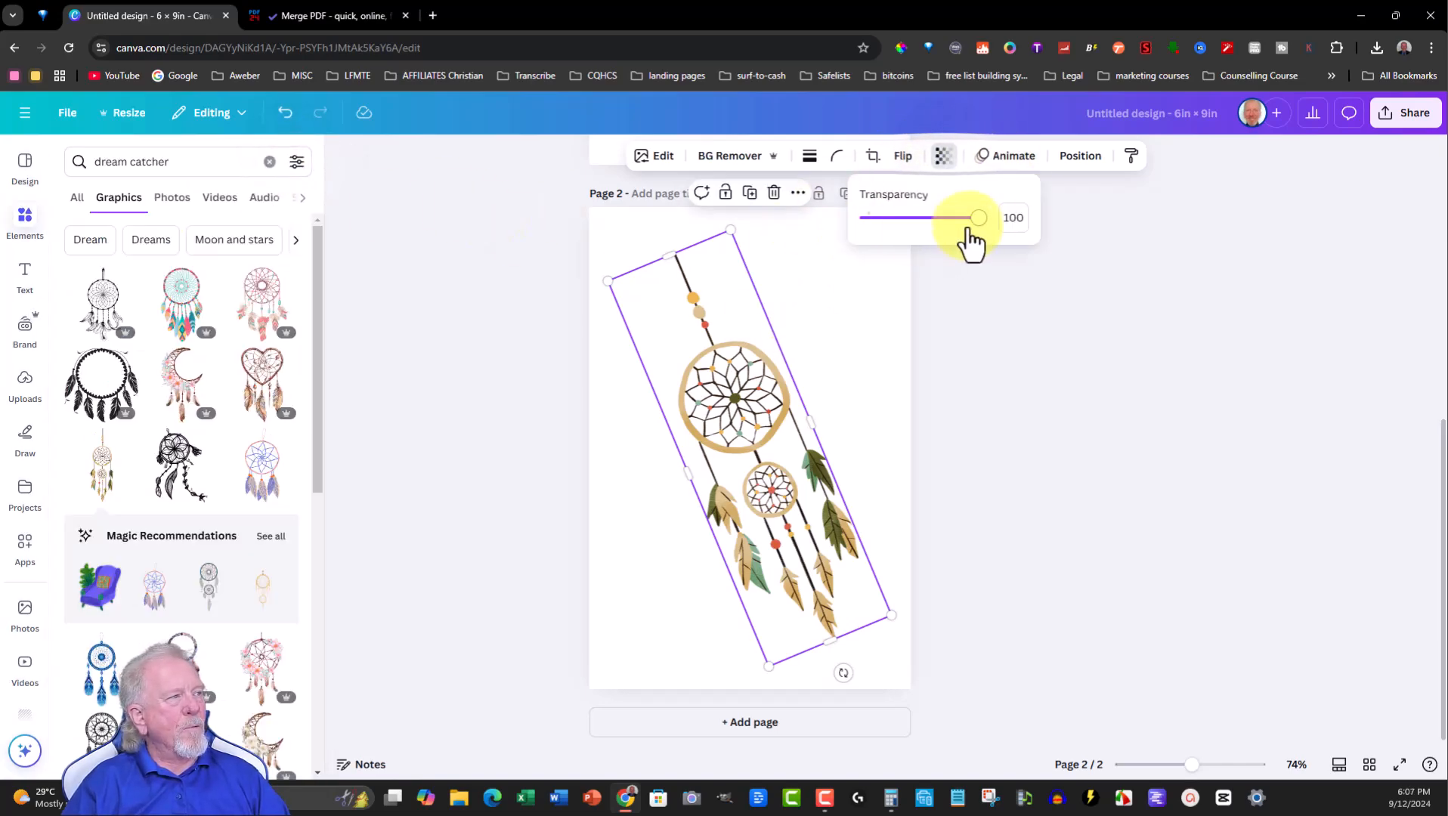
drag(977, 220, 871, 219)
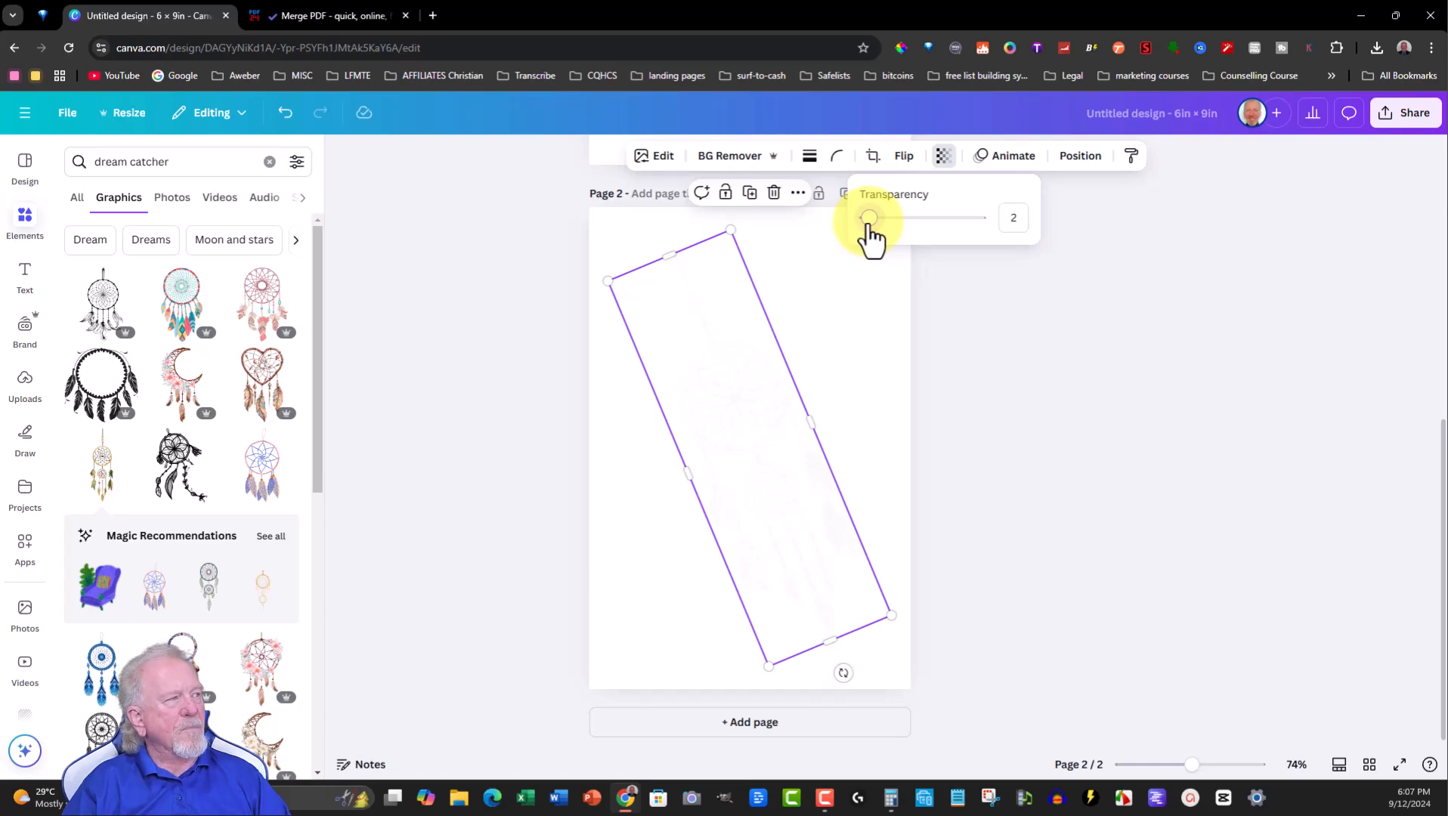
click(834, 333)
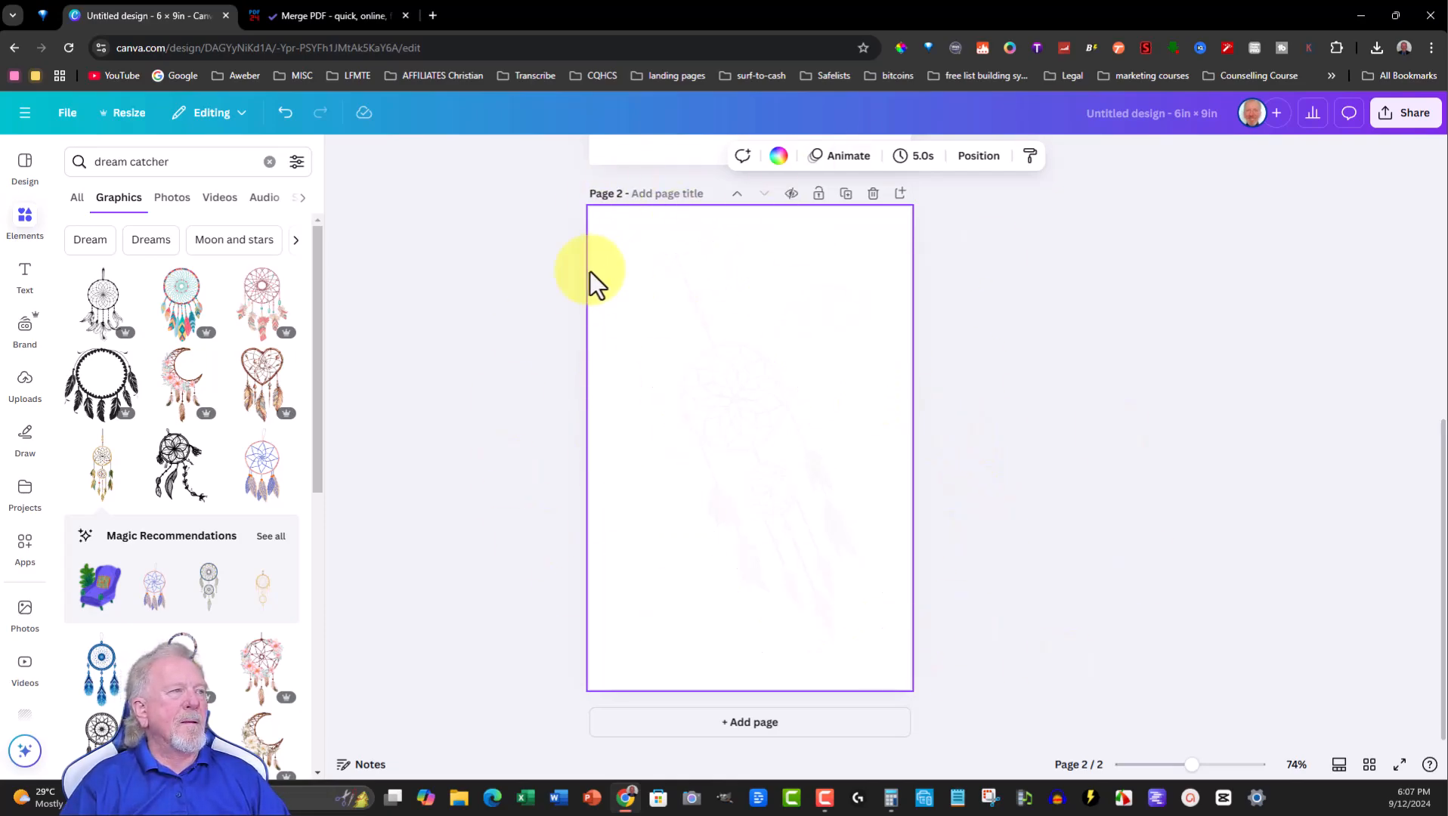
- Search templates for Dream Journal and apply the Cream Minimal Personal Dream Journal Planner template to page 2
click(25, 162)
click(143, 159)
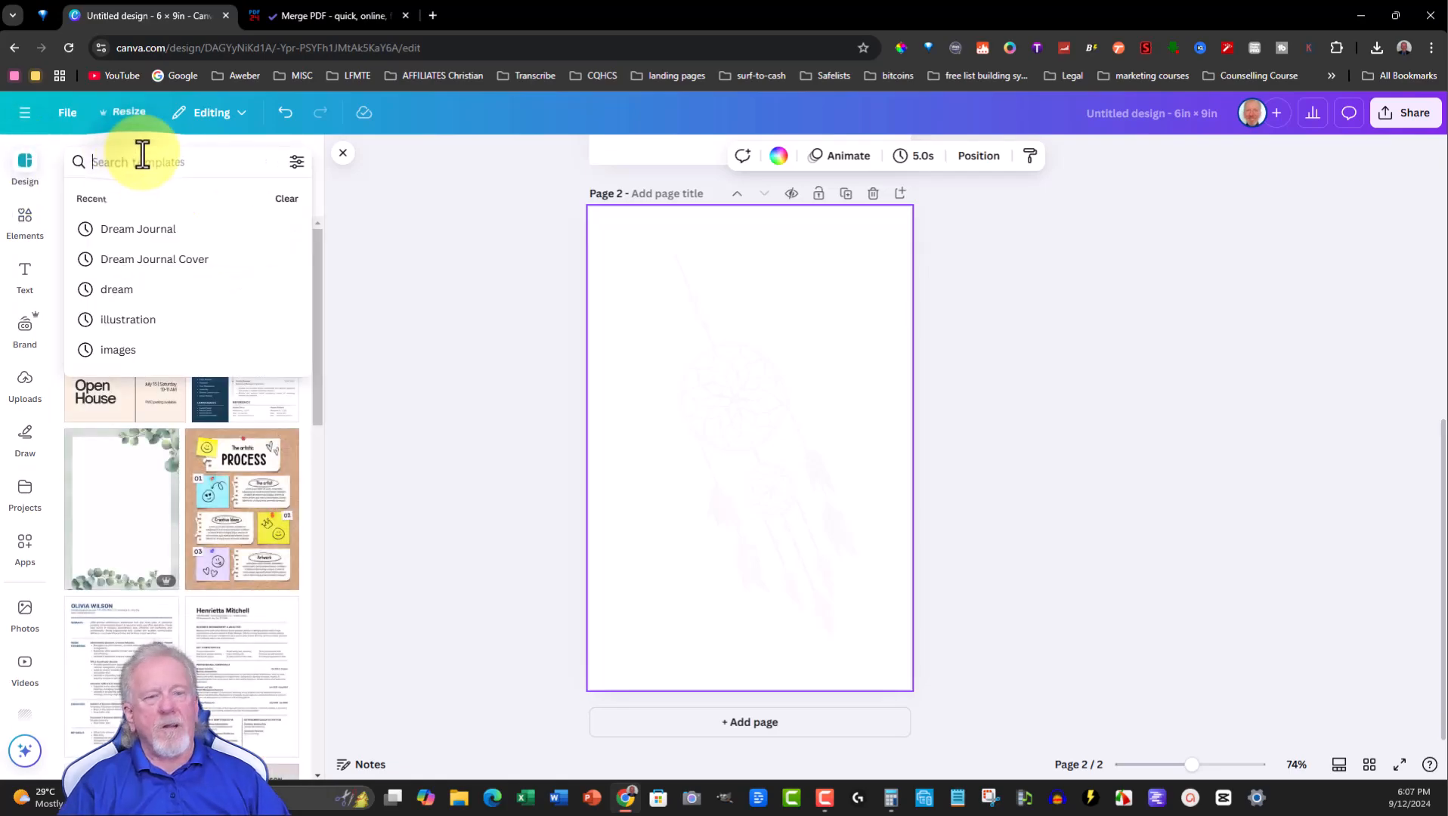
text(Dream Journal)
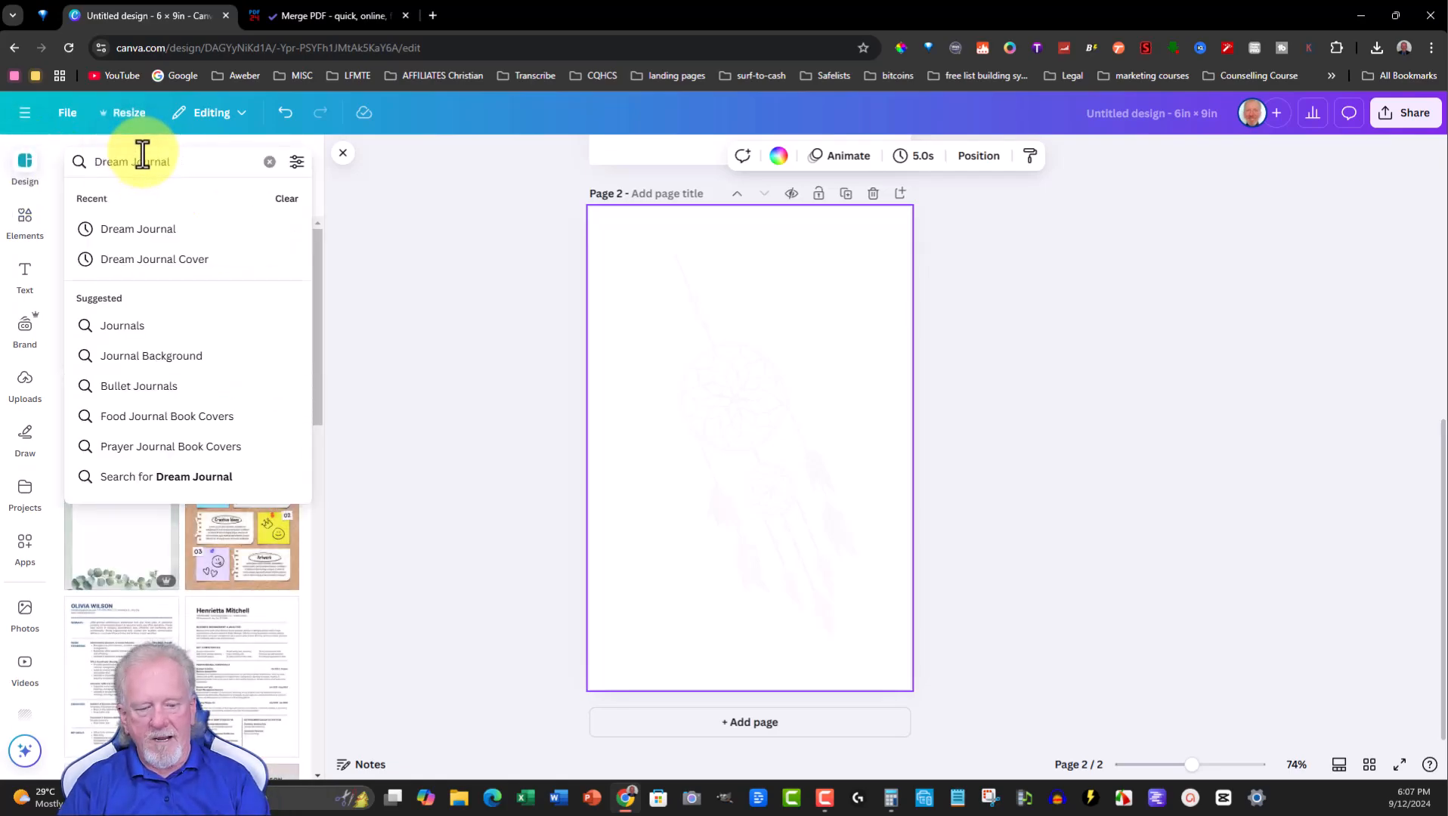
key(Return)
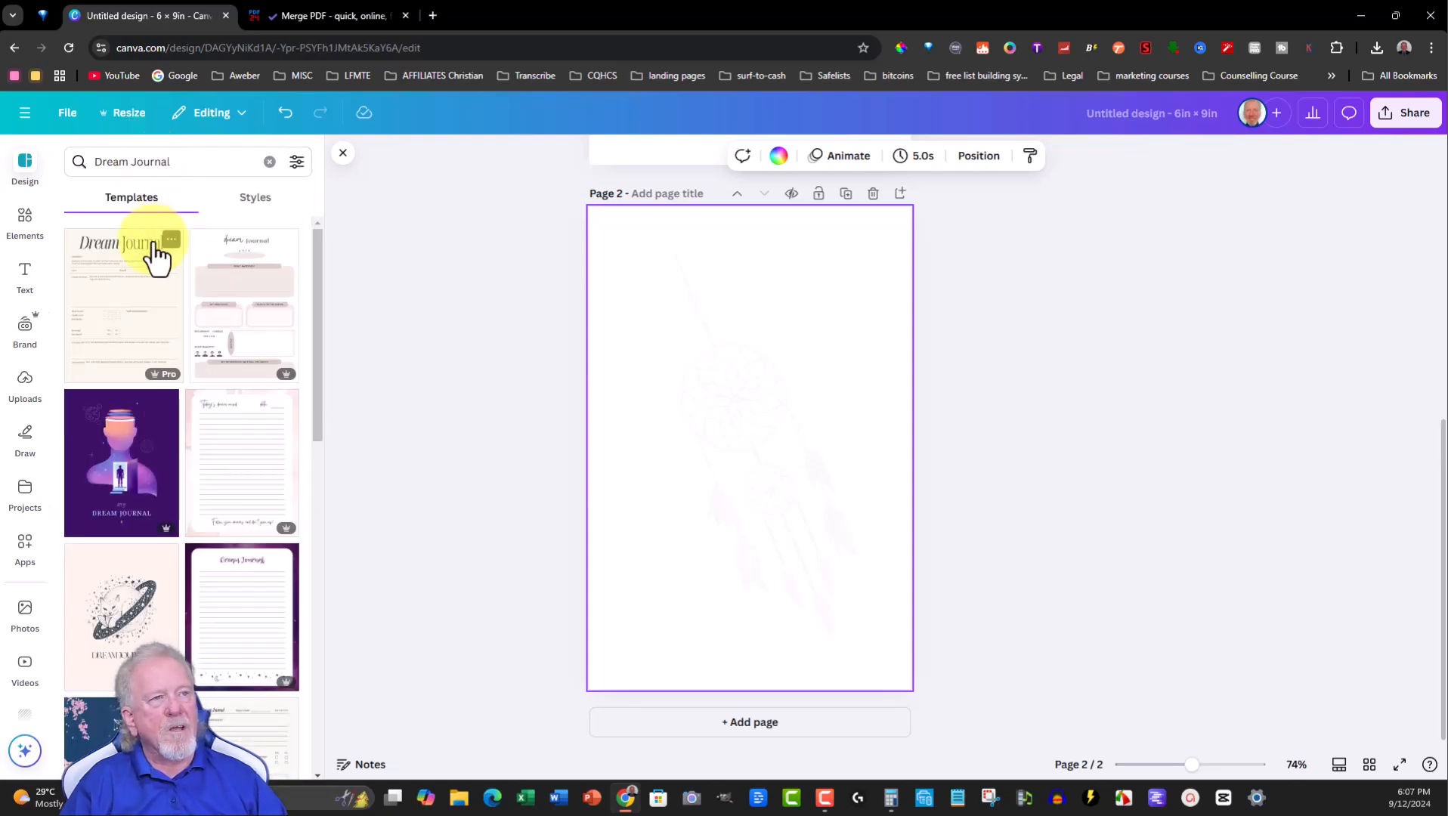
scroll(227, 450, down, 2)
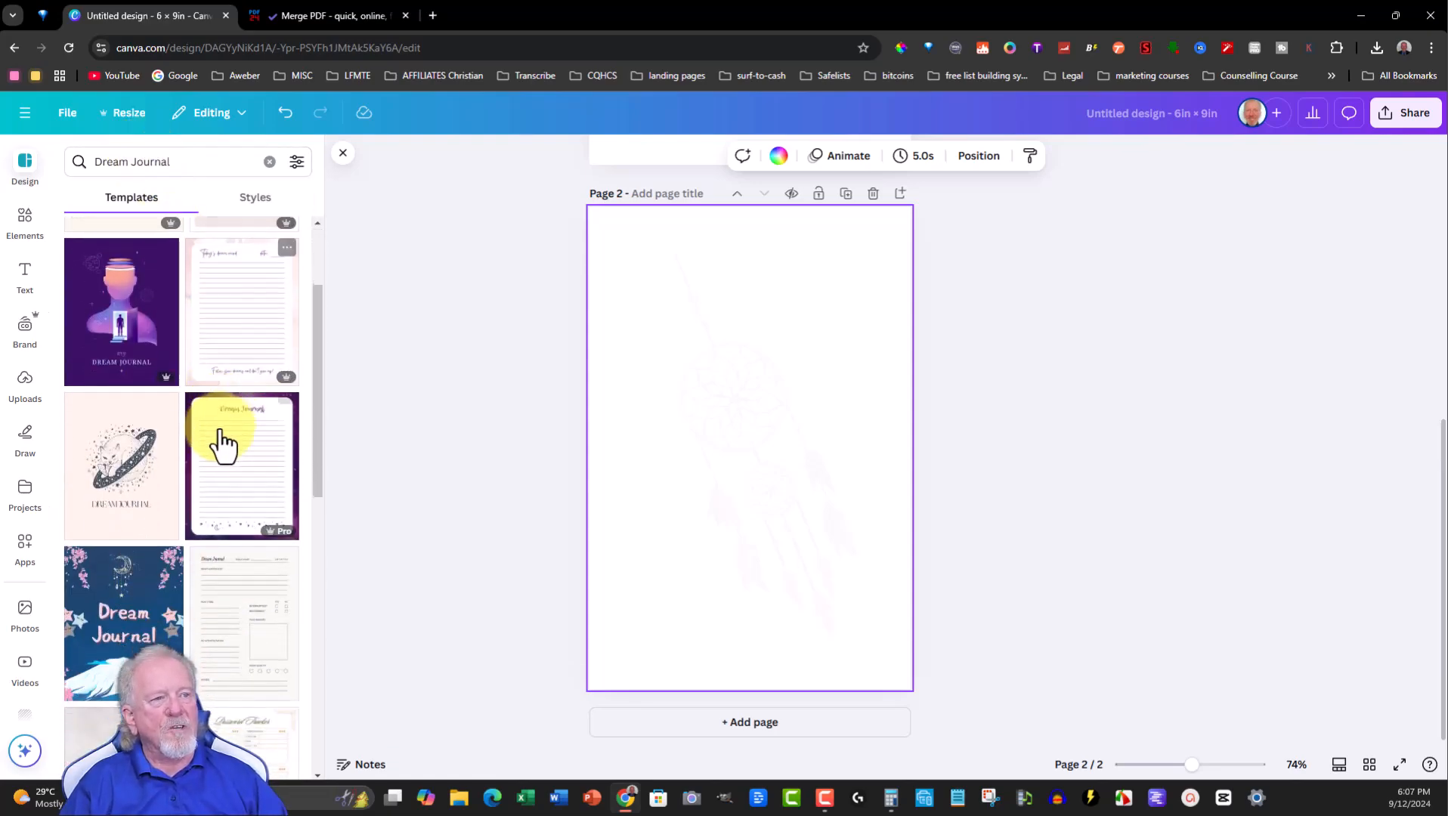
scroll(223, 446, down, 3)
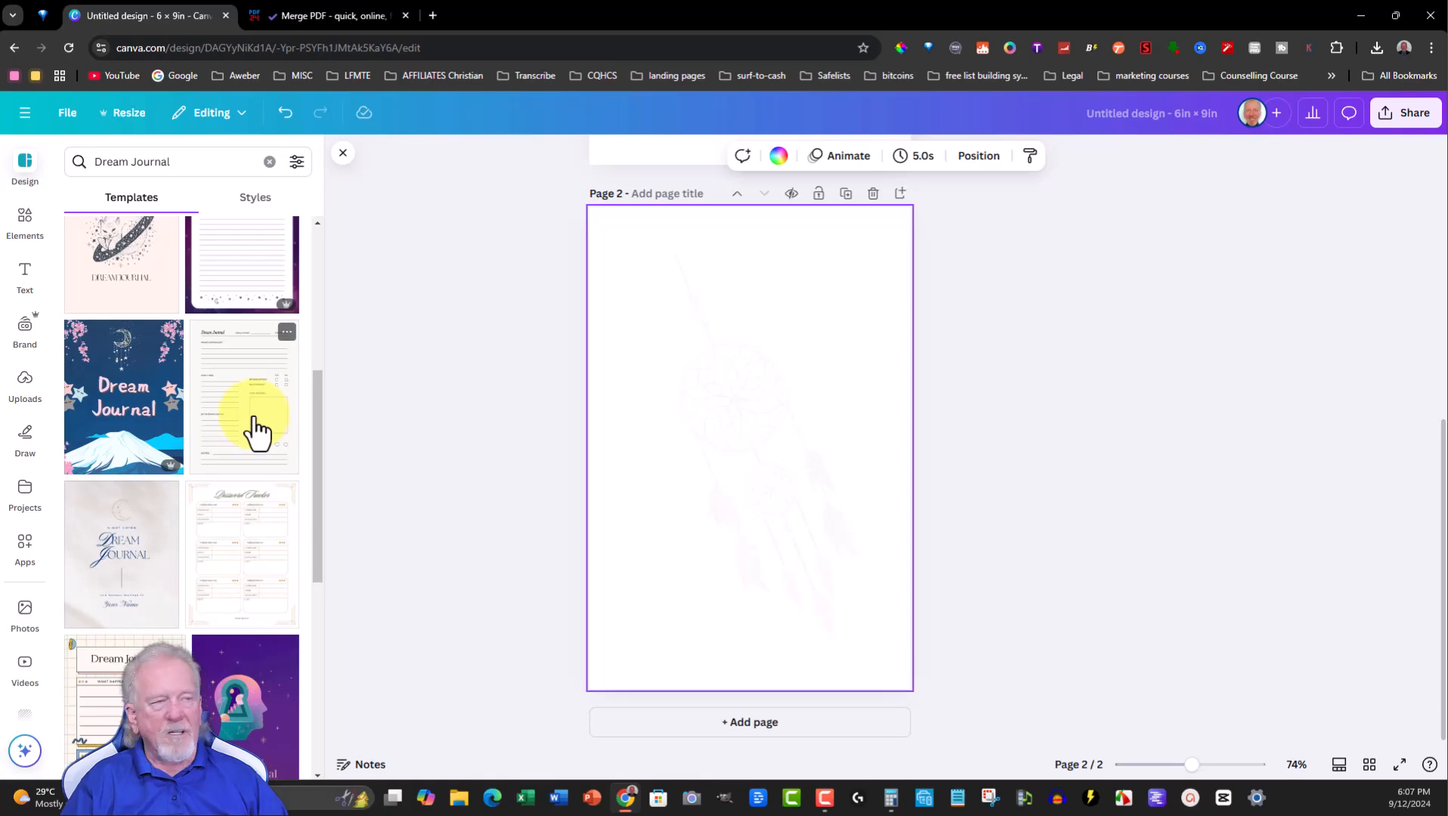
key(ctrl+plus)
key(ctrl+plus)
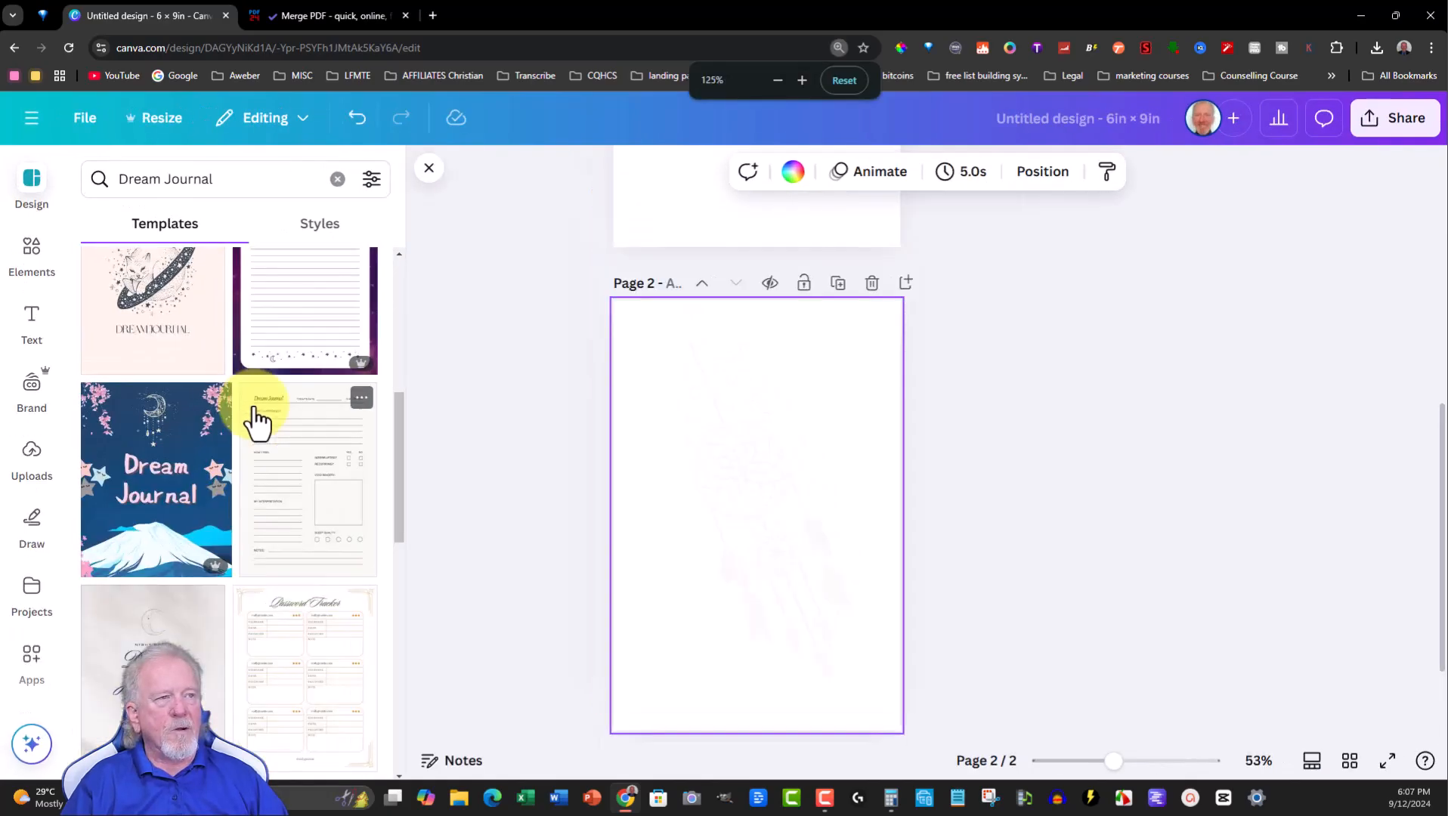
key(ctrl+plus)
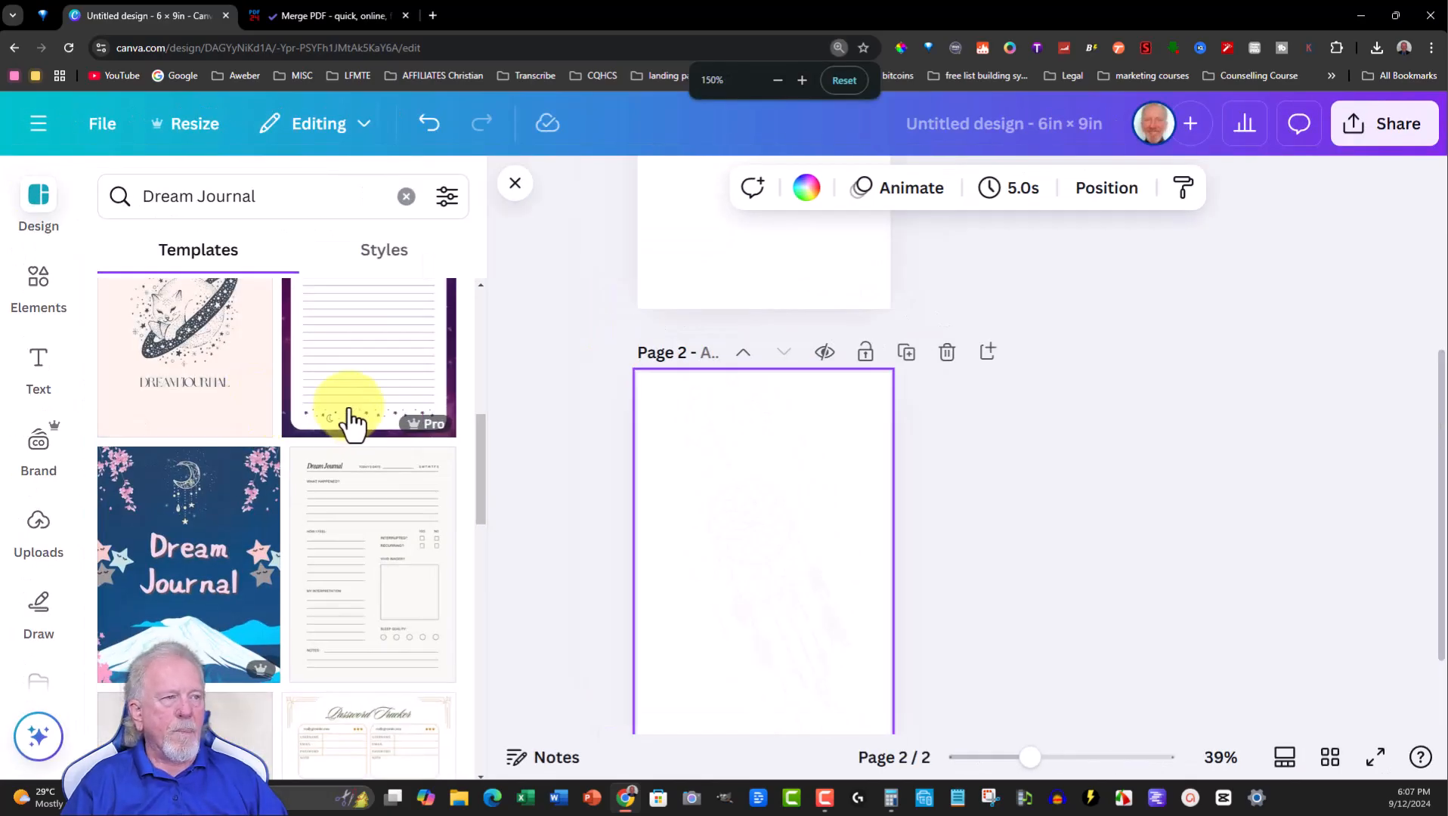
scroll(348, 420, down, 1)
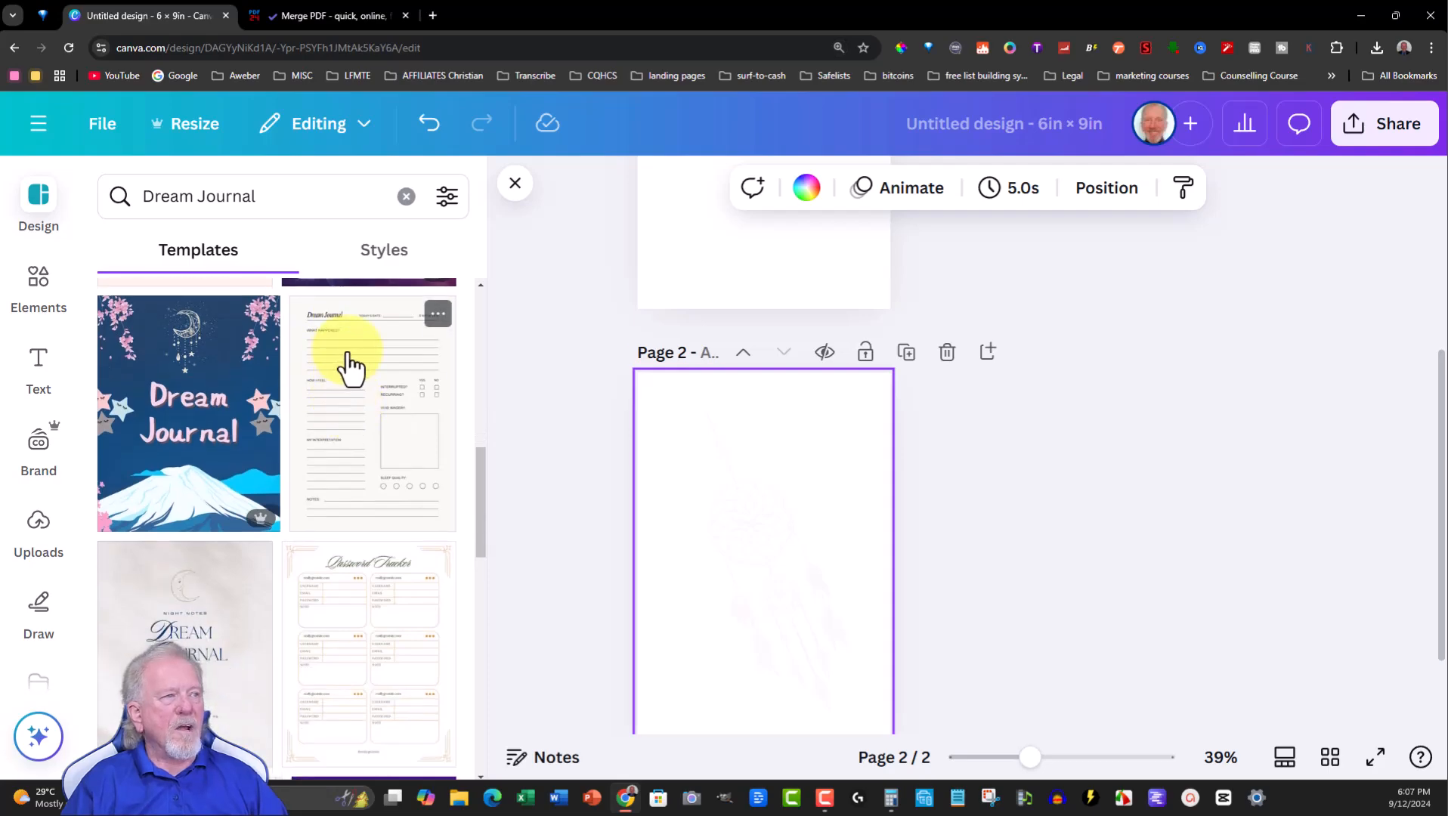
click(346, 425)
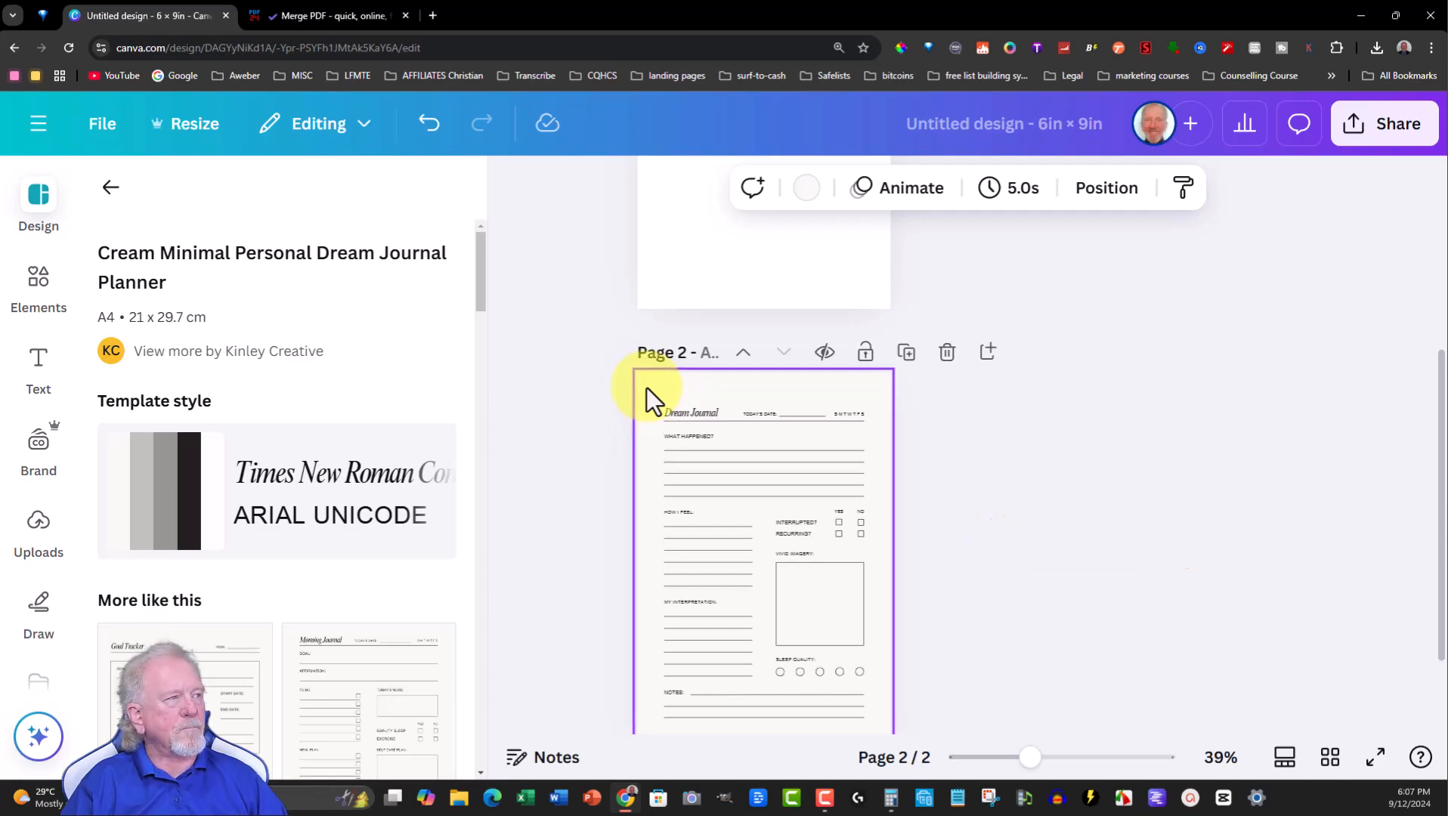
key(ctrl+minus)
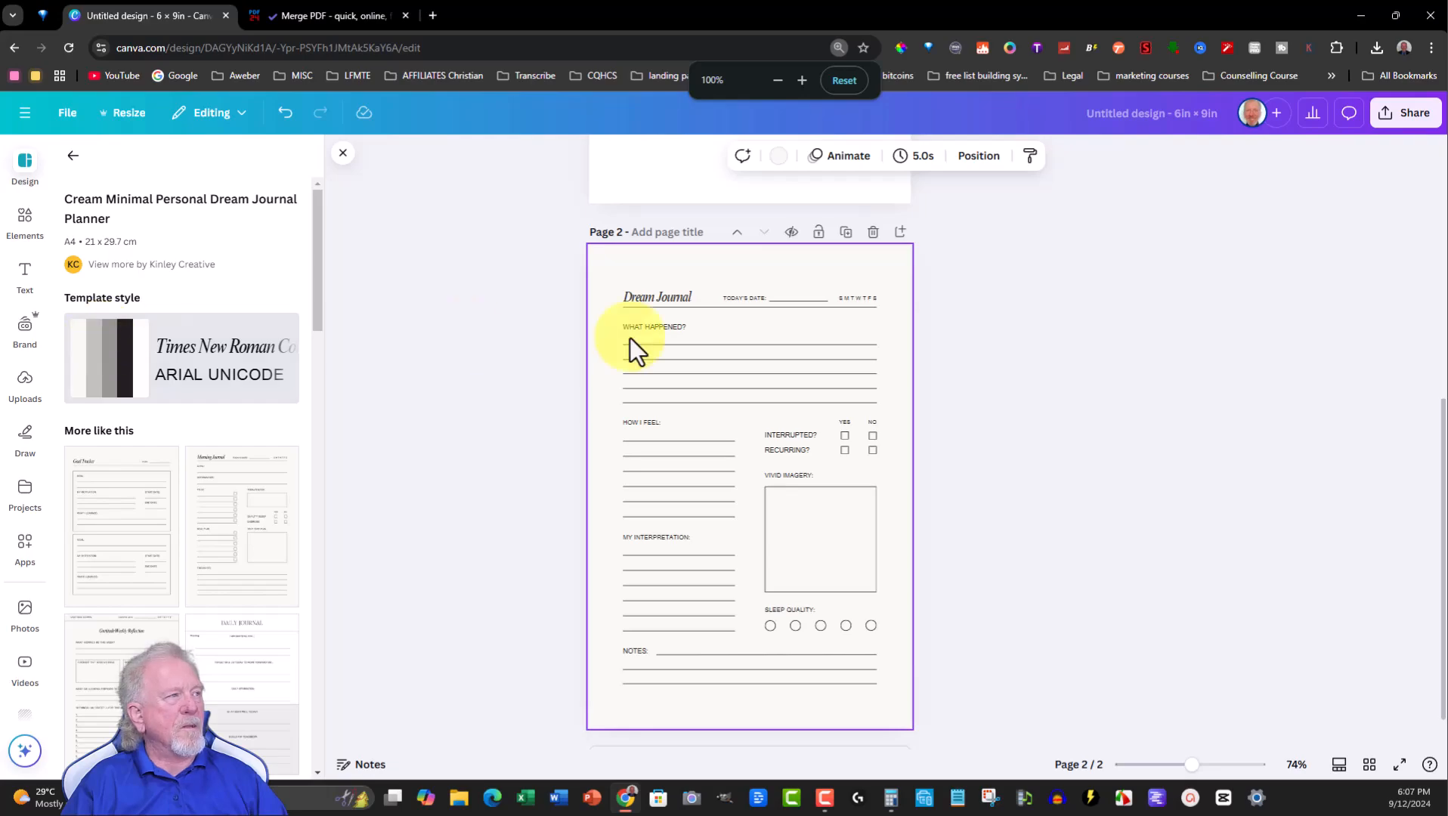
- Review the journal page's layers and add the recently used dream catcher graphic onto the page
click(981, 159)
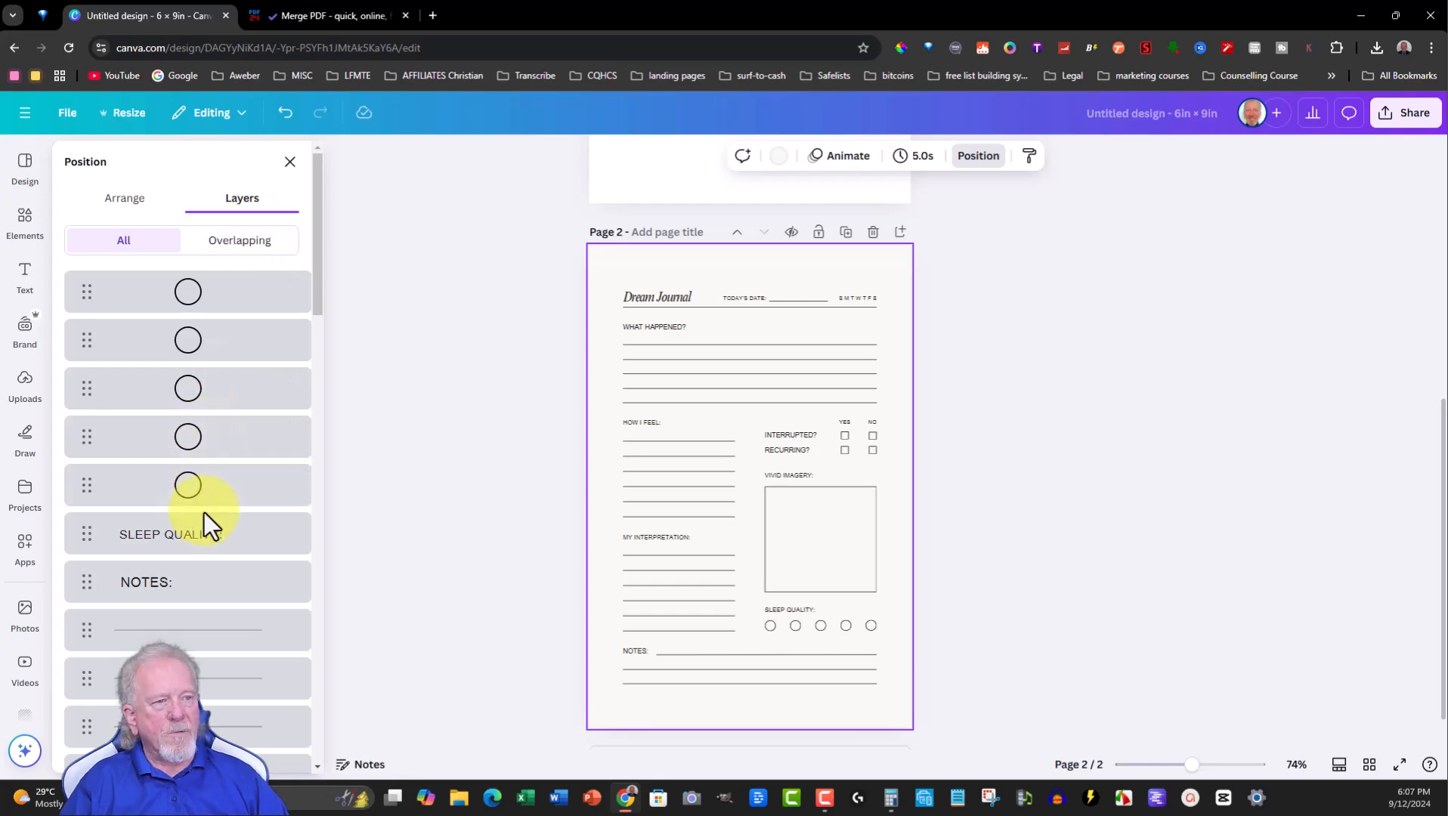
scroll(203, 513, down, 8)
scroll(200, 513, down, 15)
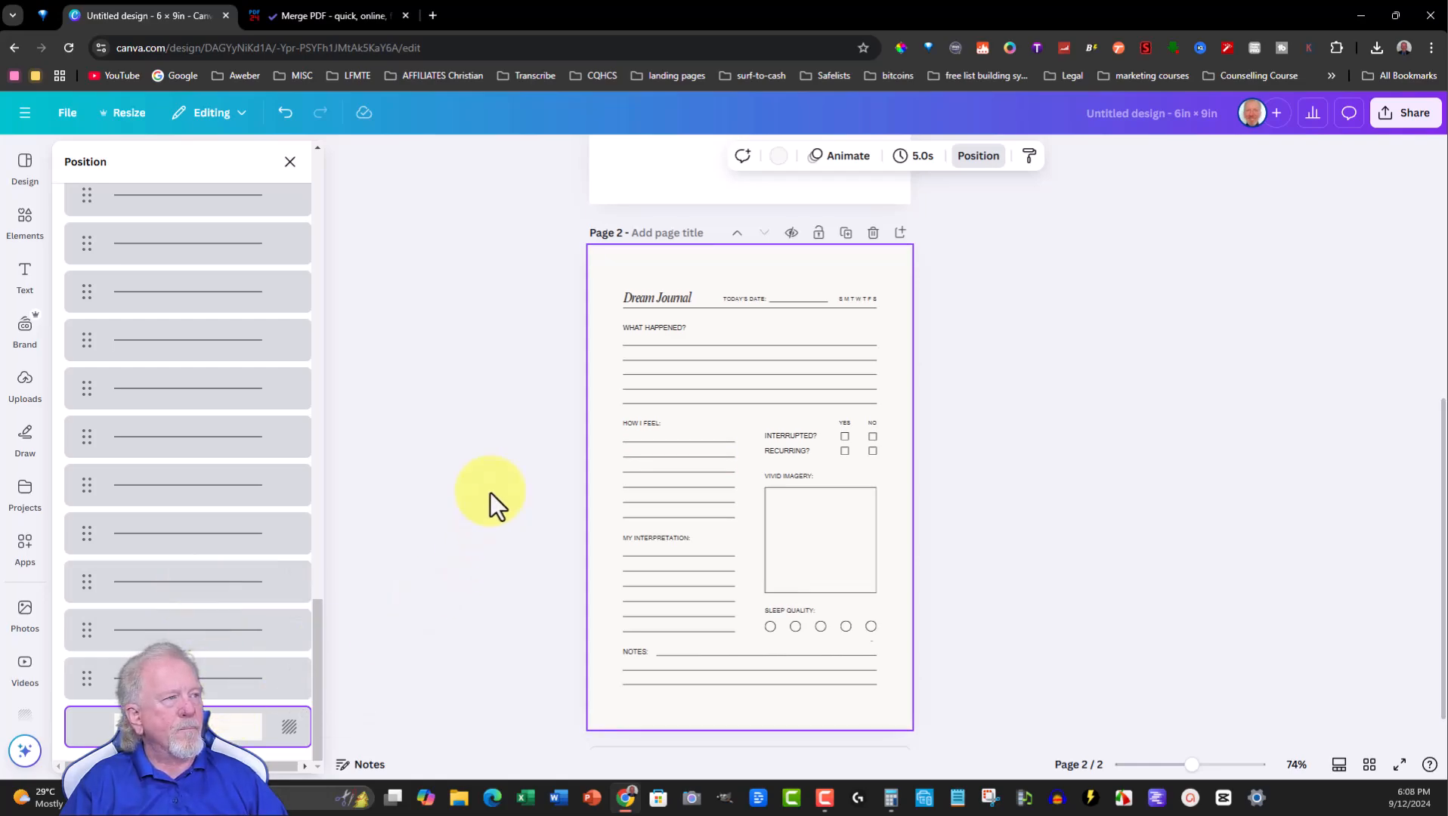
scroll(491, 496, up, 6)
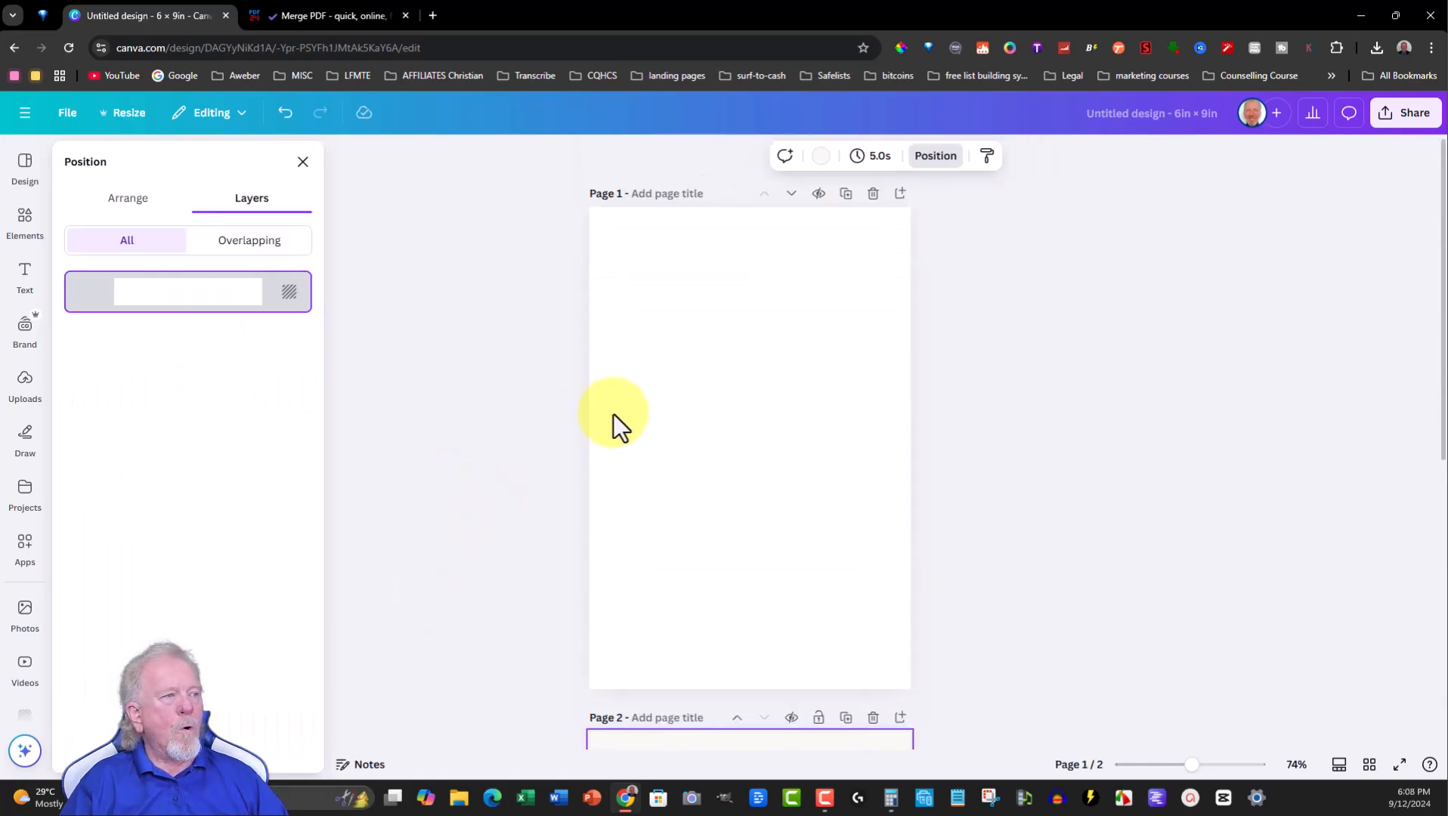
scroll(1159, 434, down, 6)
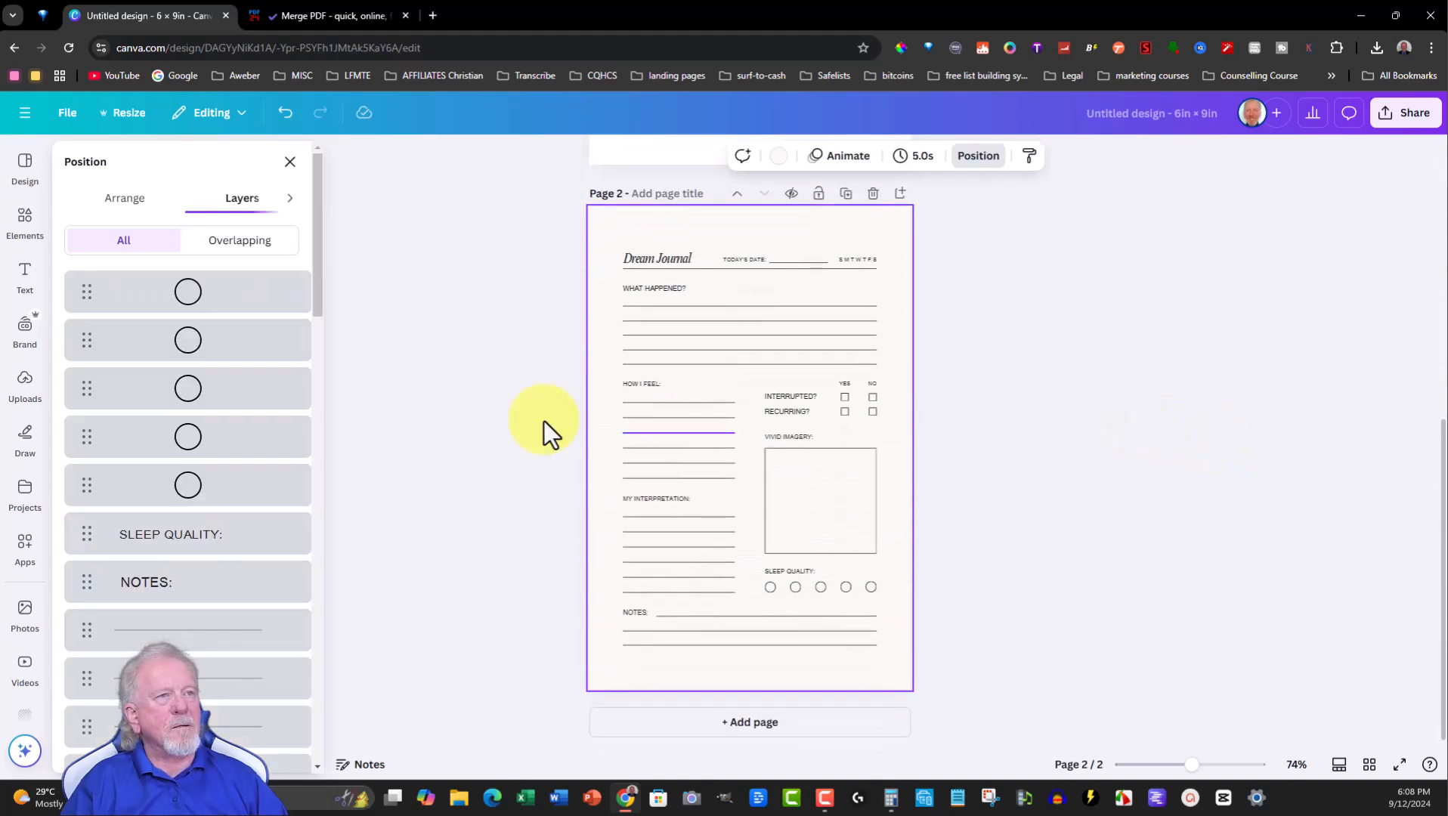
click(23, 222)
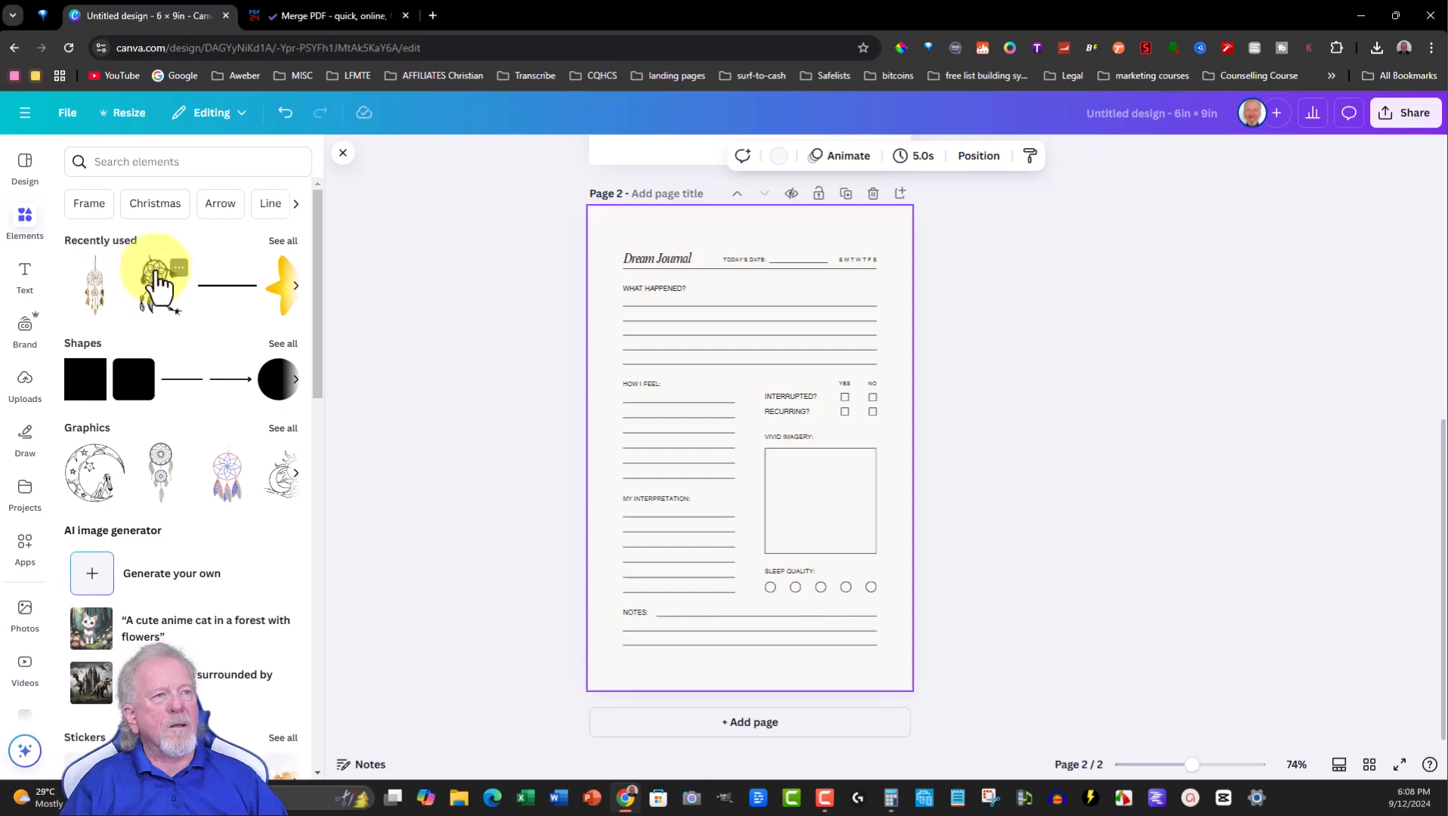
click(92, 288)
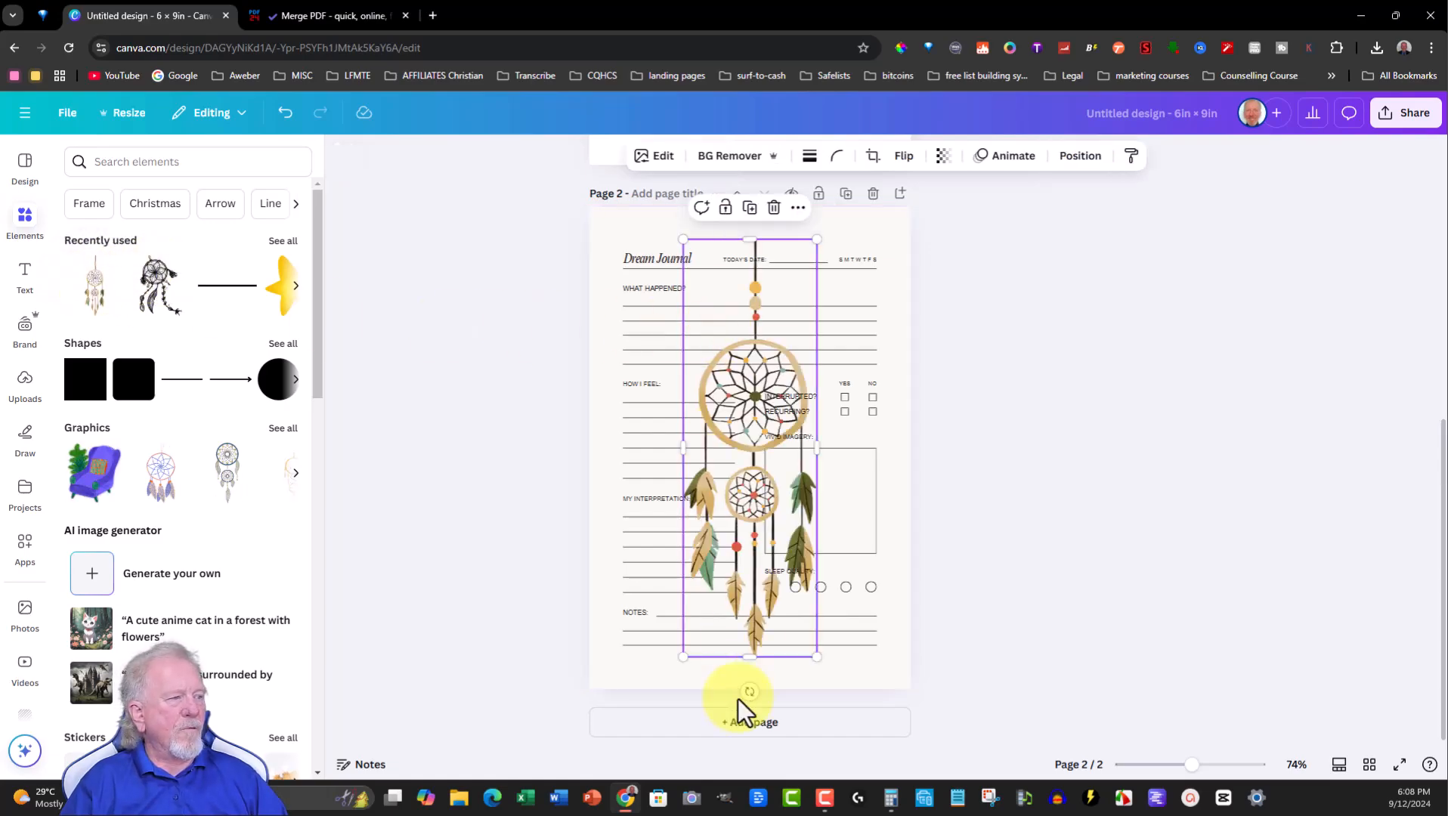
- Rotate the newly added dream catcher diagonally across the page and set its transparency to 2
drag(752, 690, 814, 666)
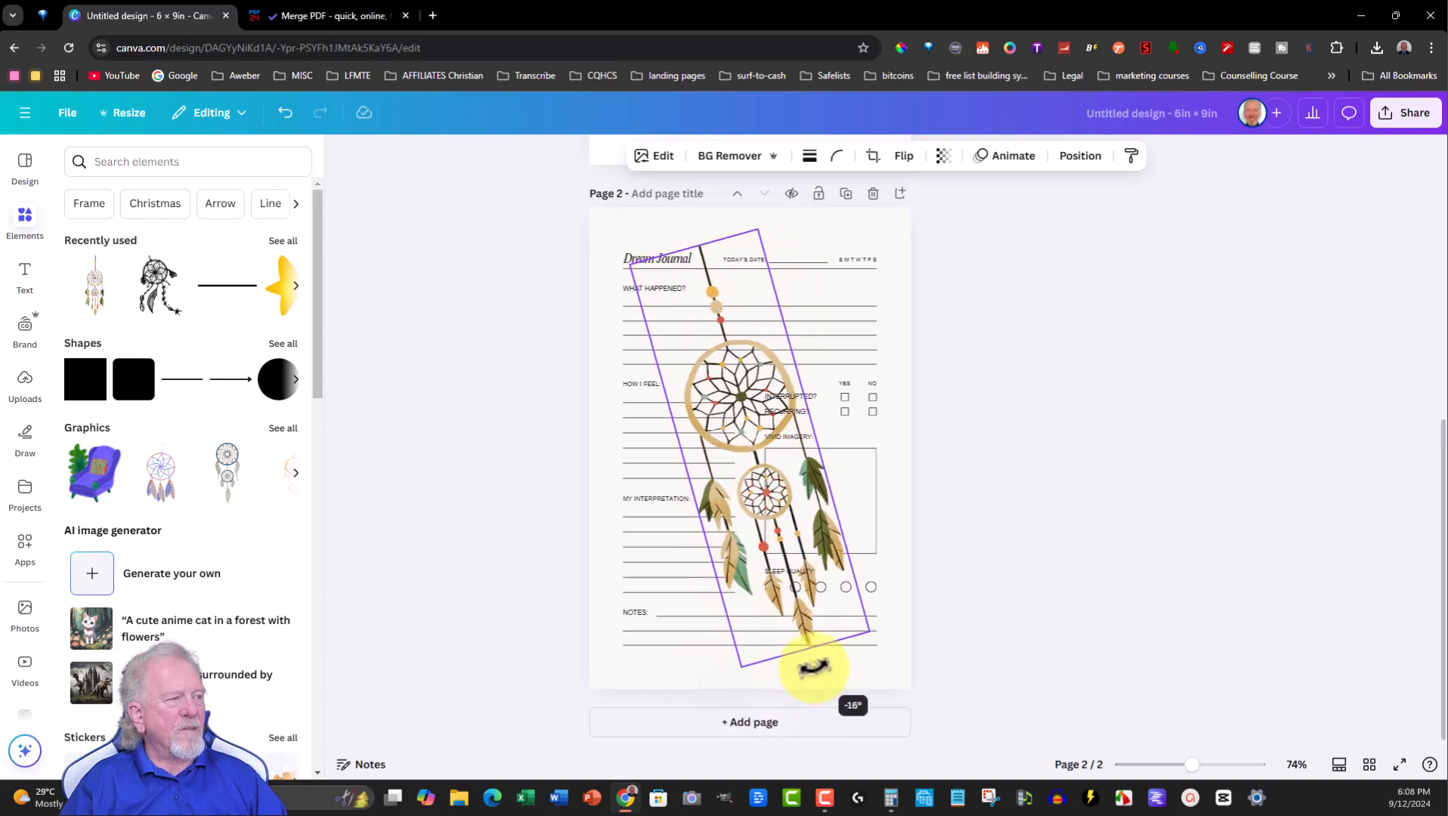
click(943, 156)
drag(984, 227, 888, 221)
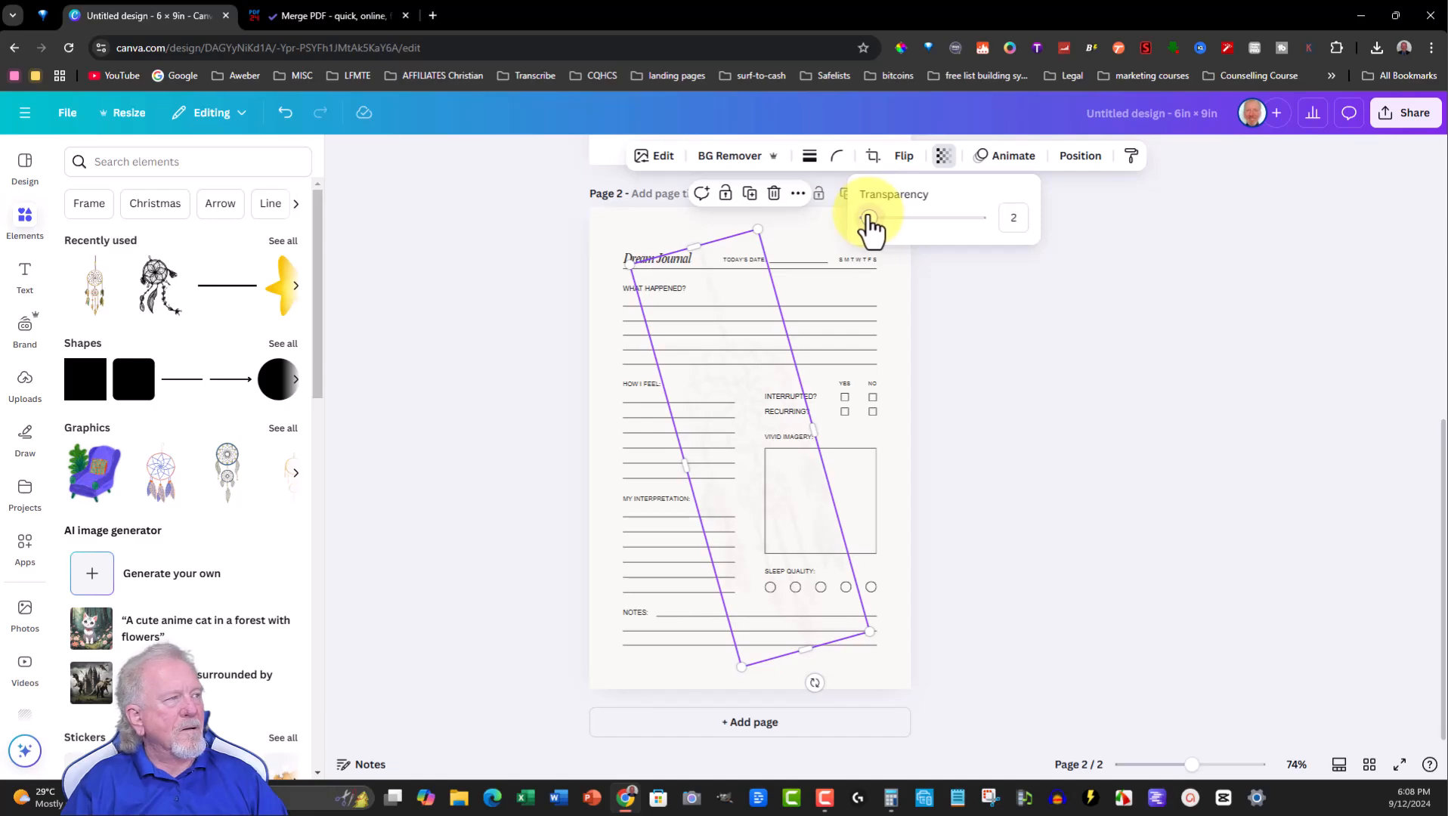
click(995, 340)
click(877, 287)
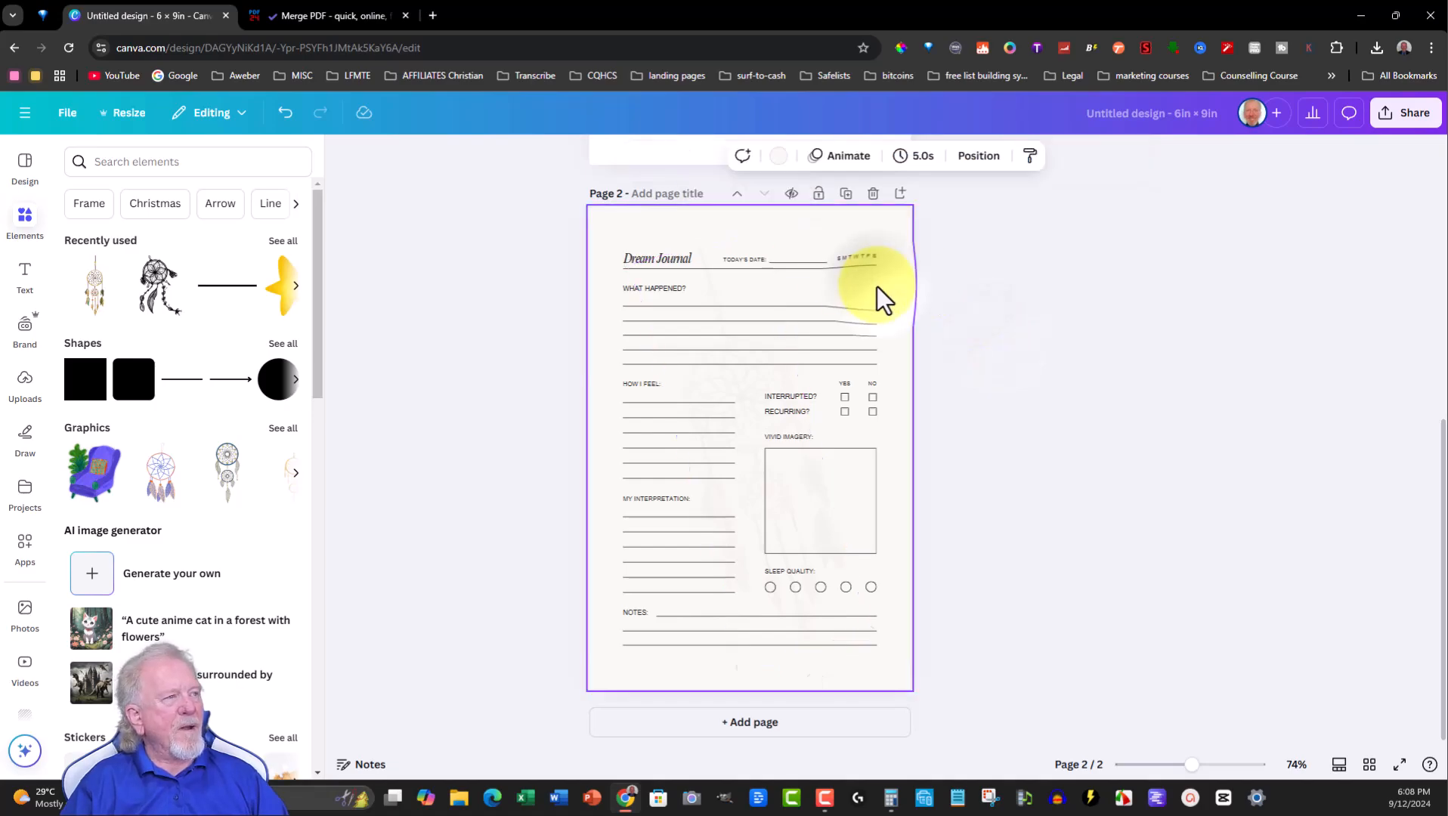
- Move the Dream Journal title to the top centre of the page, enlarge its font to 27.3 and centre-align it
click(650, 259)
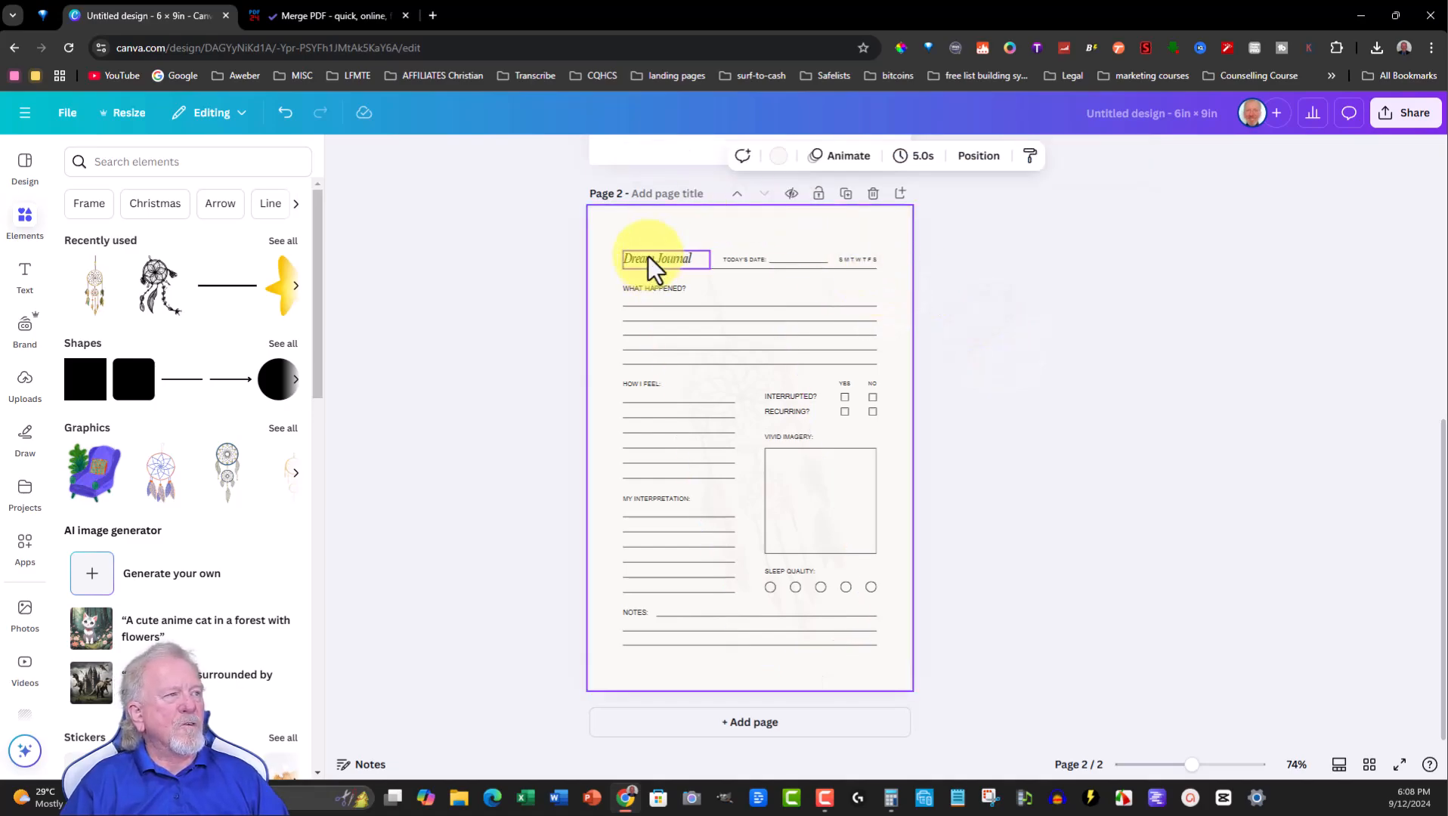
drag(649, 258, 749, 232)
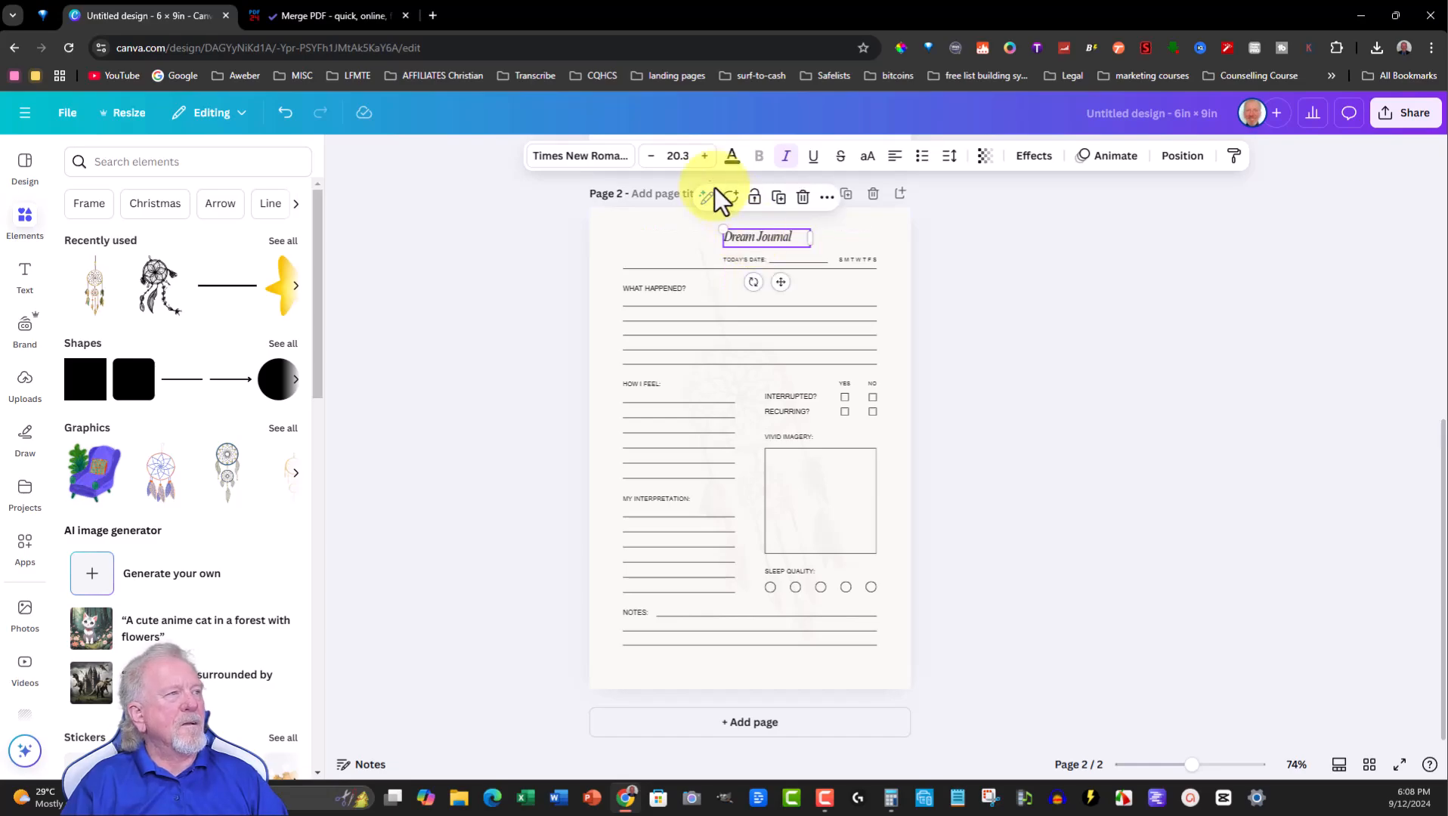
click(704, 156)
click(704, 156)
click(704, 157)
click(704, 156)
click(704, 158)
click(704, 156)
click(705, 157)
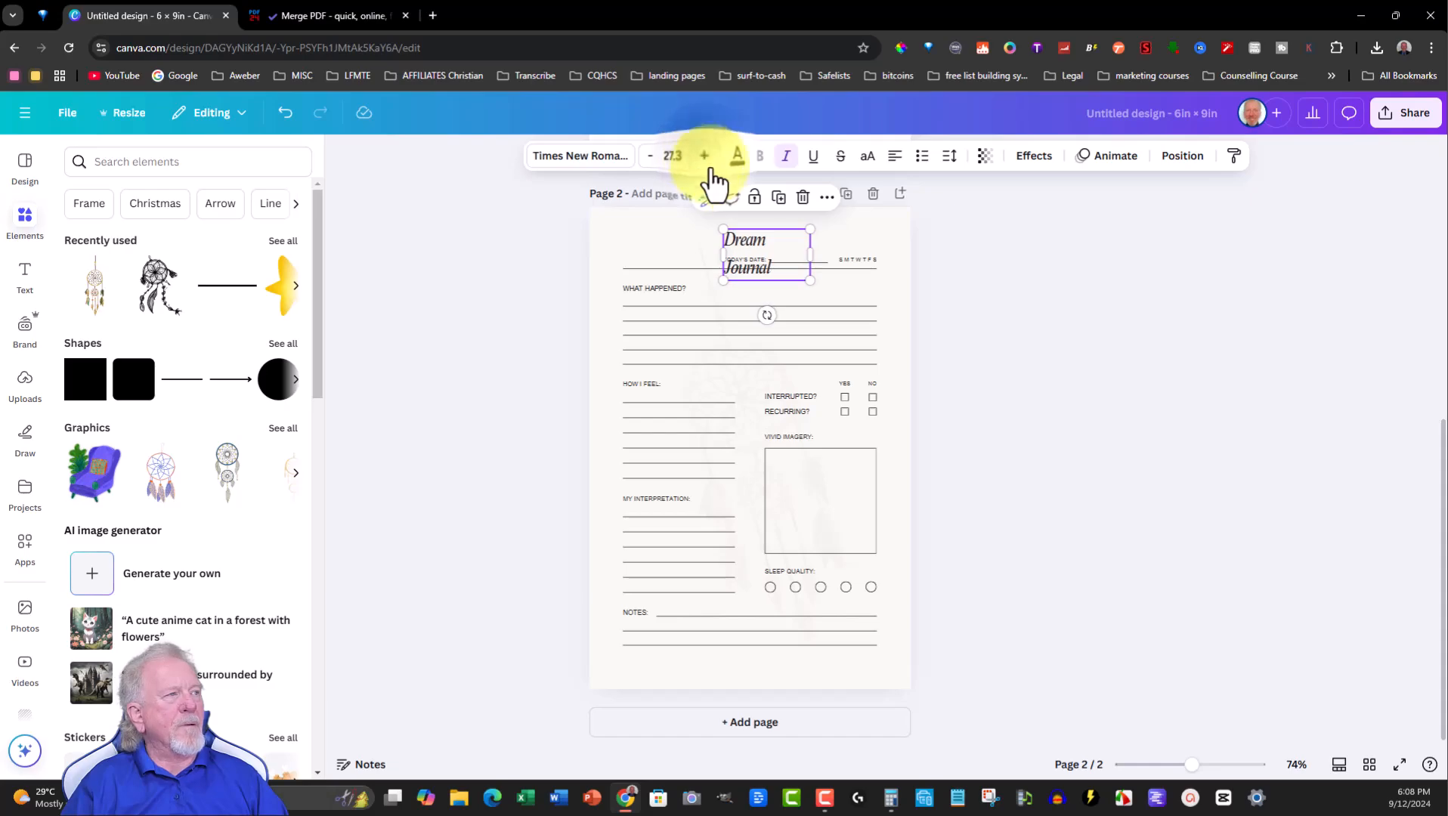
drag(811, 252, 848, 254)
click(894, 168)
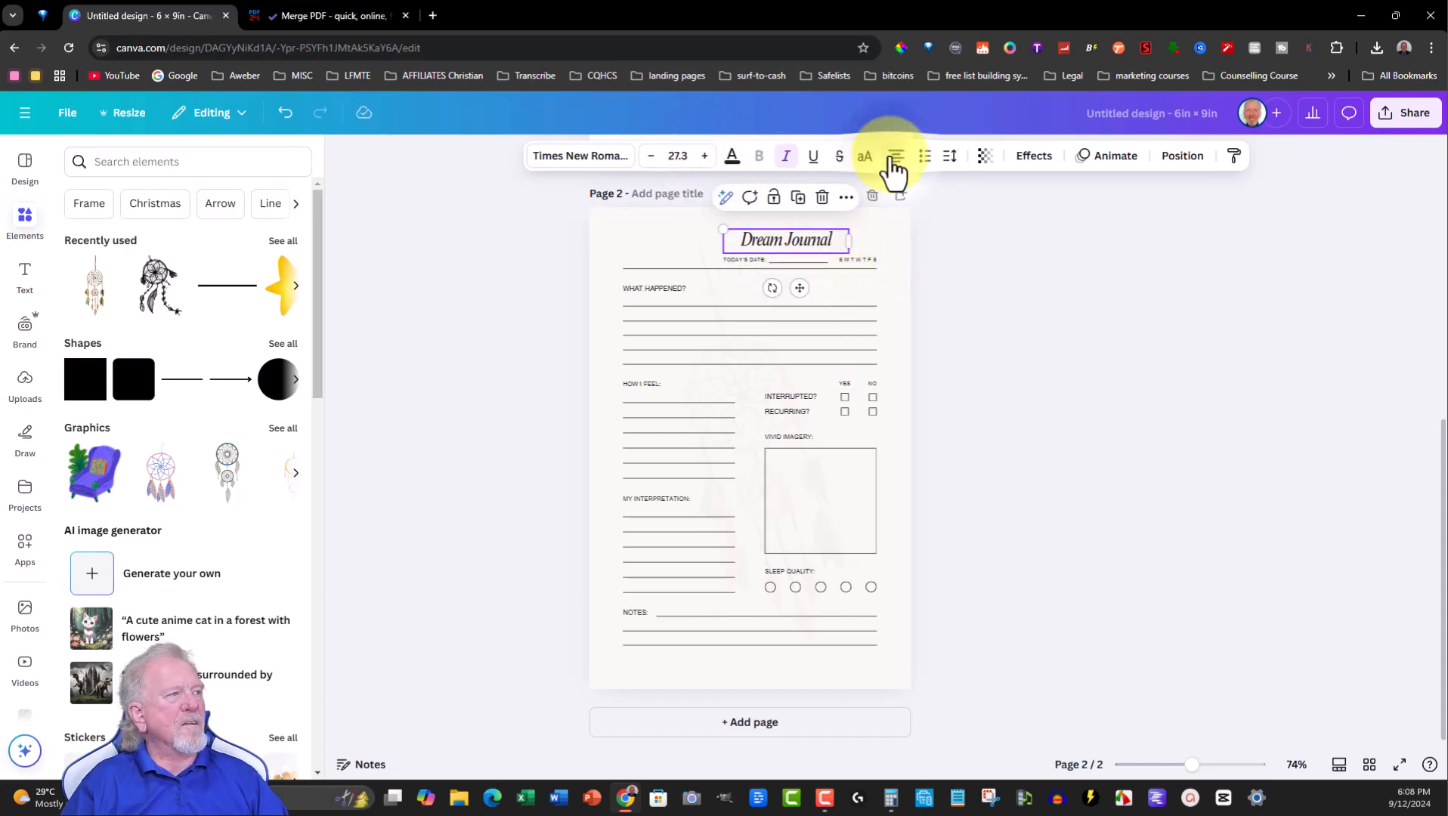
drag(776, 250, 747, 237)
- Rename the title to Sweet Dreams Journal and widen its text box so it fits on one line
double_click(747, 237)
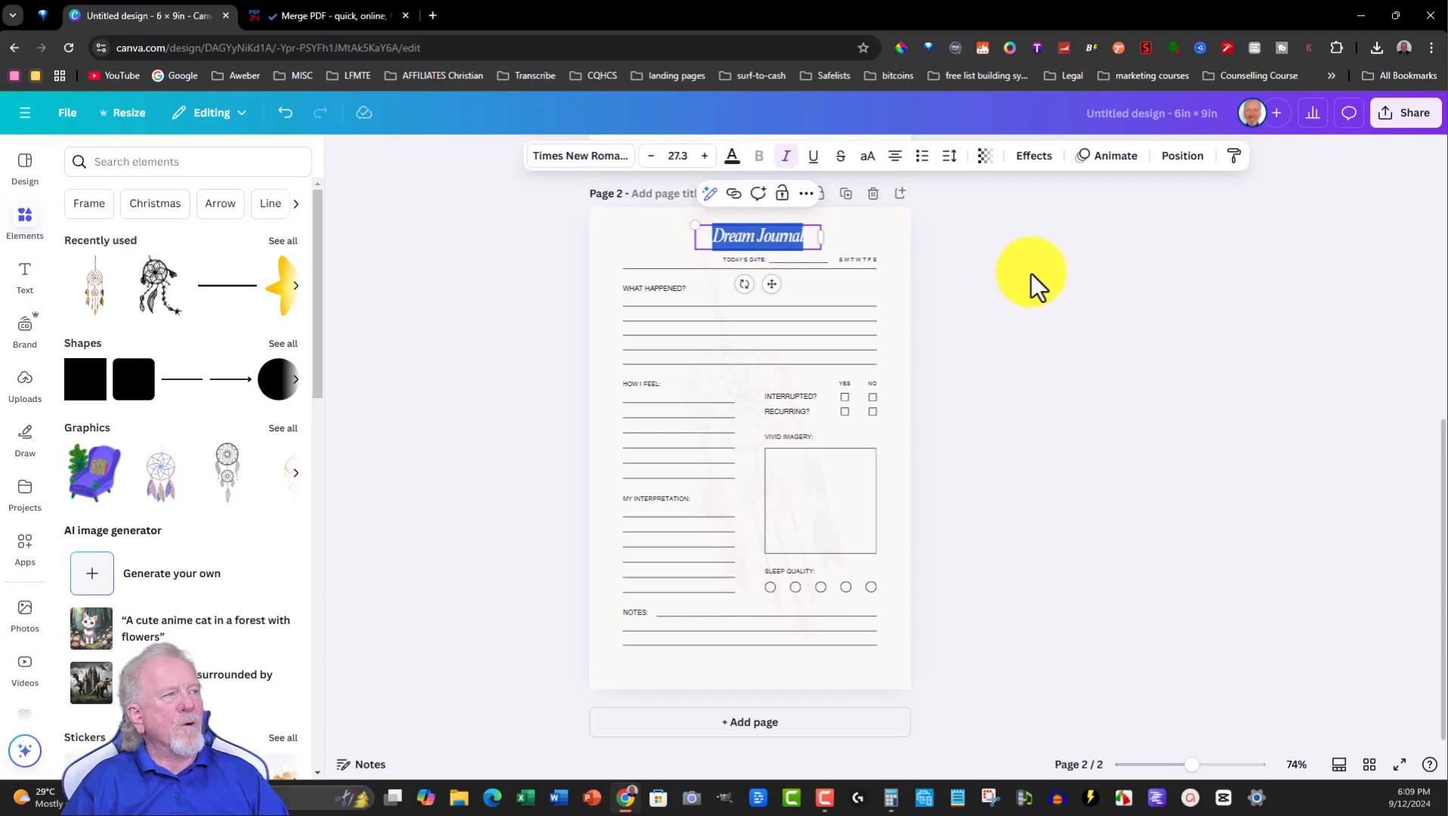
text(Sweet Dreams)
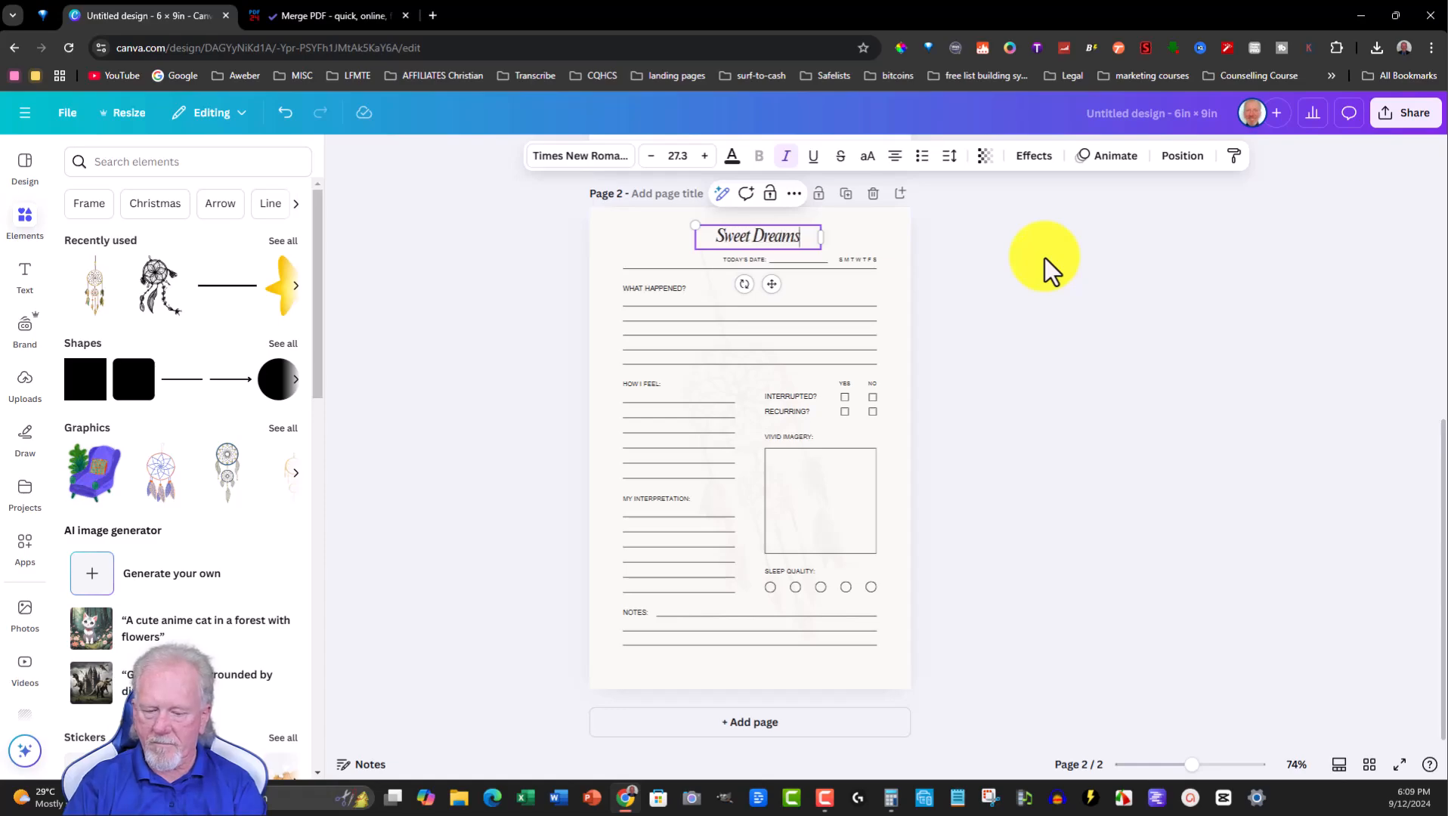
text( Journal)
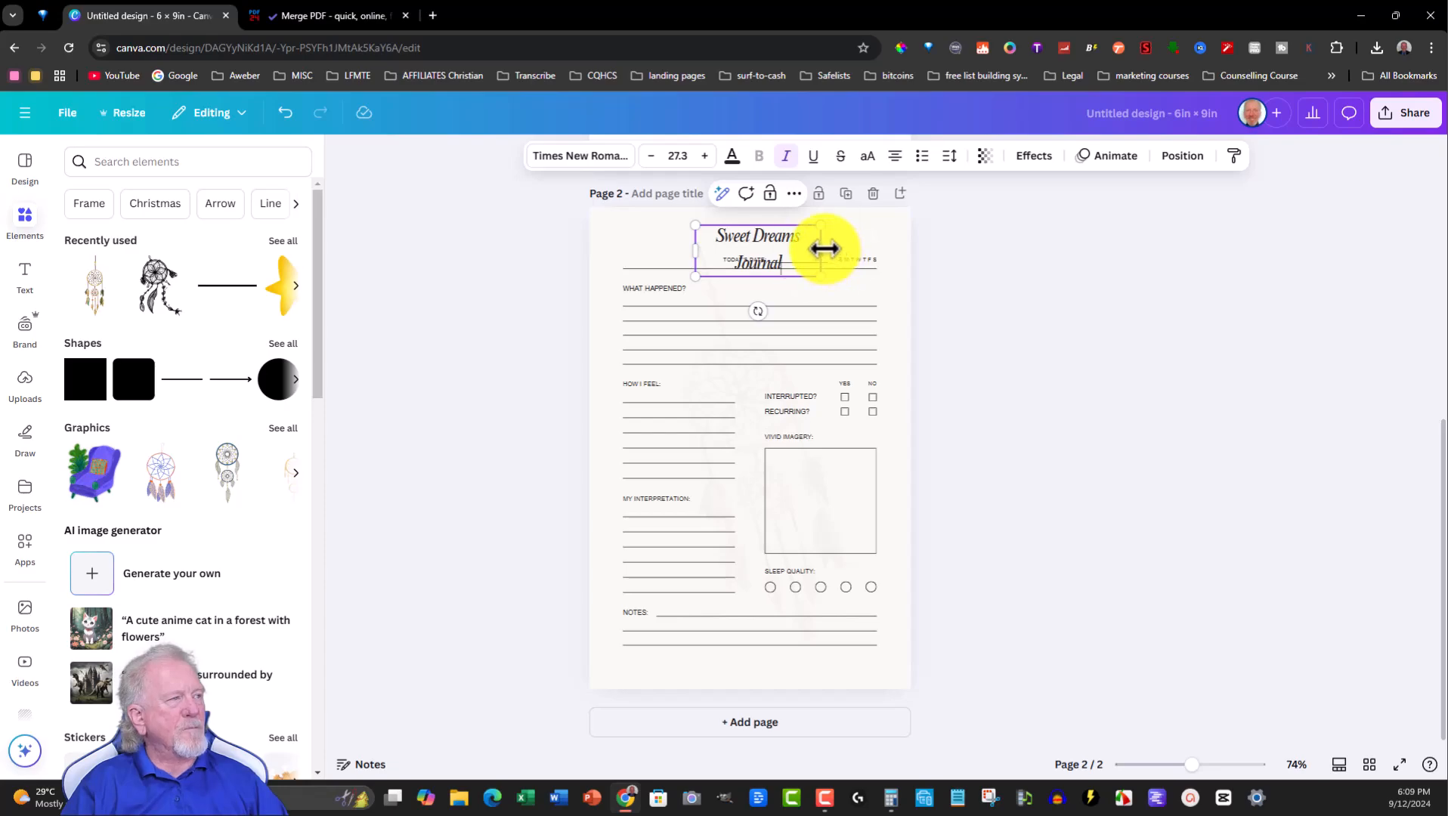
drag(868, 251, 869, 251)
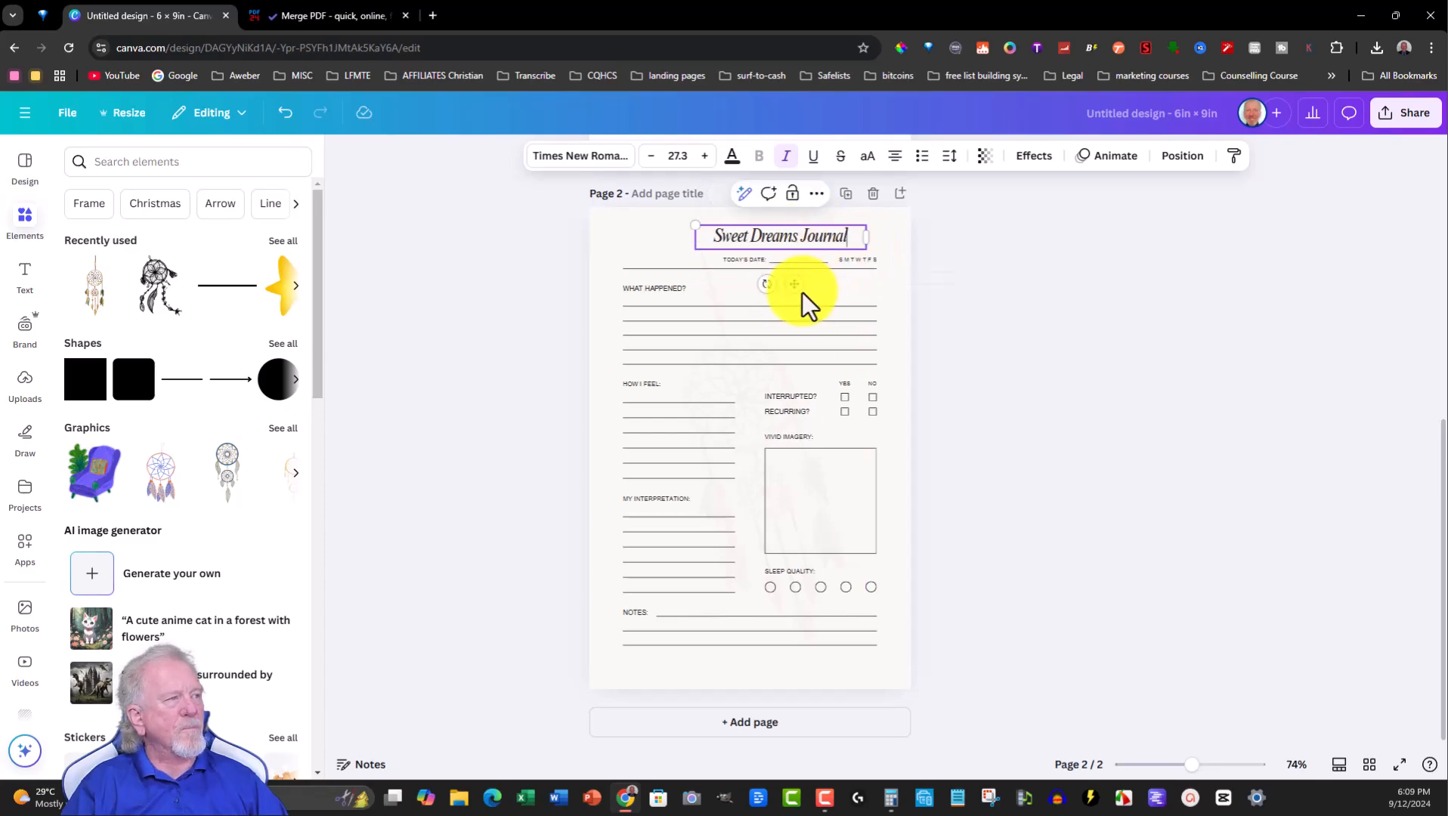
drag(797, 284, 786, 284)
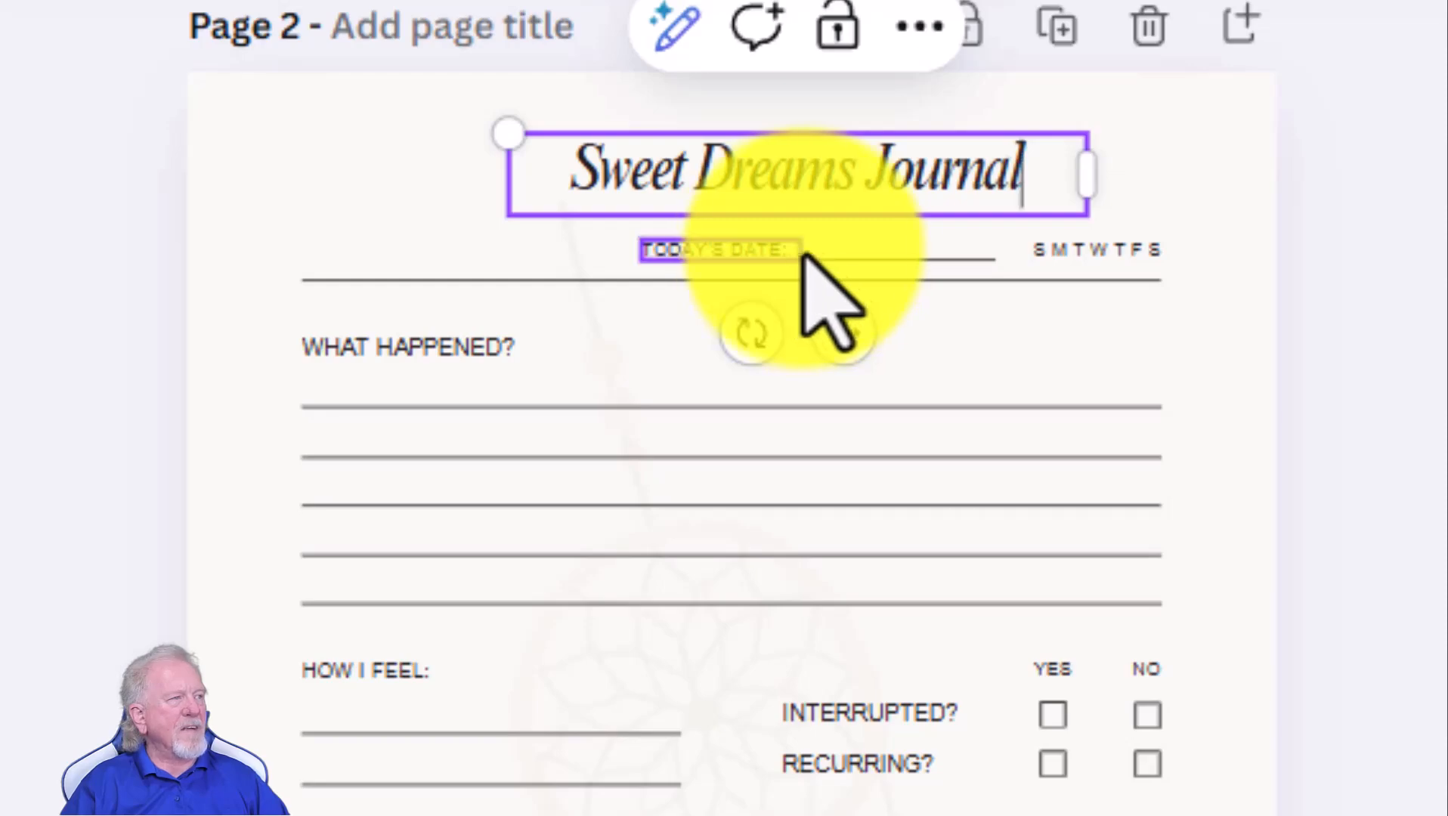
- Move the Today's Date label and its underline to the left edge of the page
click(794, 257)
drag(792, 259, 442, 245)
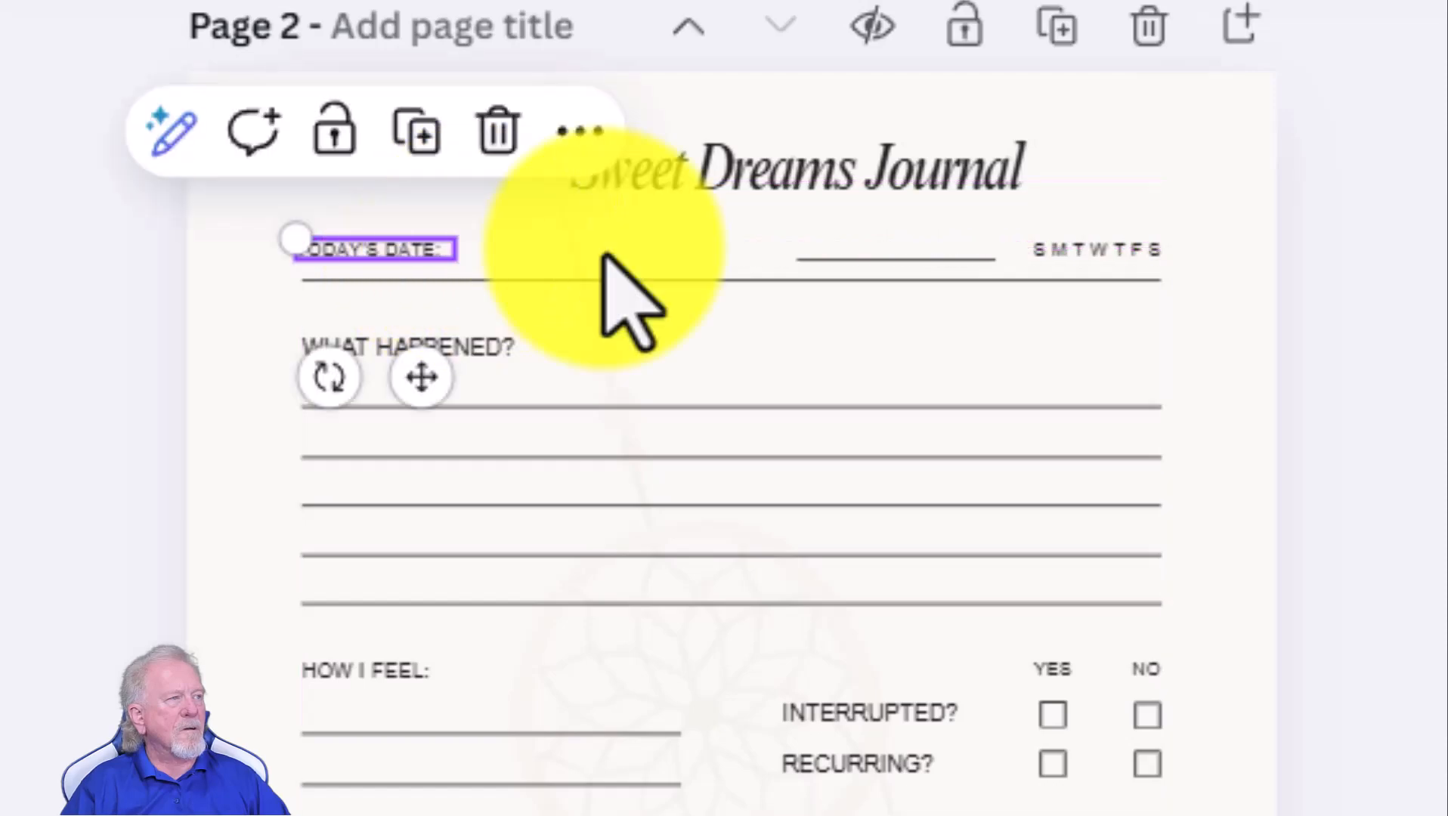
click(890, 264)
drag(890, 265, 531, 261)
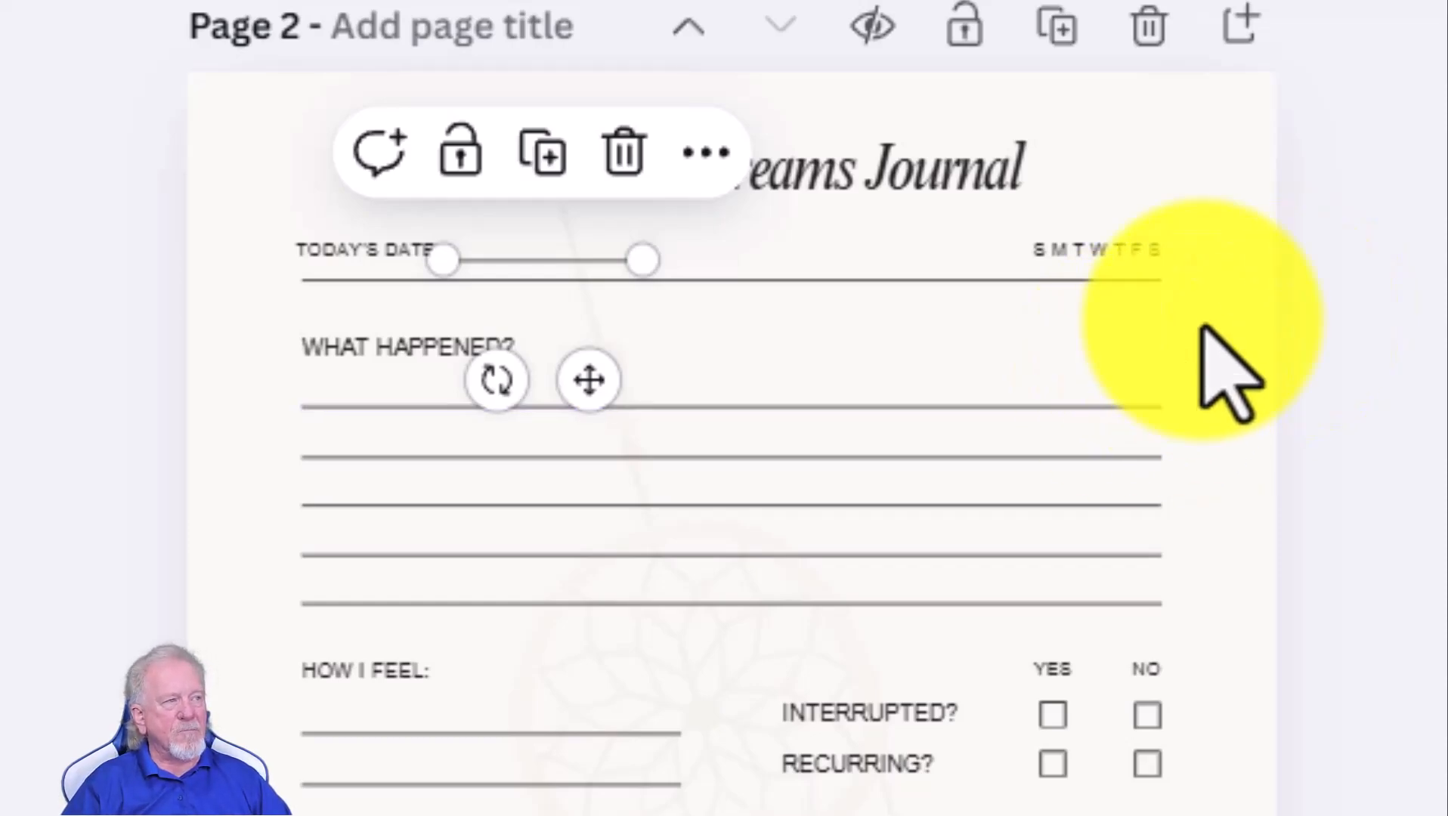
- Change the What Happened? heading to WHAT HAPPENED IN THE DREAM? and widen its box to one line
click(447, 349)
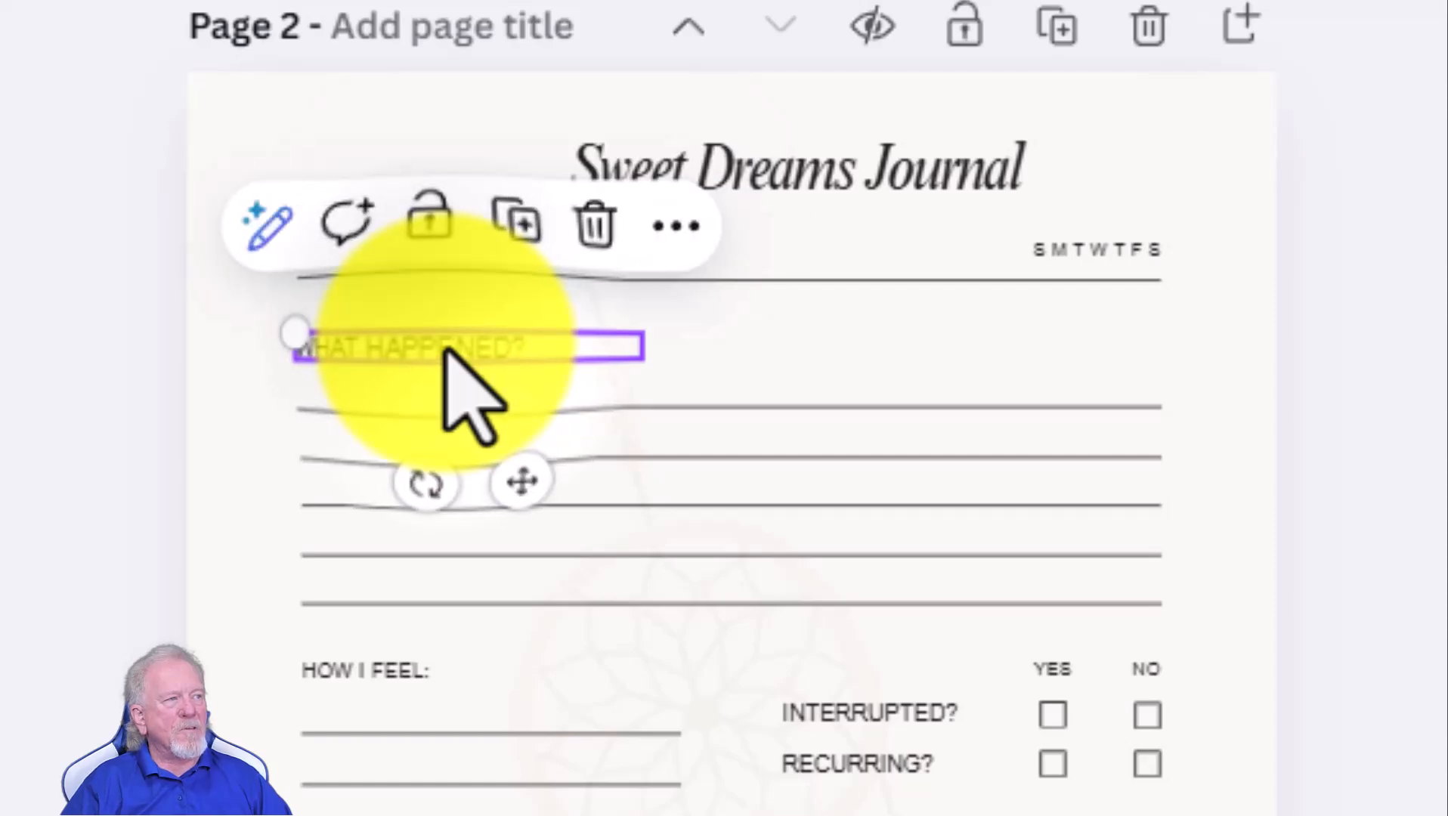
click(495, 339)
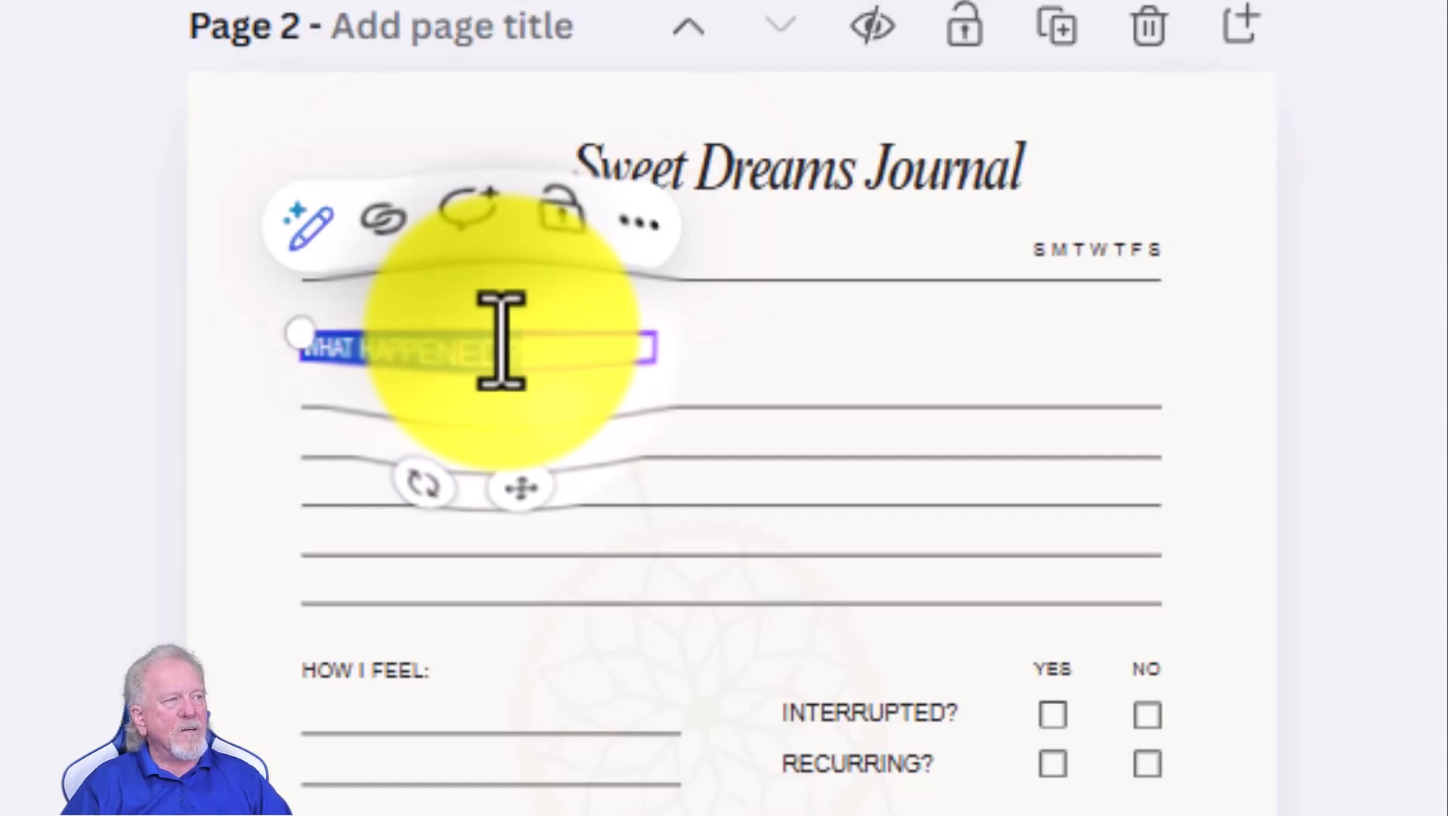
click(504, 340)
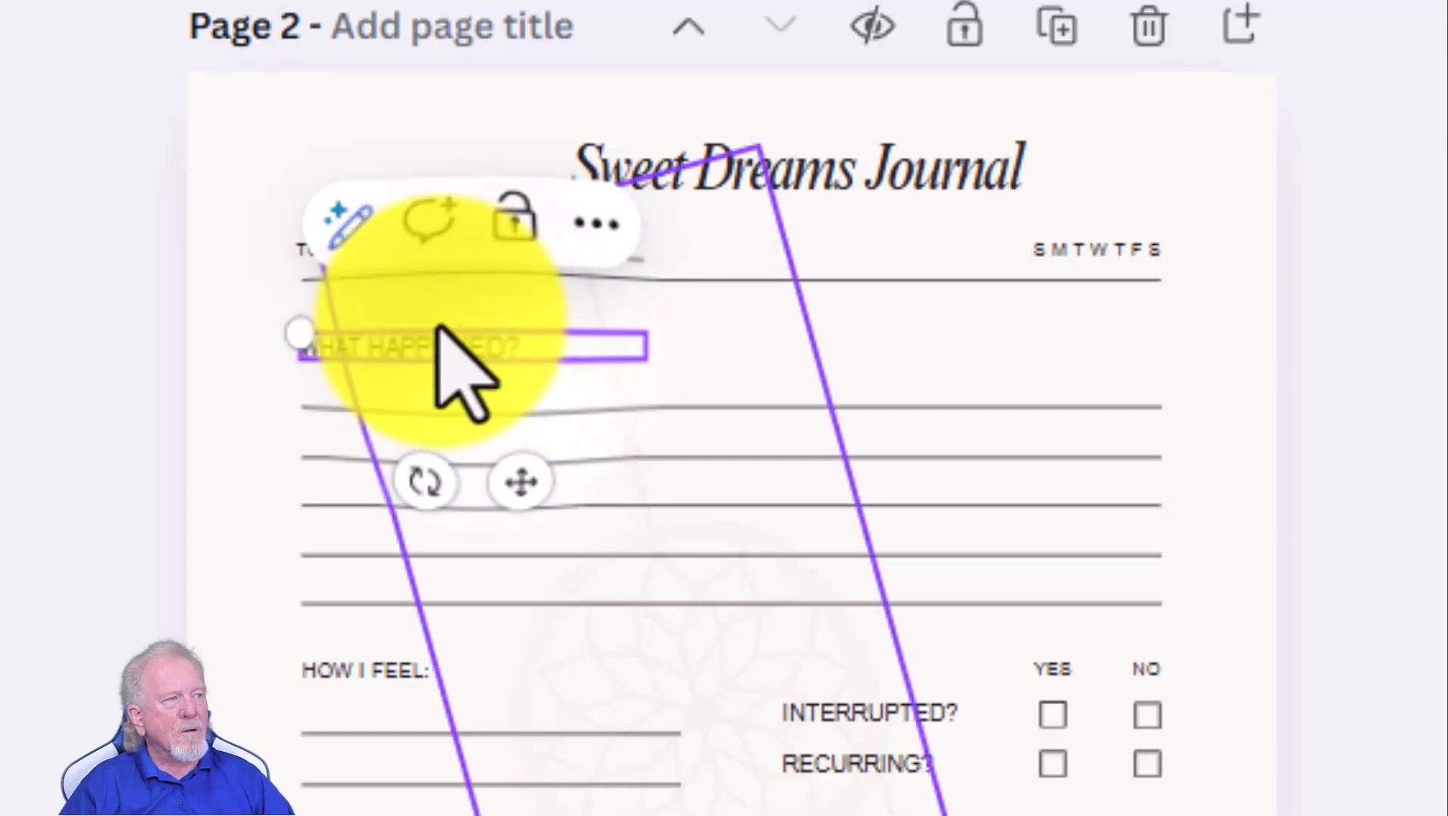
click(379, 350)
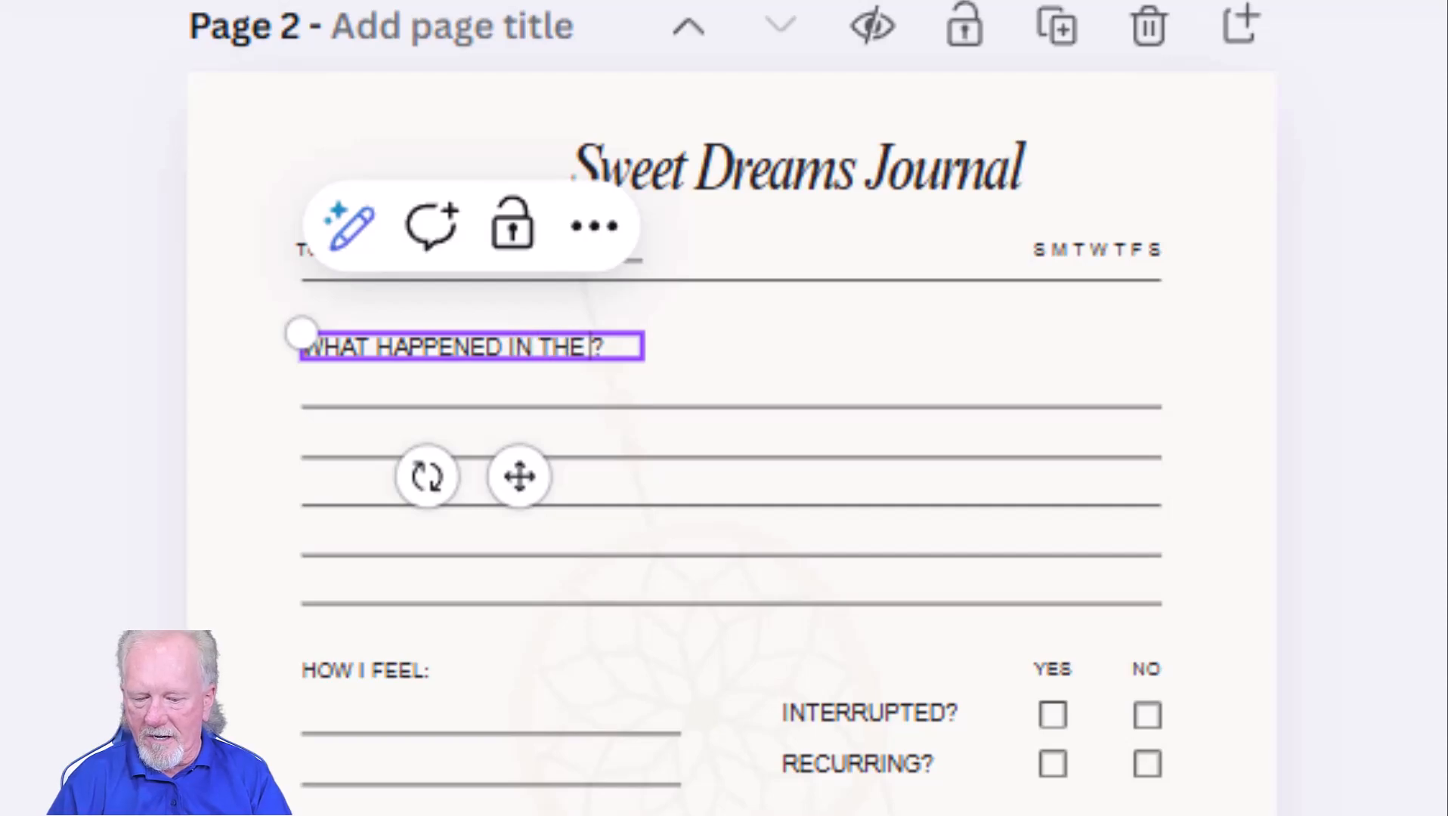
text(REAM)
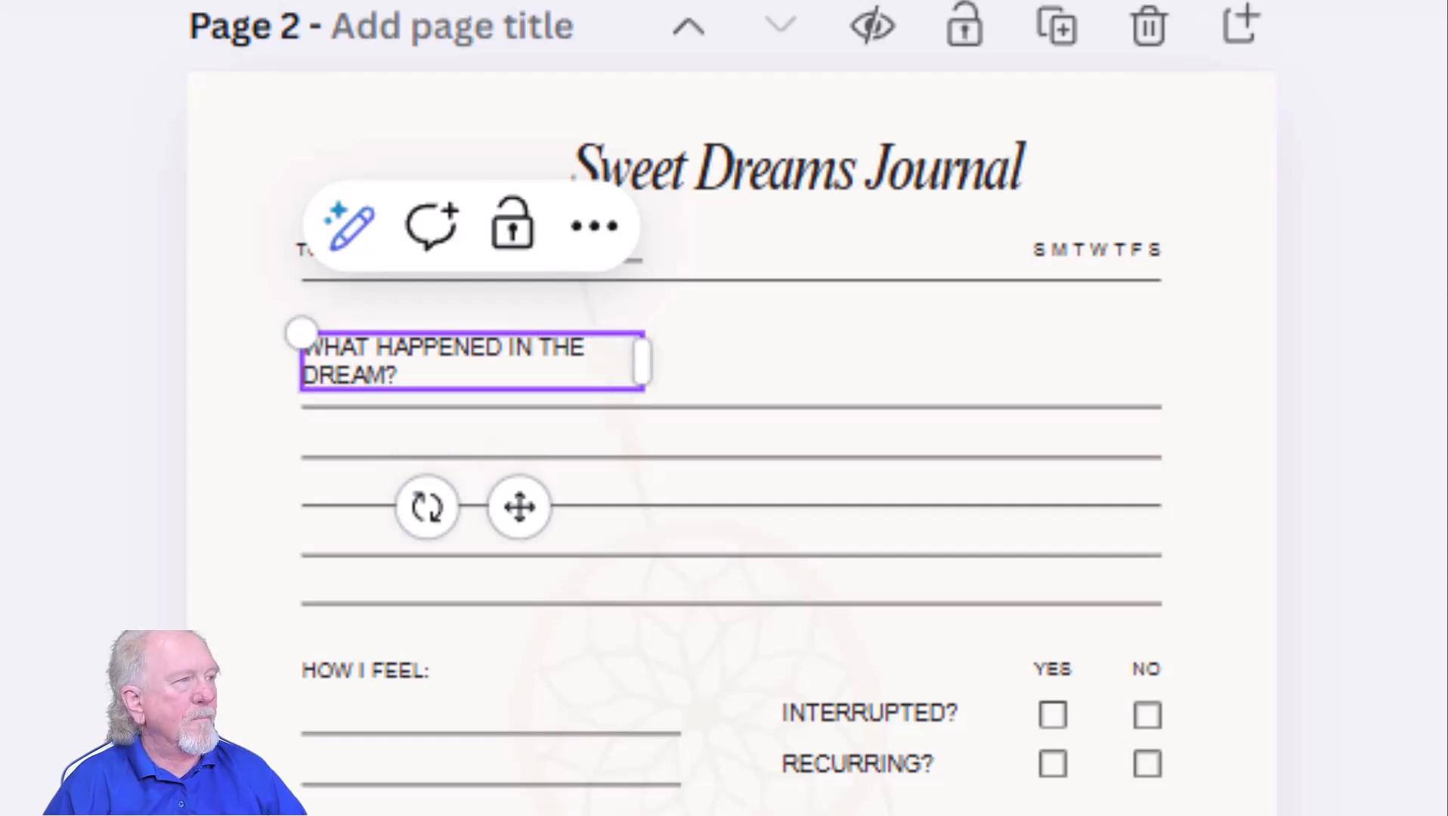
drag(647, 364, 713, 373)
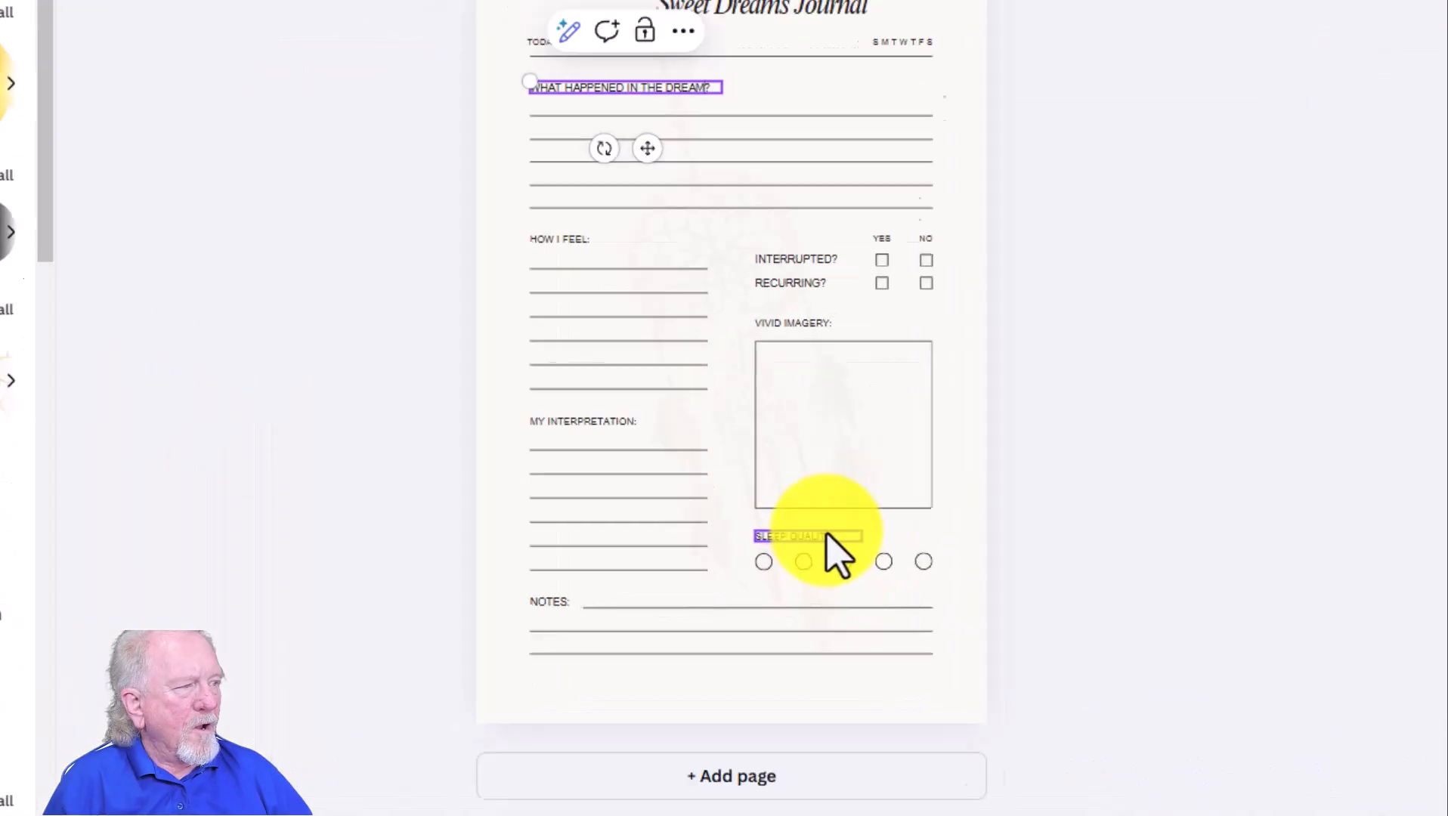
- Duplicate the Sleep Quality label and place the copy below the rating circles
click(811, 570)
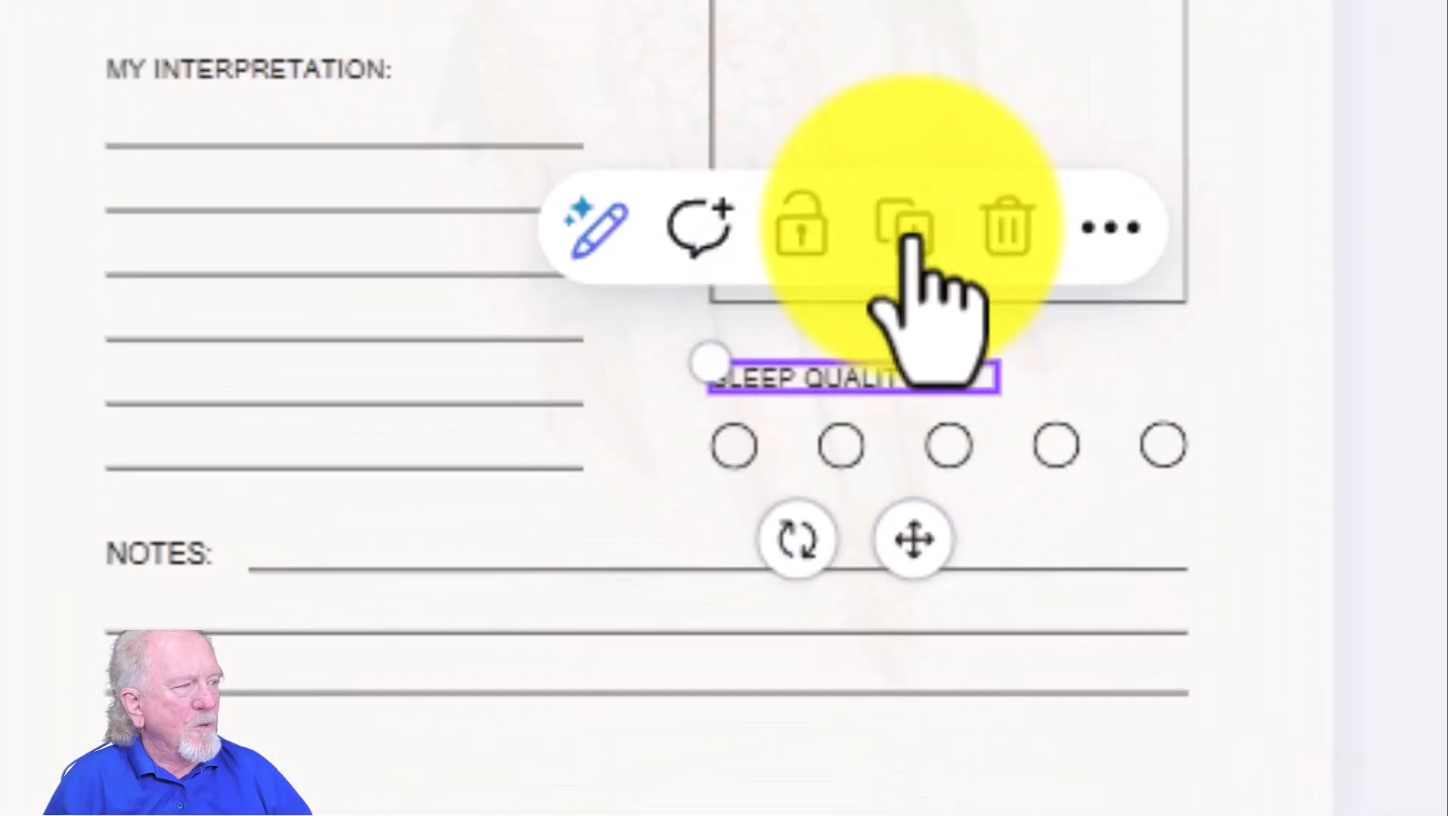
click(911, 226)
drag(944, 582, 802, 659)
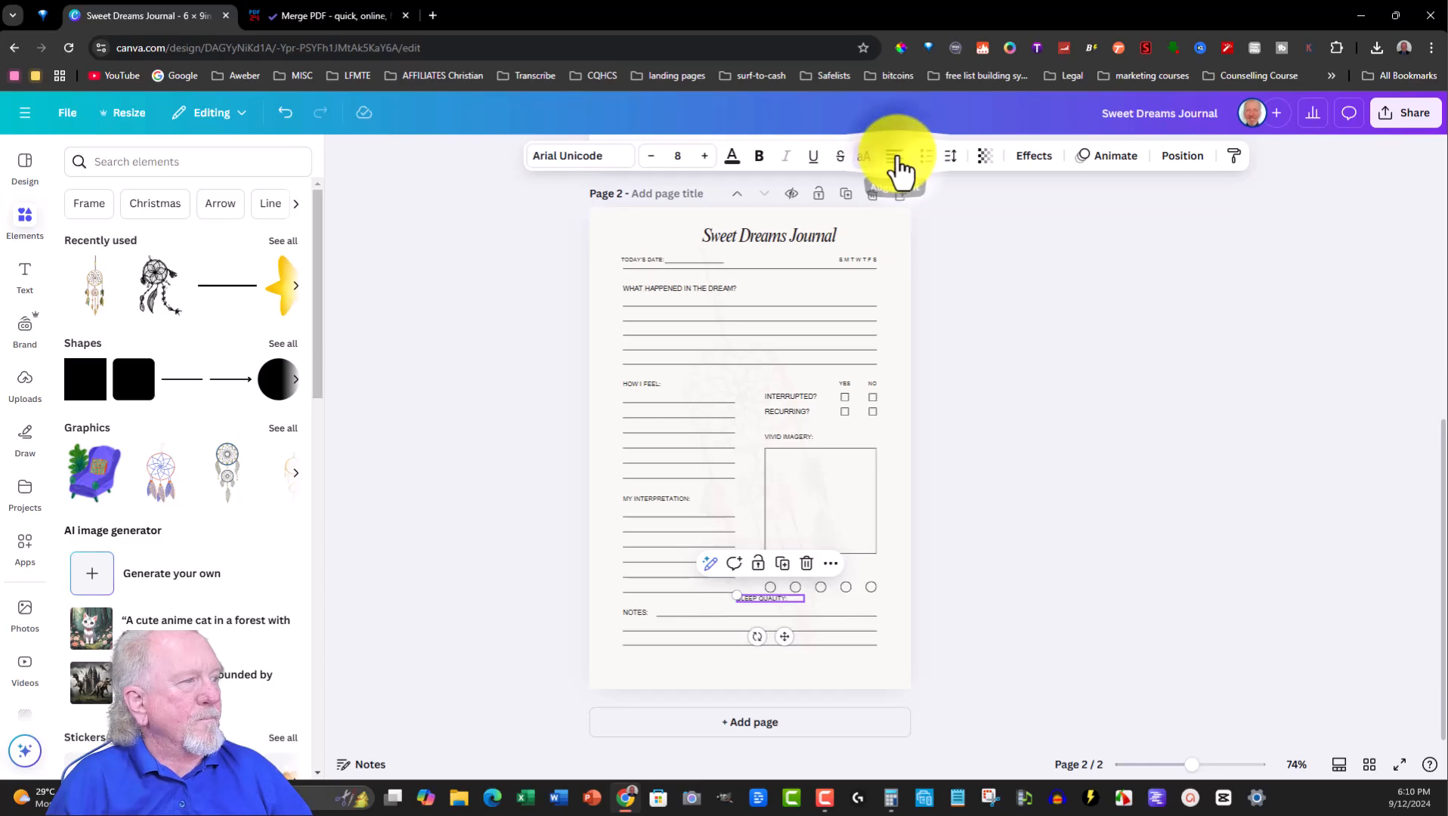
click(765, 597)
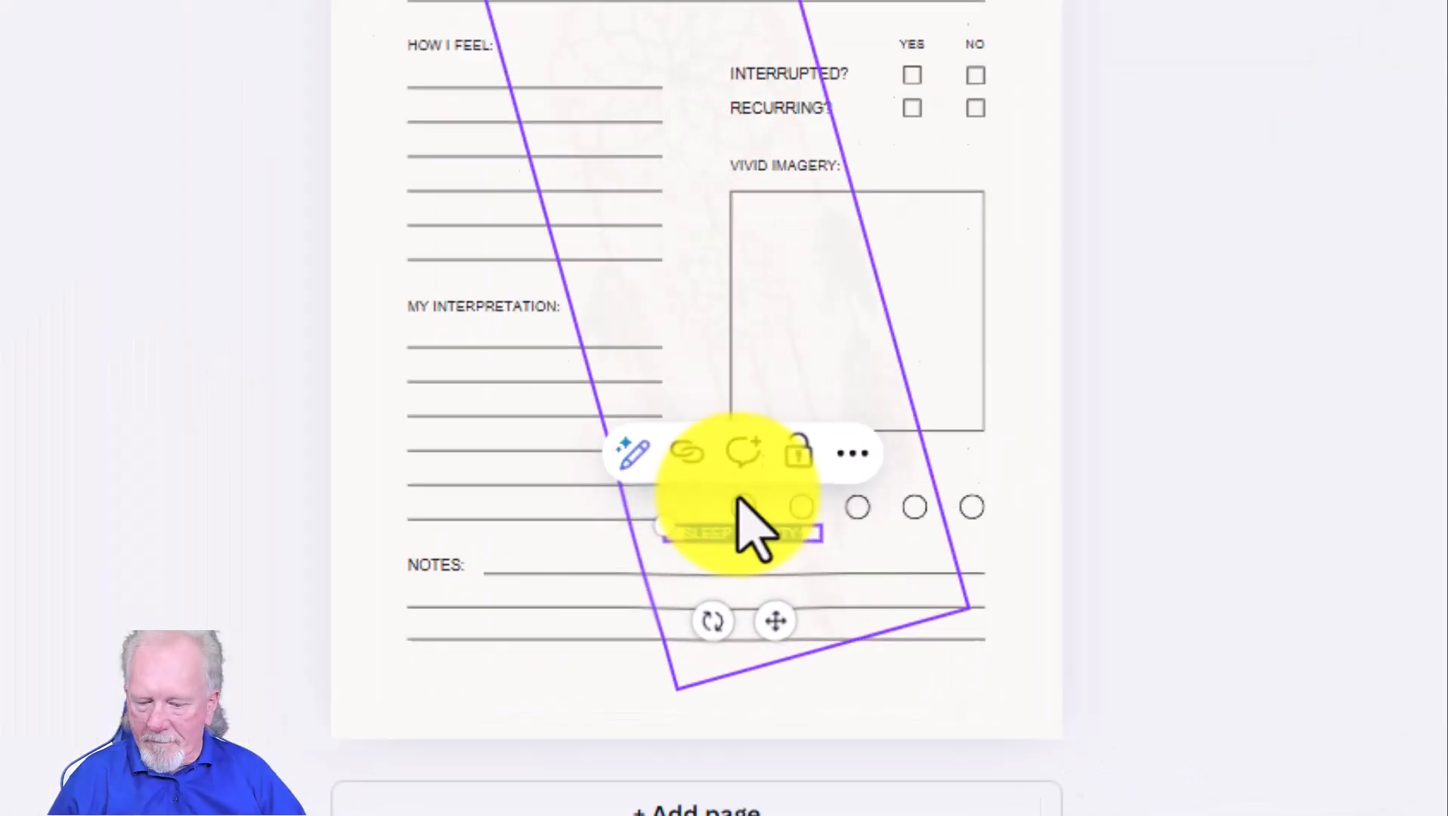
- Reword the copied label to WHAT SLEEP and shrink its font size
key(BackSpace)
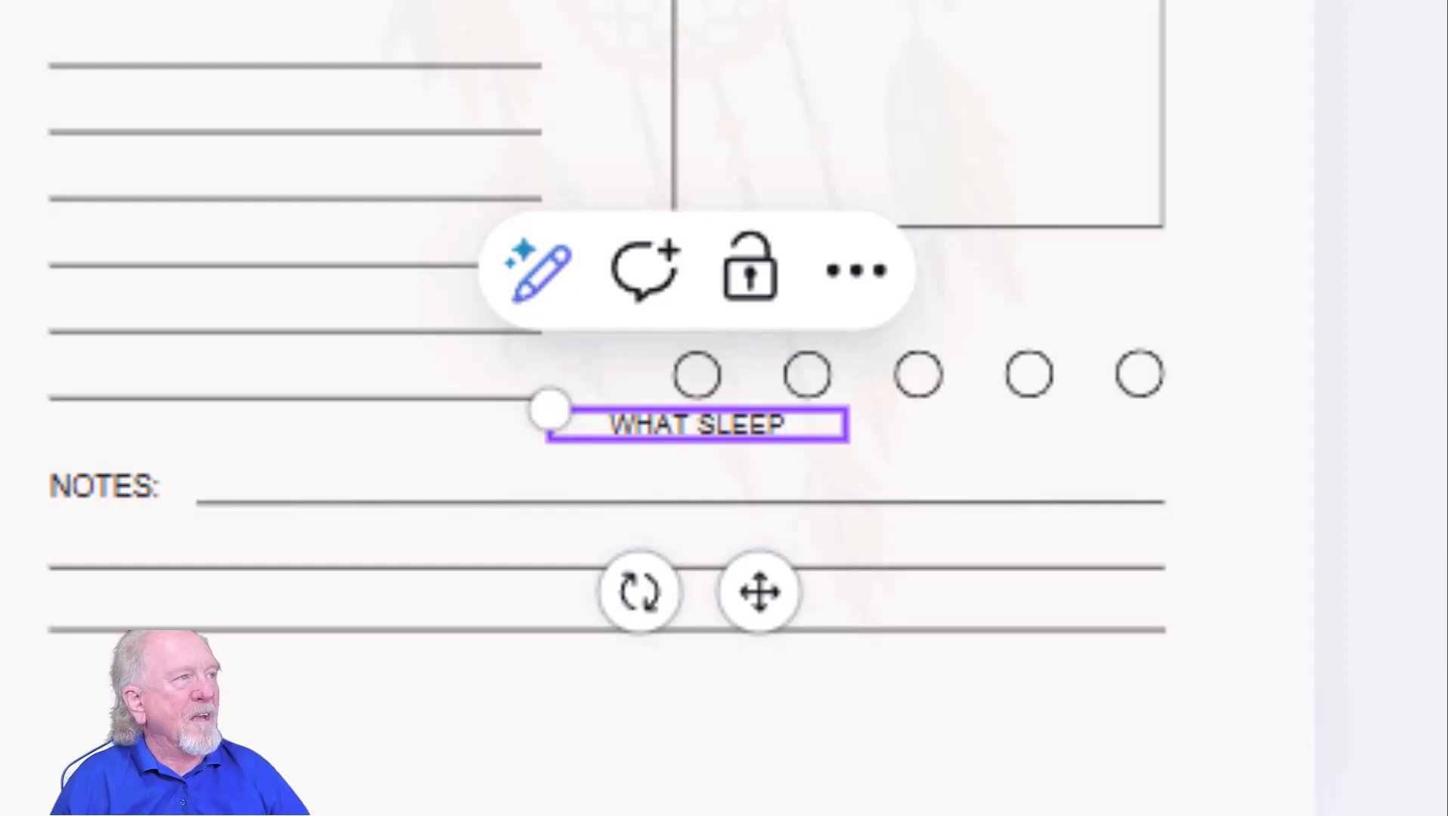
key(ctrl+shift+comma)
key(ctrl+shift+comma)
key(ctrl+shift+comma)
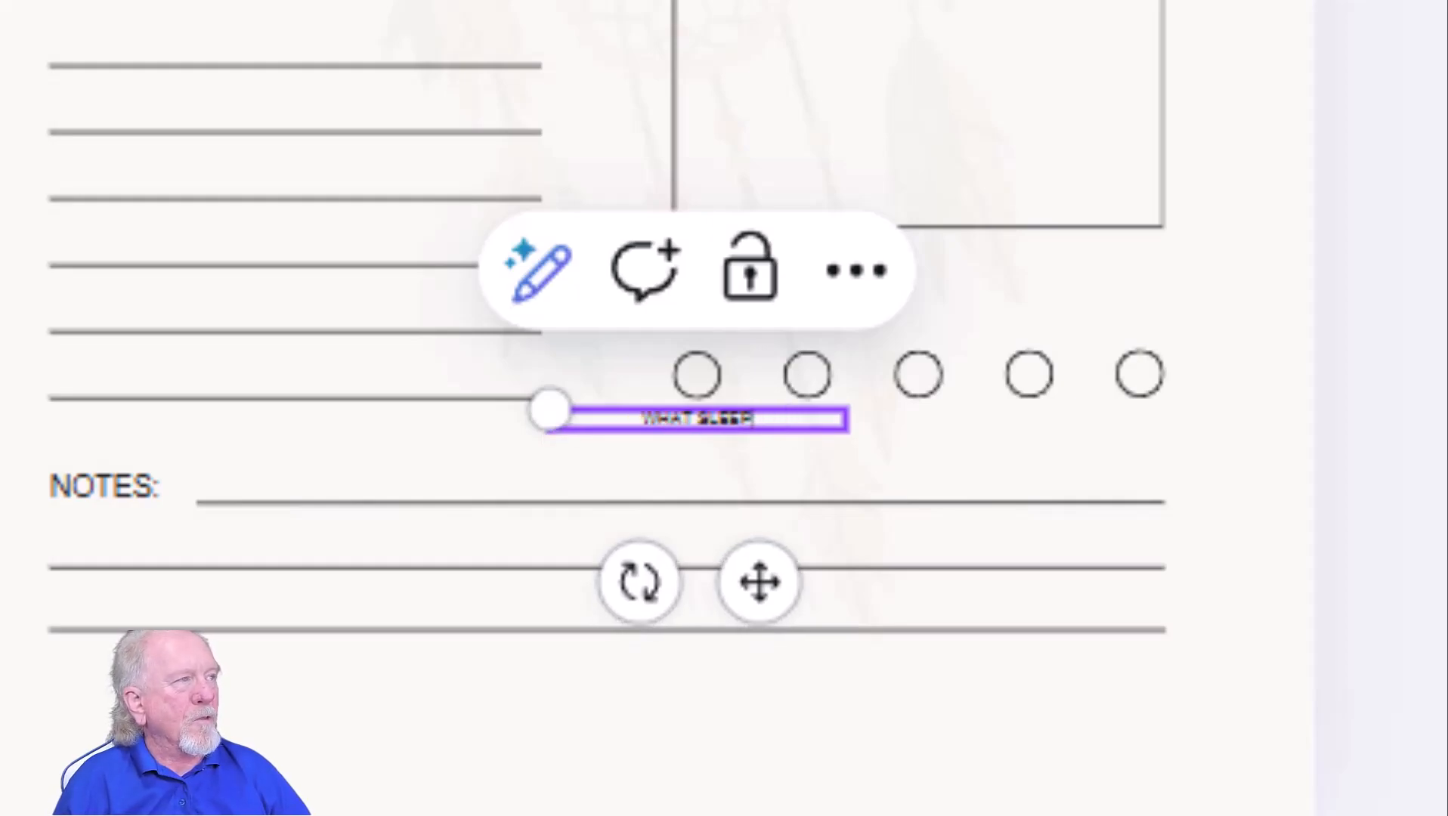
key(ctrl+shift+period)
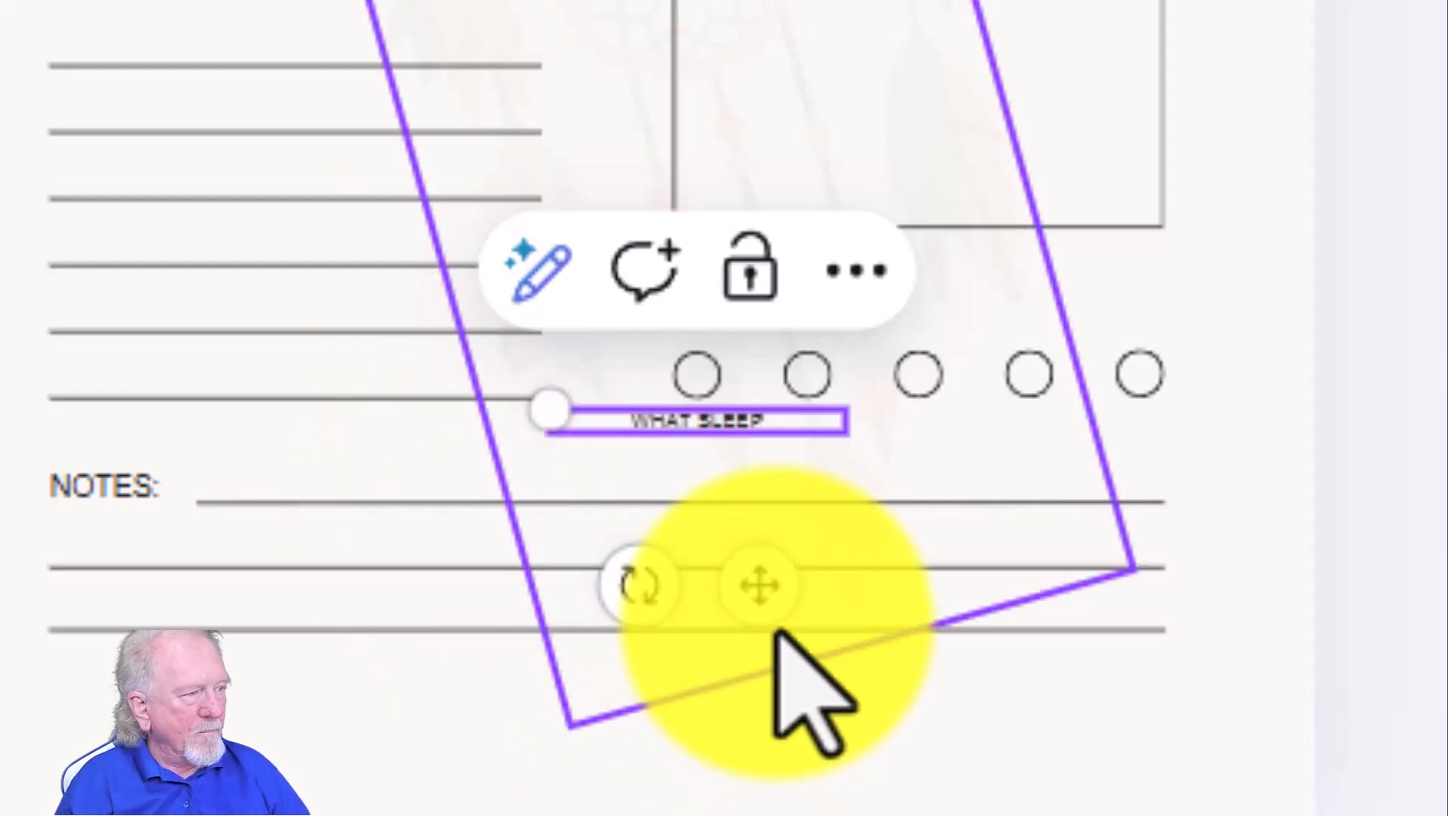
drag(752, 590, 737, 591)
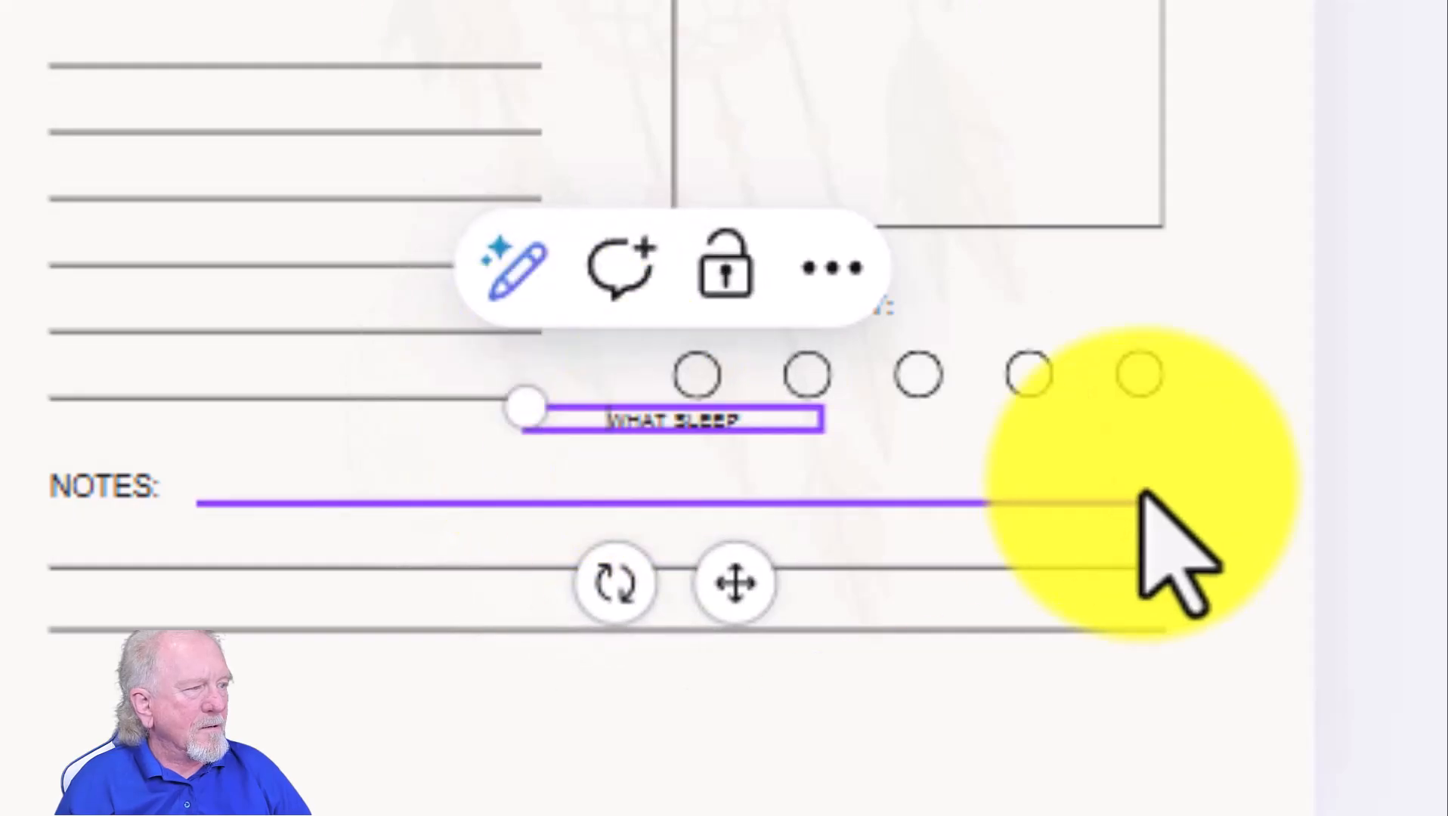
click(1160, 471)
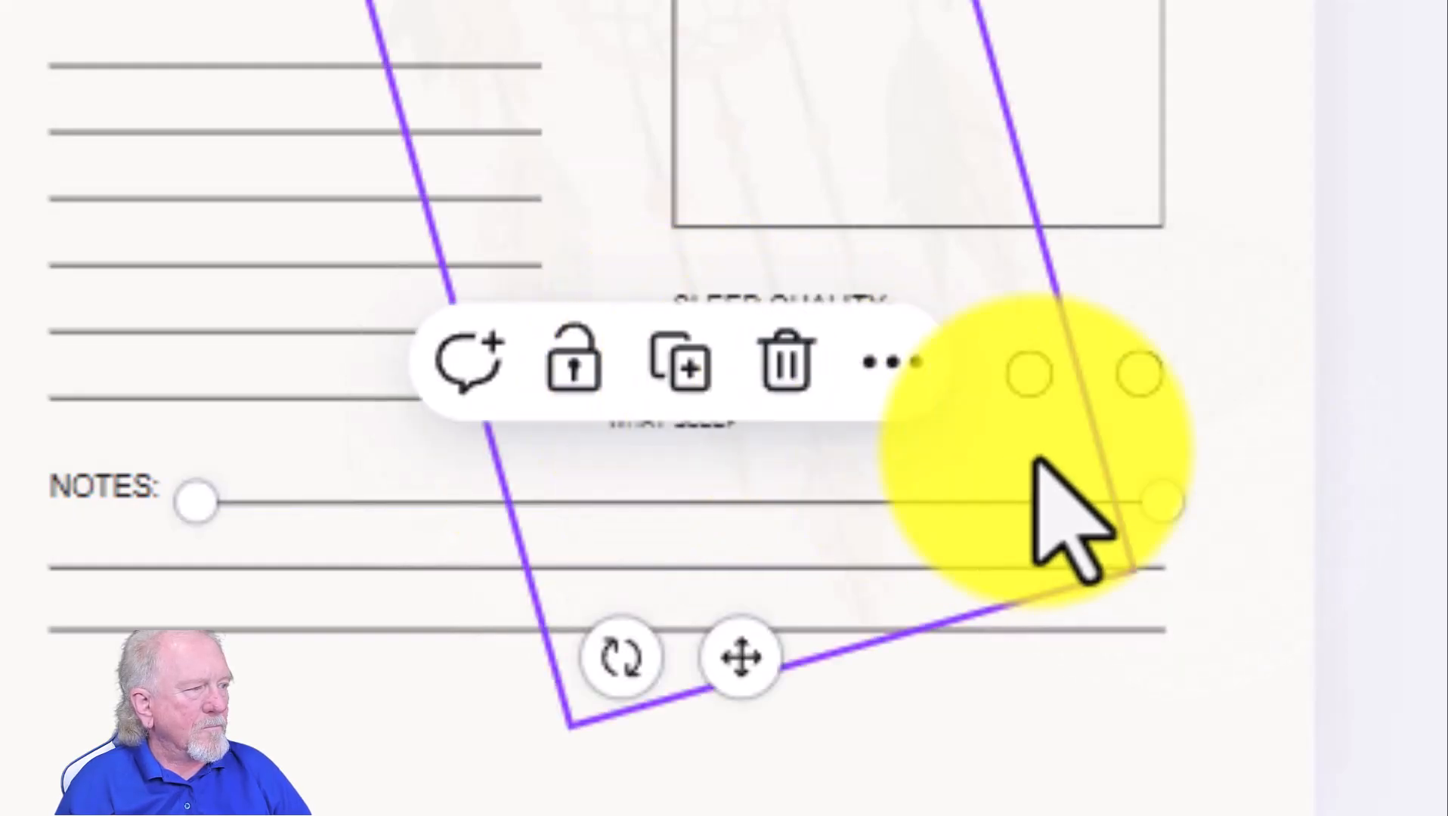
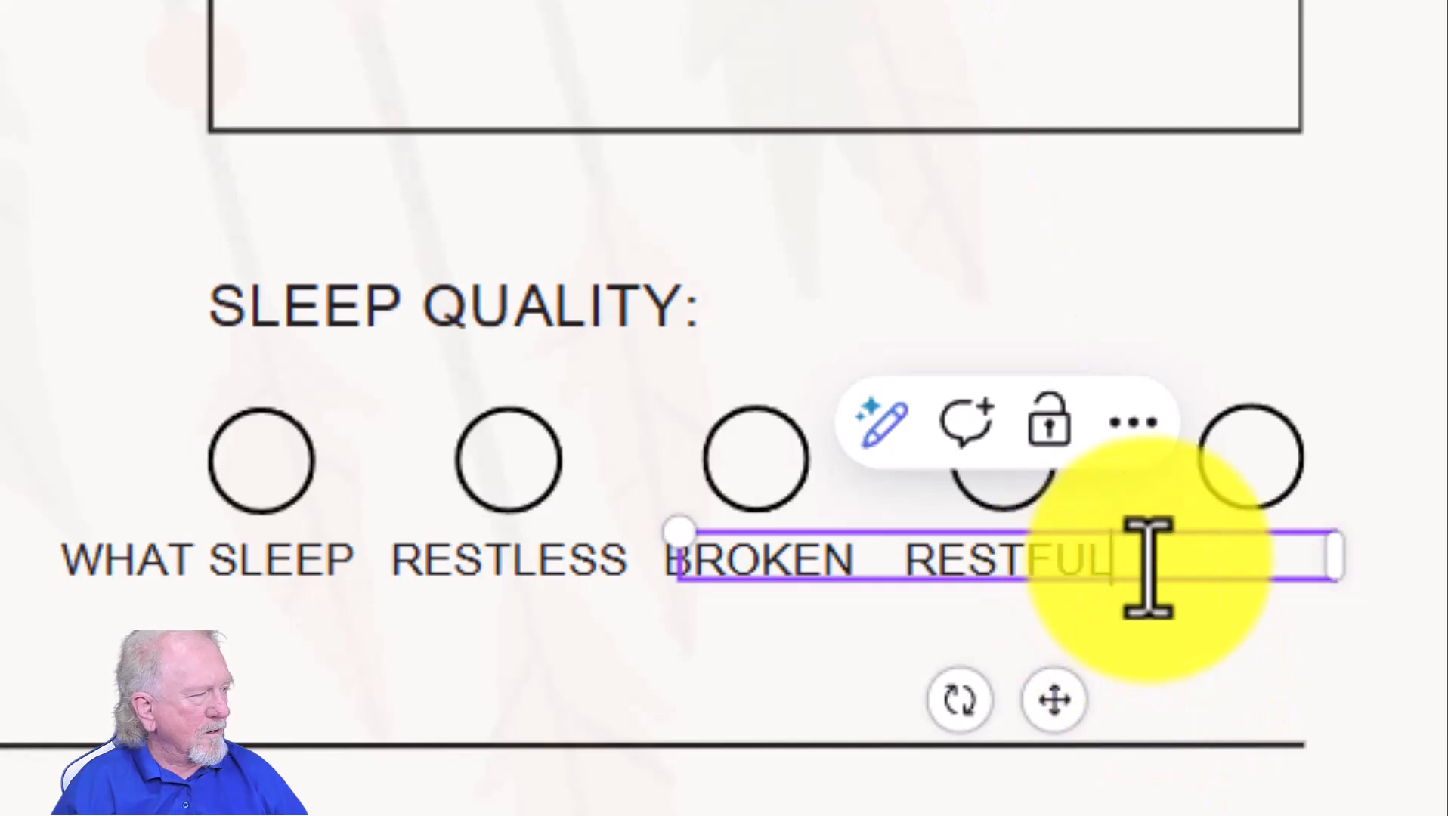
- Duplicate the RESTFUL label, place the copy under the last rating circle and reword it to DEEP
click(1164, 598)
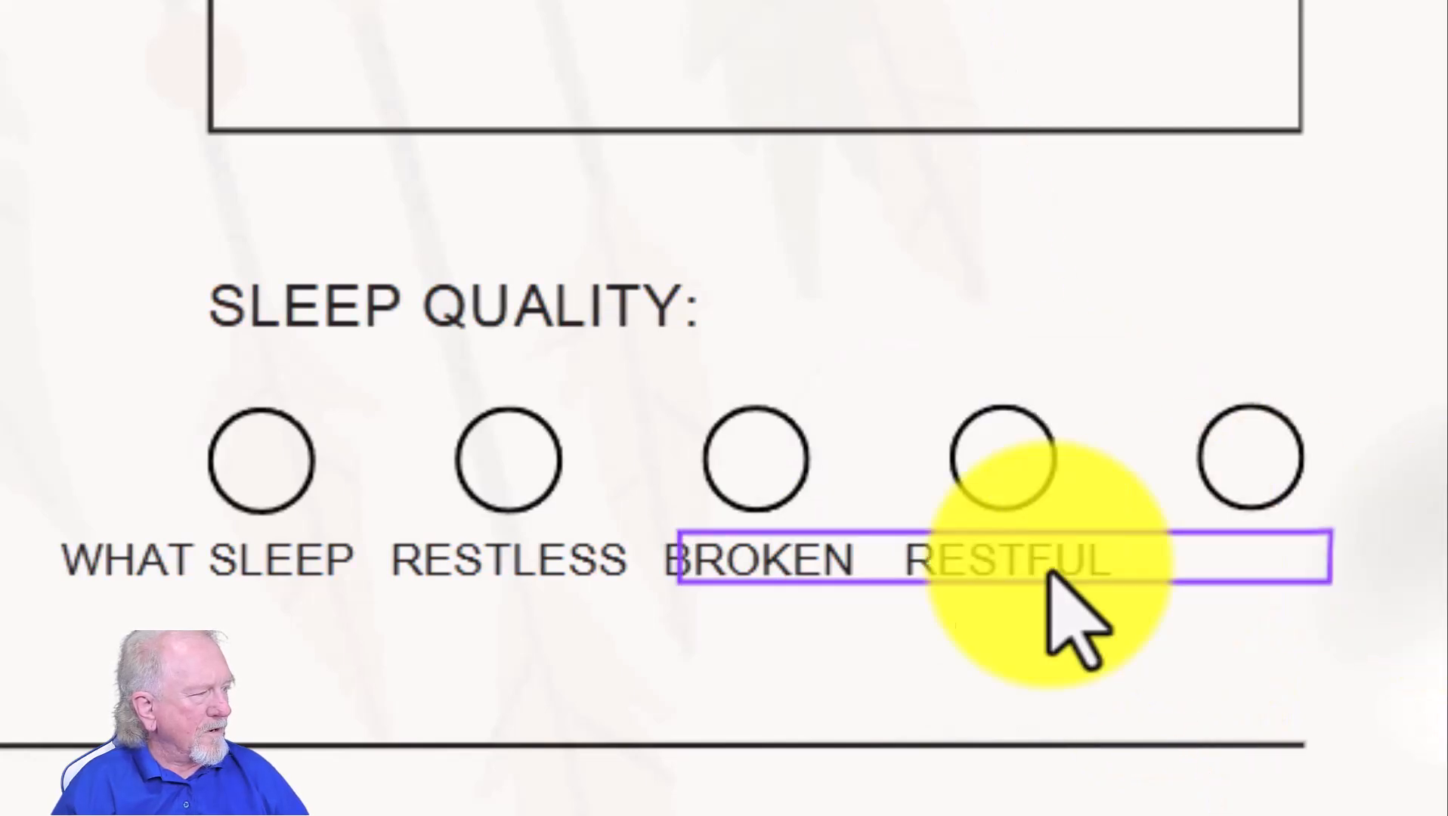
click(986, 565)
click(1058, 437)
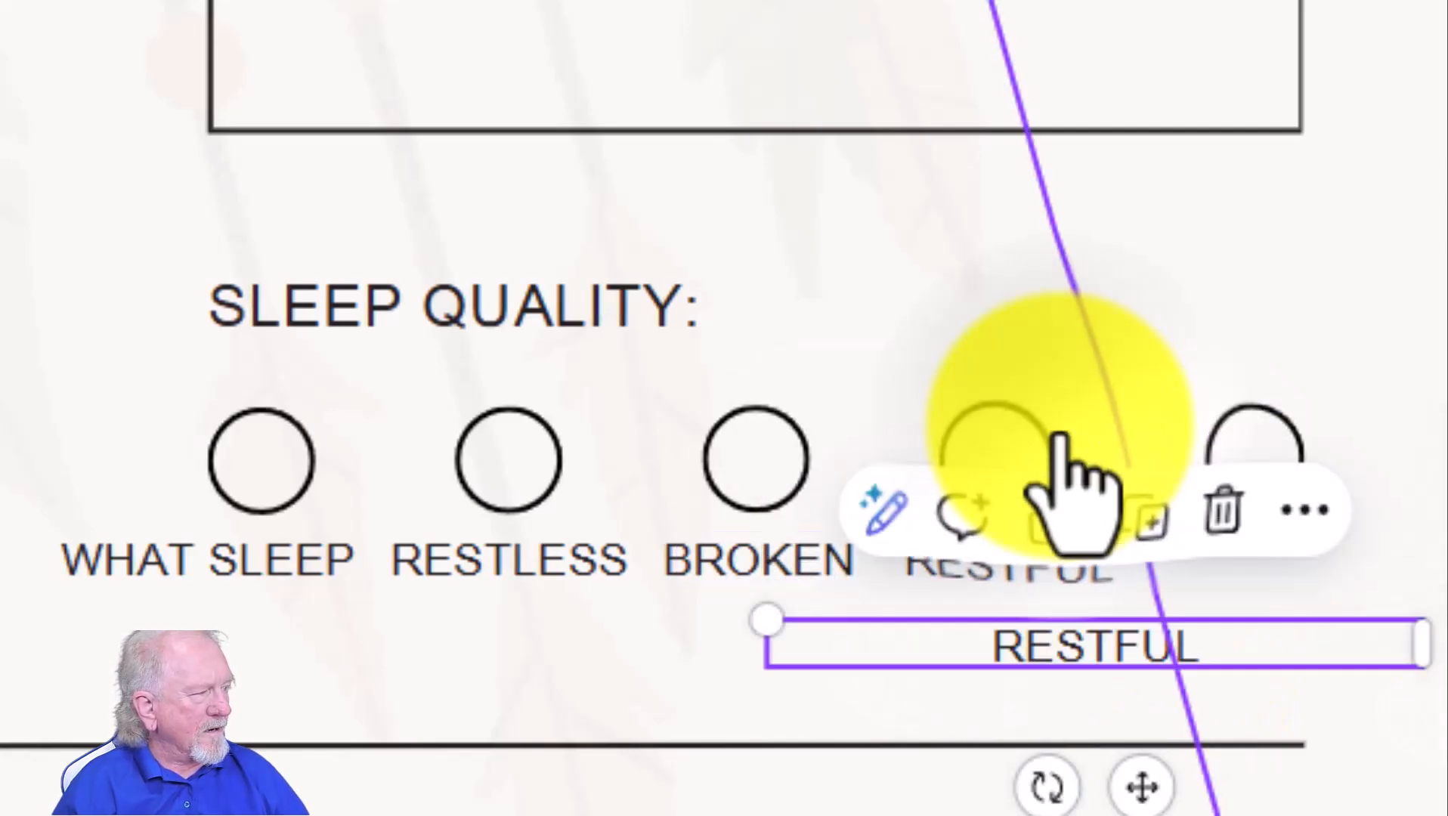
drag(1197, 663, 1335, 581)
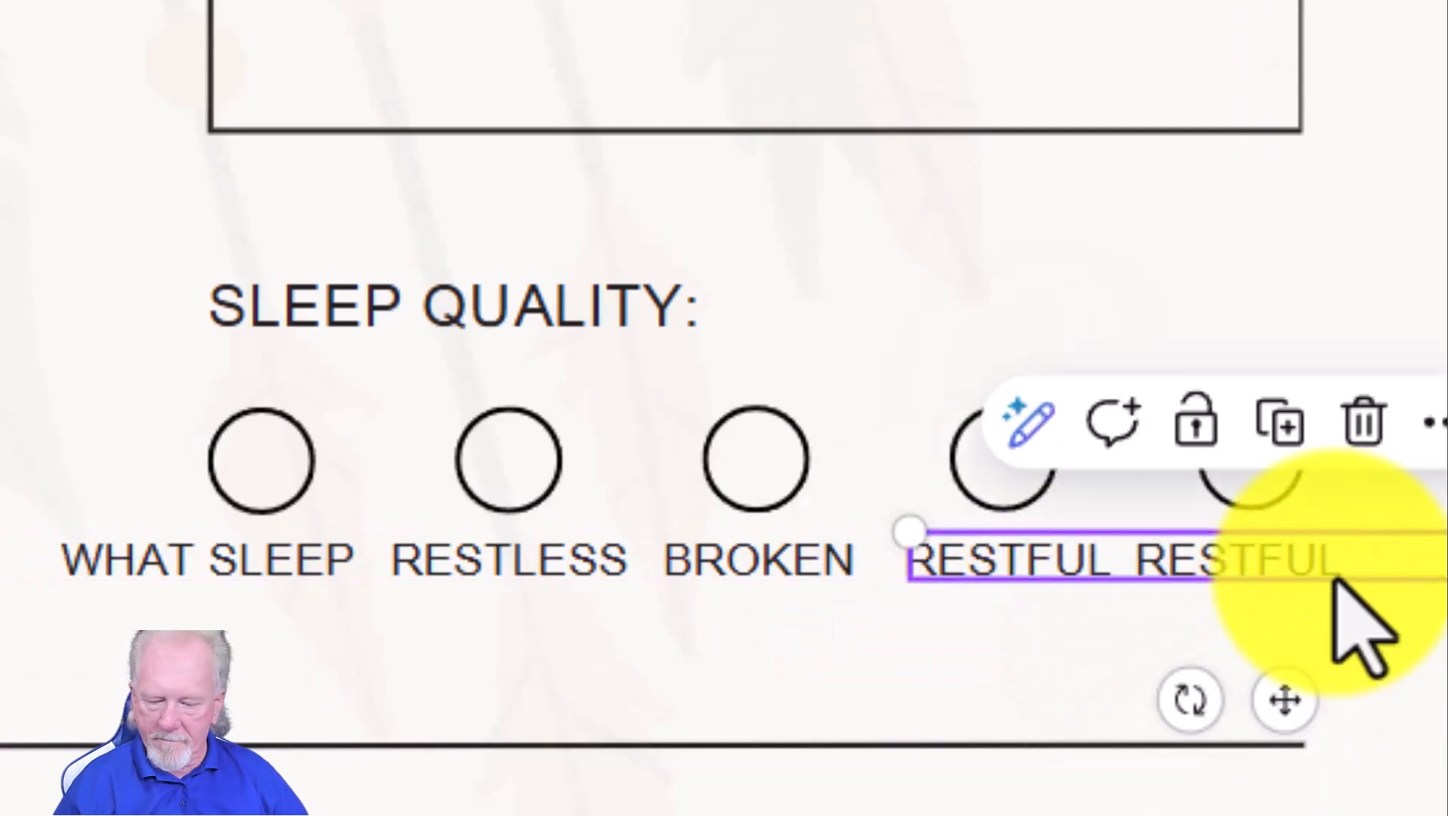
double_click(1332, 580)
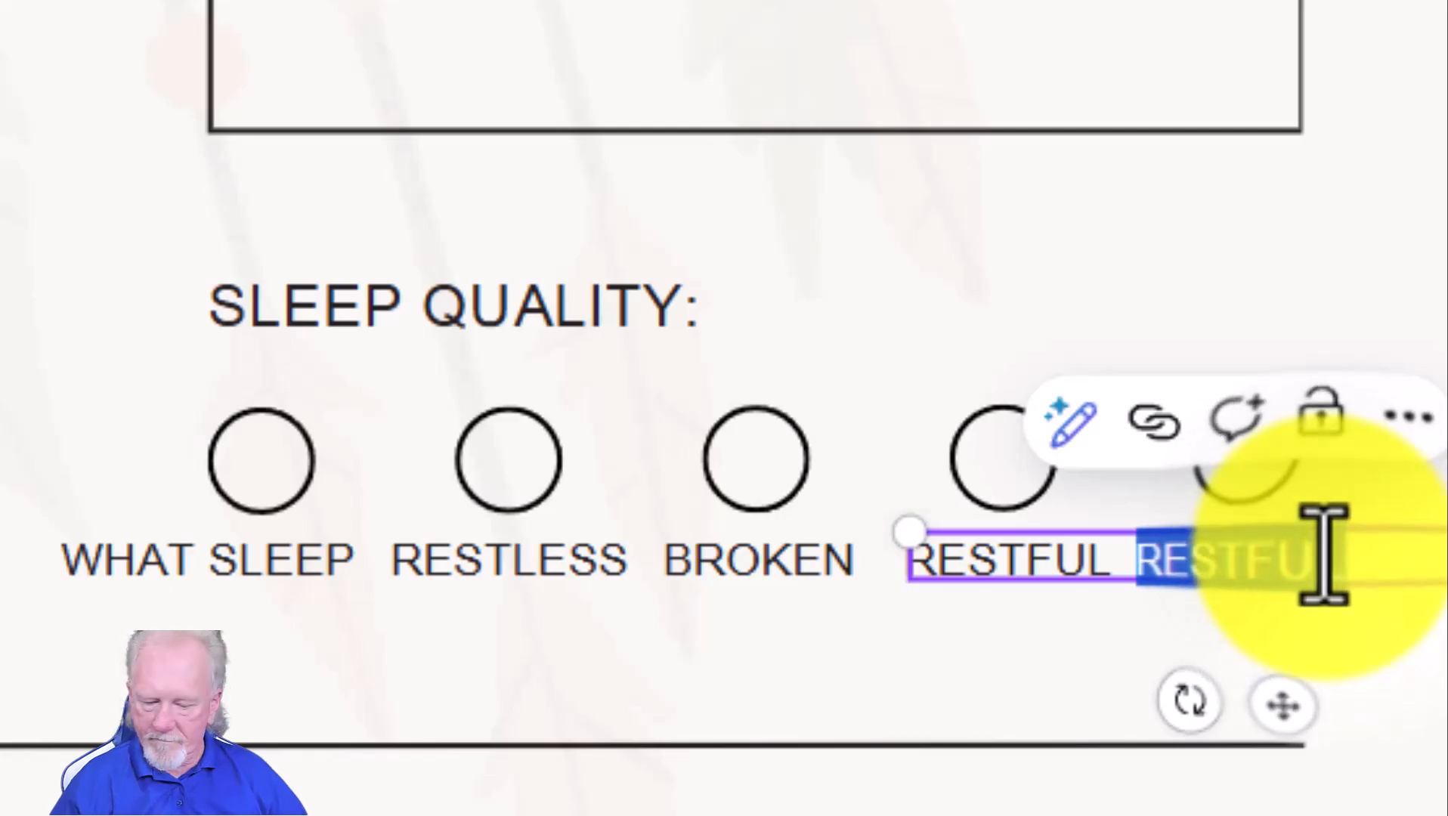
text(DEEP)
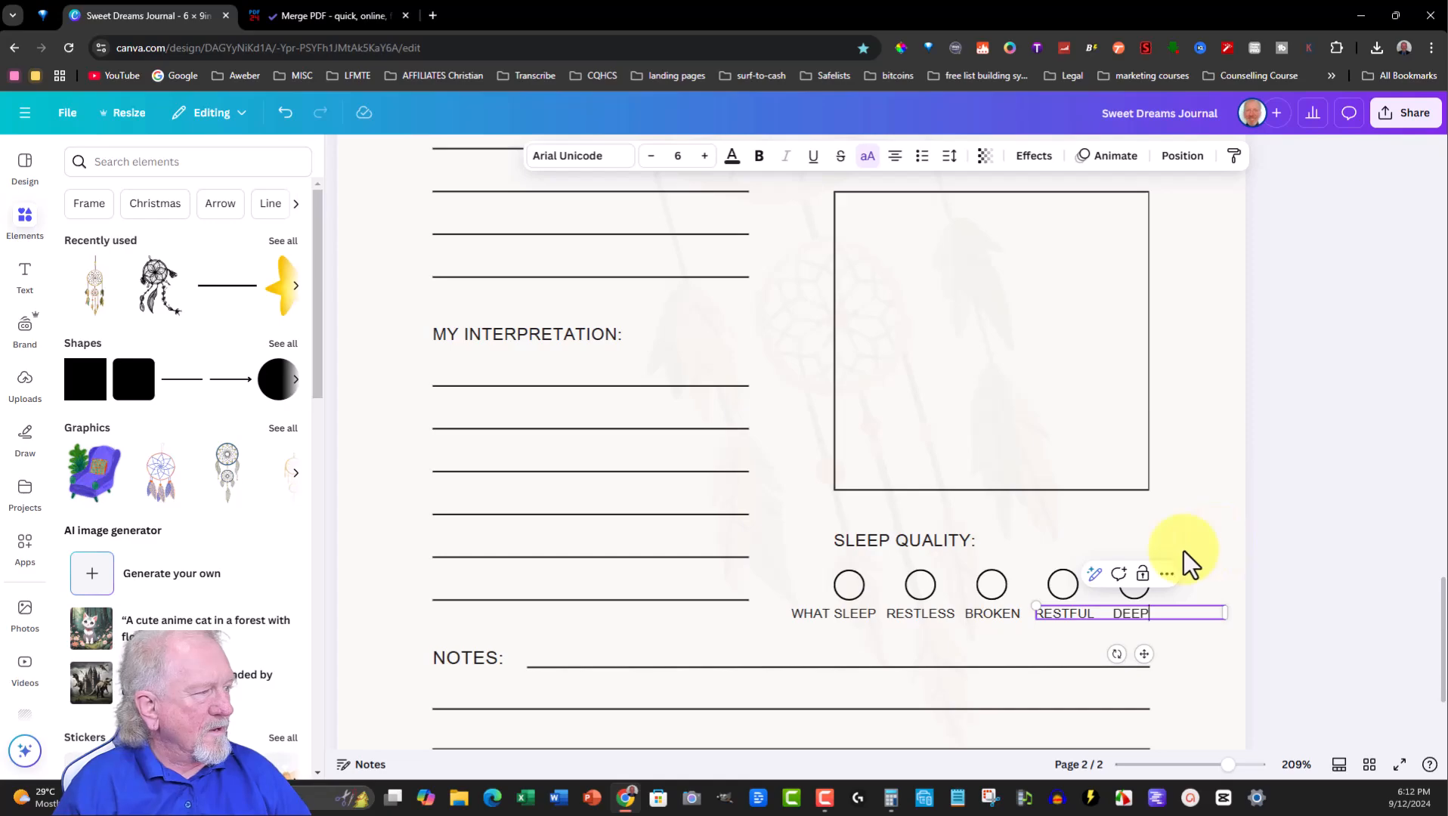
click(1183, 551)
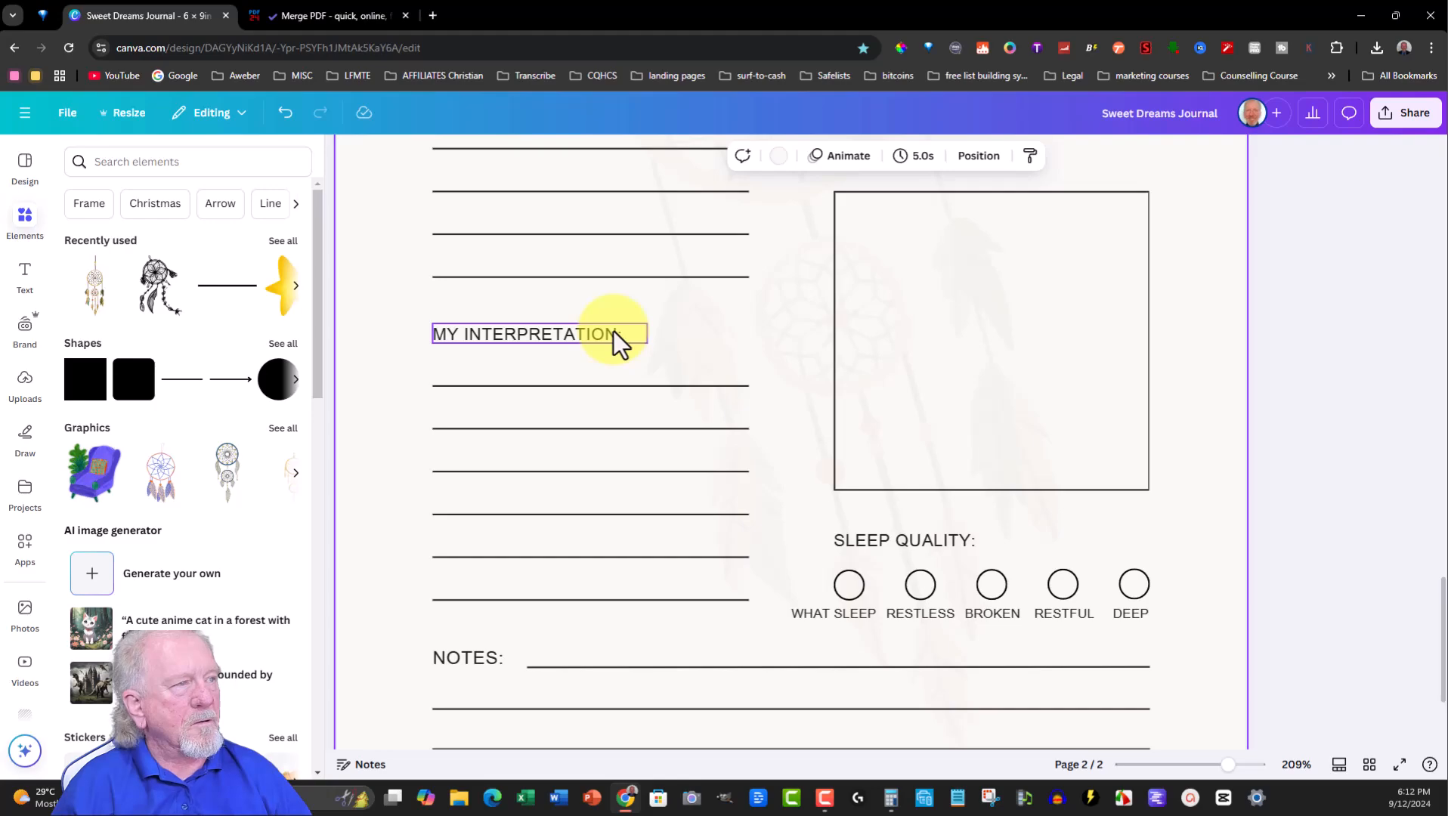
- Change the MY INTERPRETATION heading to MY INTERPRETATION OF THE DREAM: and widen its box to one line
scroll(549, 367, down, 3)
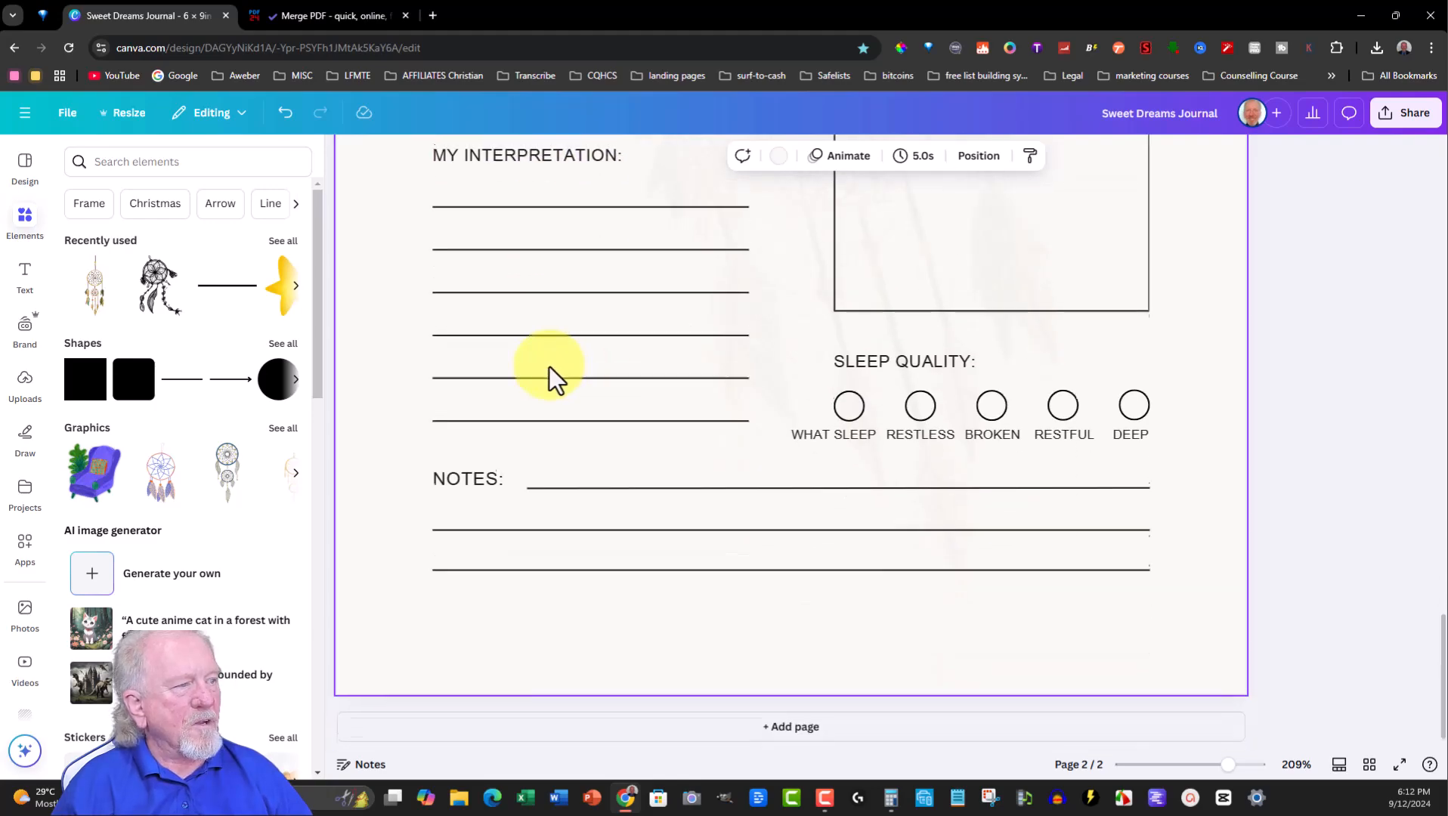
scroll(557, 362, up, 3)
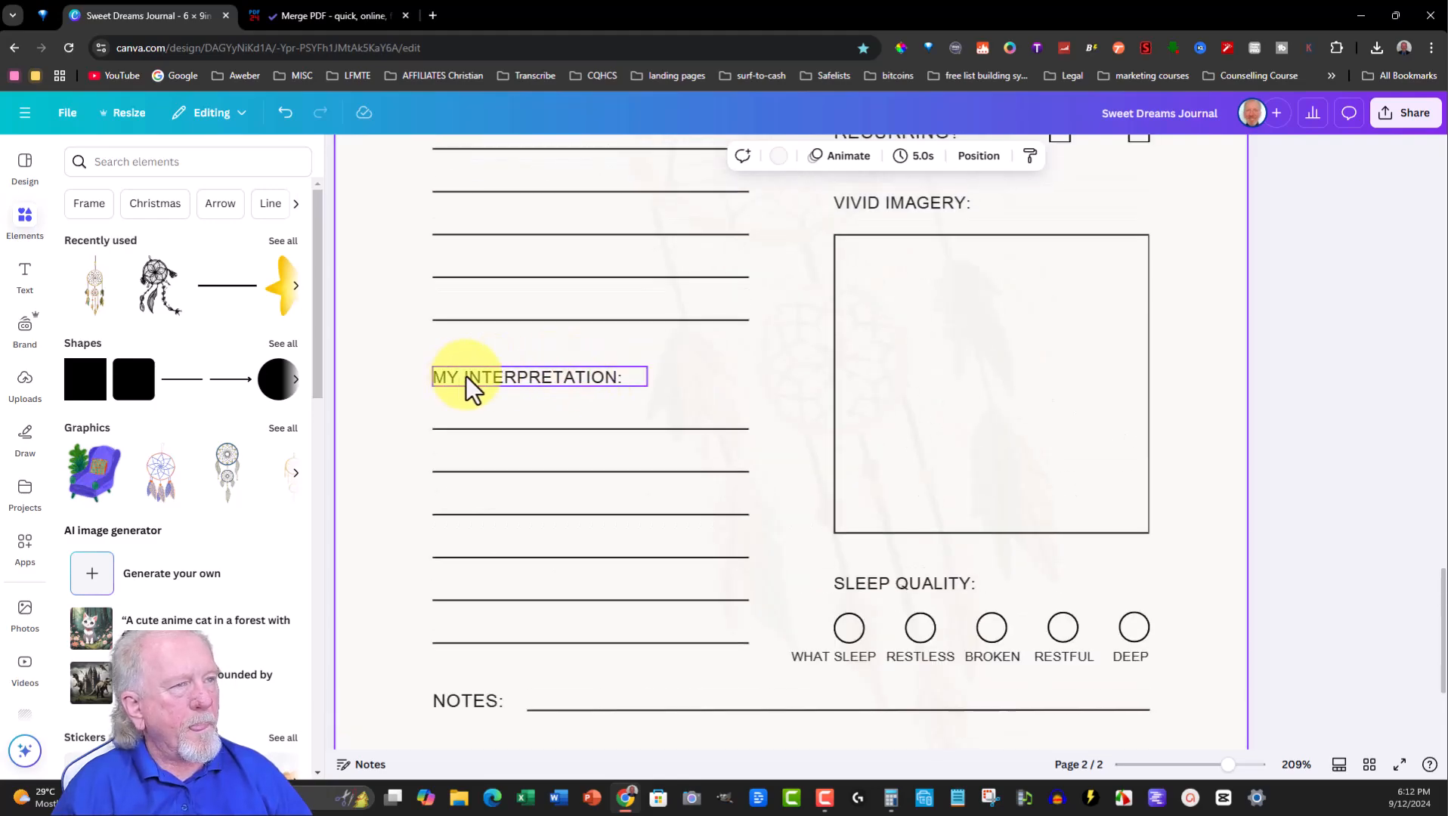
click(615, 377)
click(615, 376)
click(617, 377)
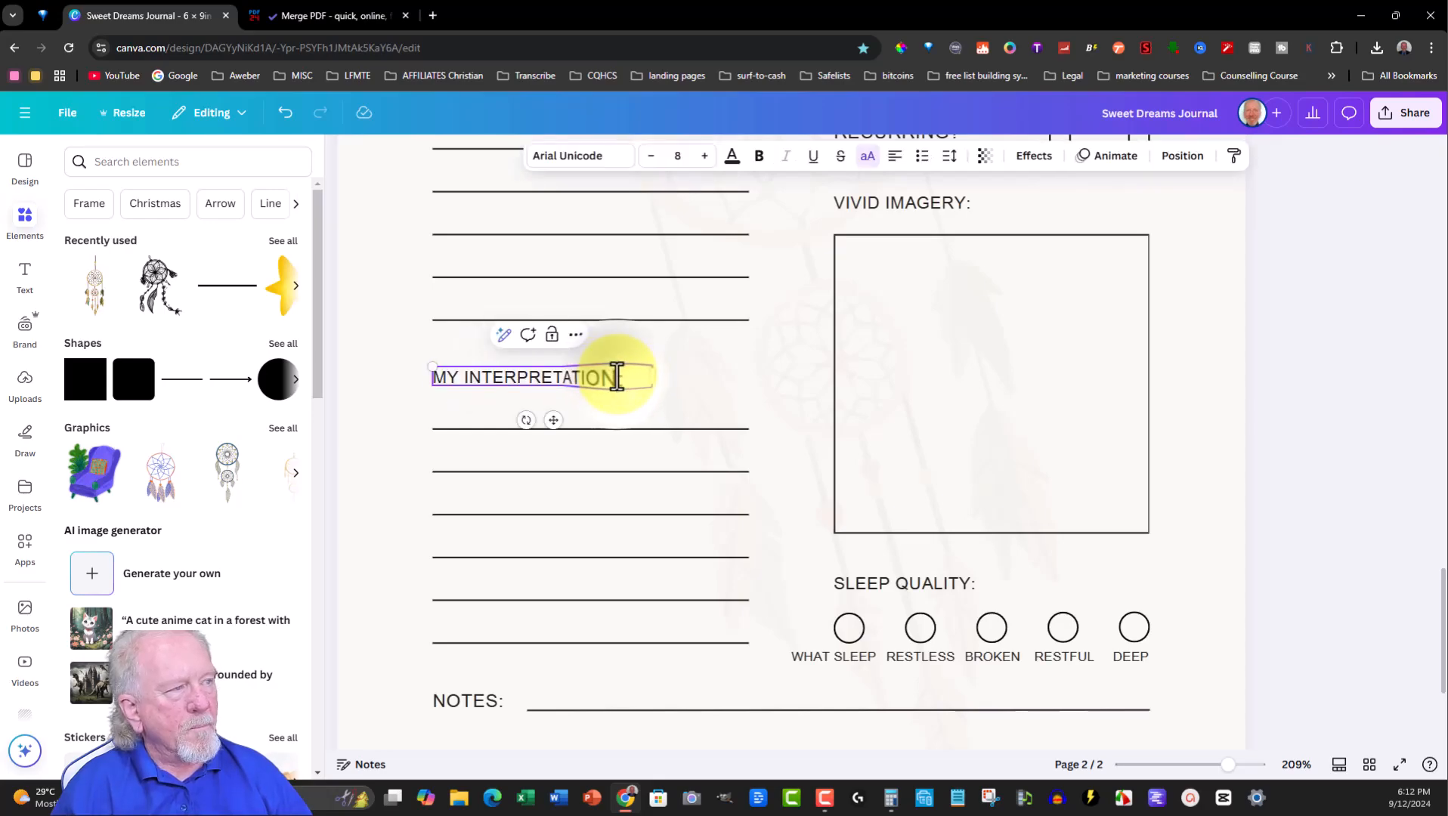
text(OF THE )
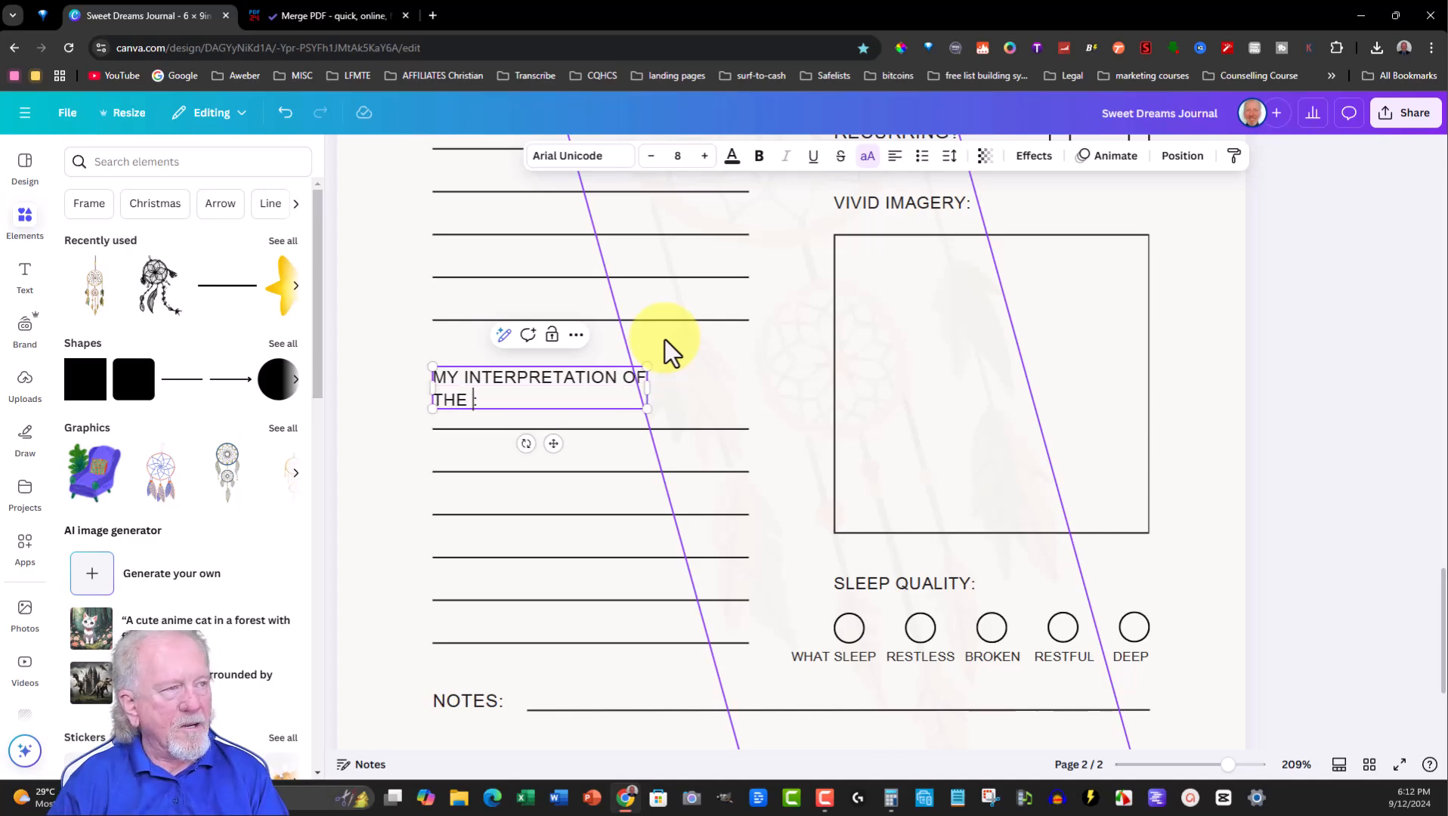
text(DREAM)
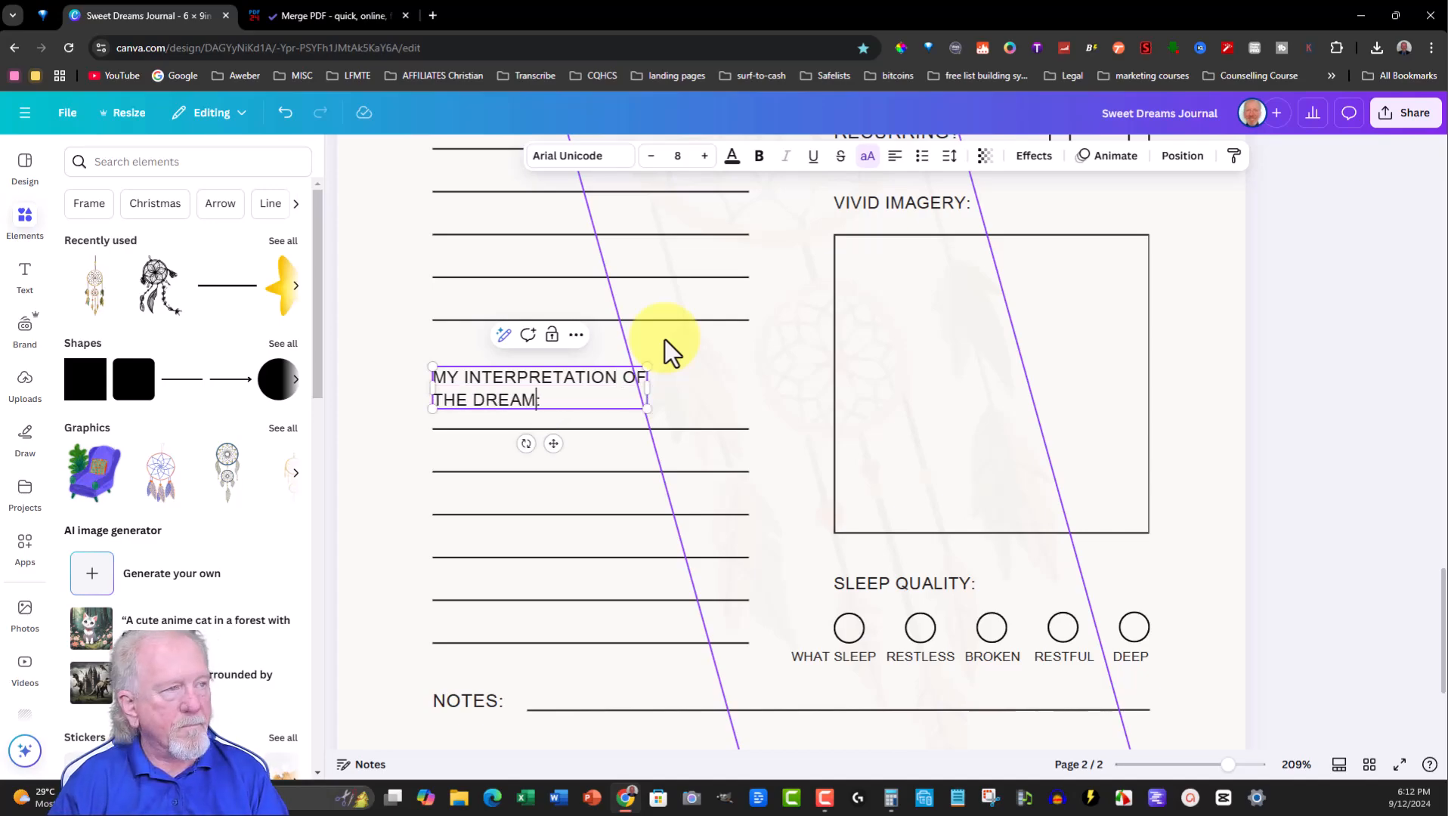
drag(648, 388, 761, 397)
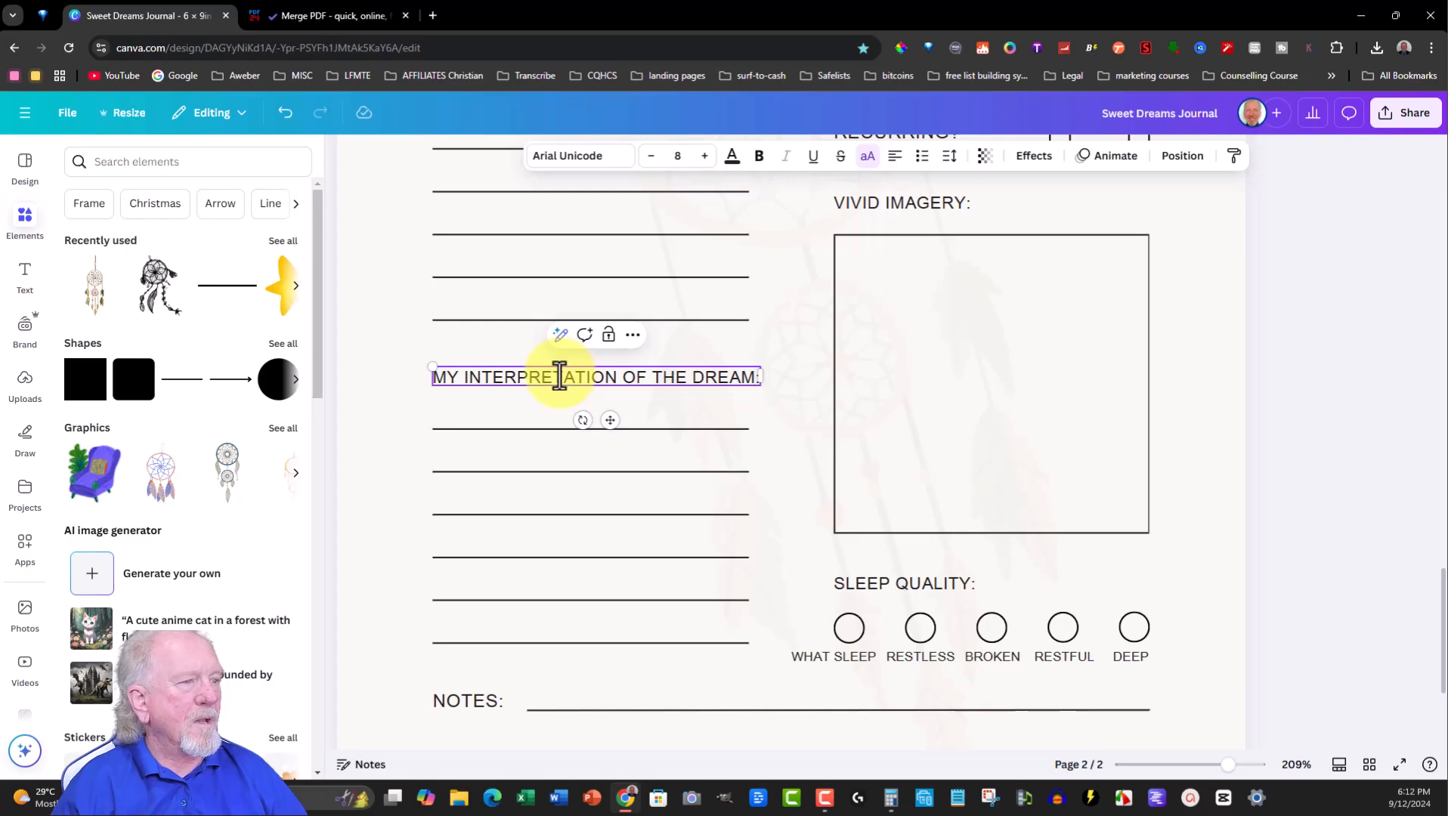
- Reword the VIVID IMAGERY heading to DRAW WHAT I SAW
double_click(954, 196)
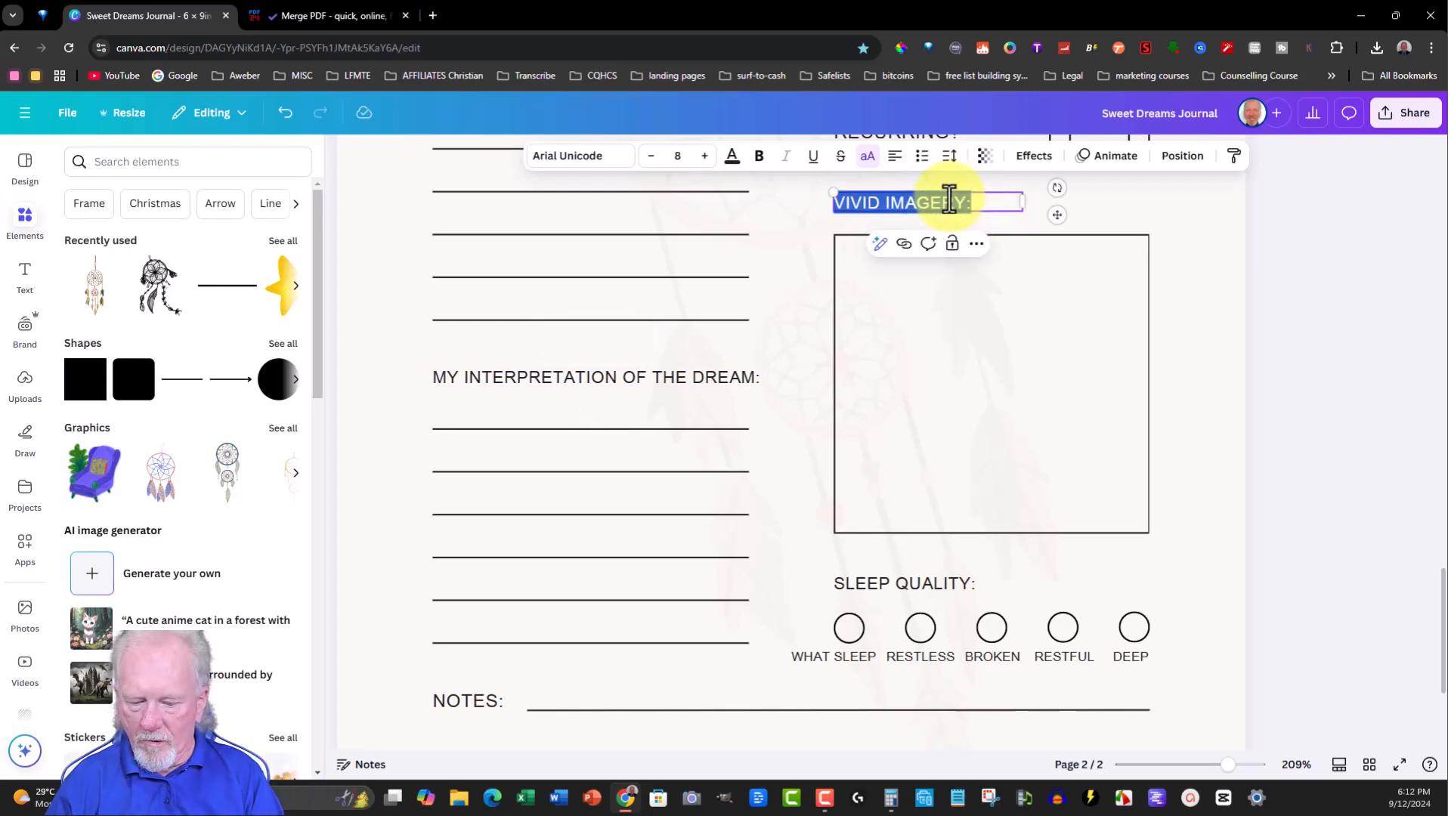
text(DRAW WHAT I SAW)
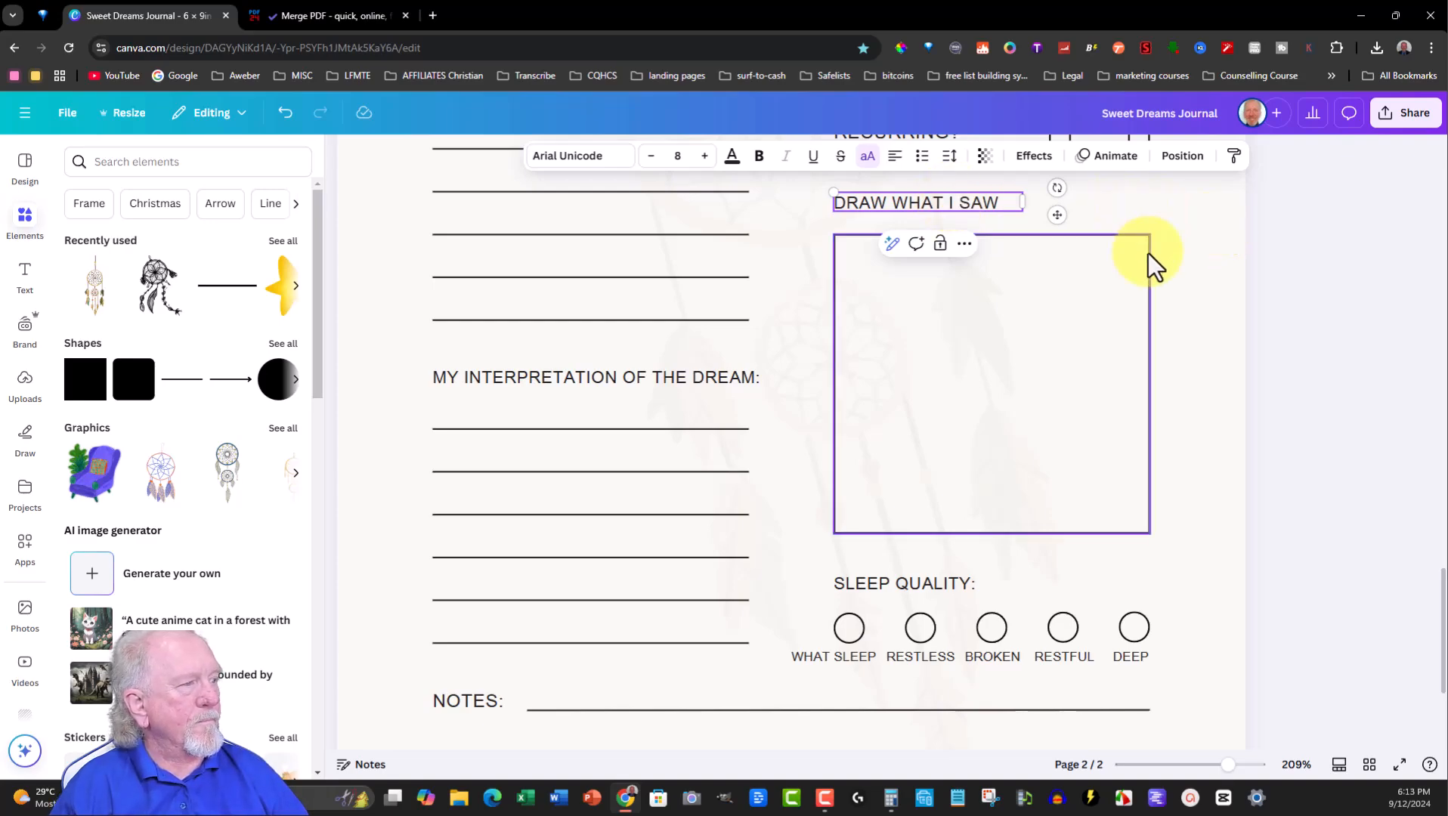
- Change the HOW I FEEL heading to HOW I FEEL ABOUT MY DREAM: and widen its box
scroll(1148, 253, up, 5)
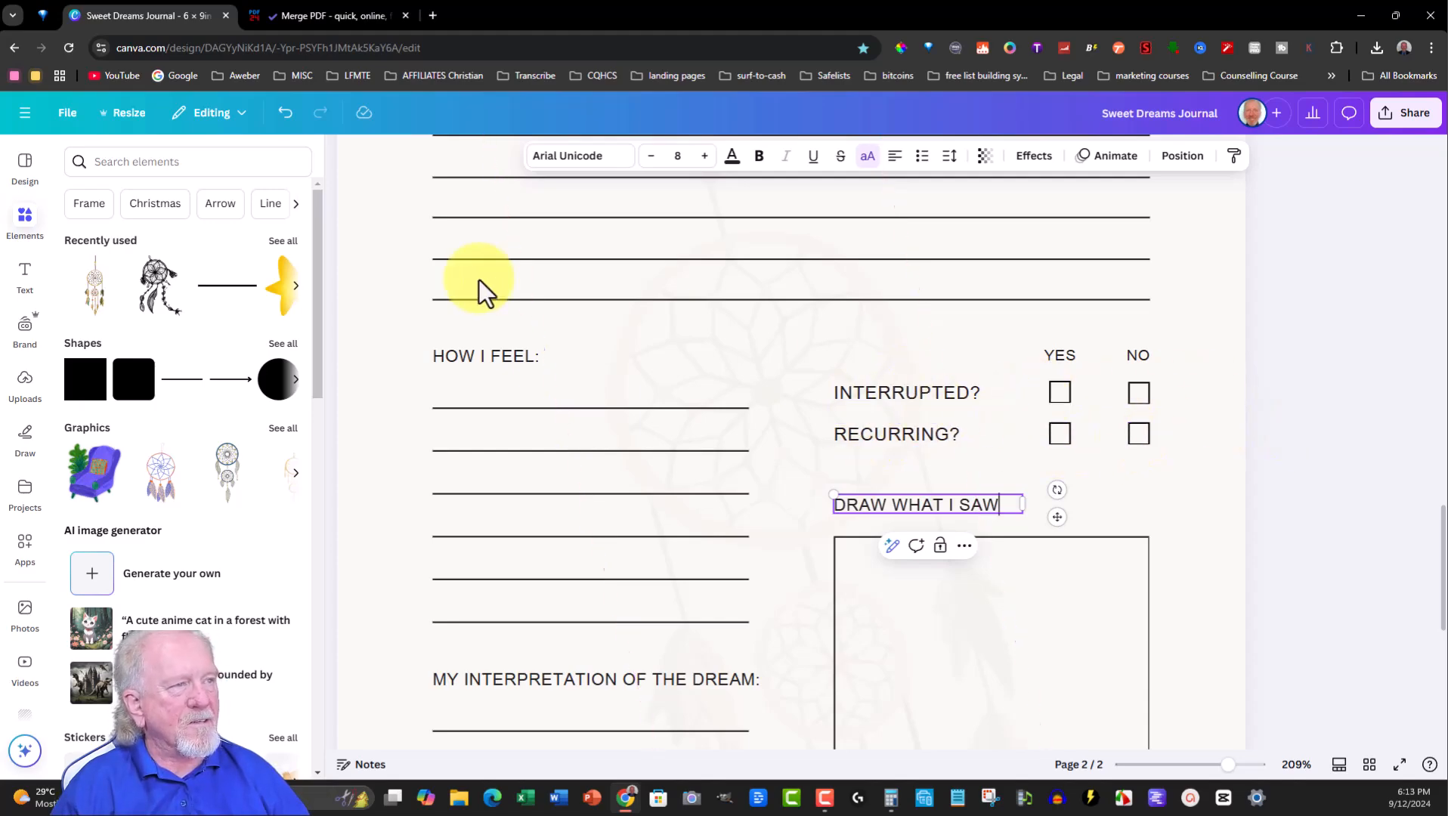
click(533, 355)
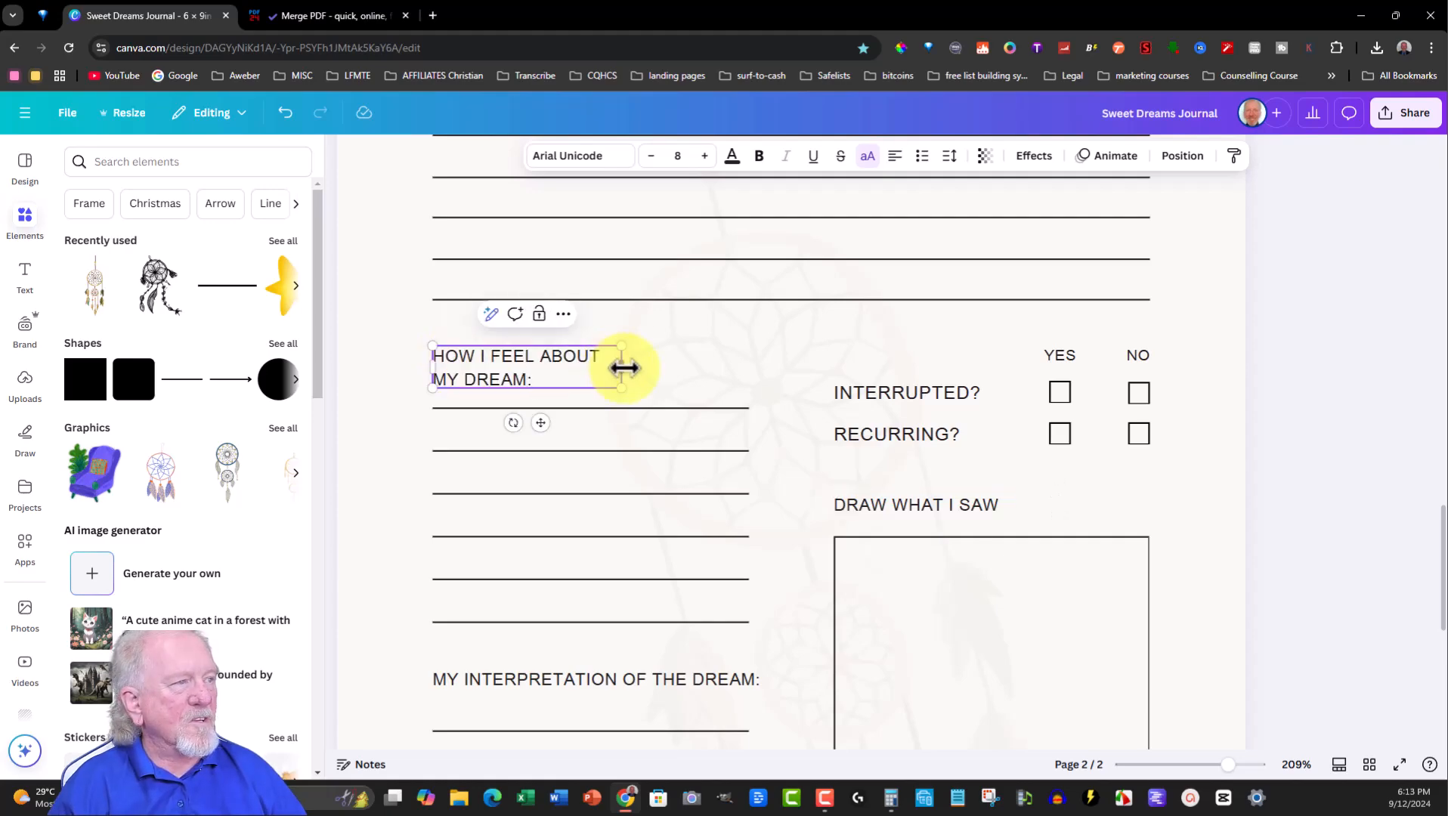
drag(624, 368, 717, 370)
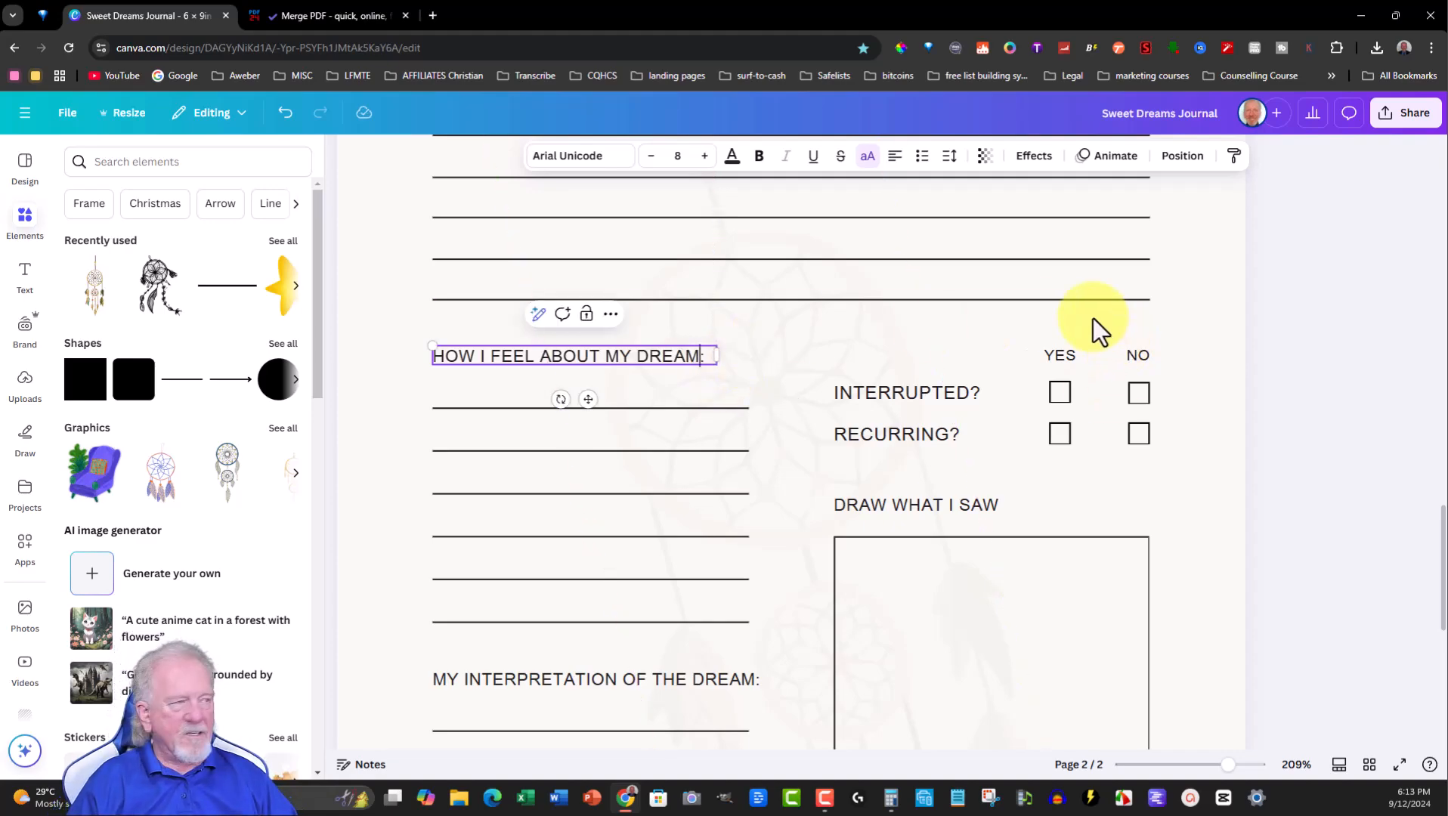
- Set the interior page's background colour to white
ctrl+scroll(1093, 318, down, 4)
ctrl+scroll(1006, 331, down, 3)
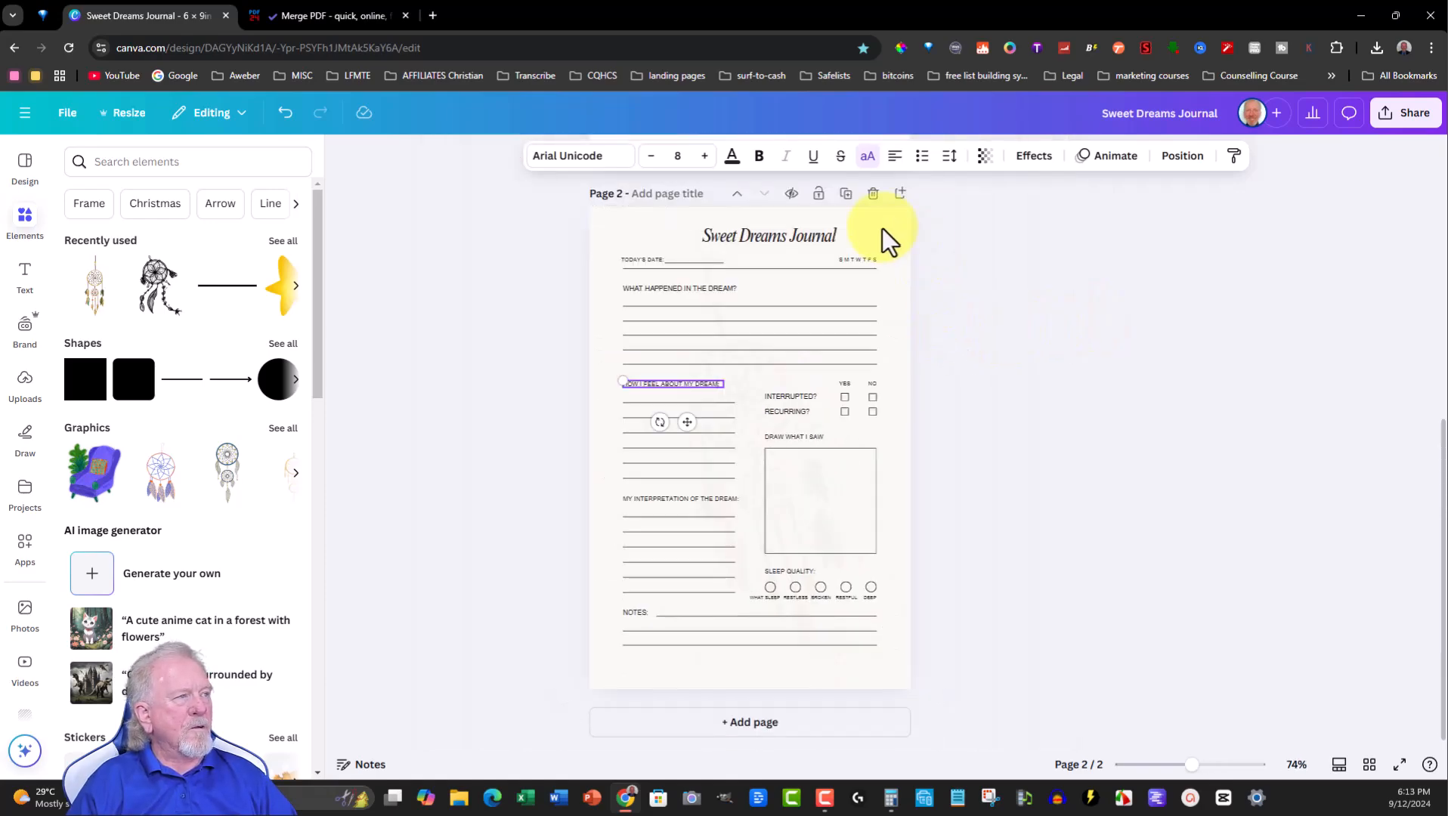
click(884, 222)
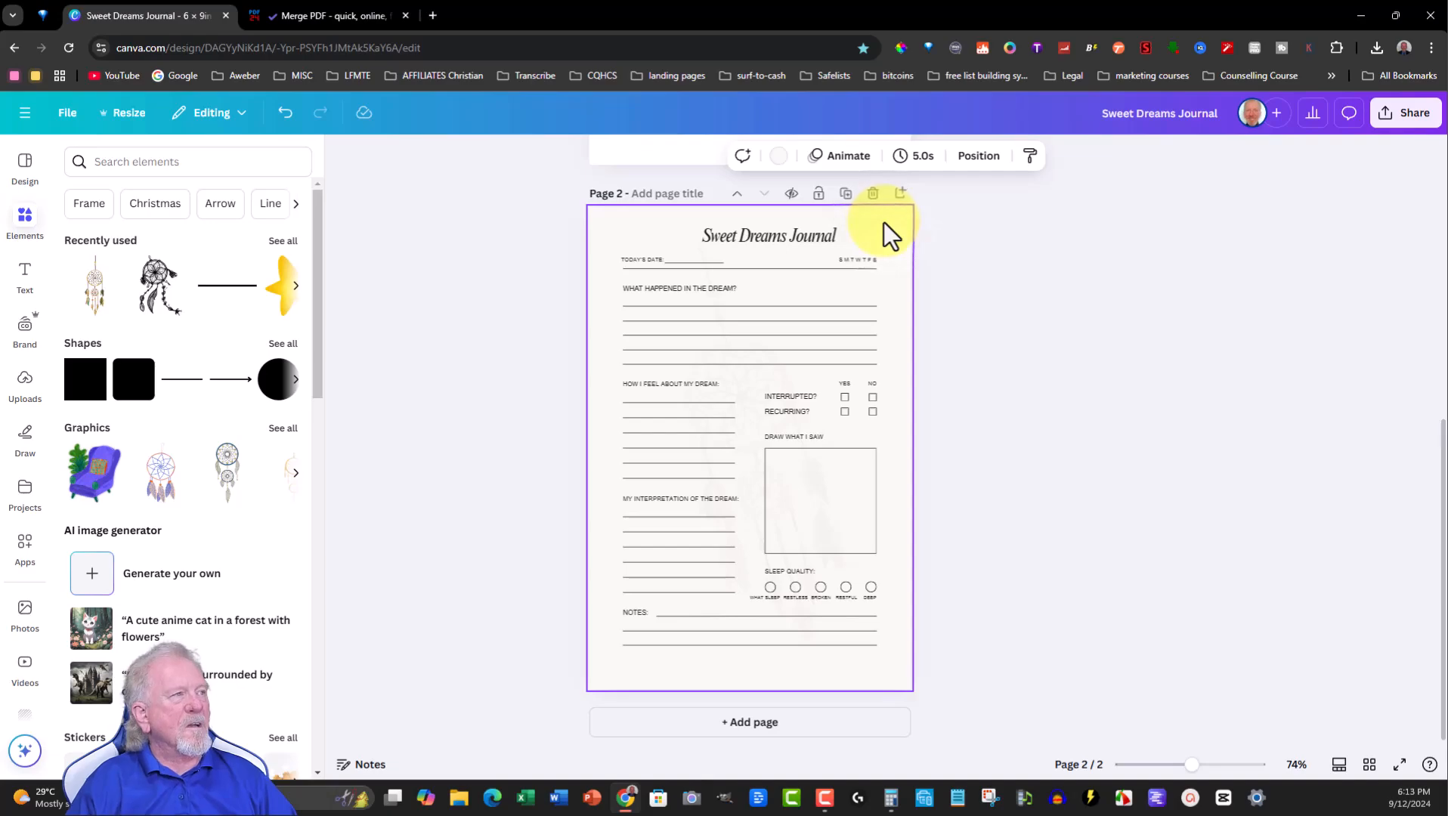
click(781, 156)
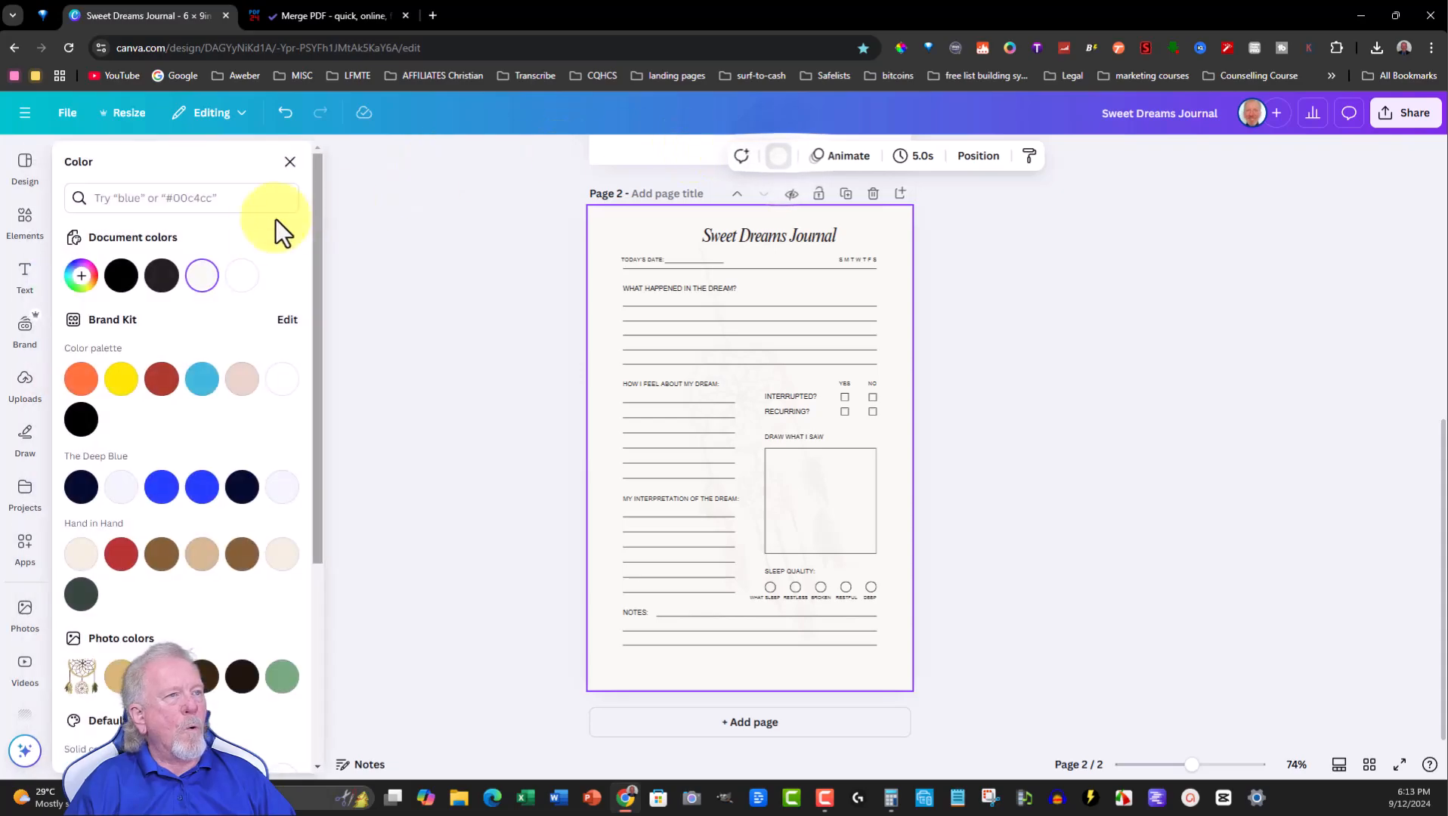
click(242, 278)
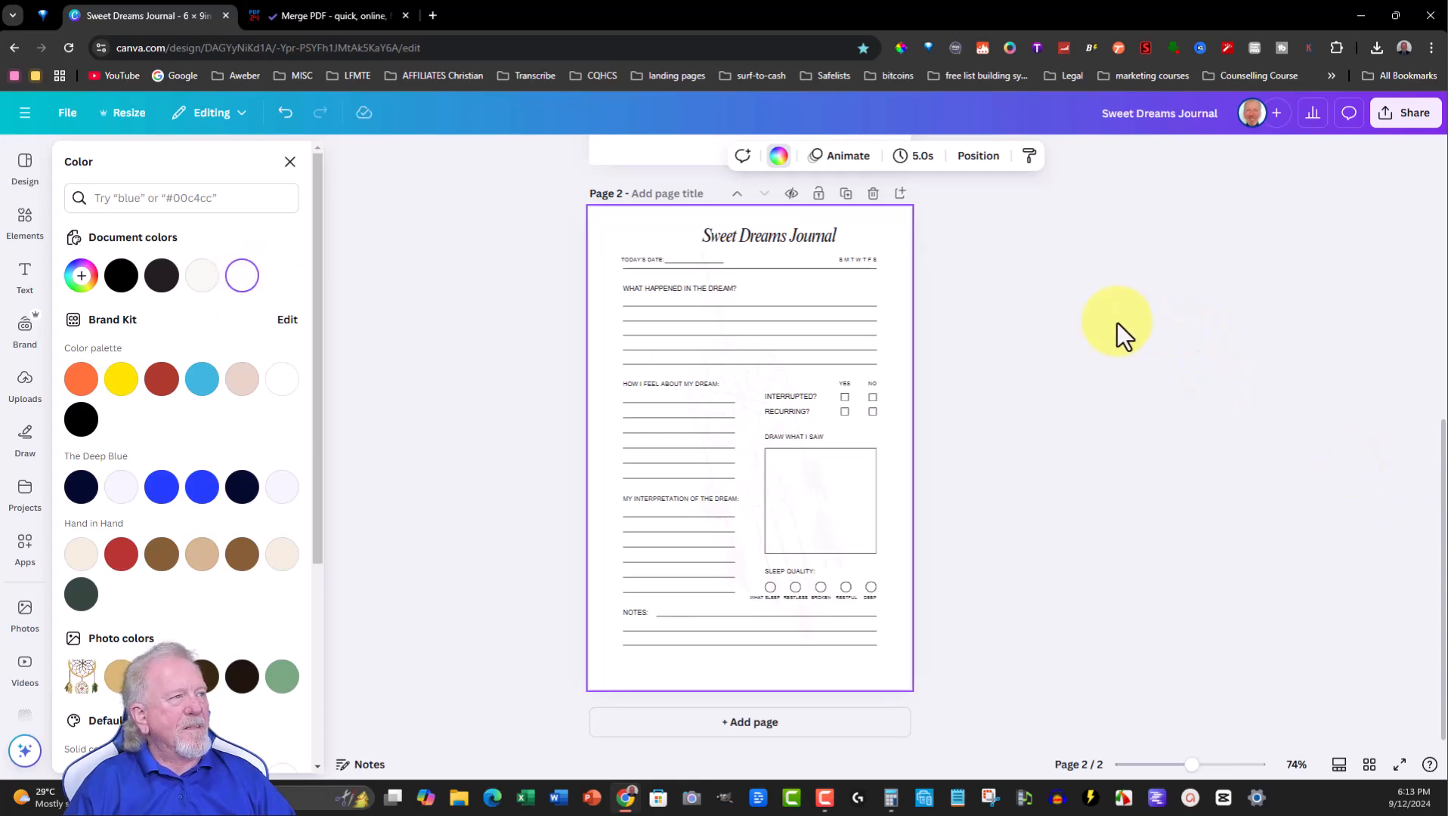
- Add a heading text box near the top of page 1 and set its font size to 20.5
scroll(1047, 339, up, 6)
click(650, 304)
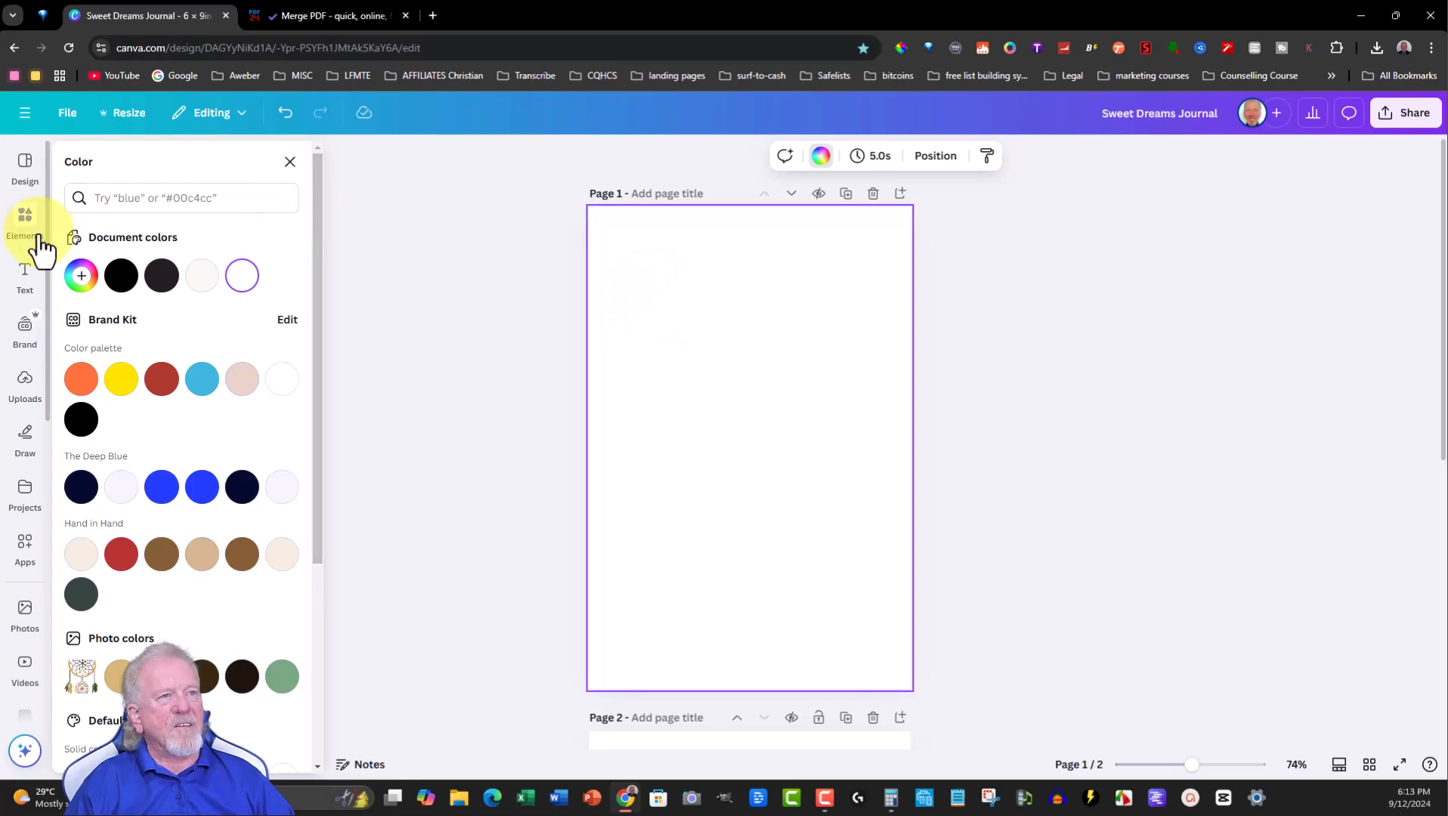
click(25, 281)
click(110, 321)
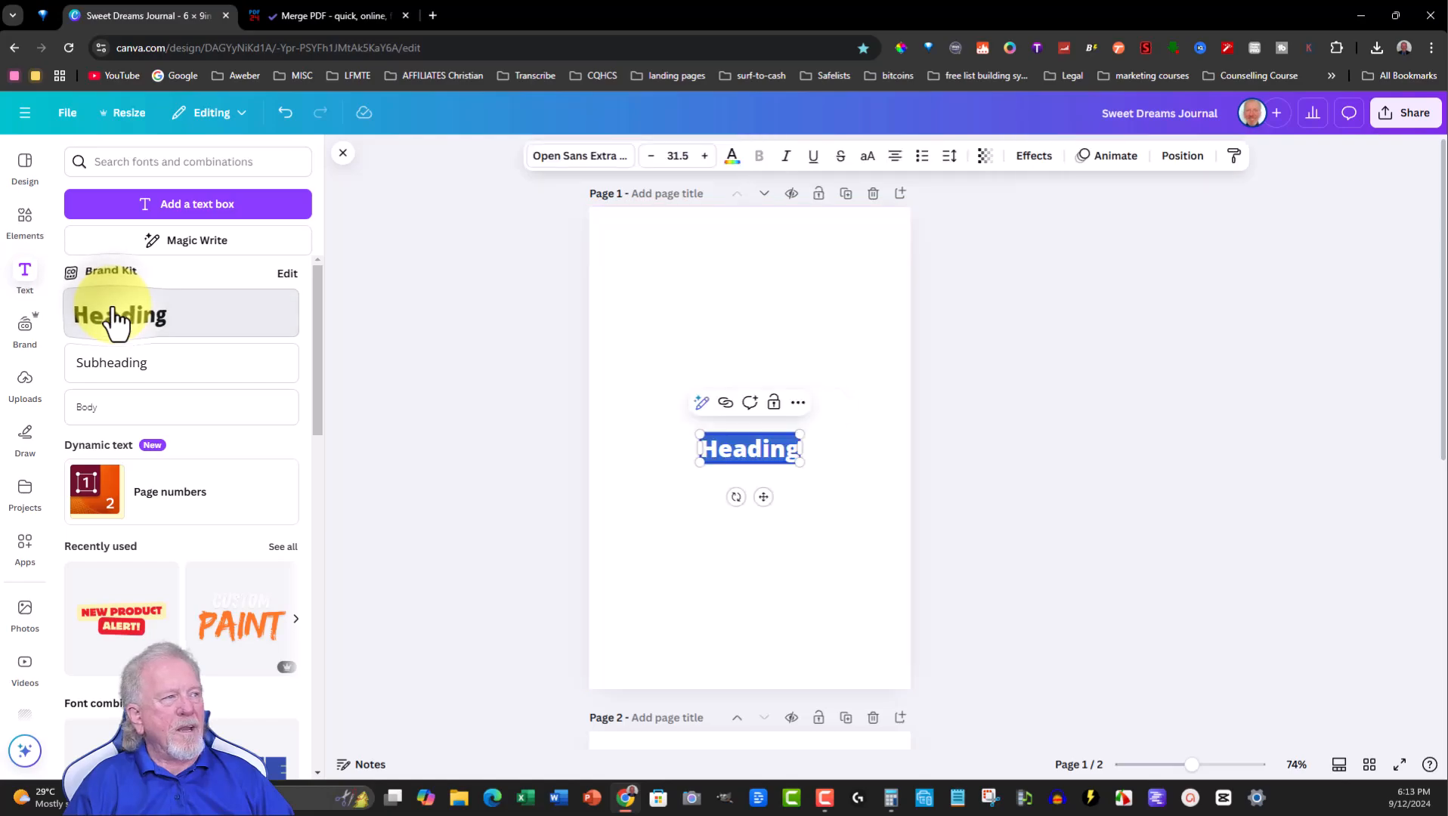
drag(763, 503, 762, 325)
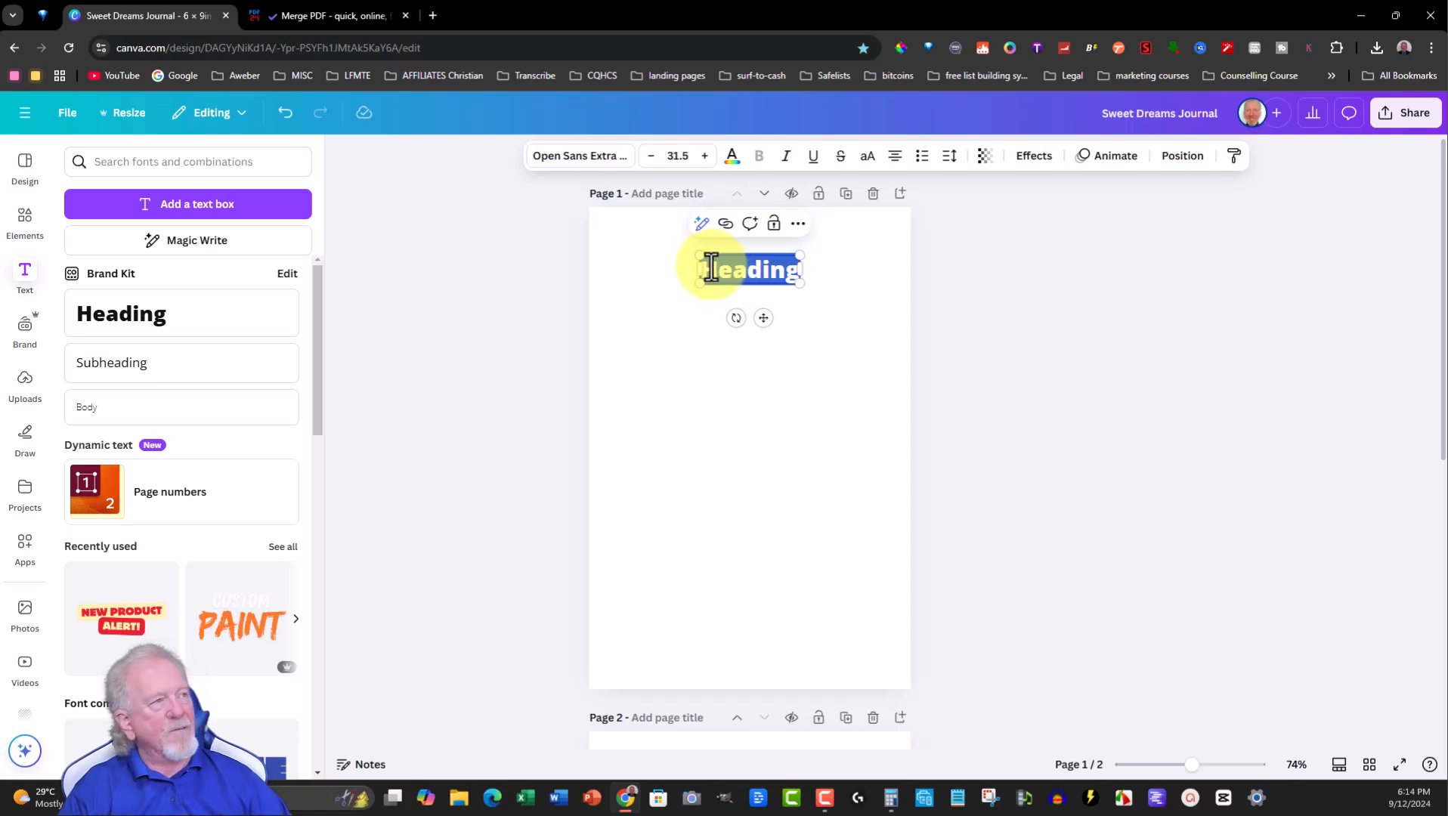
click(650, 156)
click(650, 156)
click(650, 156)
click(650, 156)
click(650, 156)
click(650, 155)
click(650, 156)
click(650, 156)
click(650, 155)
click(650, 155)
click(650, 155)
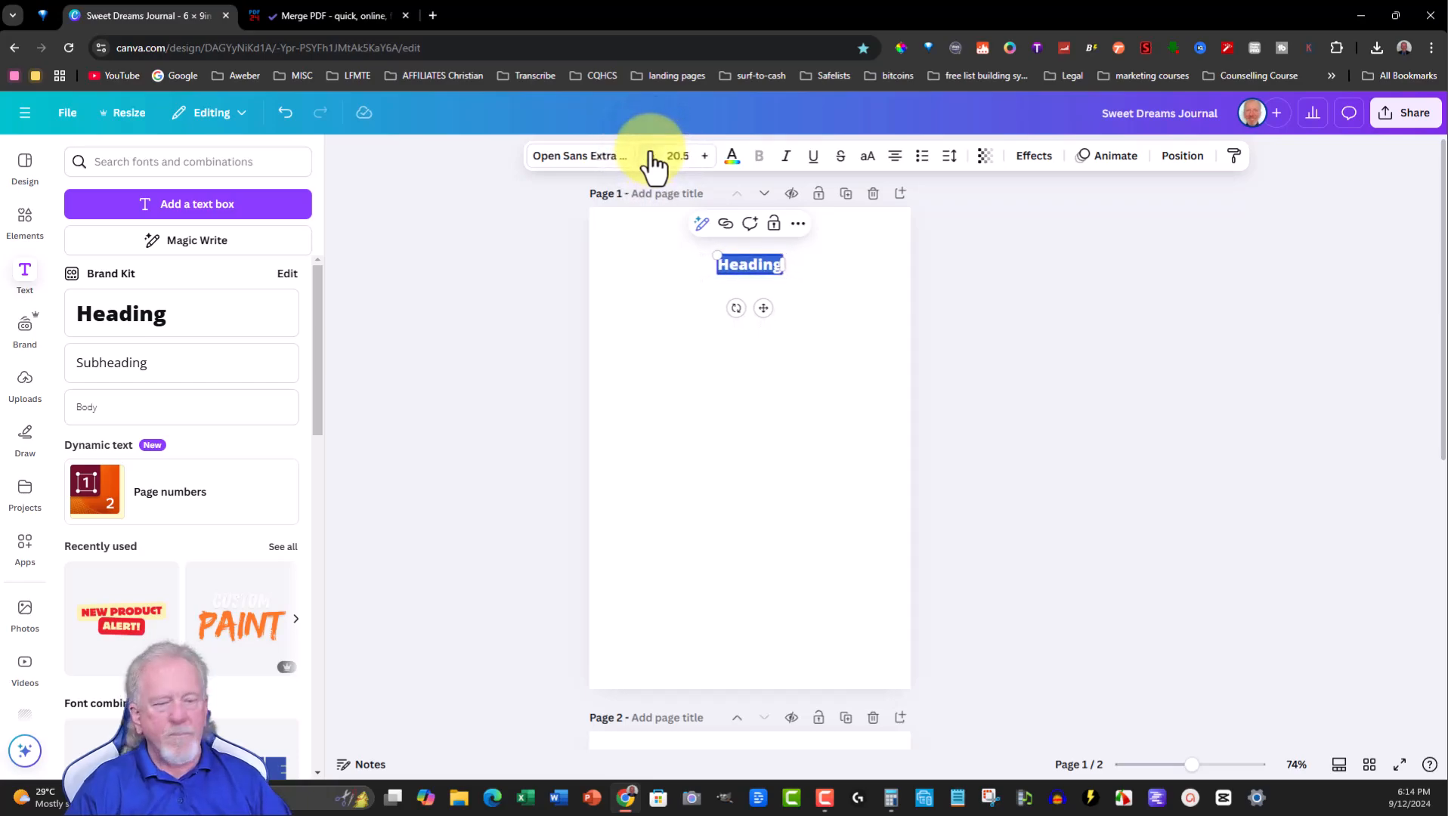
- Enter the heading text This Sweet Dreams Journal on one line and Belongs To on the next
text(tHIS)
key(BackSpace)
key(BackSpace)
key(BackSpace)
key(BackSpace)
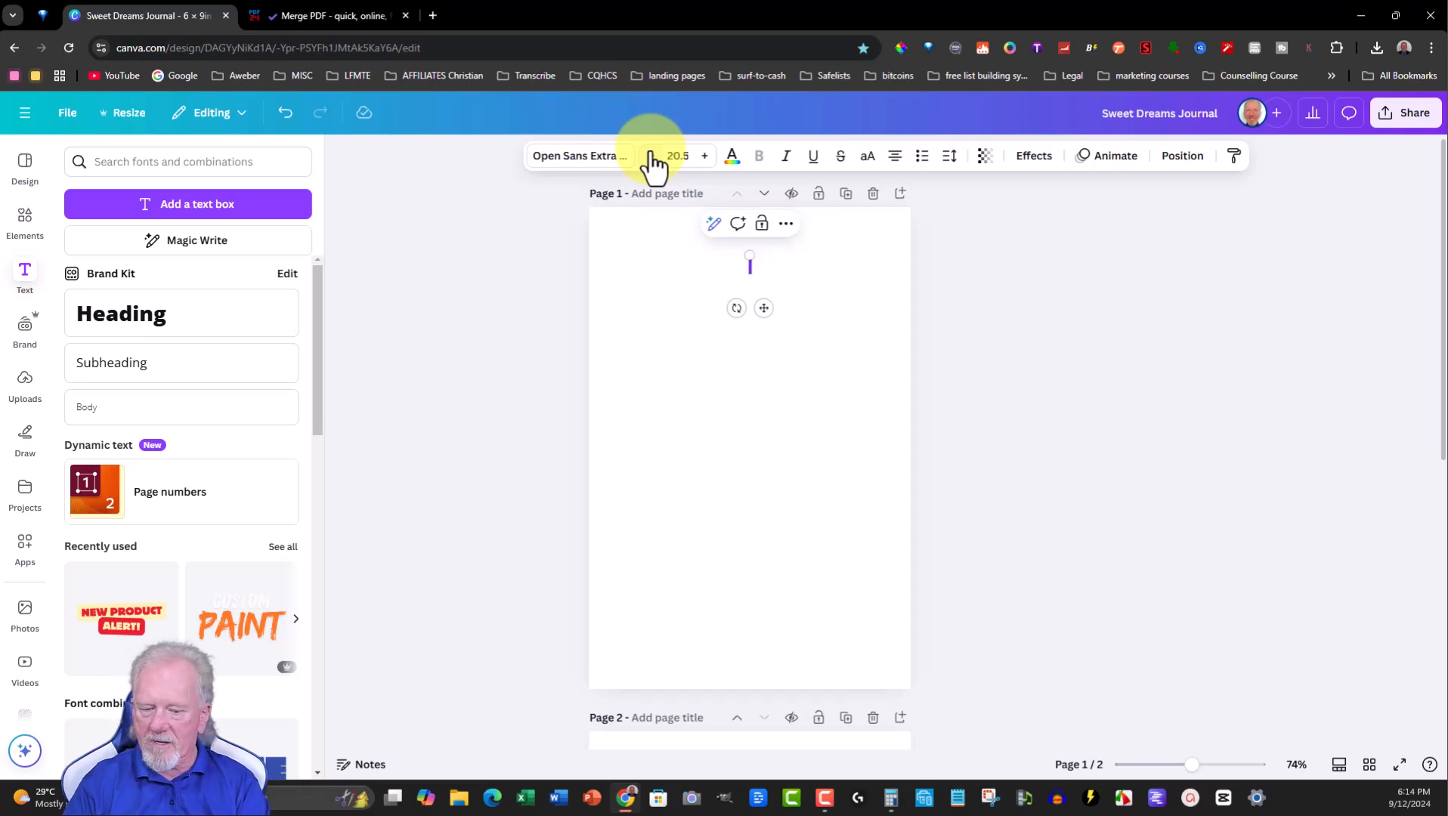
text(This S)
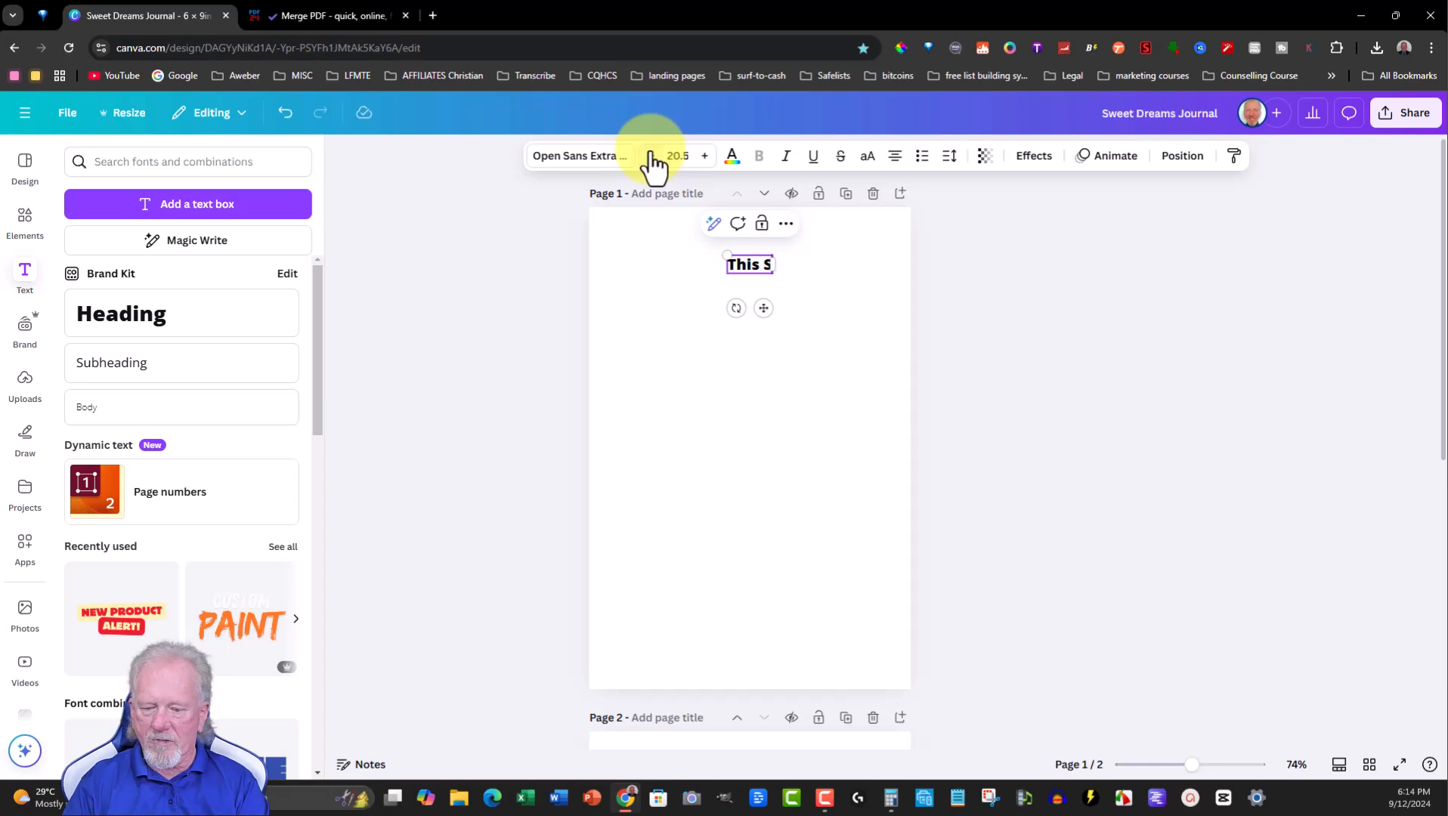
text(eweet Dreams Journal)
key(Return)
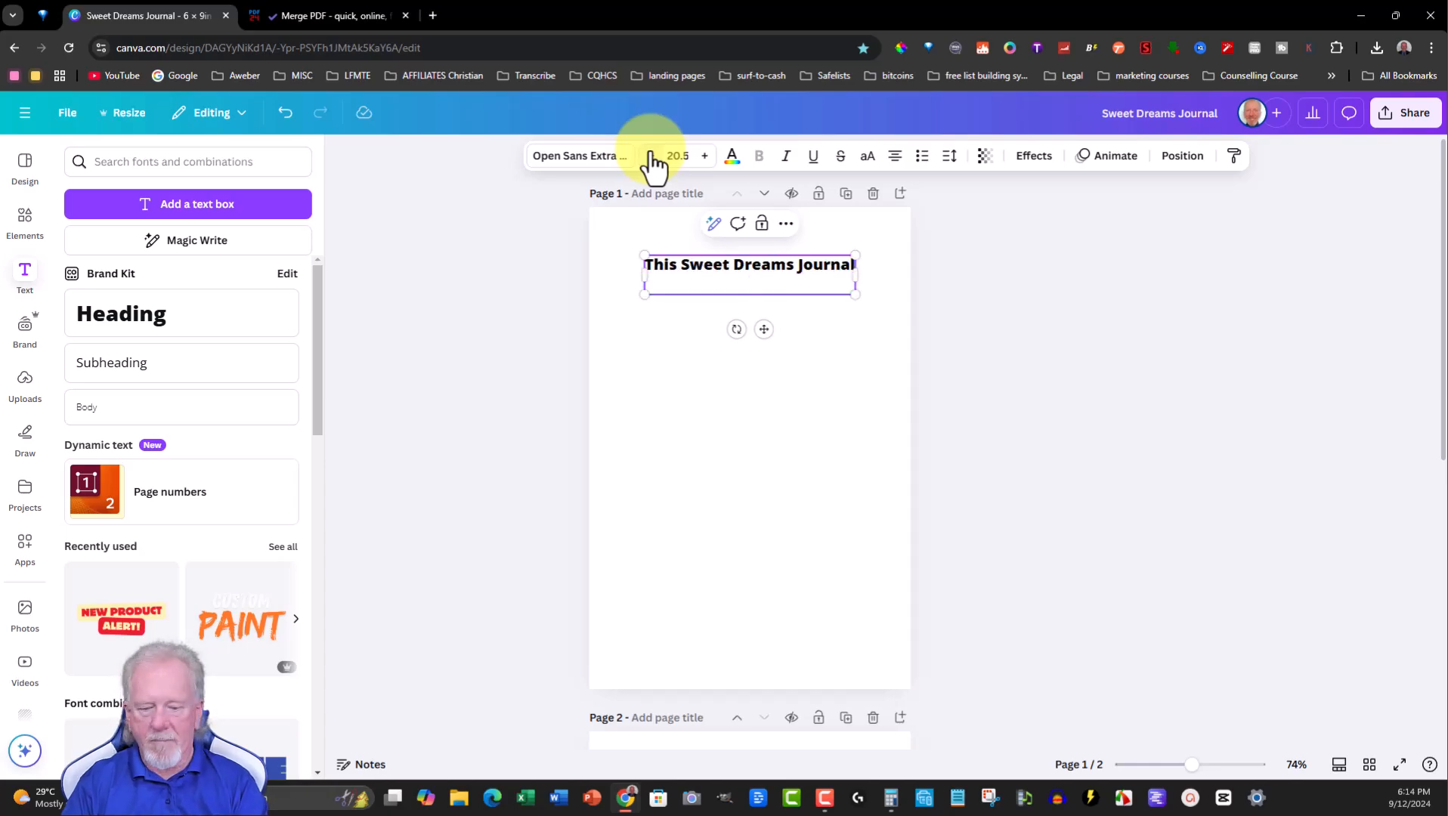
text(Belongs To)
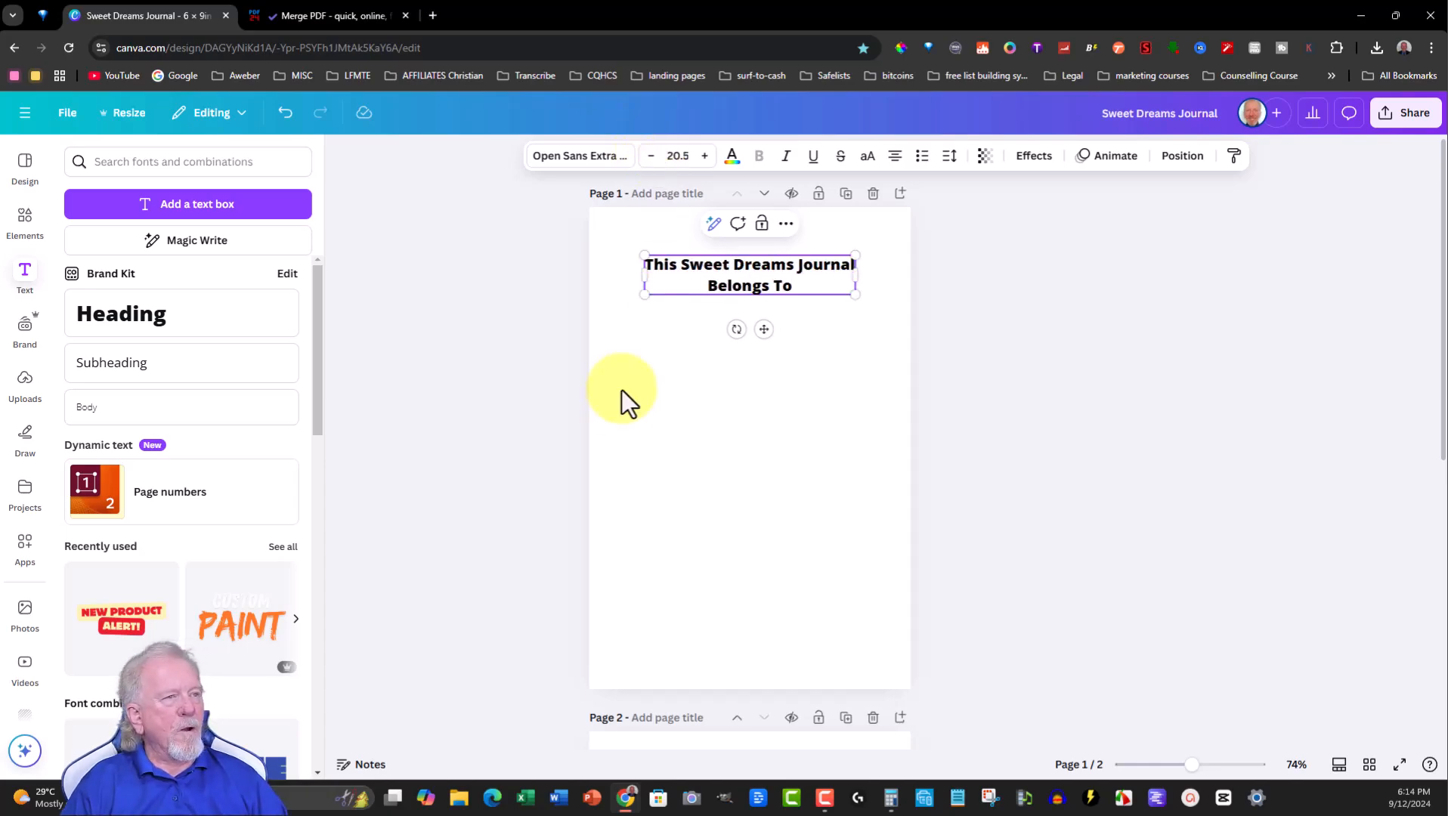
- Add a horizontal line below the title and a Name subheading at the line's left end
click(25, 226)
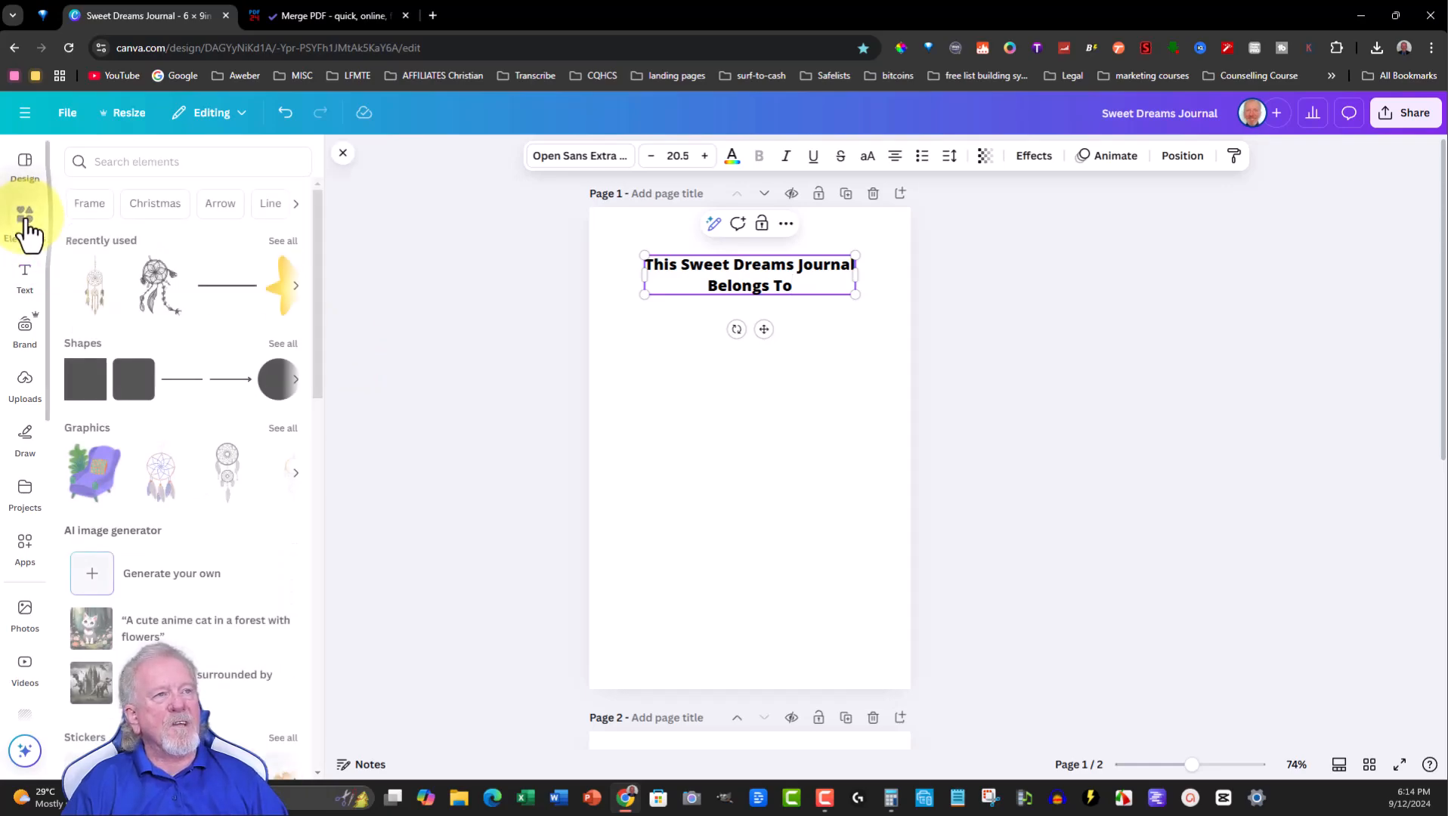
click(182, 379)
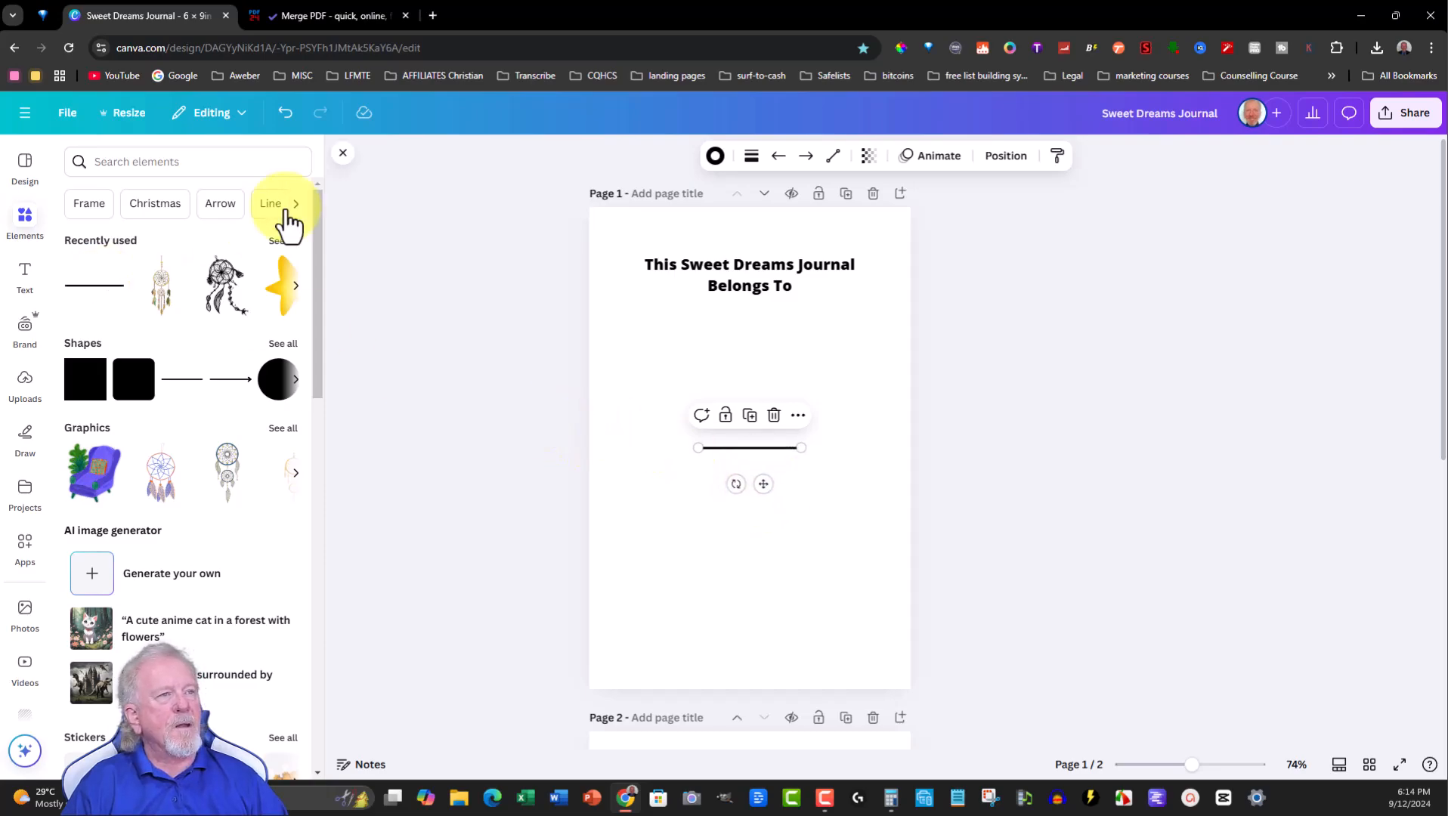
click(18, 289)
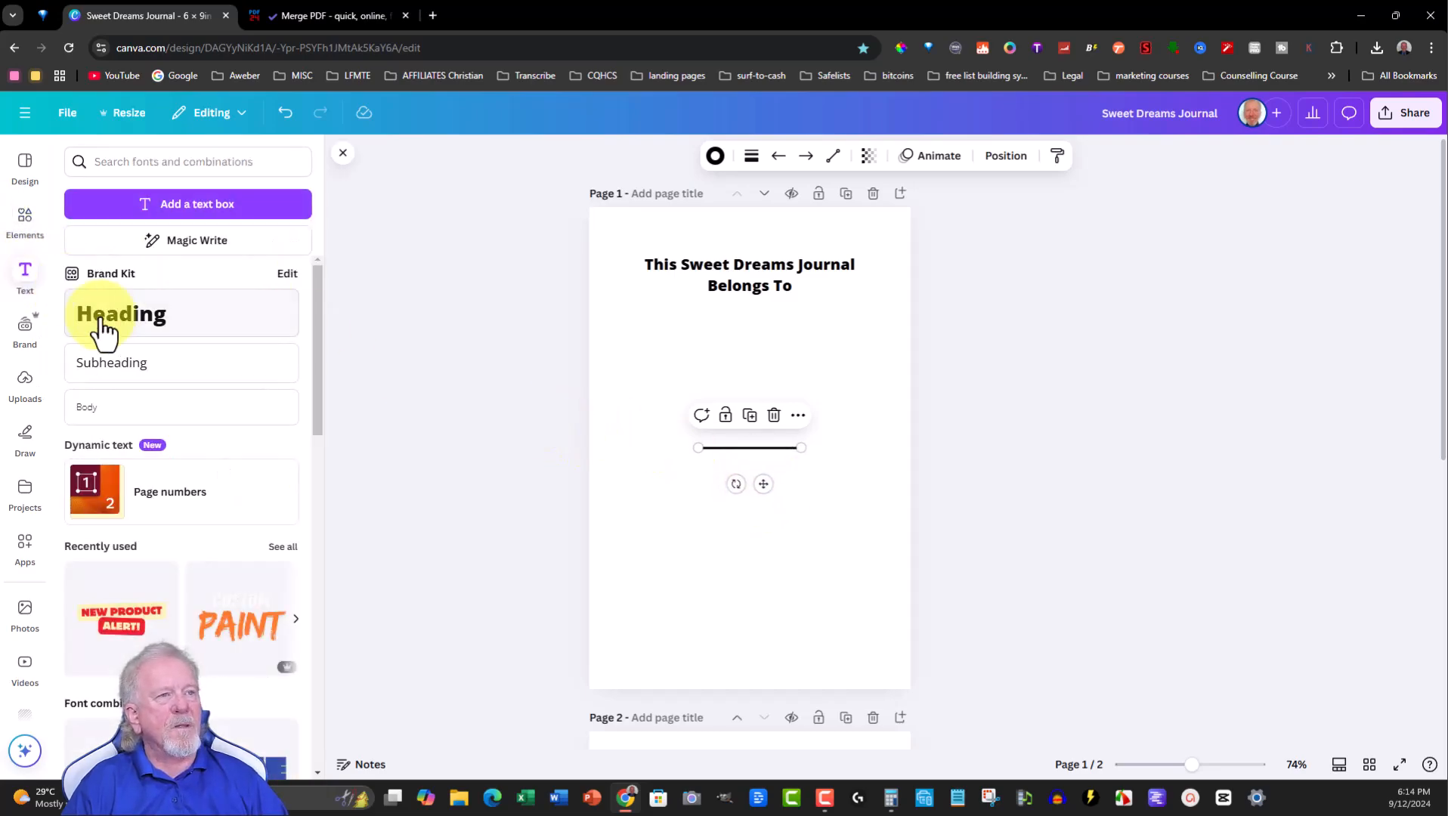
click(133, 370)
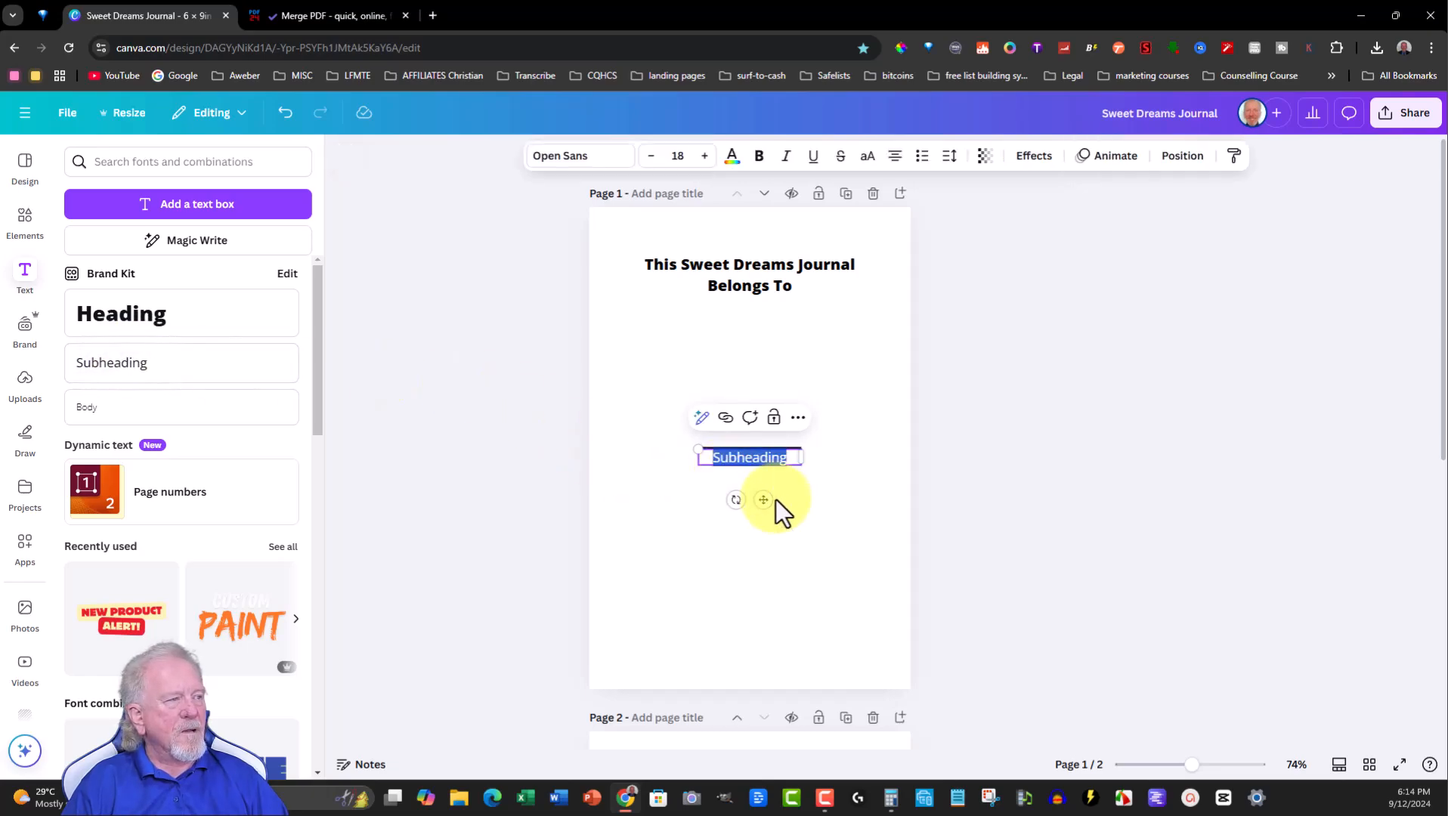
drag(759, 500, 664, 485)
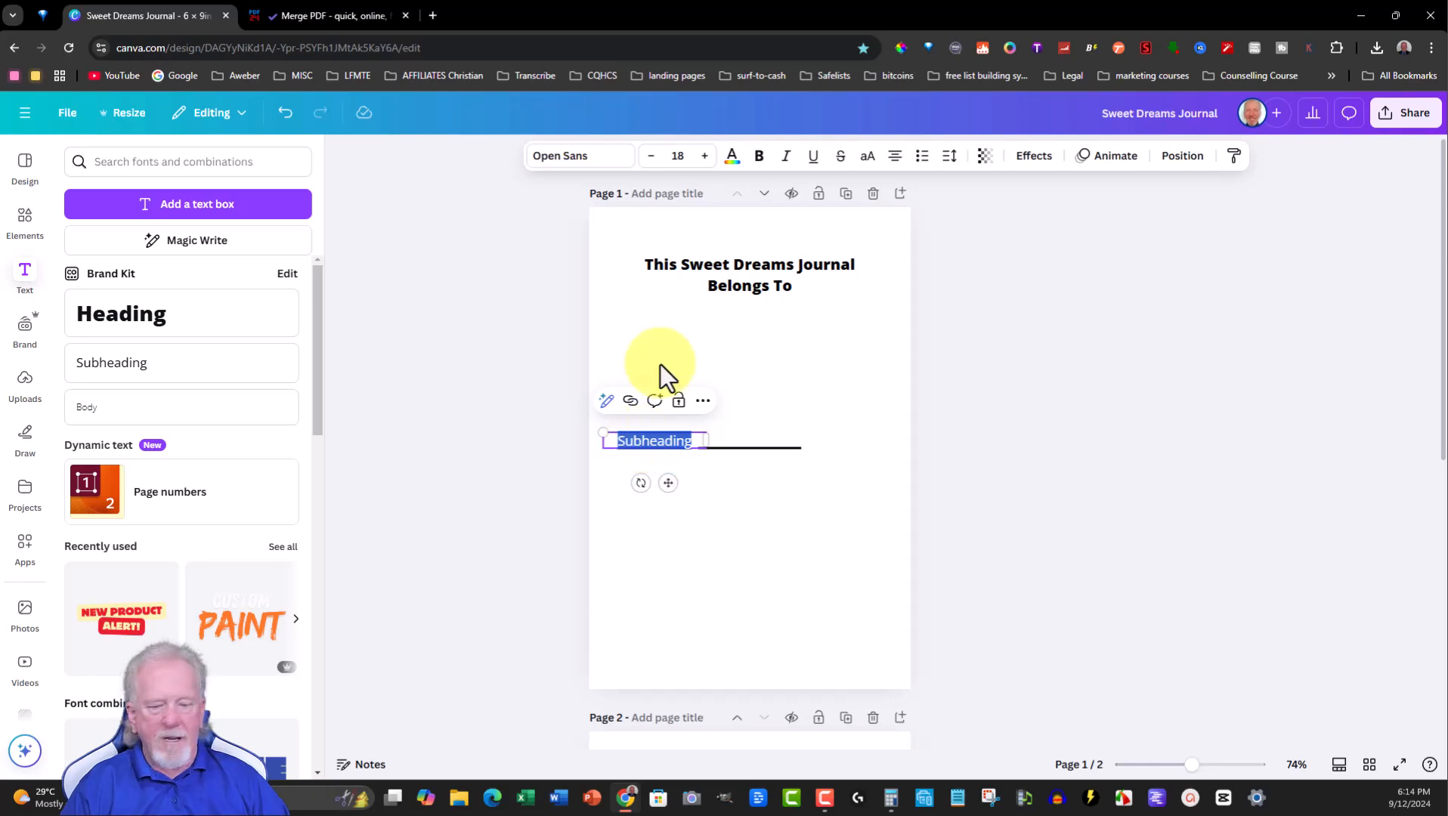
text(Name)
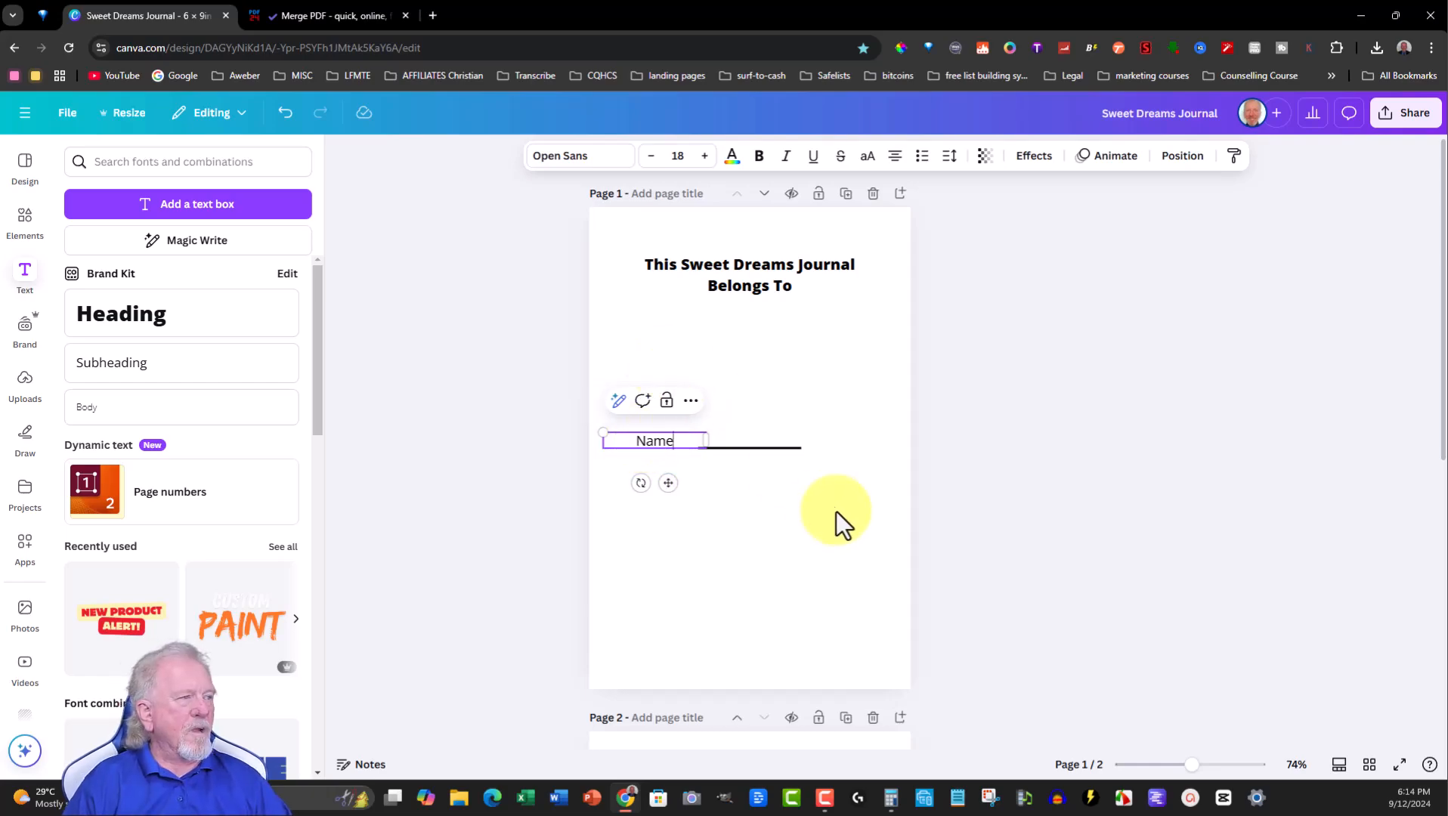
- Adjust both ends of the line so it runs from the Name label further right
click(768, 448)
drag(804, 448, 847, 447)
drag(698, 446, 673, 447)
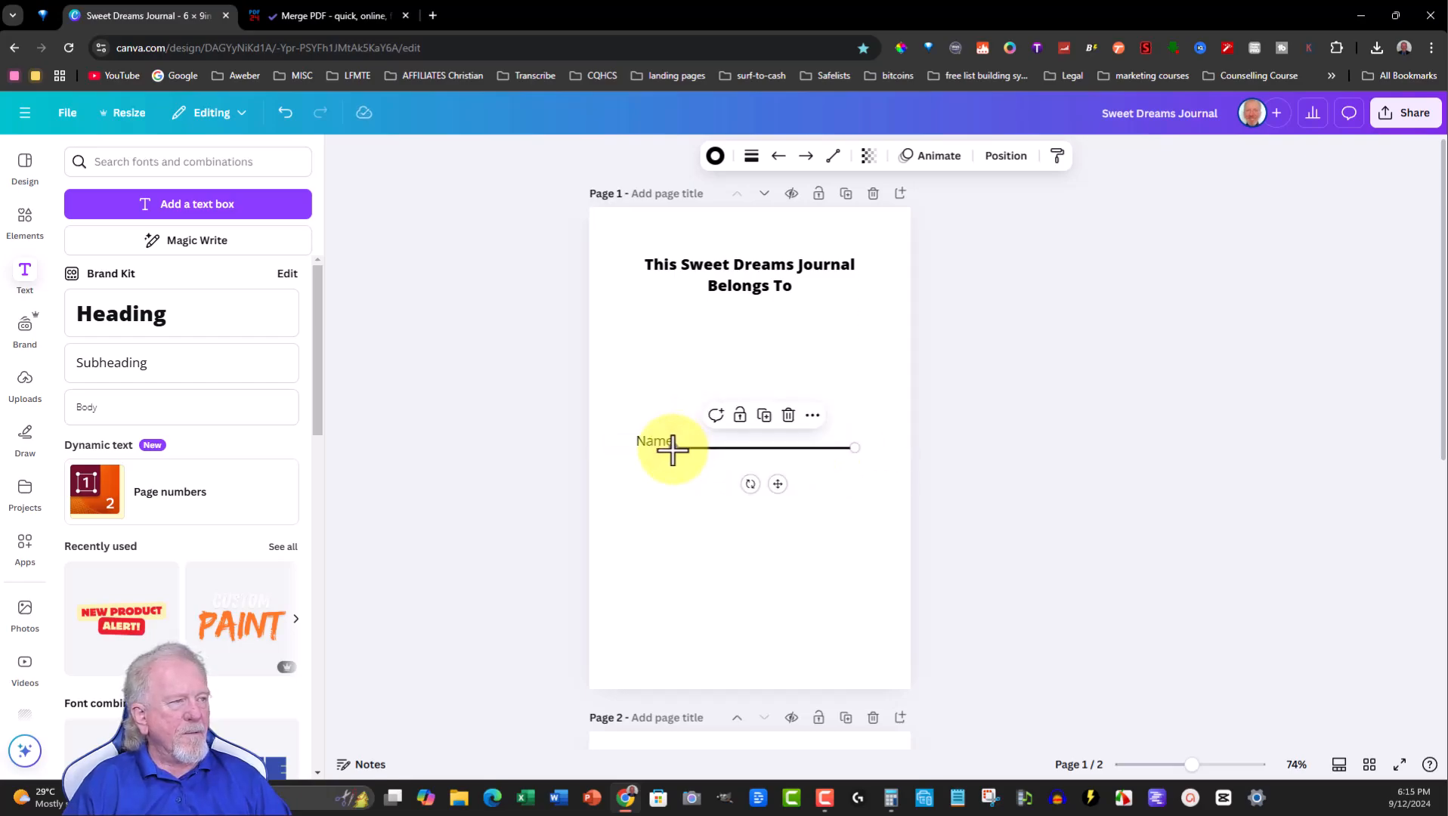
- Nudge the Name label slightly left so it sits just before the line
click(708, 307)
drag(646, 444, 640, 444)
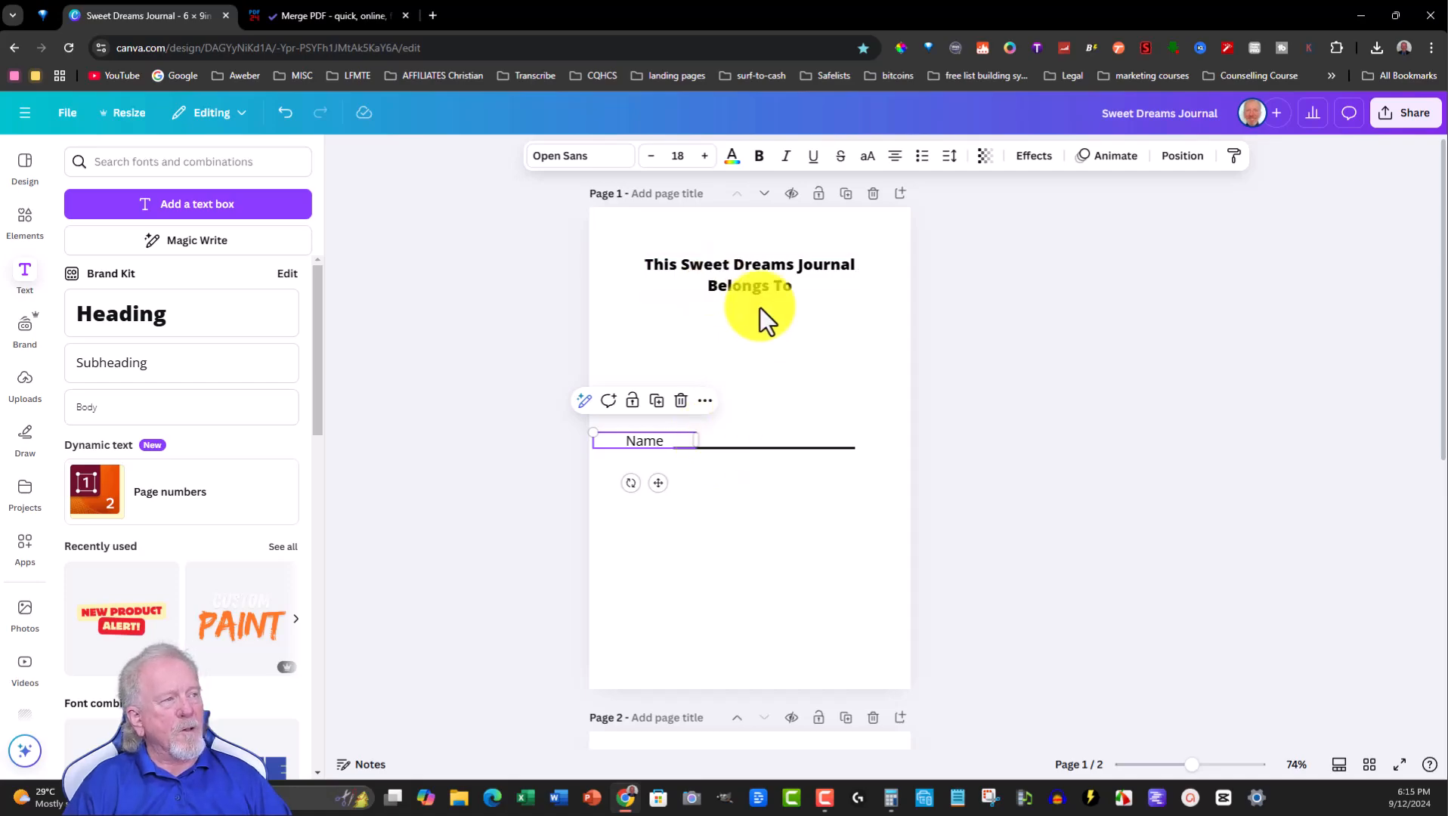
click(725, 547)
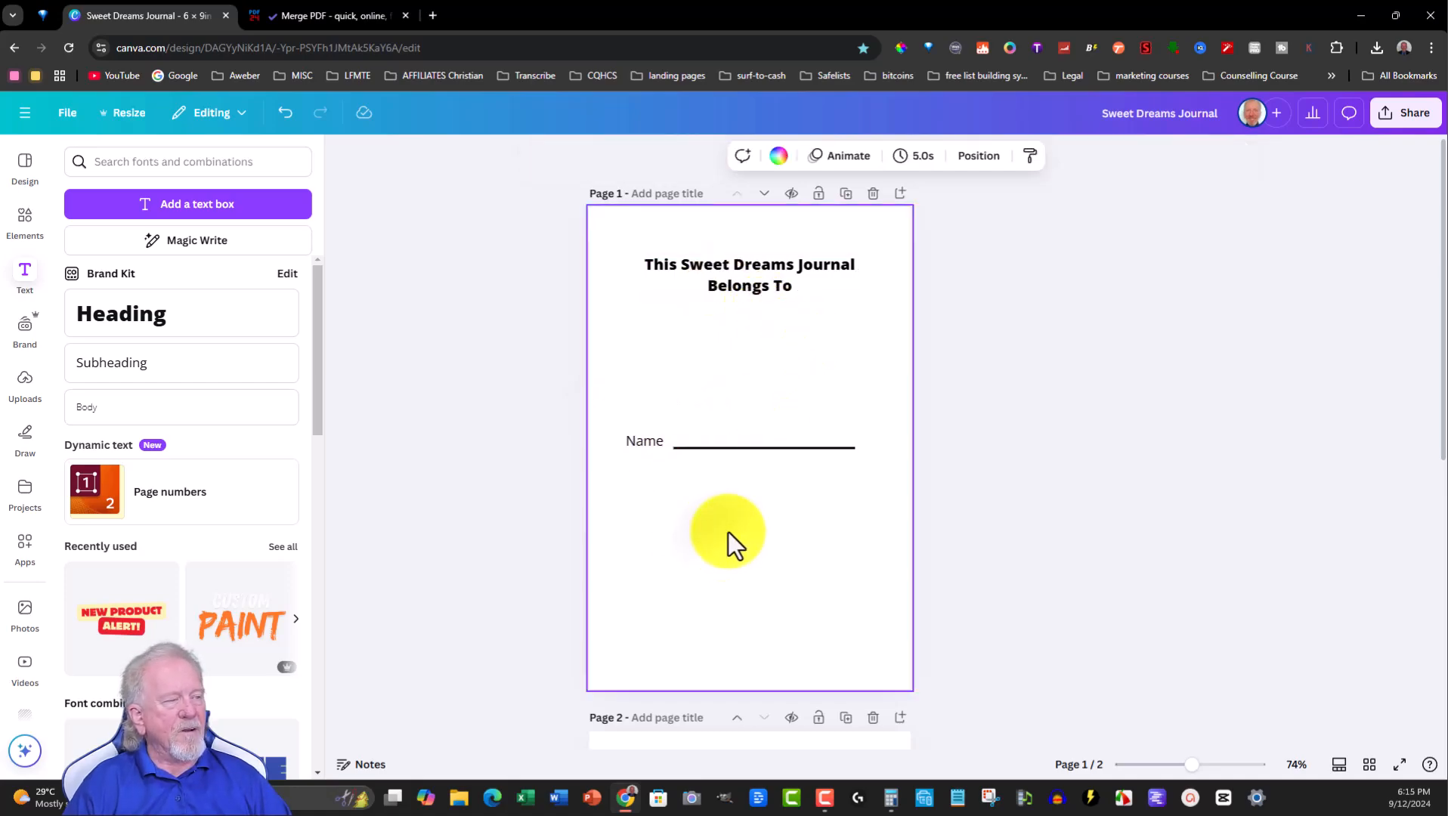
- Duplicate the interior journal page once to create a third page
scroll(730, 531, down, 6)
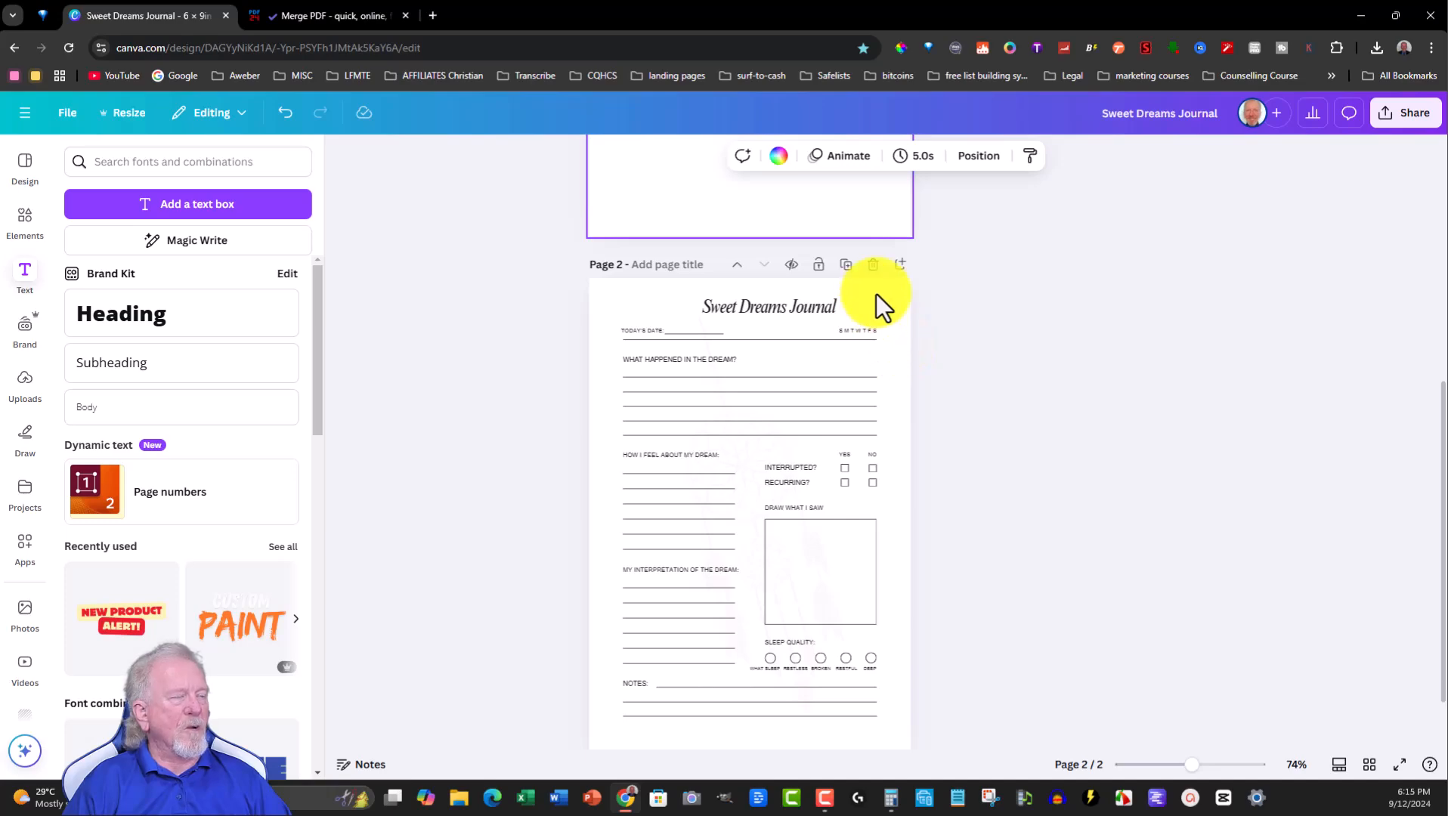
drag(590, 282, 907, 690)
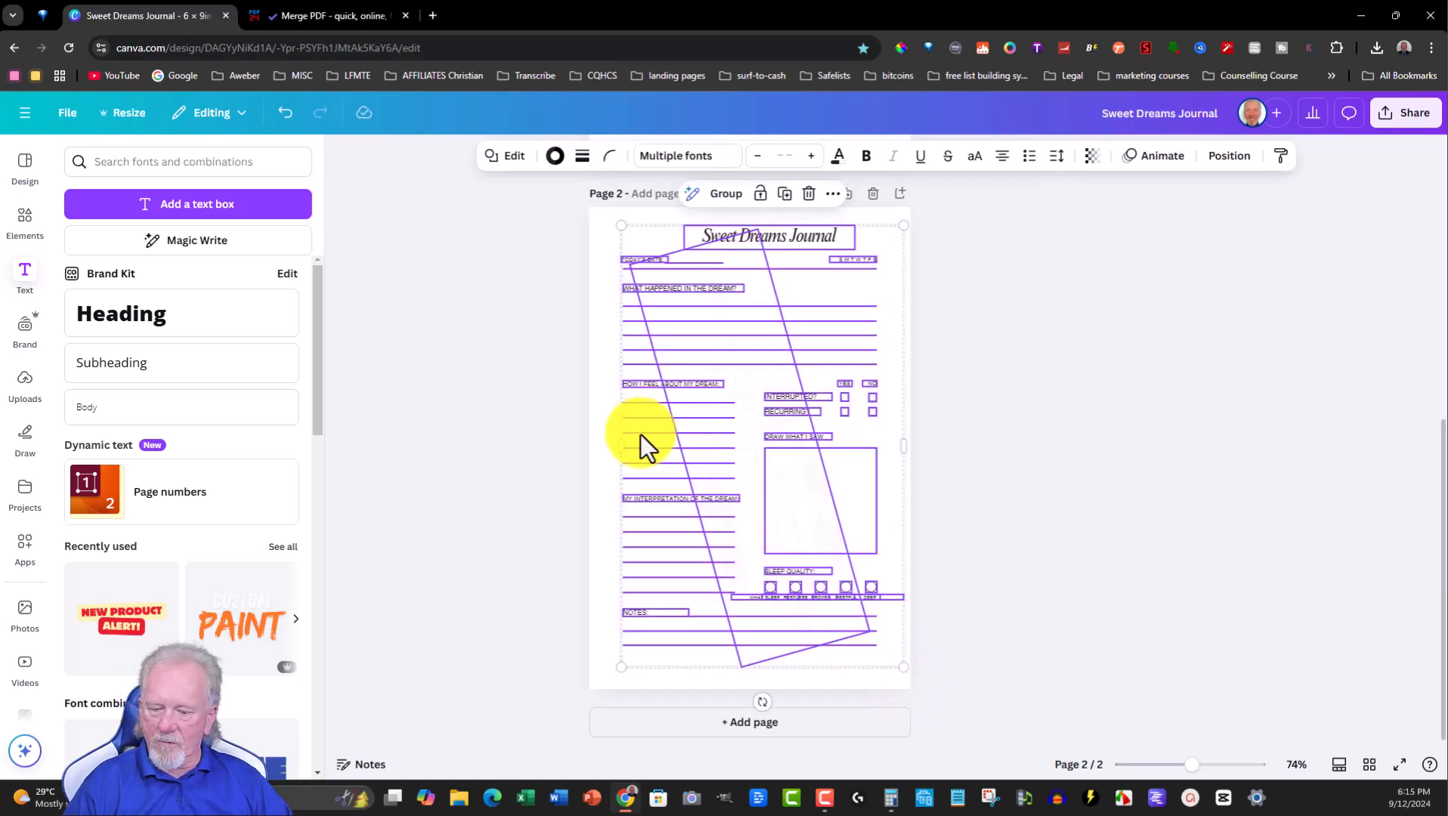
right_click(631, 354)
click(678, 325)
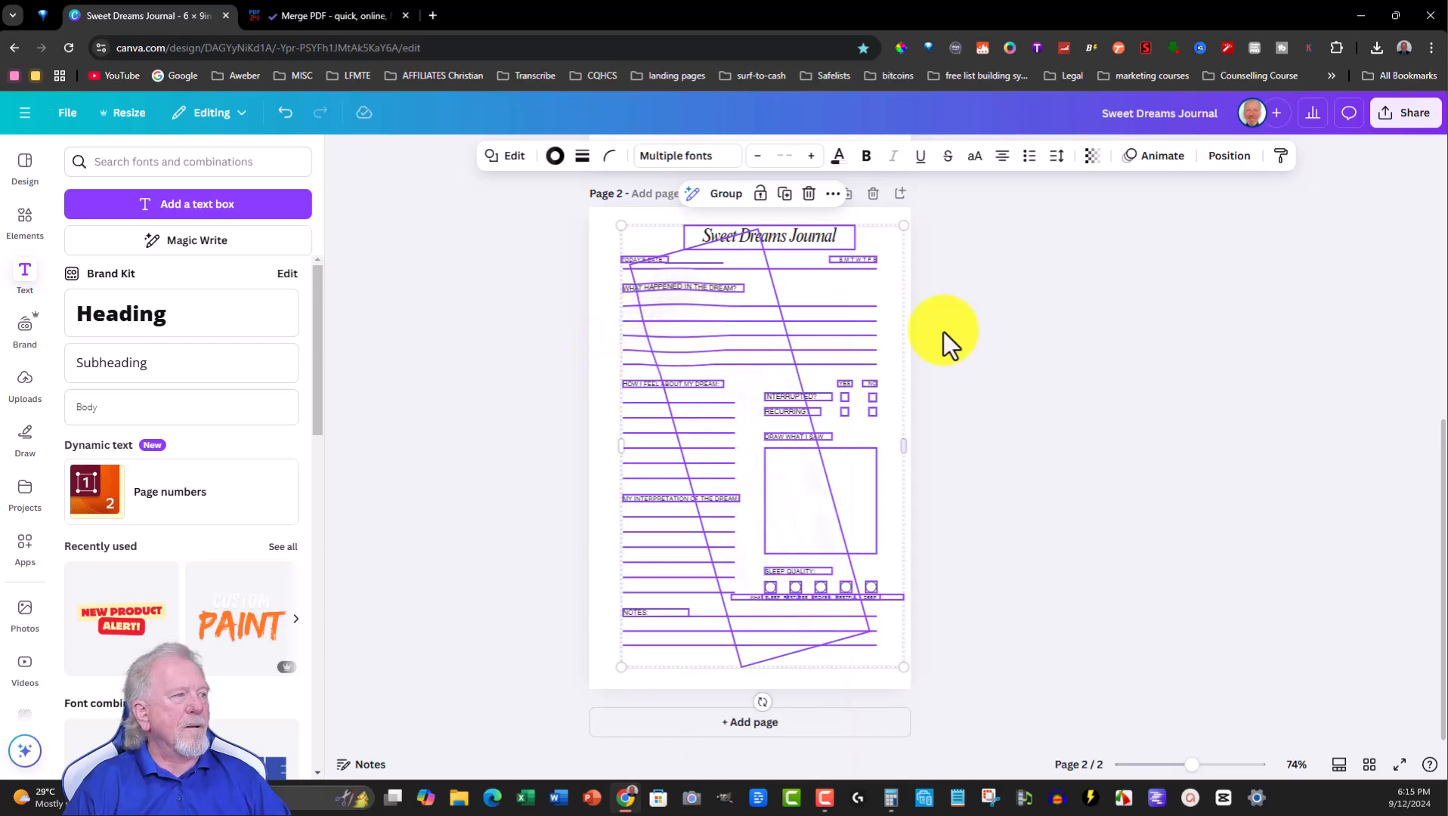
click(949, 386)
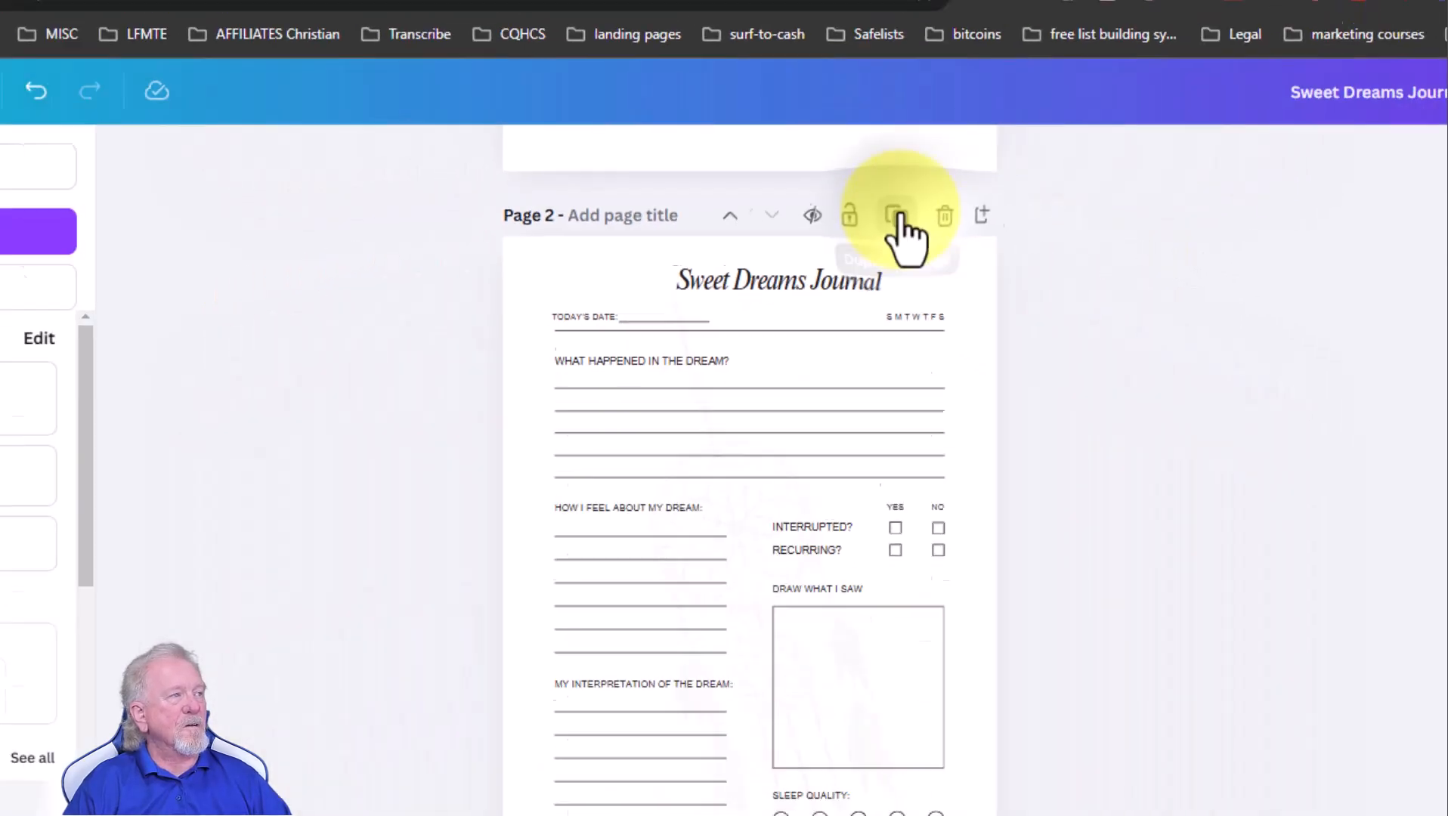
click(1076, 291)
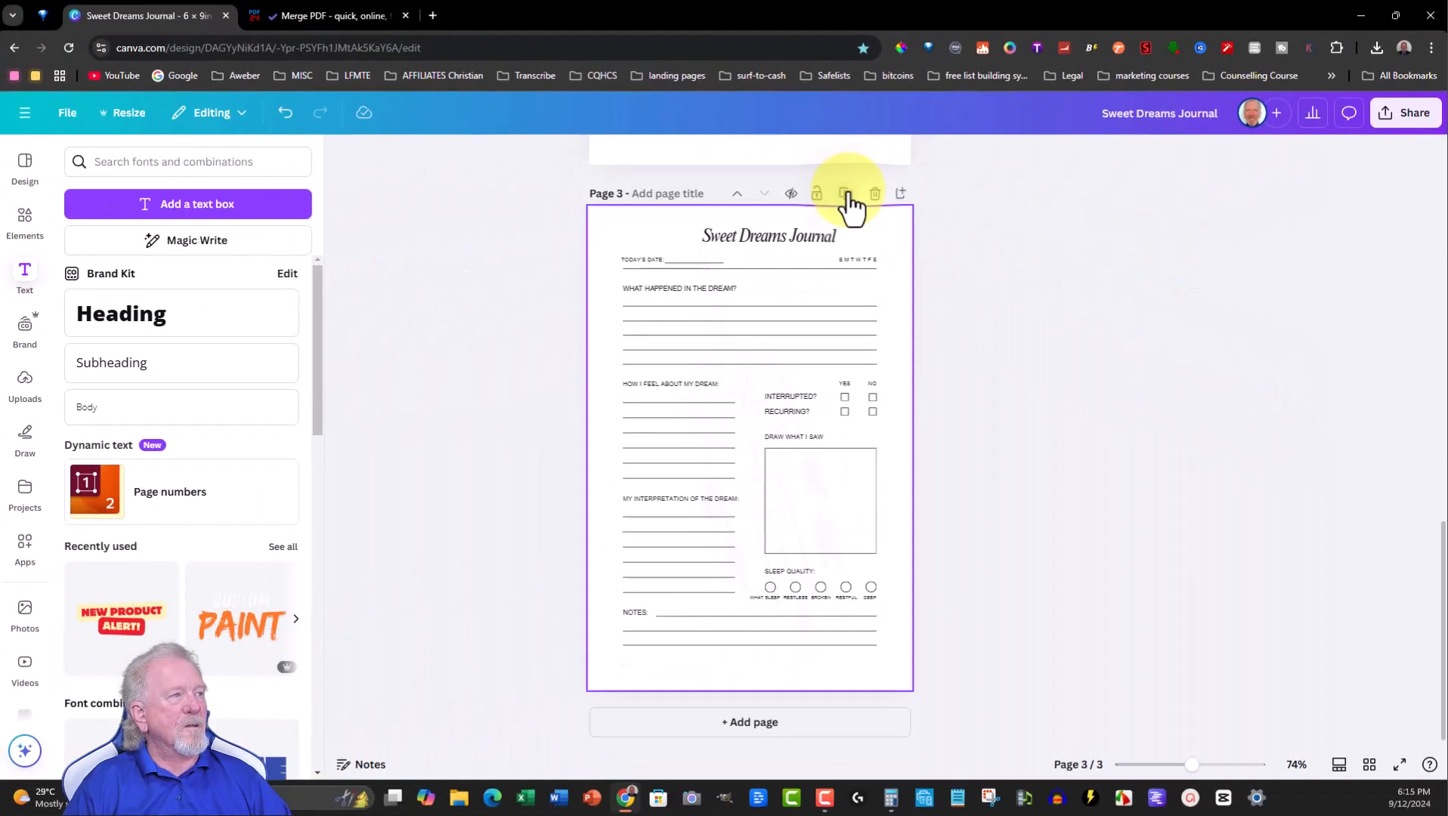
- In the grid of pages, select the two interior pages and duplicate them repeatedly until there are 11 pages
click(1370, 766)
click(242, 278)
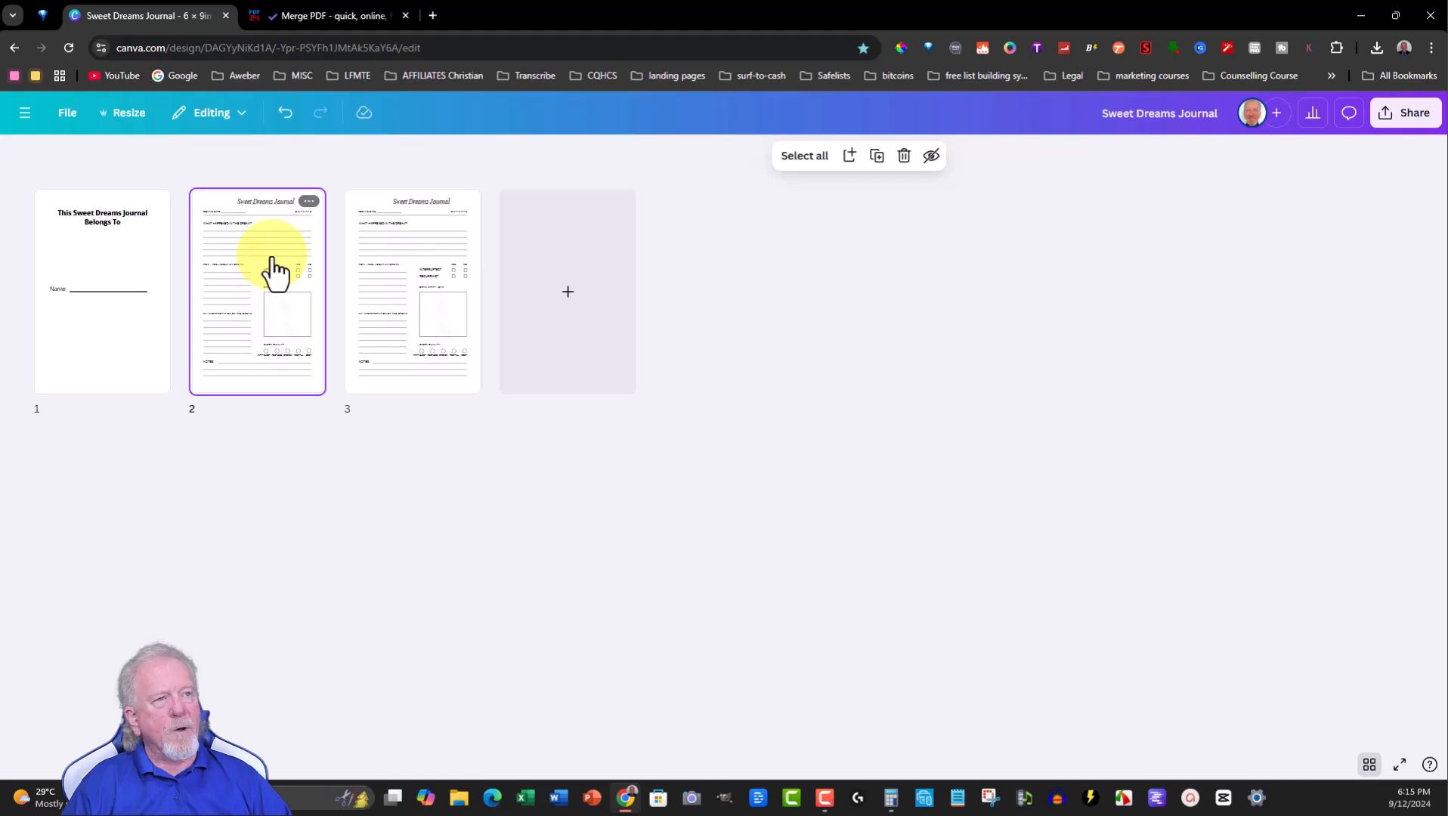
shift+click(377, 276)
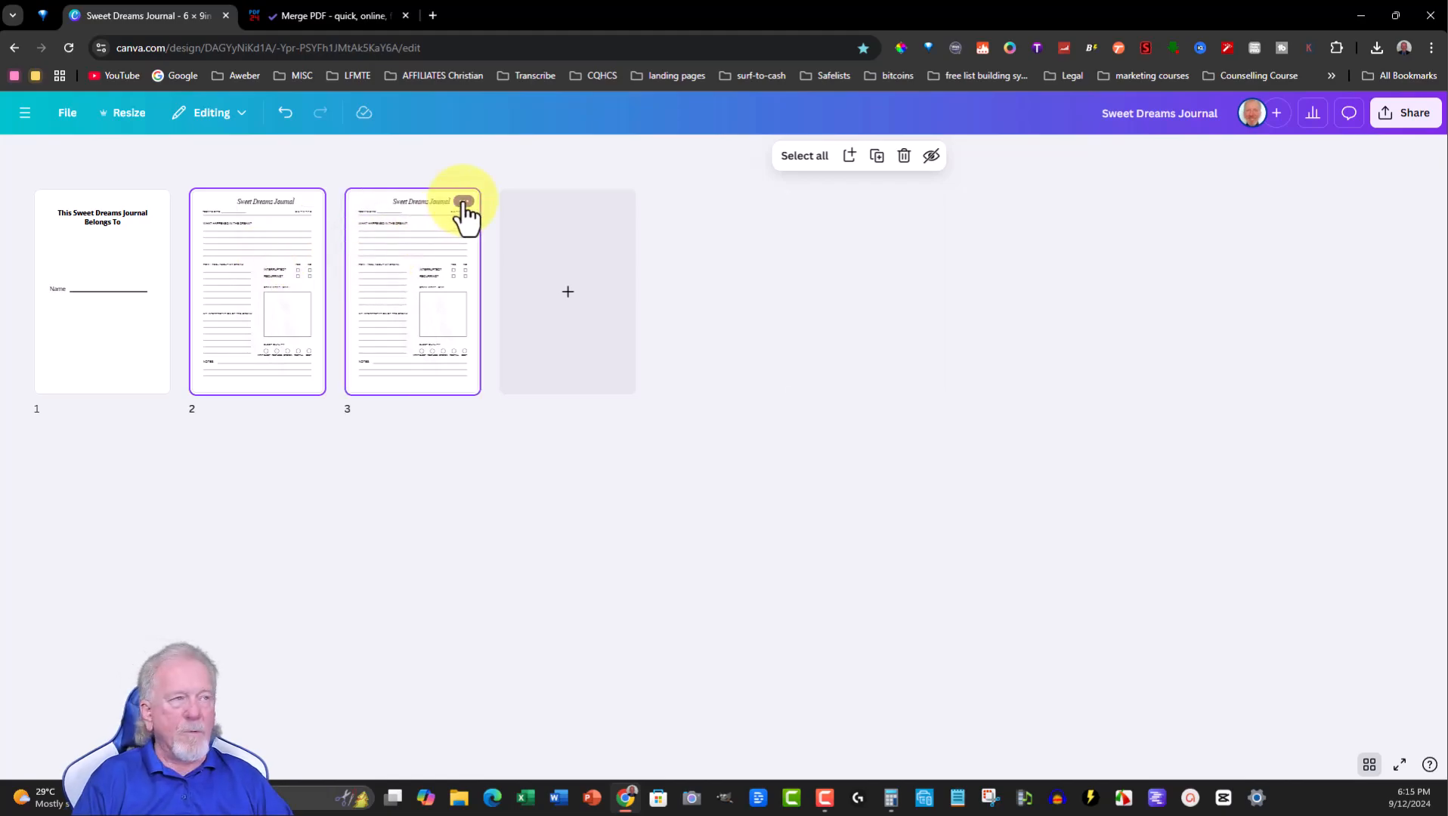
key(ctrl+d)
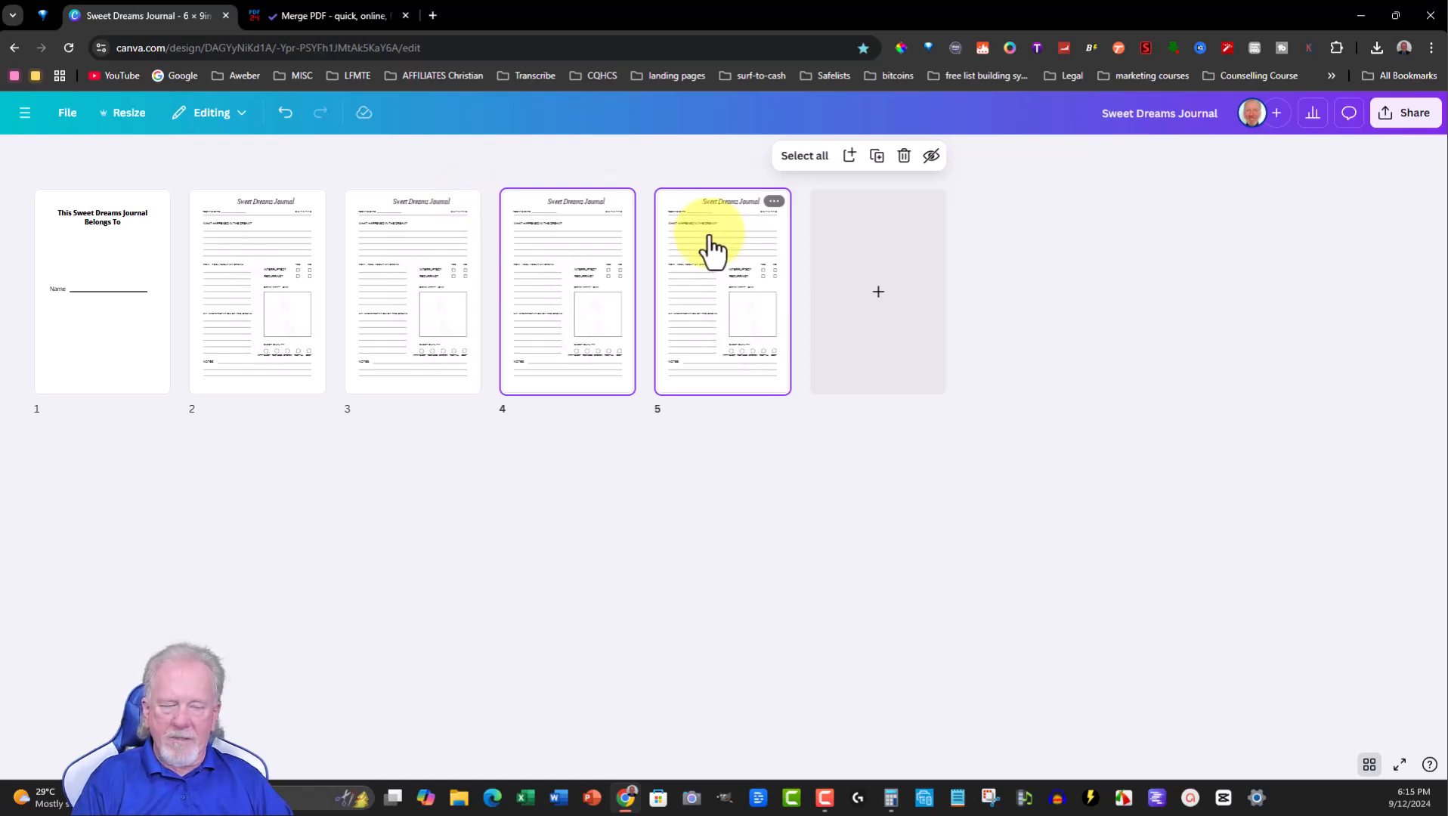
key(ctrl+d)
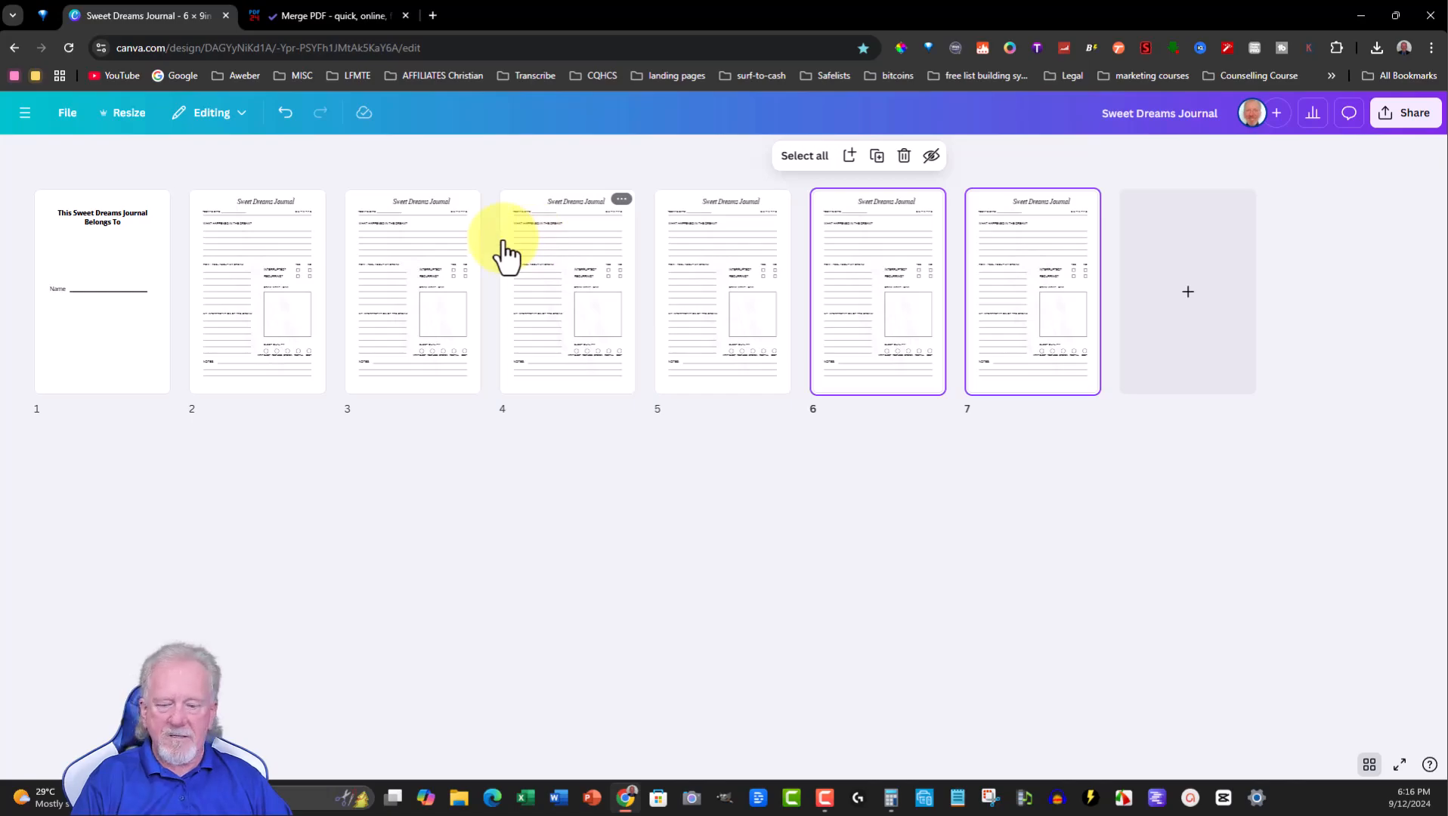
key(ctrl+d)
key(ctrl+d)
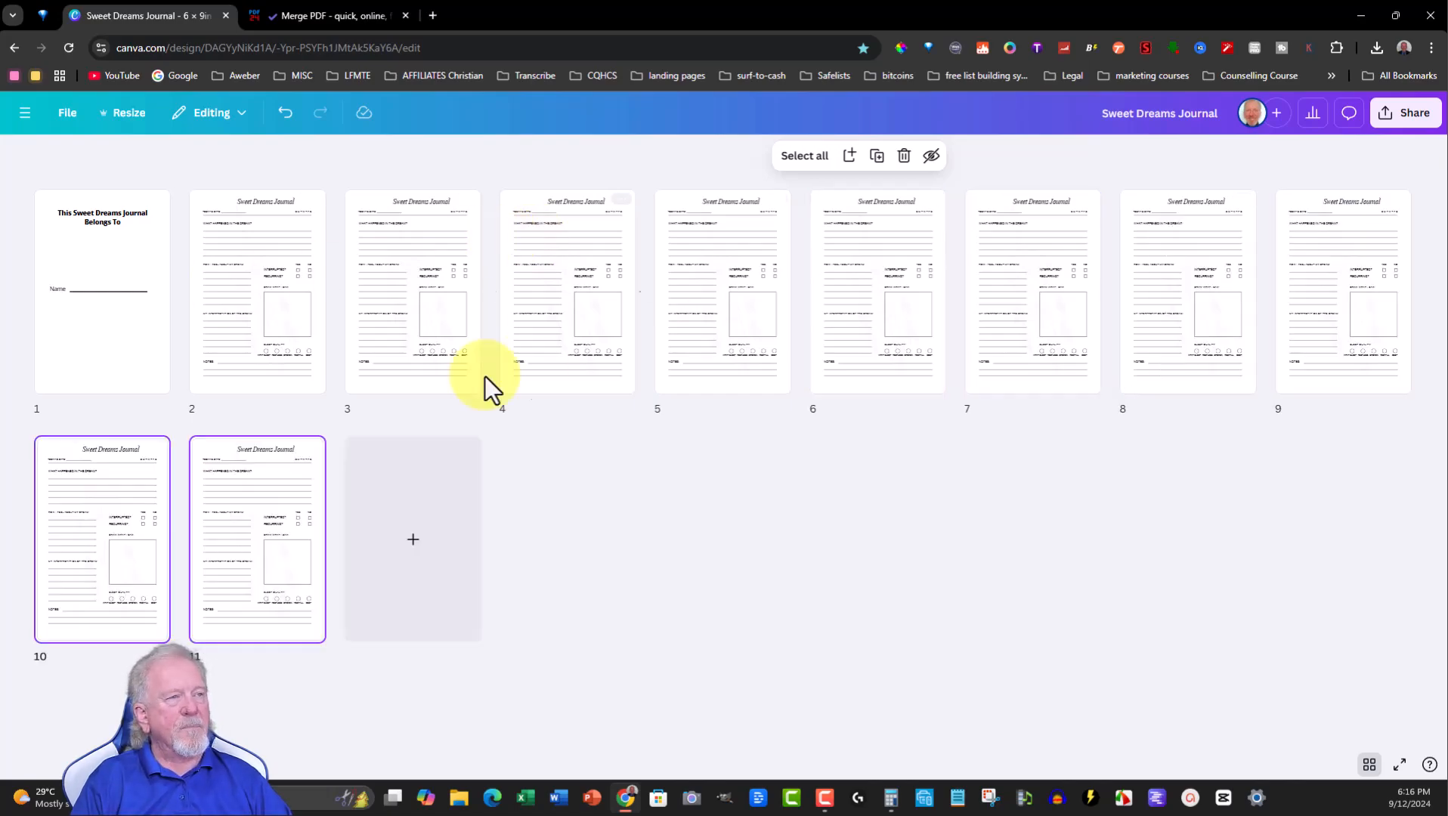
- Select all interior pages 2 through 11 and duplicate the selection
shift+click(262, 295)
shift+click(420, 284)
shift+click(575, 281)
shift+click(706, 280)
shift+click(834, 265)
shift+click(970, 265)
shift+click(1164, 266)
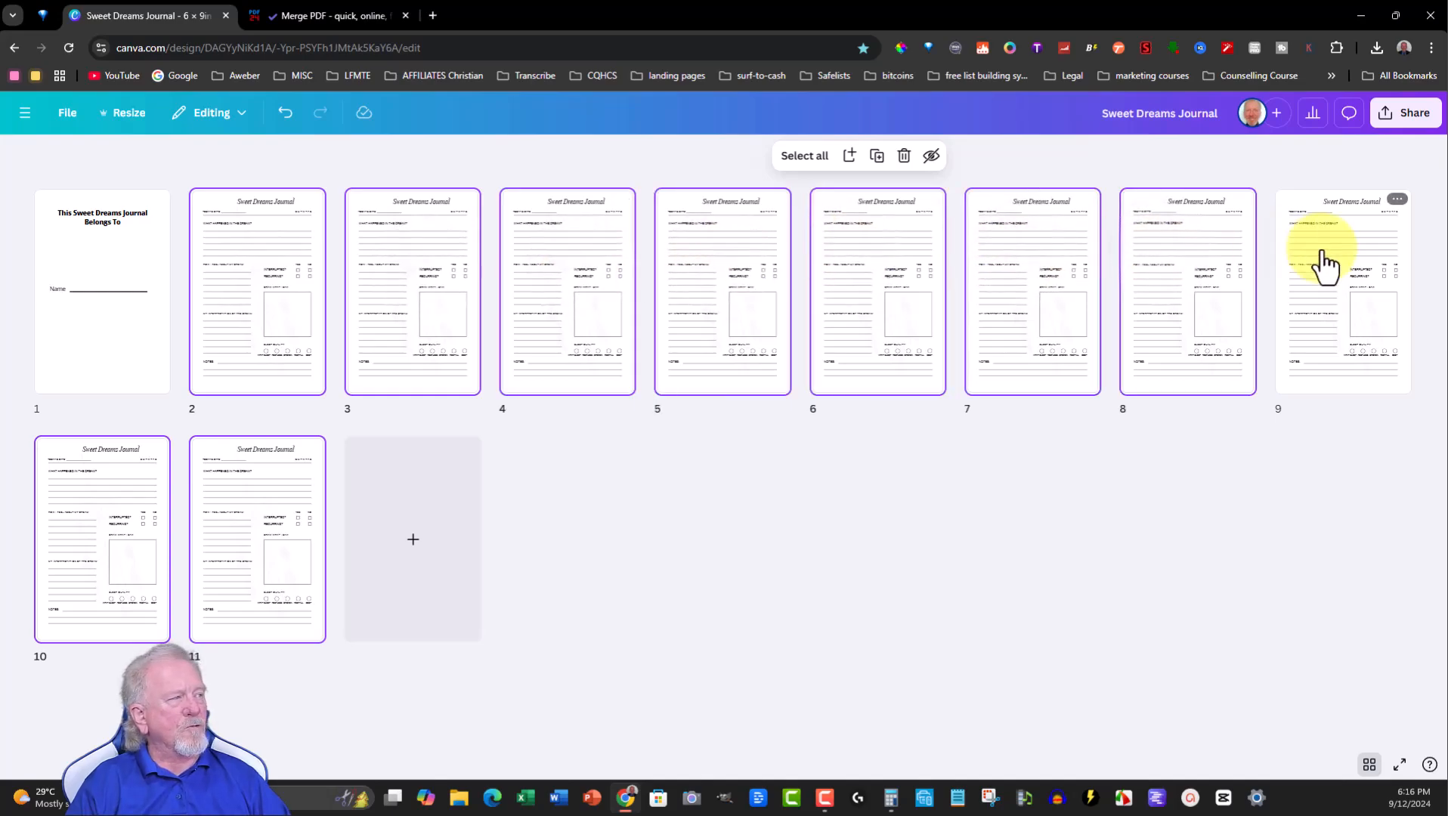
shift+click(1323, 266)
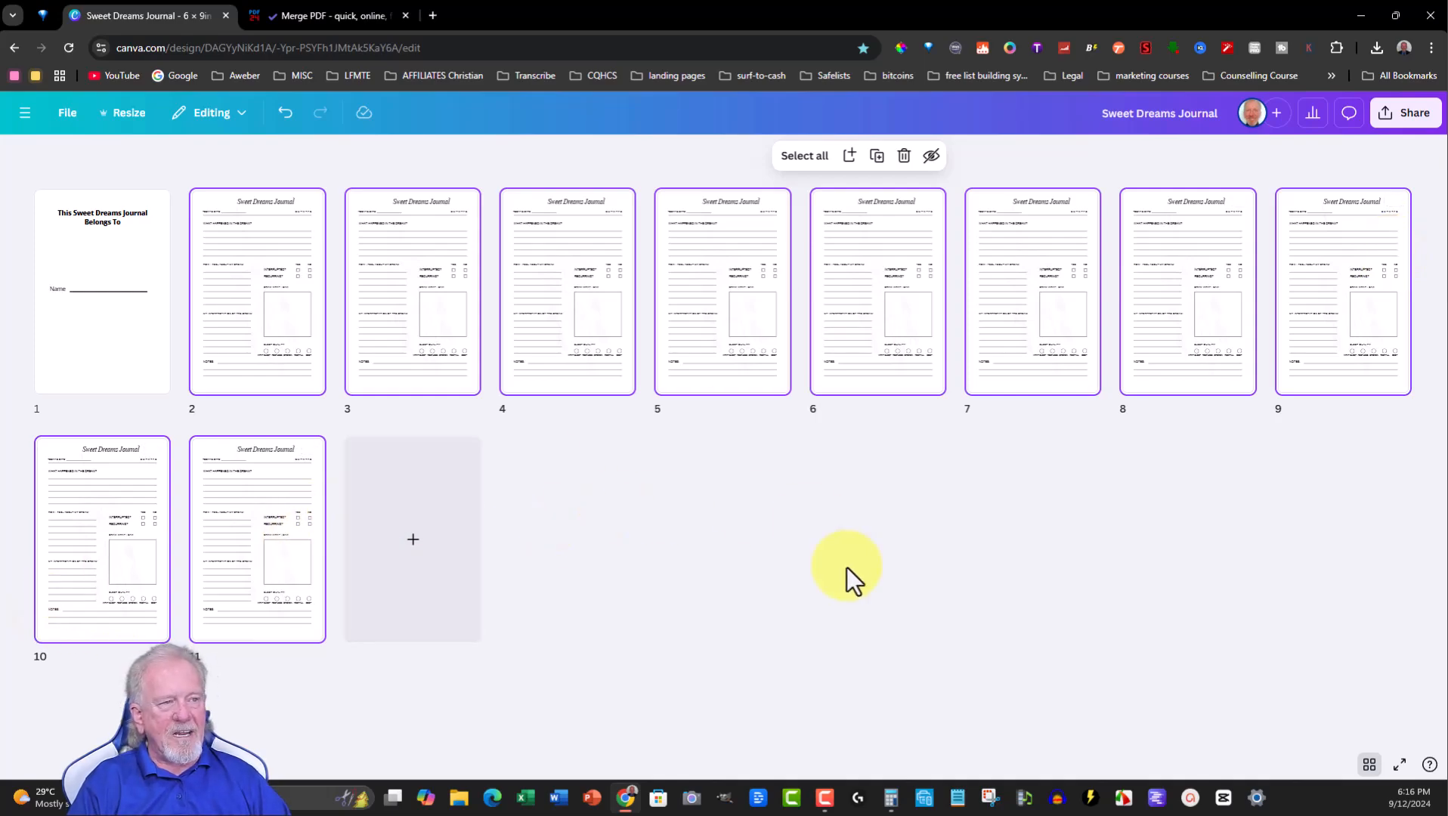
key(ctrl+d)
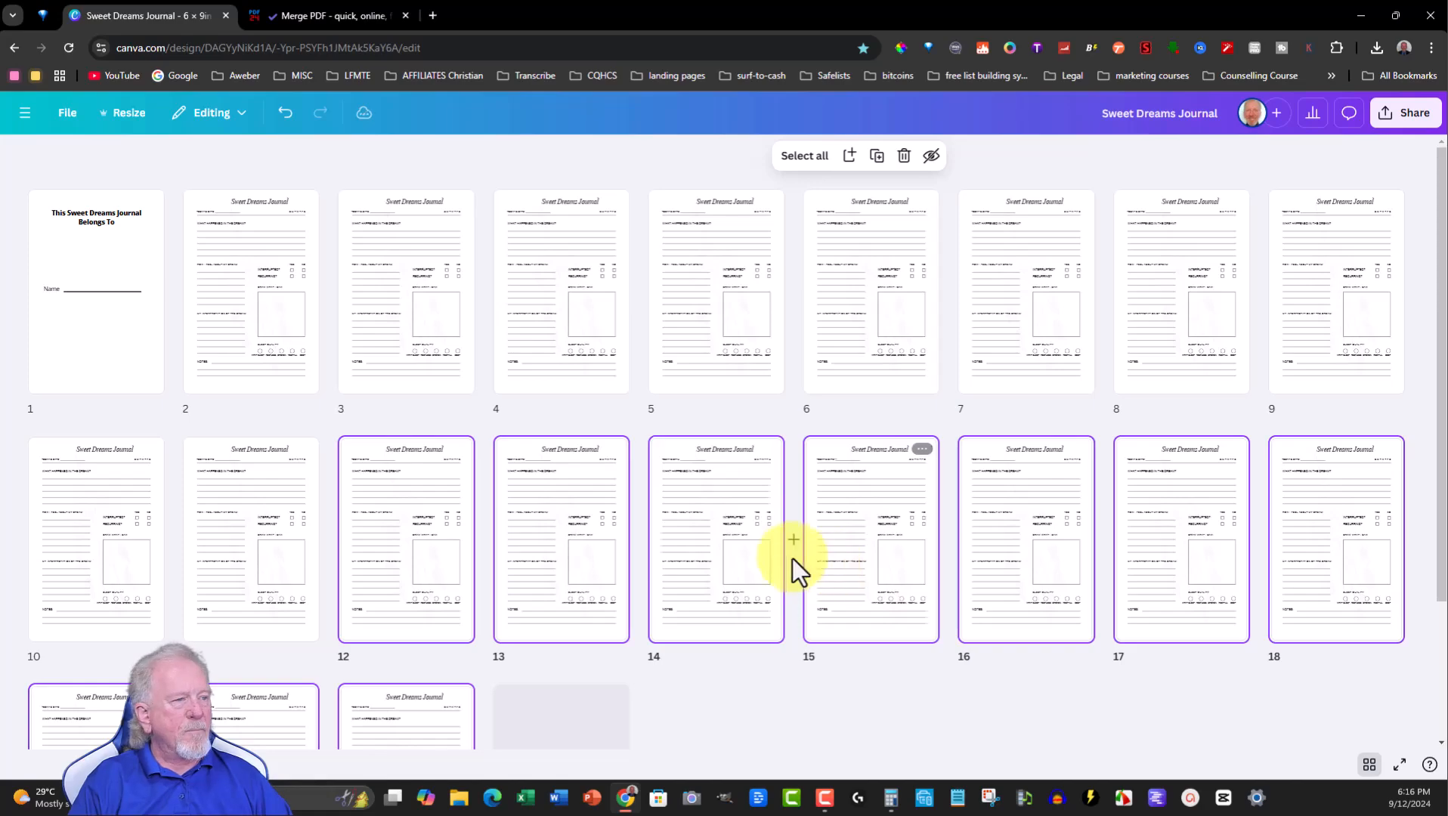
- Duplicate the selected interior pages several more times
key(ctrl+d)
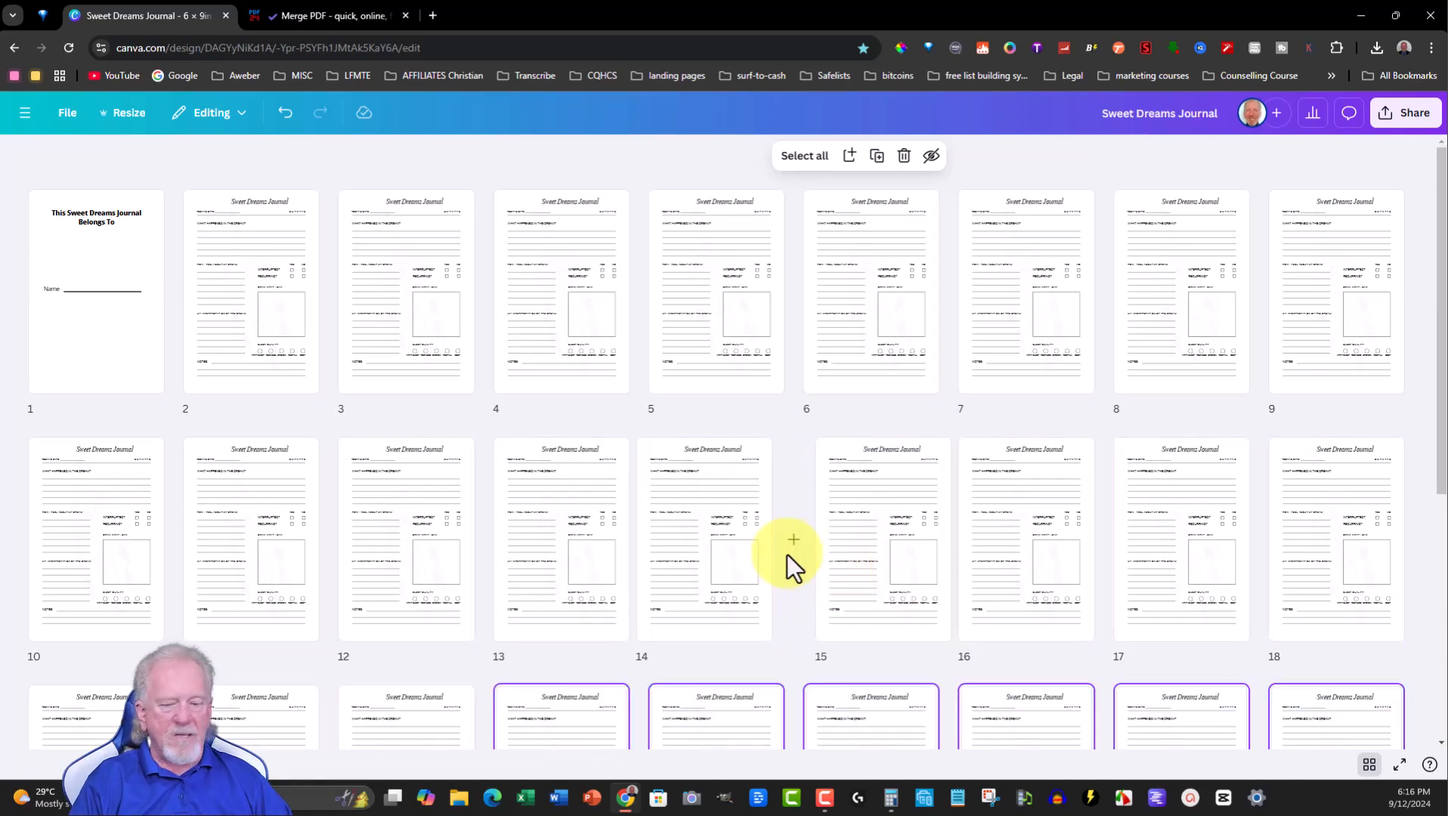
key(ctrl+d)
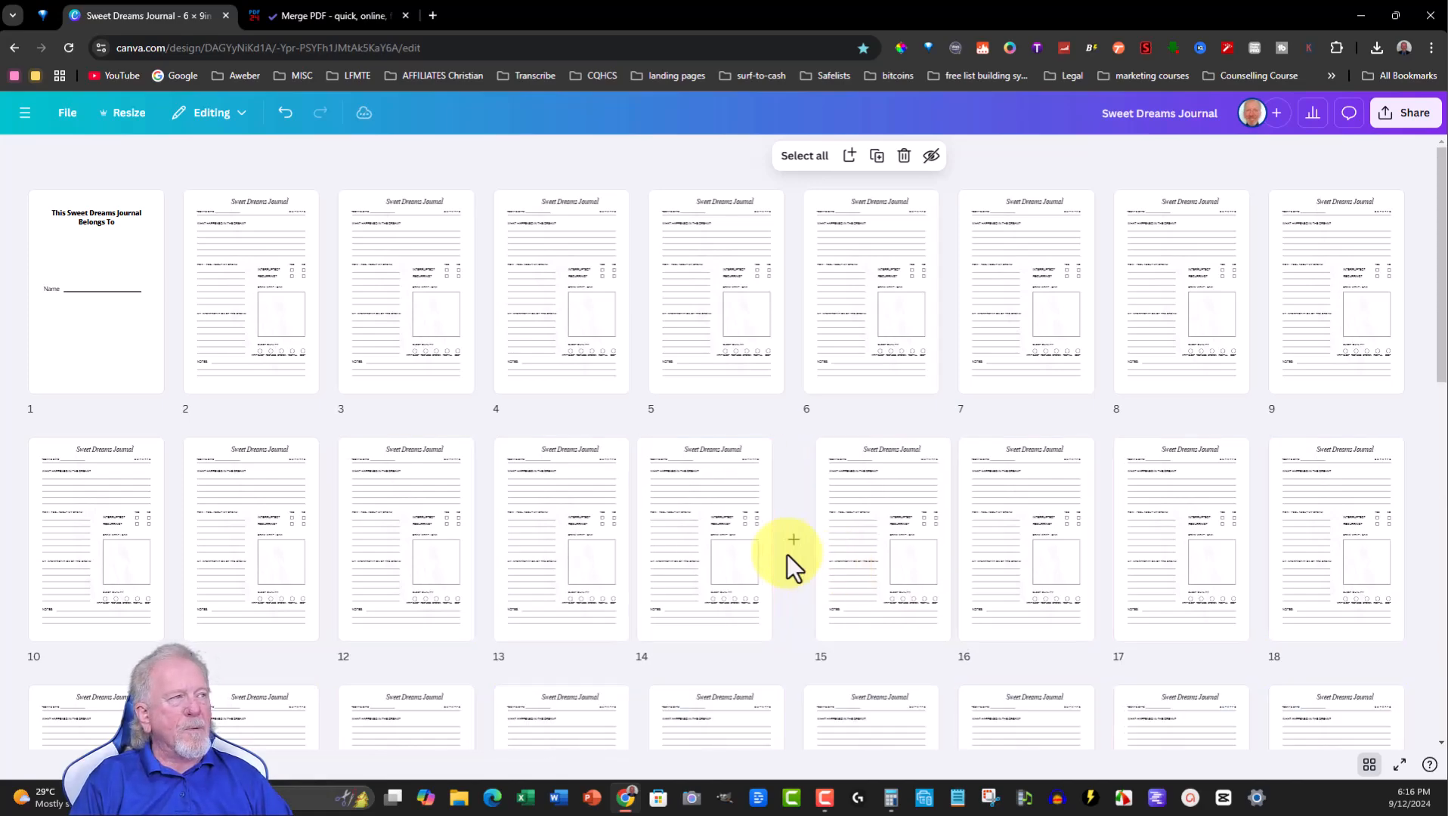
key(ctrl+d)
key(ctrl+d)
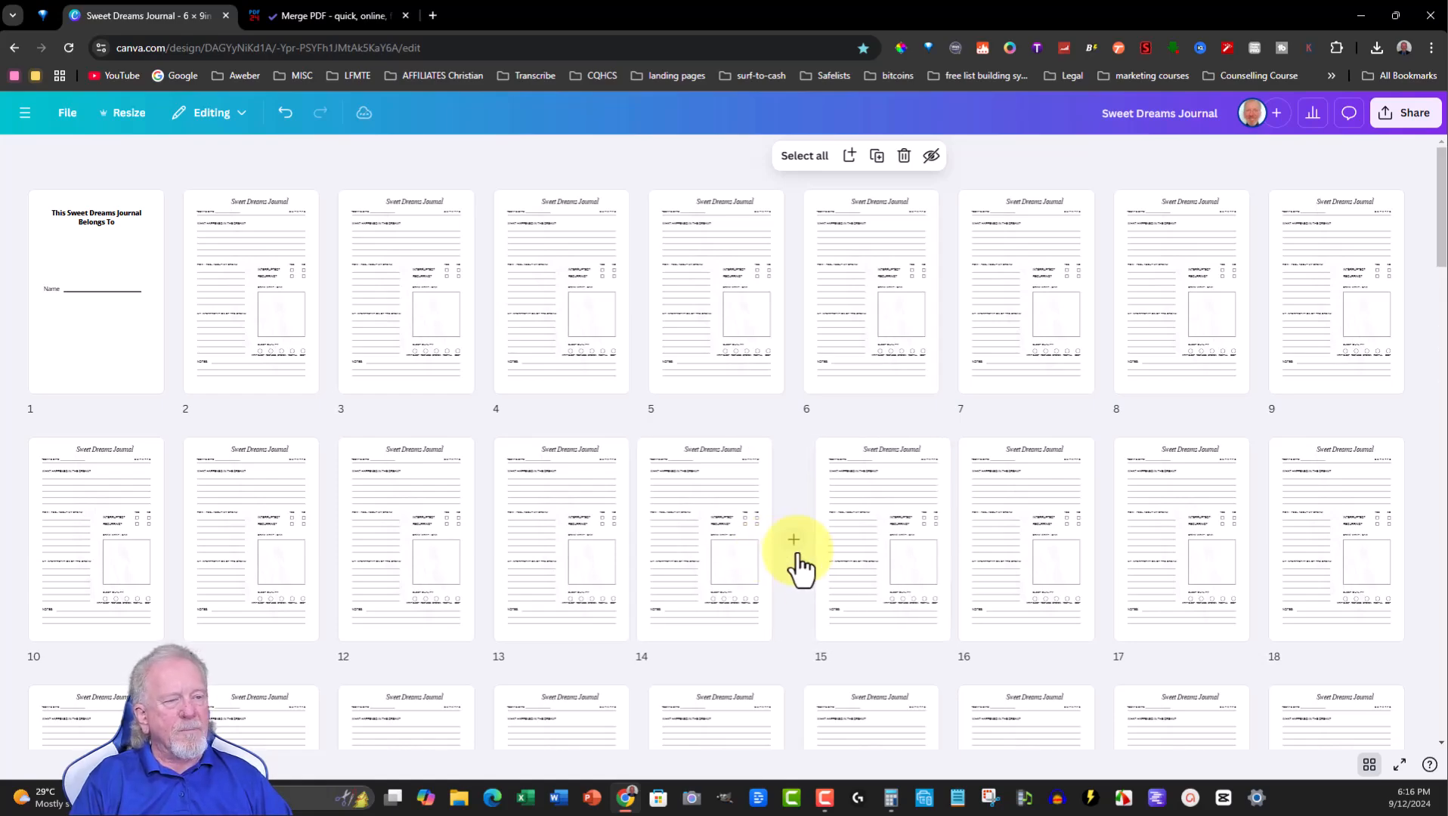
key(ctrl+d)
key(ctrl+d)
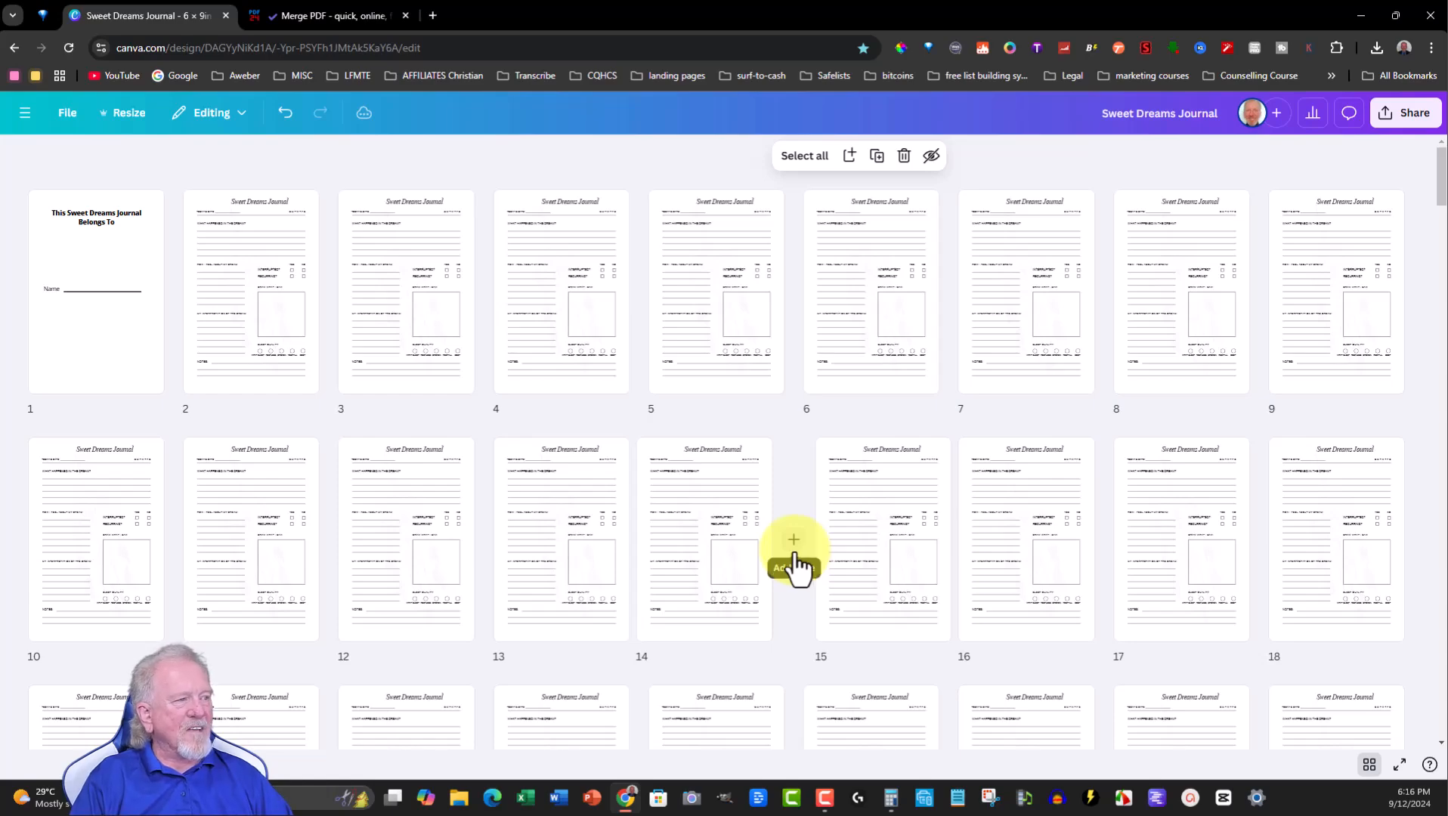
- Paste more copies of the interior pages at the end of the design, duplicate once more, and close the dialog
scroll(792, 546, down, 20)
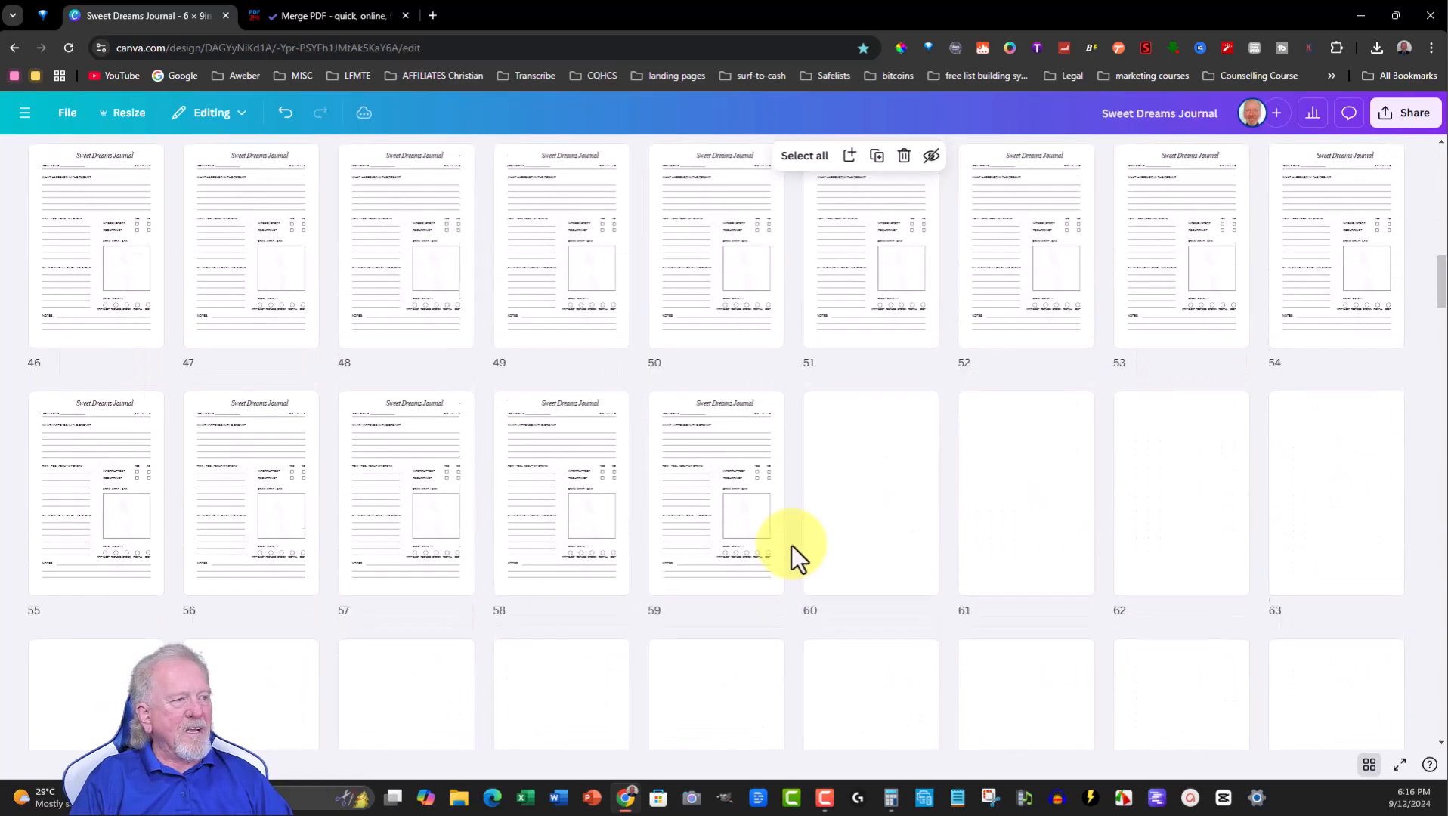
scroll(790, 545, down, 20)
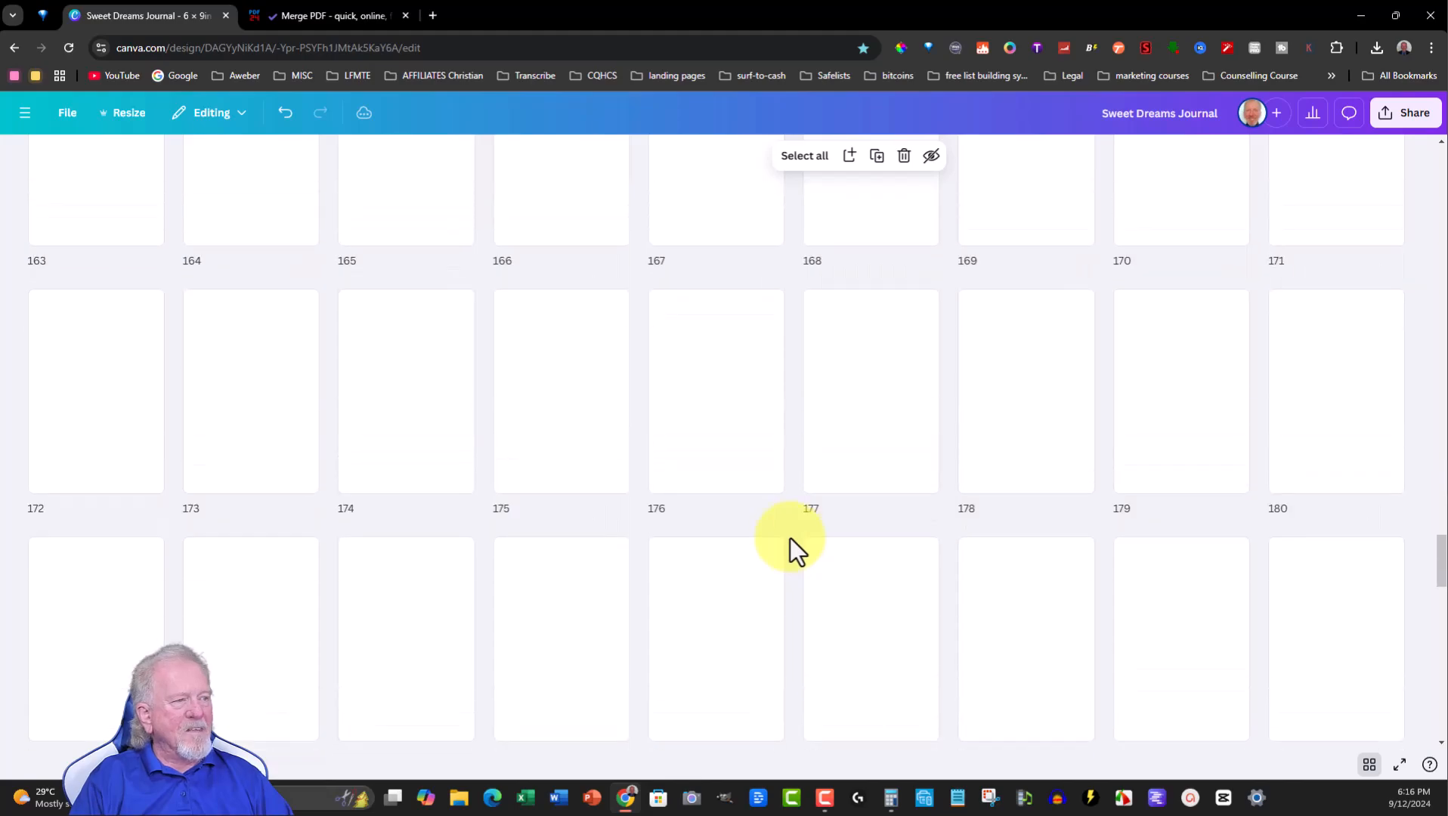
scroll(790, 539, down, 10)
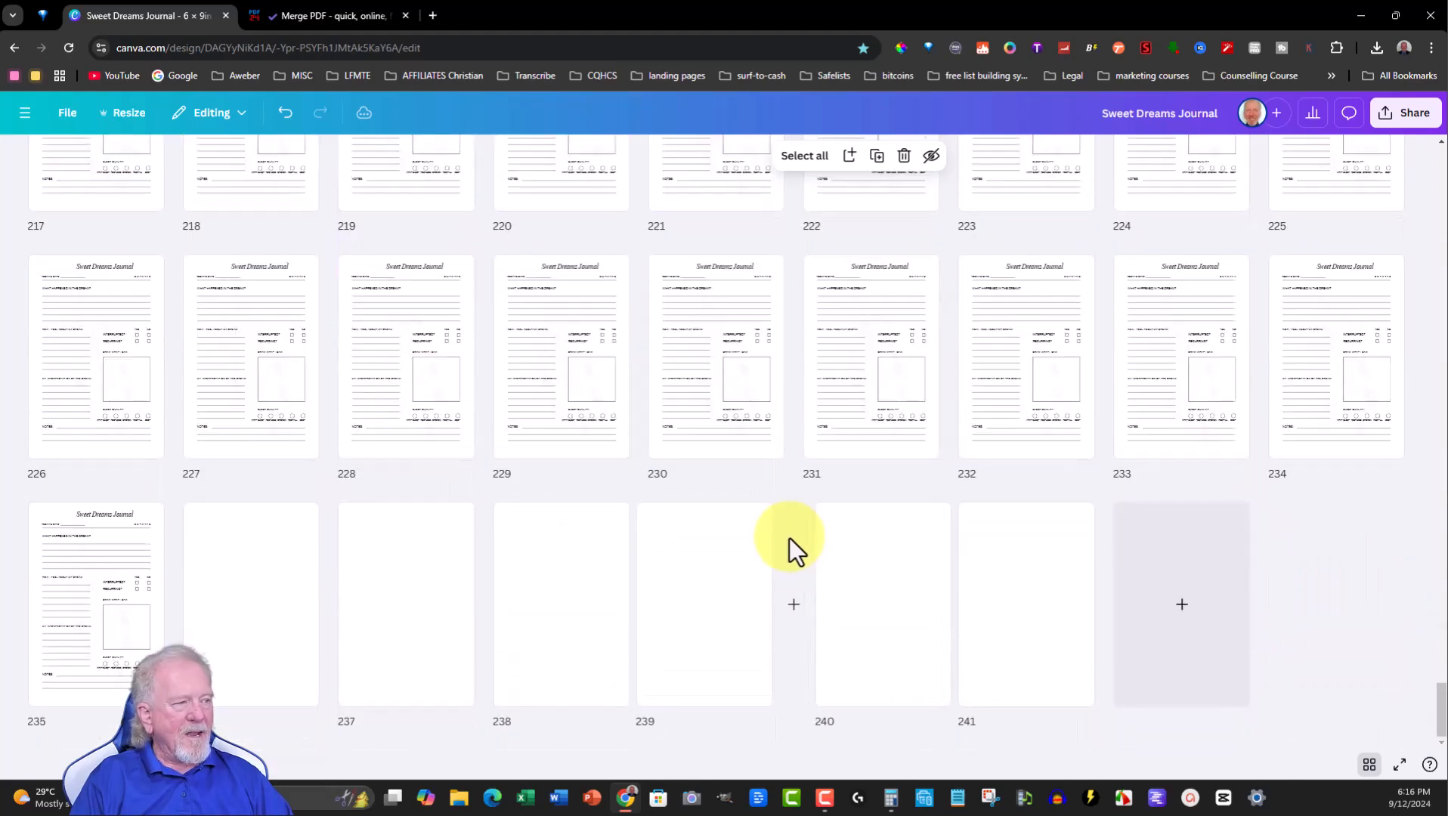
key(ctrl+v)
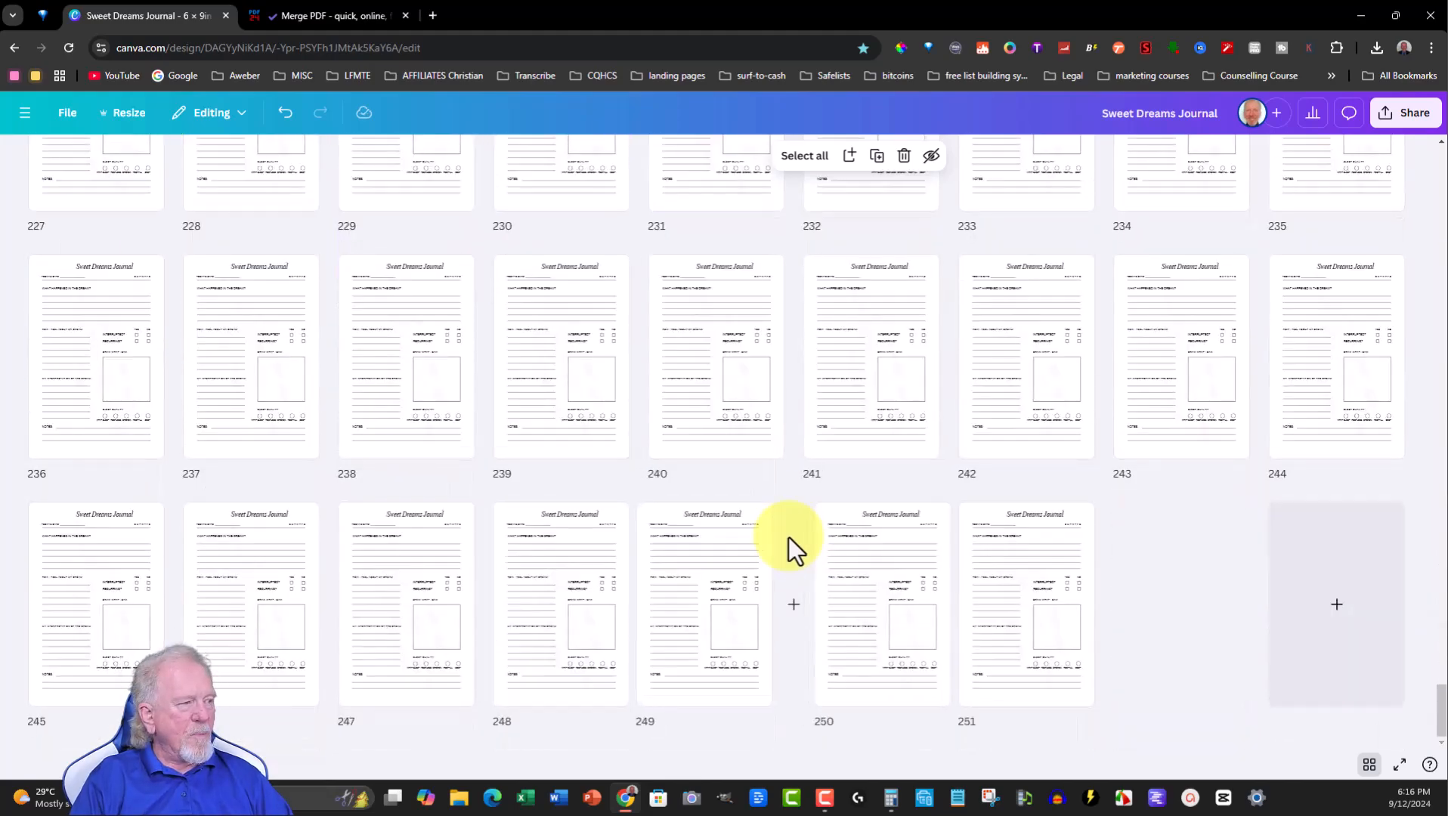
key(ctrl+v)
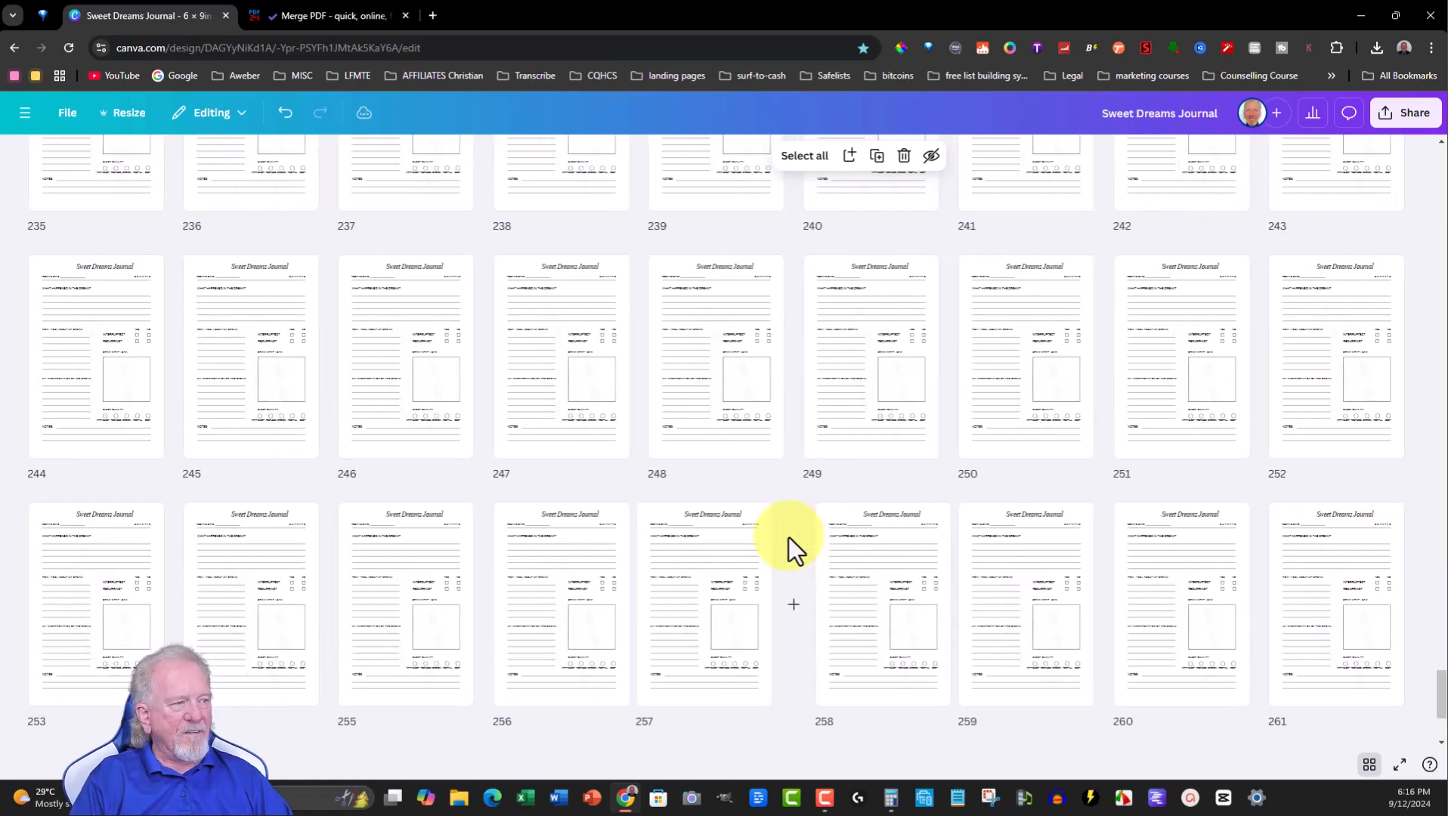
key(ctrl+v)
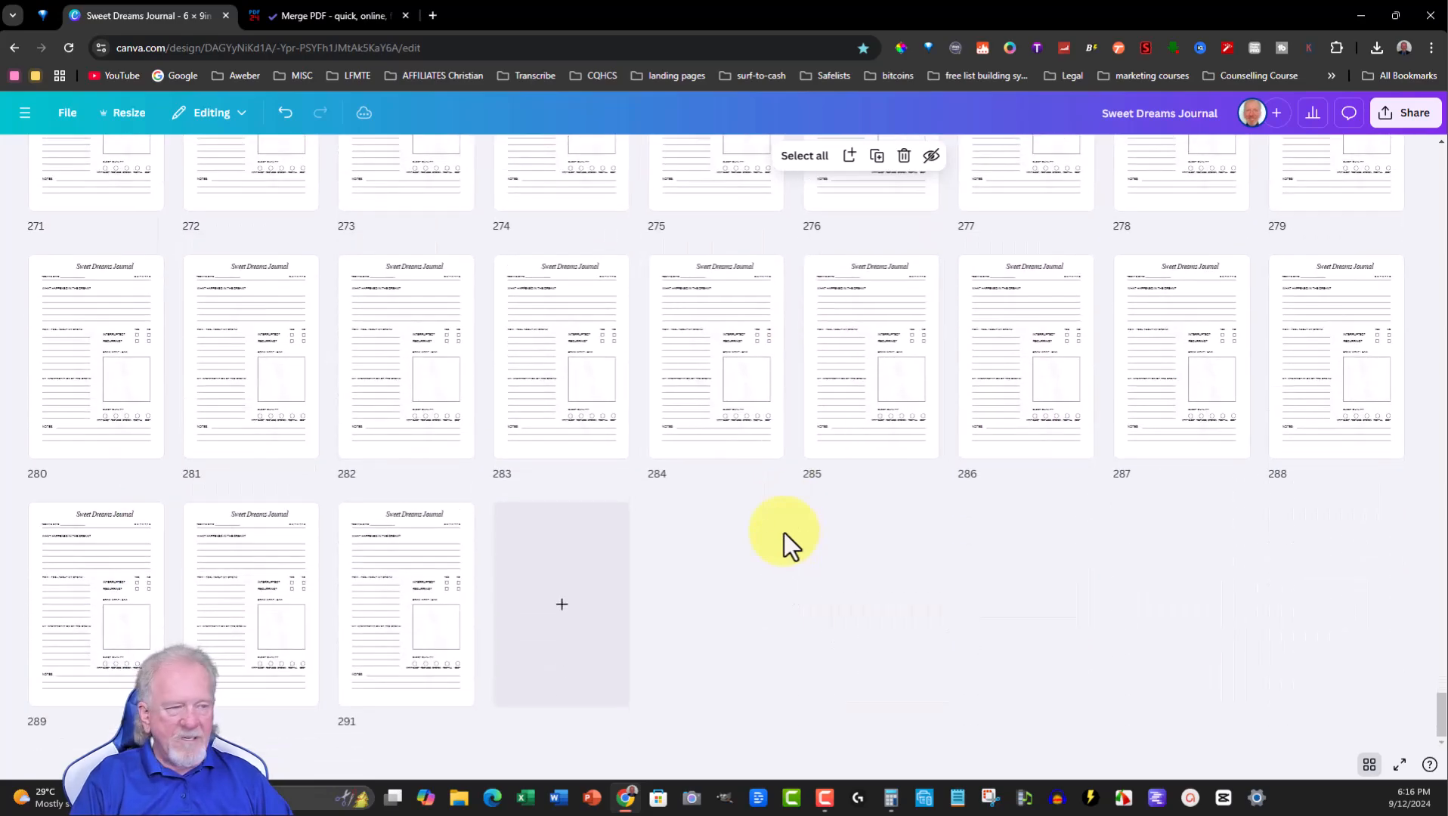
key(ctrl+d)
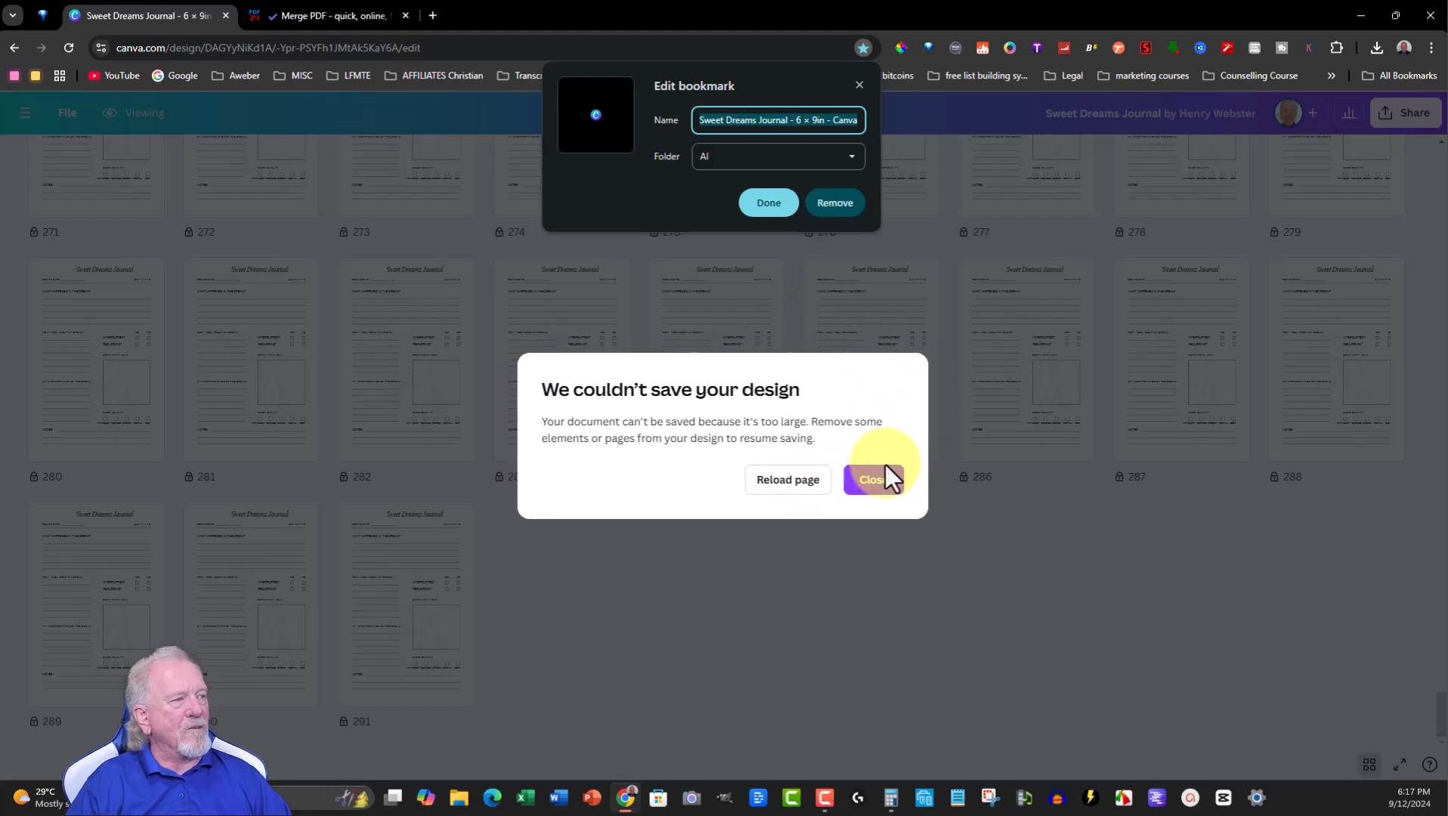
click(876, 487)
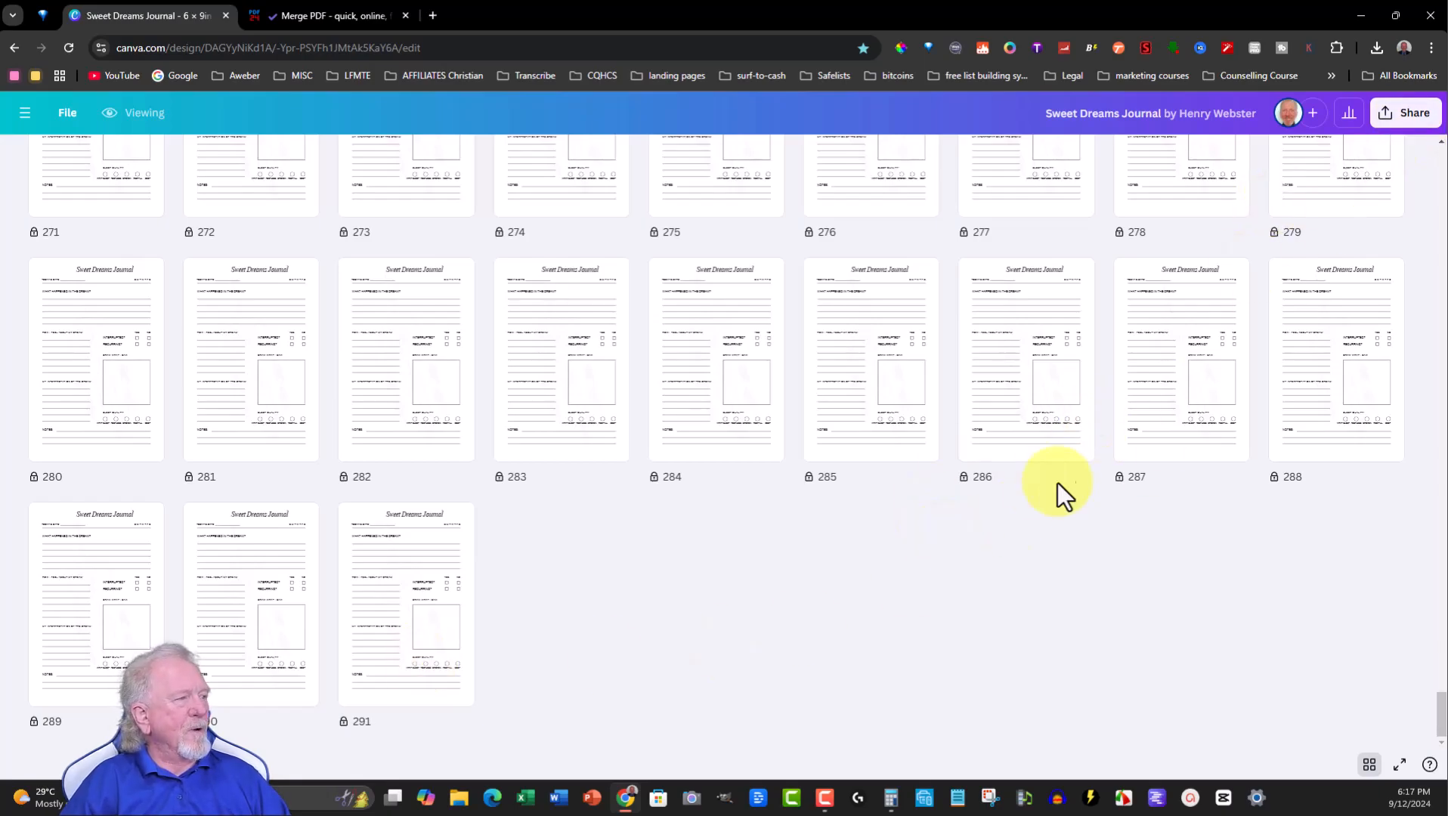
- Return to the first page and try to download the whole design
scroll(1005, 465, up, 10)
scroll(580, 359, up, 6)
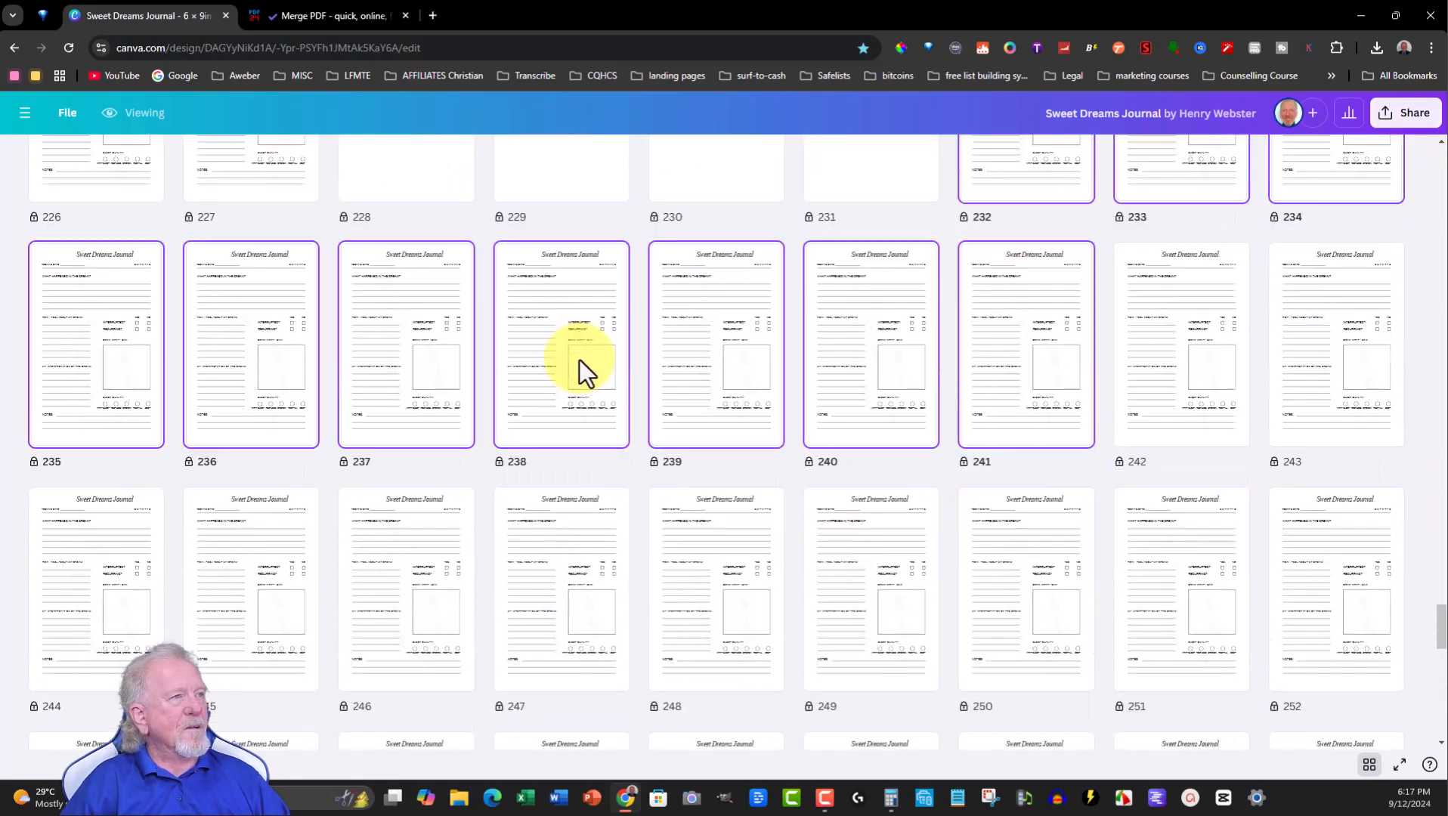
scroll(579, 360, up, 2)
scroll(717, 296, up, 15)
scroll(716, 296, up, 15)
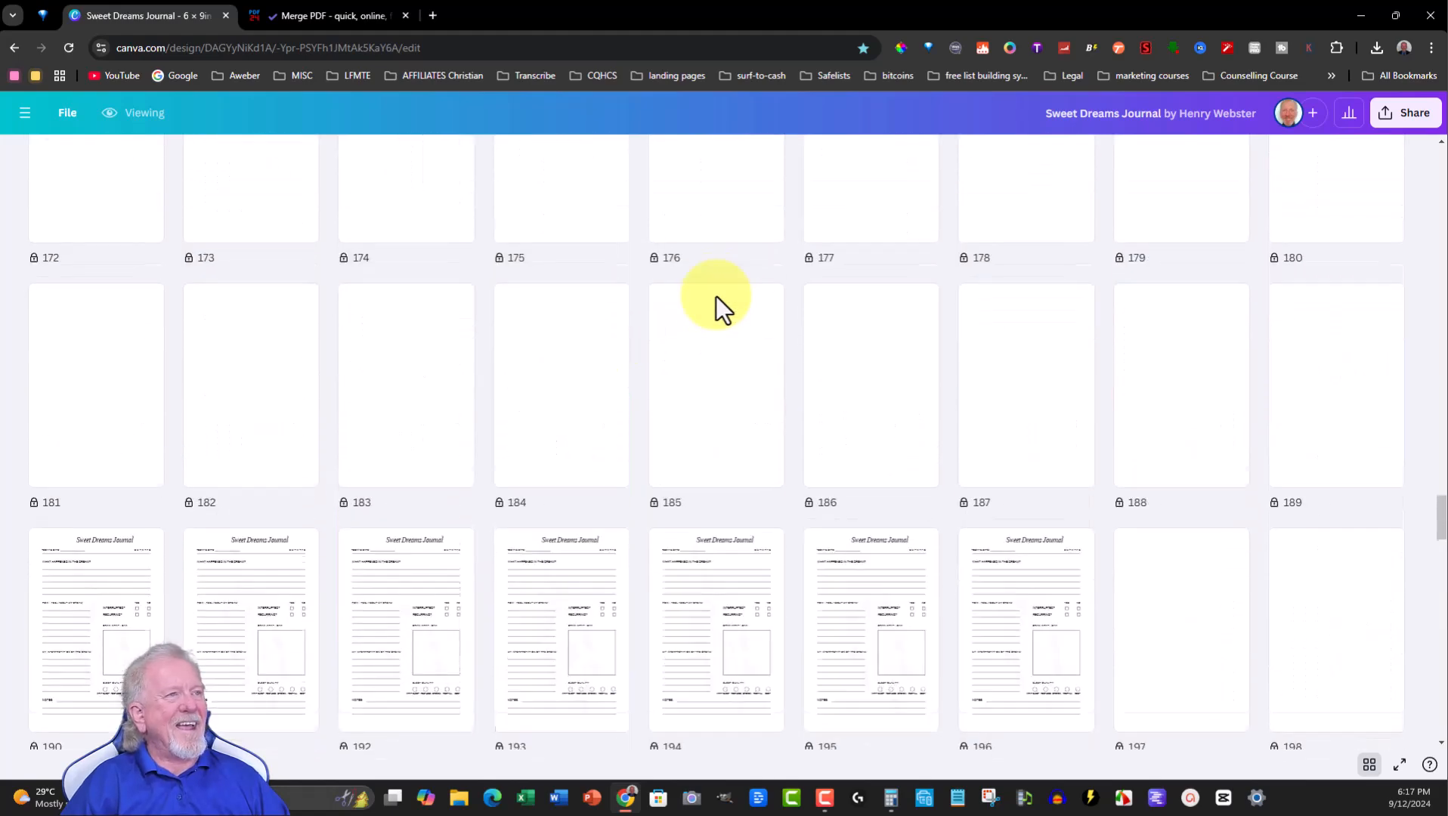
scroll(717, 297, up, 20)
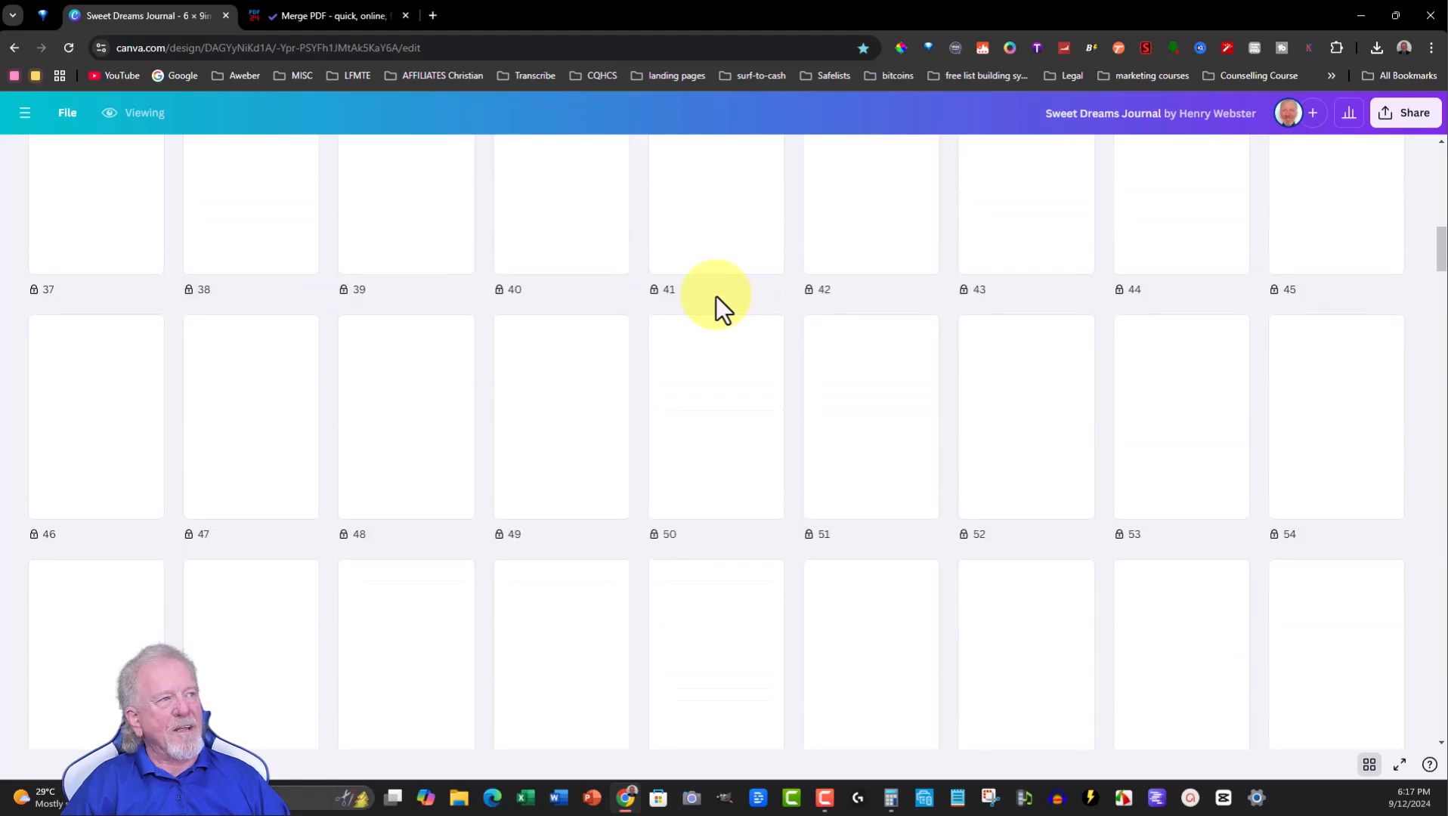
scroll(716, 296, up, 10)
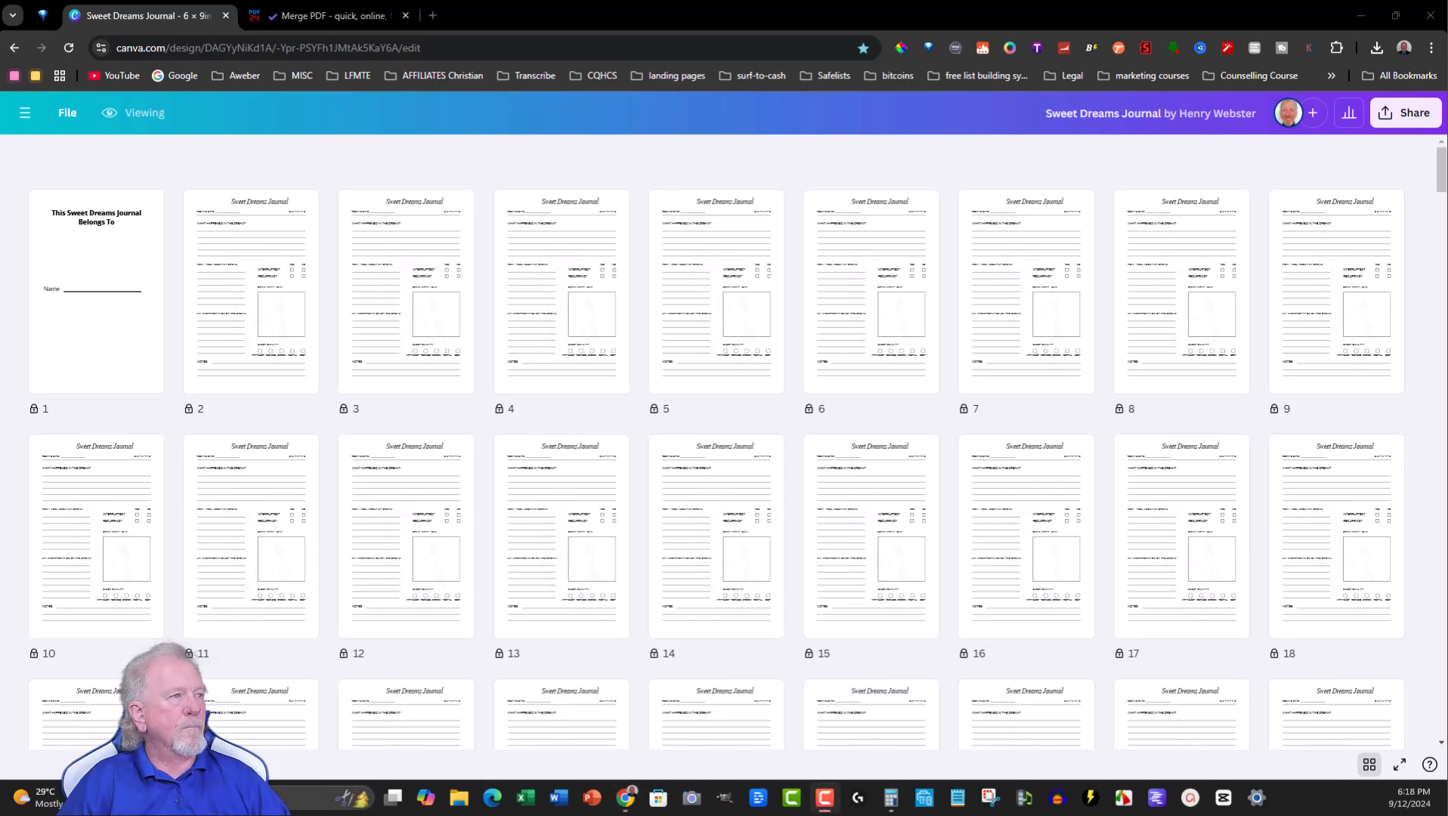
click(1402, 121)
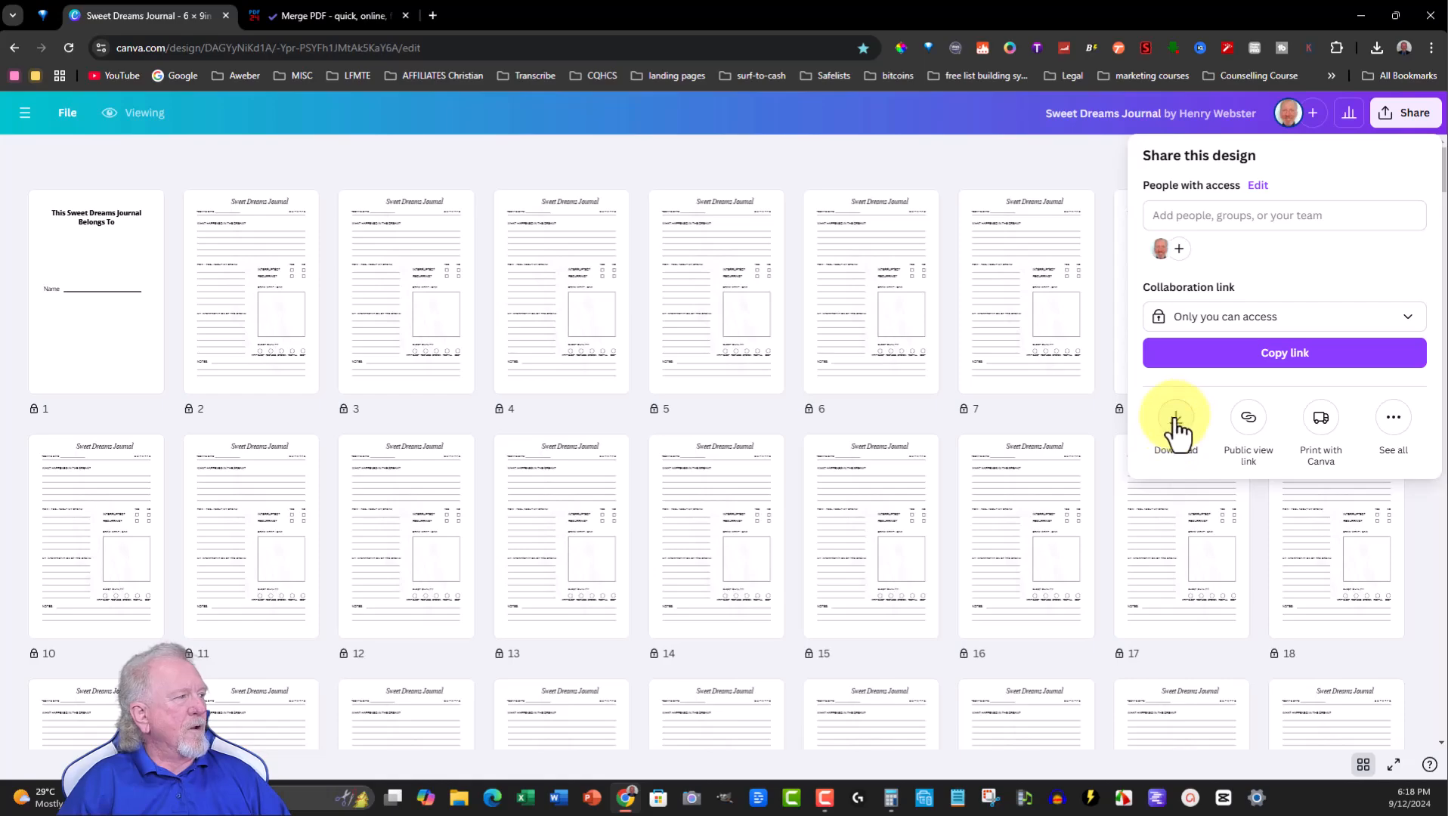
click(1176, 423)
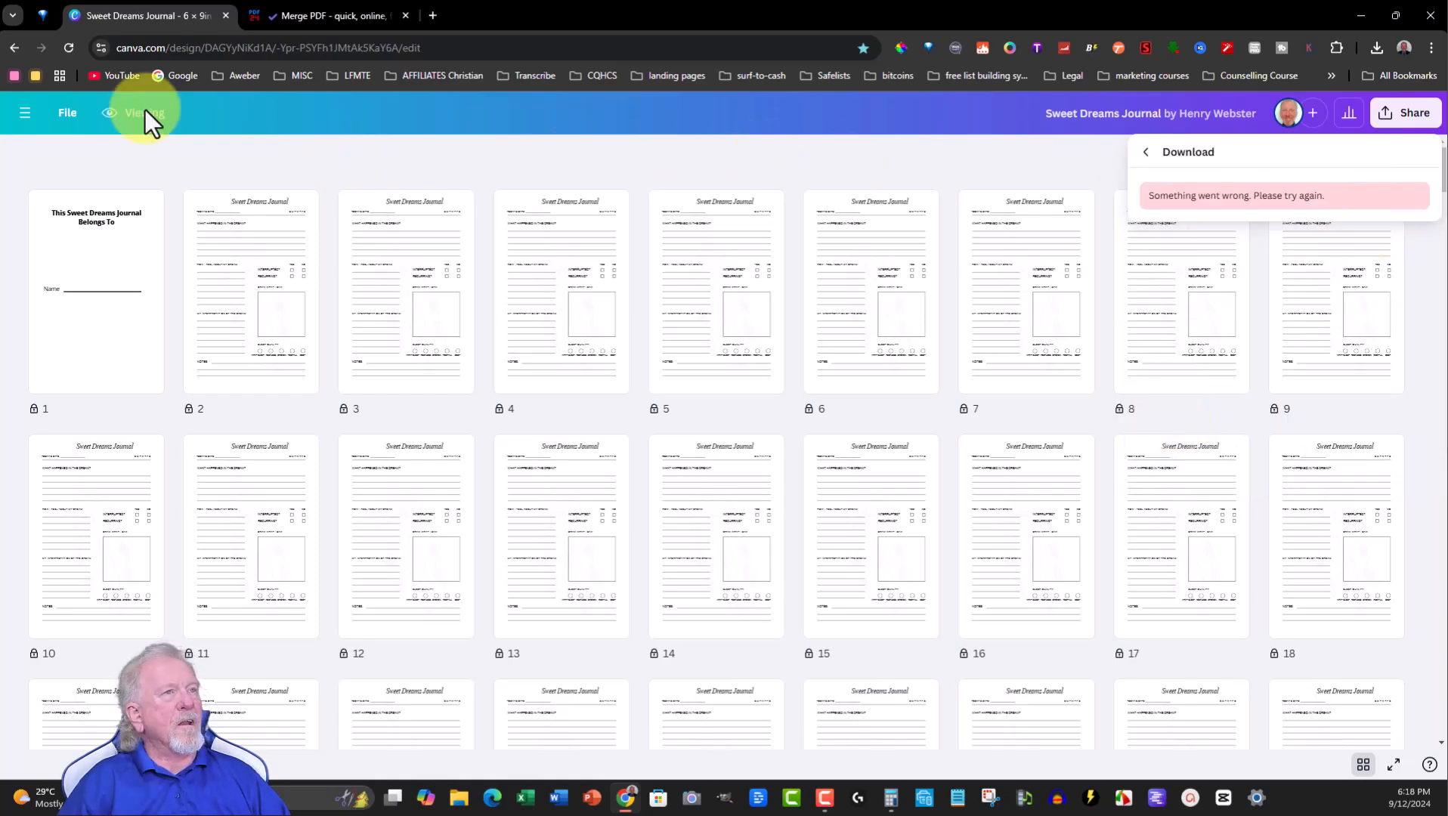
- Reload the page and show all pages in grid view
click(68, 46)
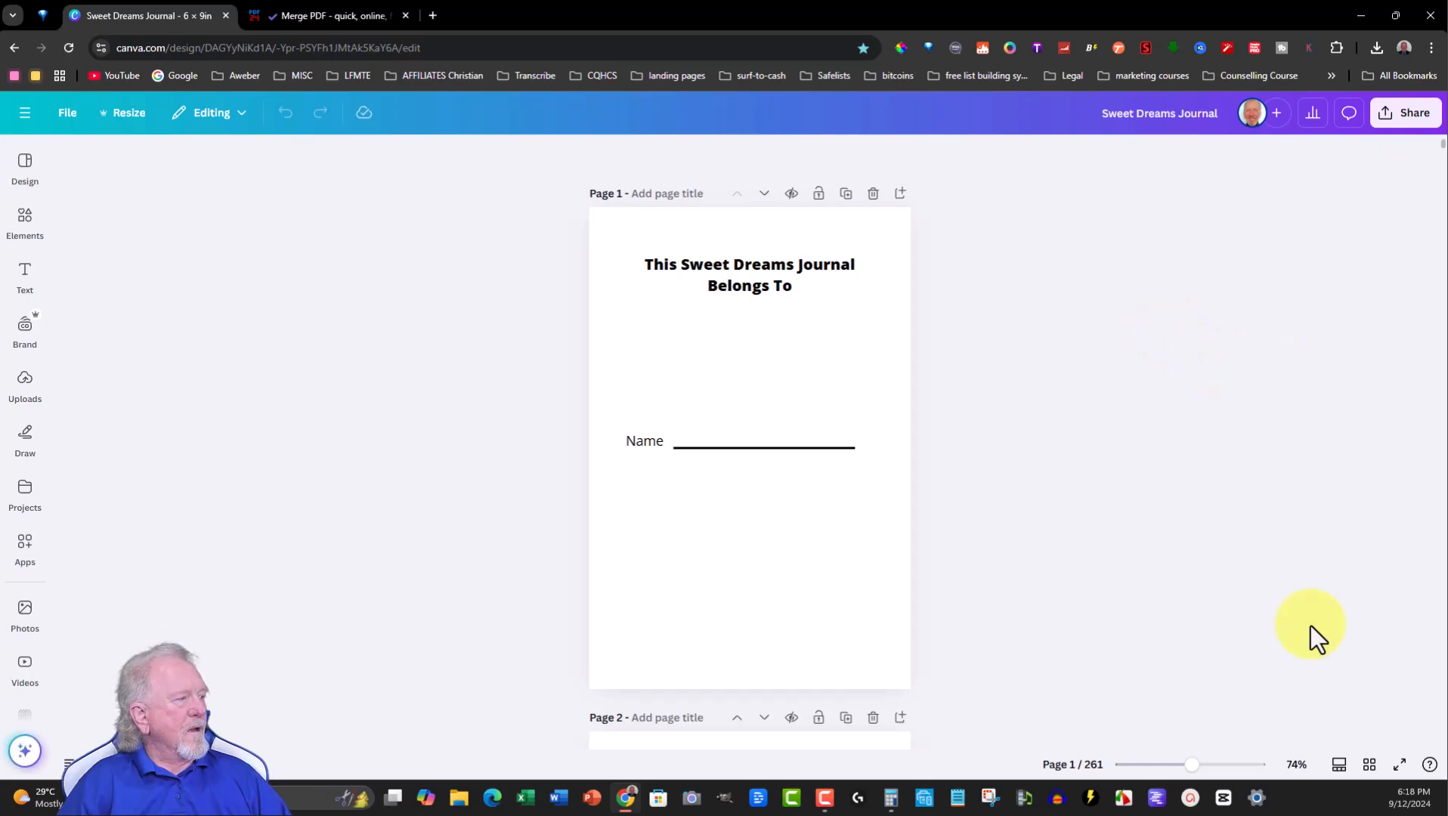
click(1370, 764)
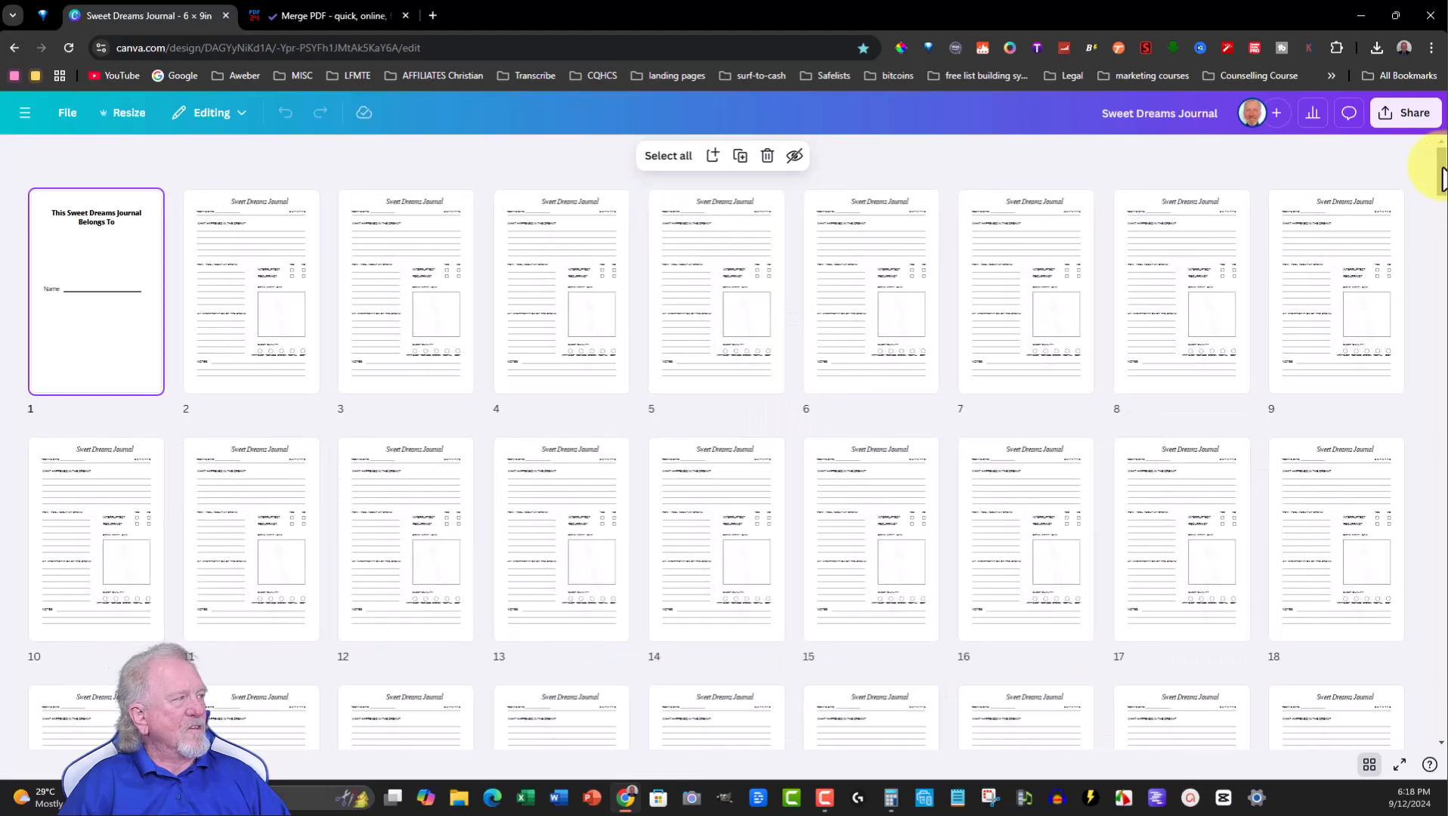
- Select the last row of interior pages at the end of the design and duplicate them twice
drag(1440, 179, 1441, 727)
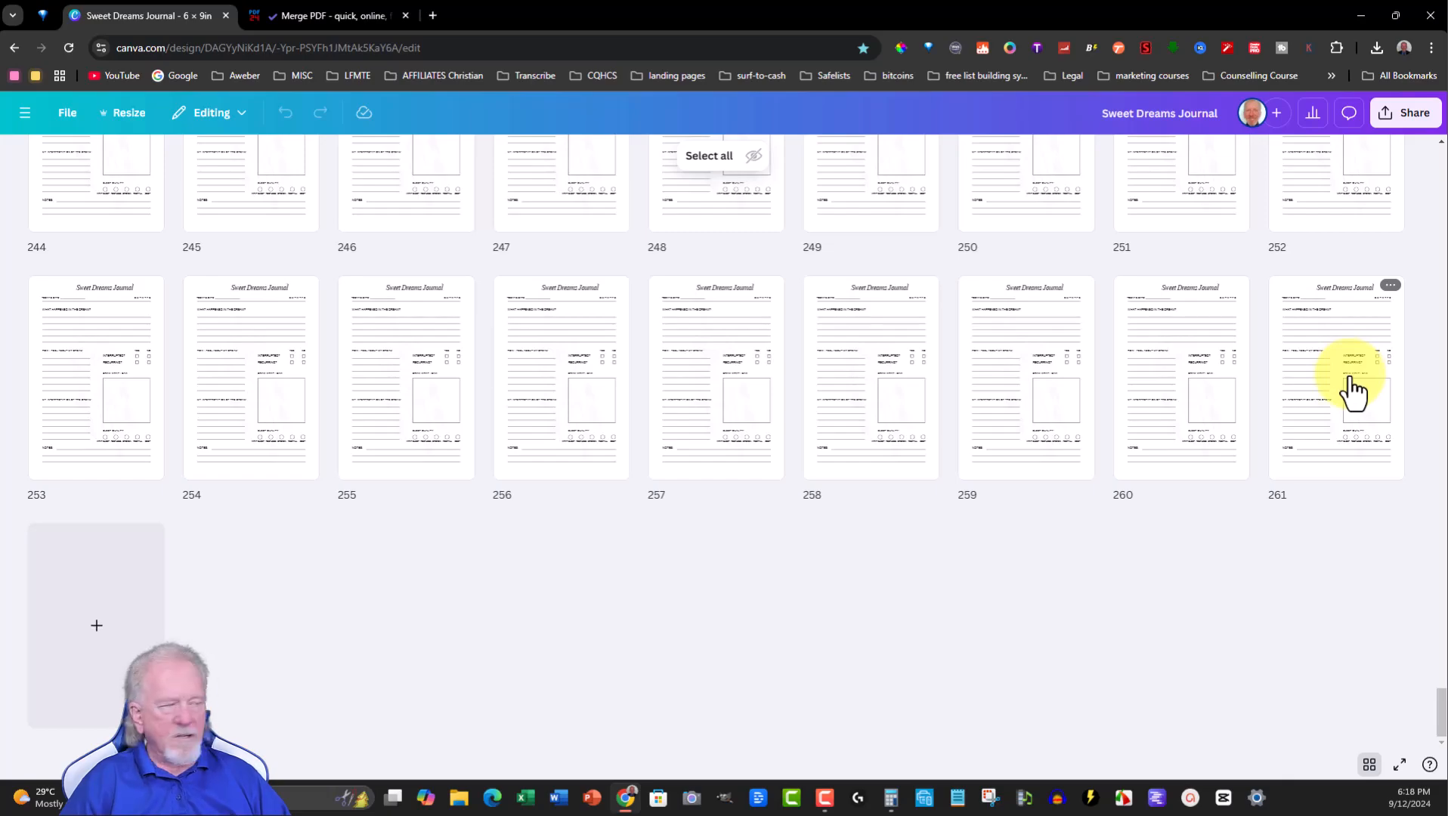
drag(1353, 393, 1344, 226)
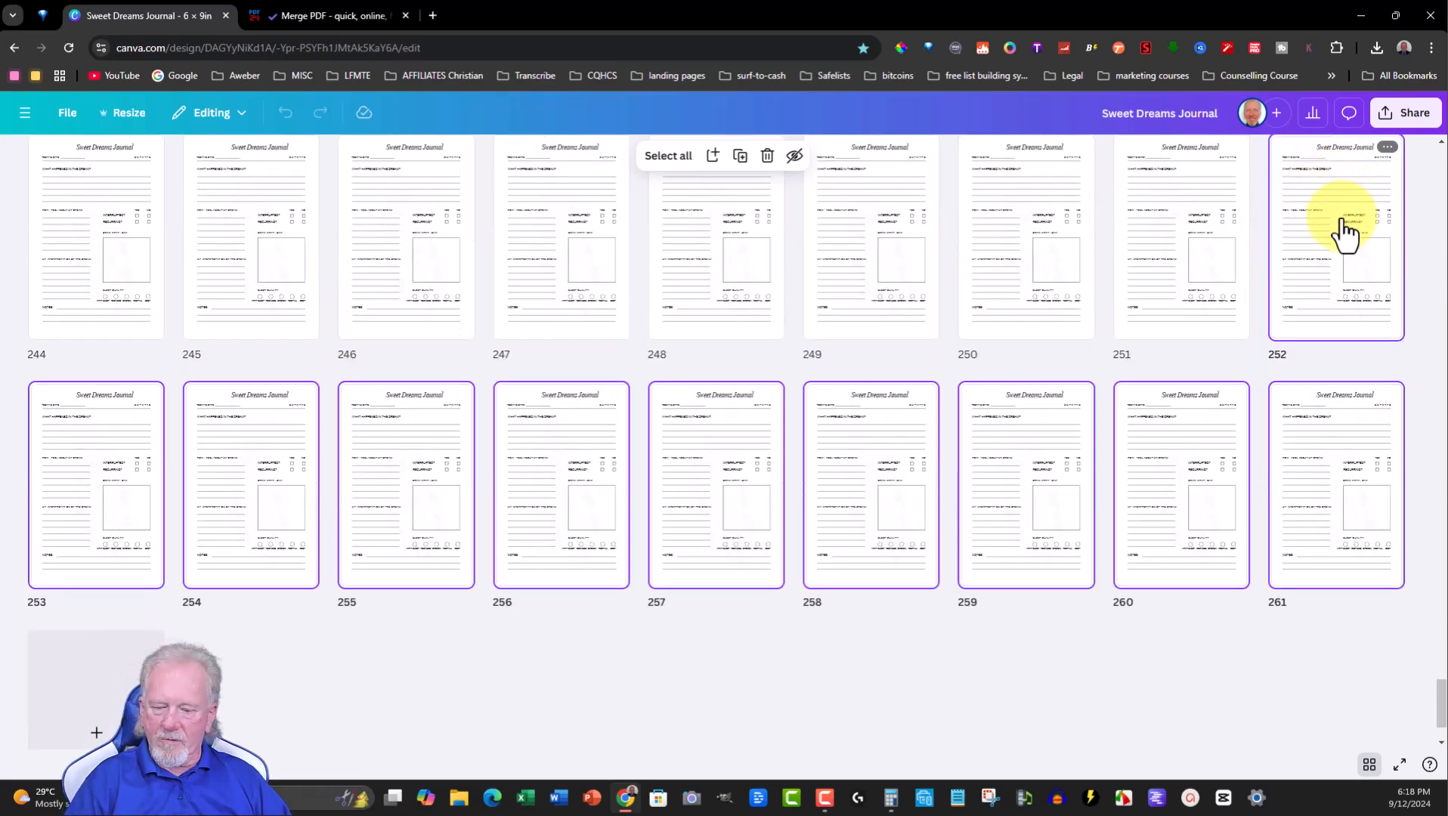
key(ctrl+d)
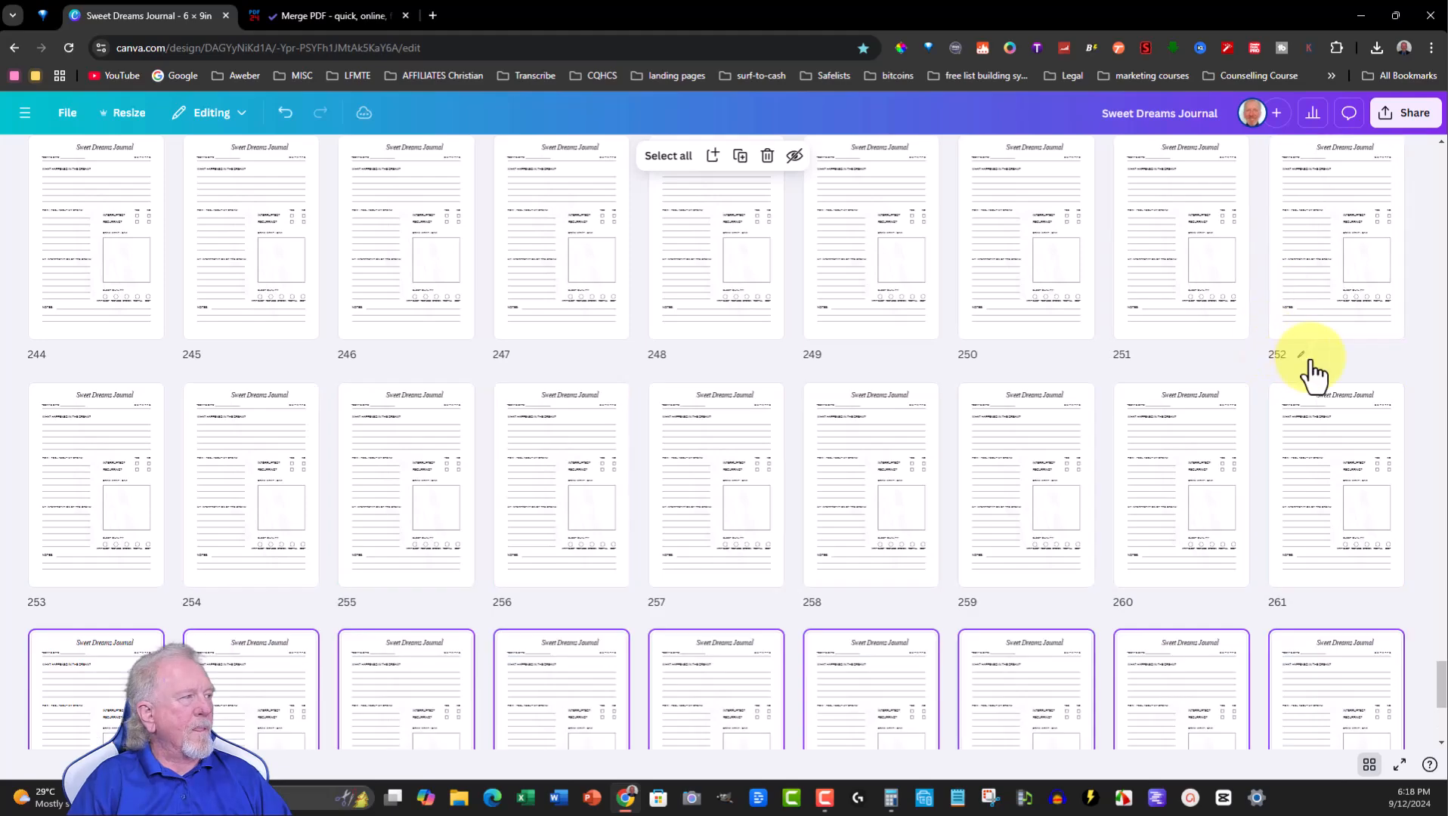
scroll(977, 356, down, 5)
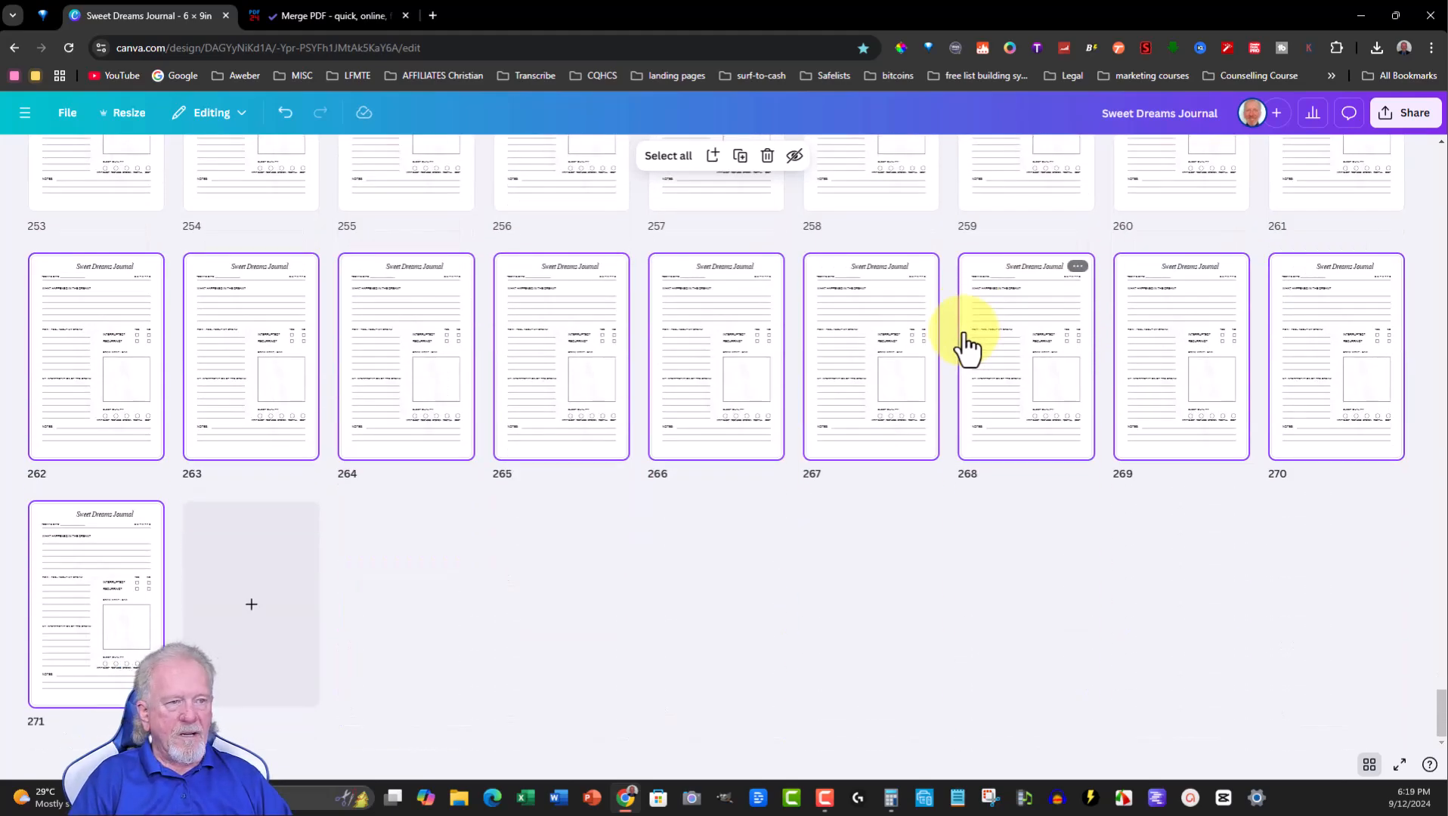
key(ctrl+d)
scroll(747, 365, down, 3)
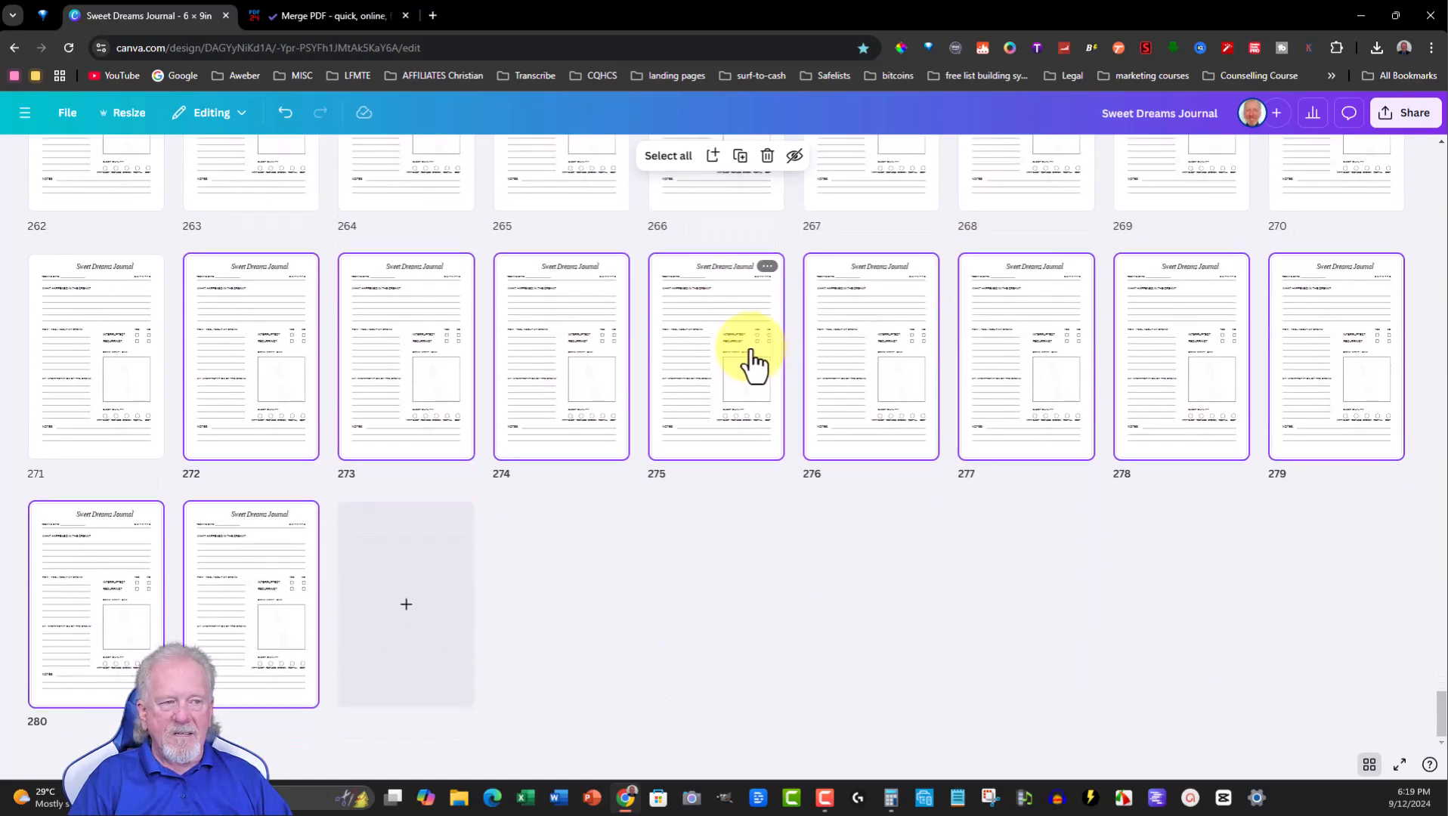
- Duplicate the newest selected pages once more and dismiss the save dialog
key(ctrl+d)
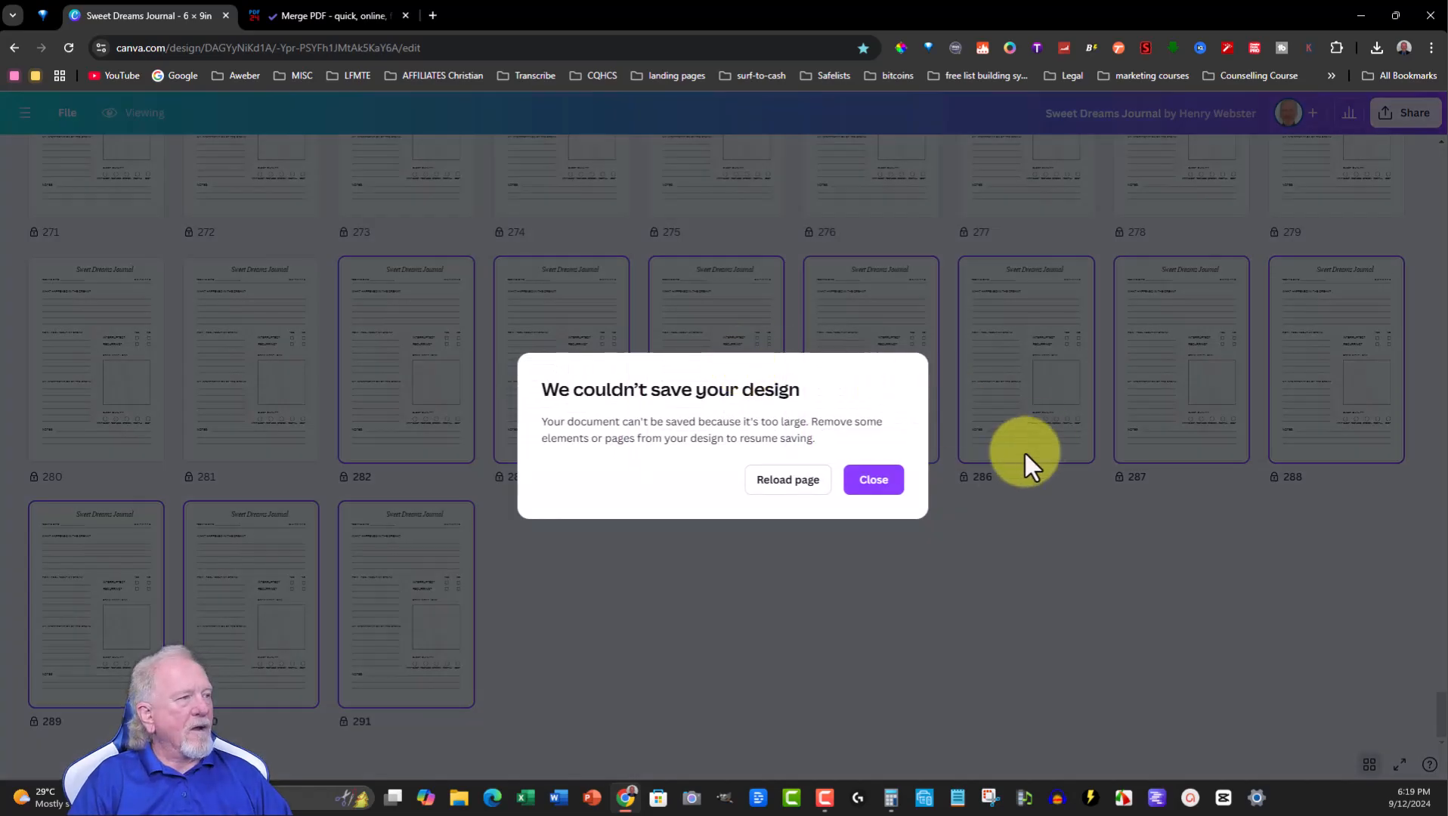
click(873, 480)
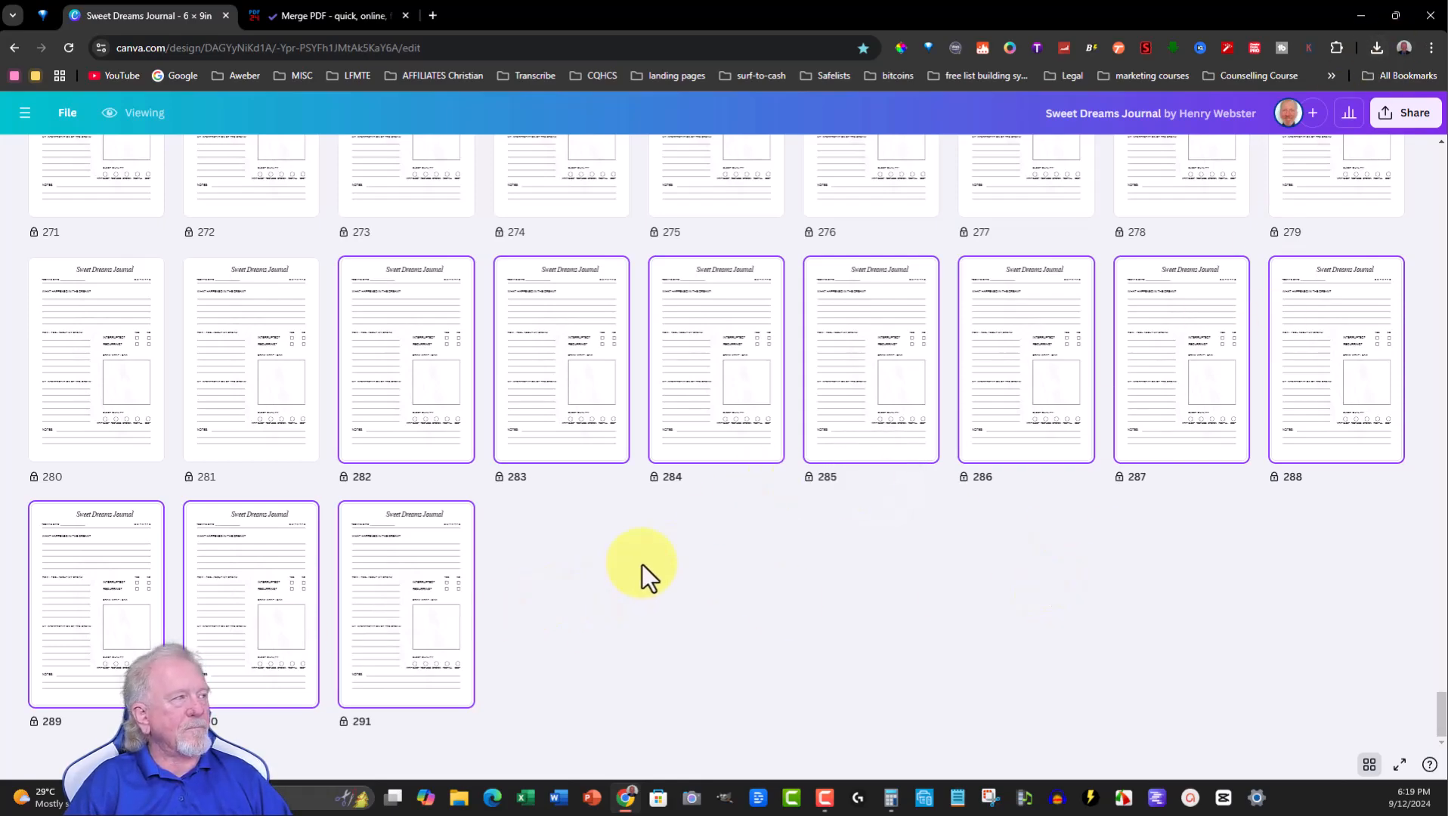
- Try to download the design, then reload the page
click(1409, 115)
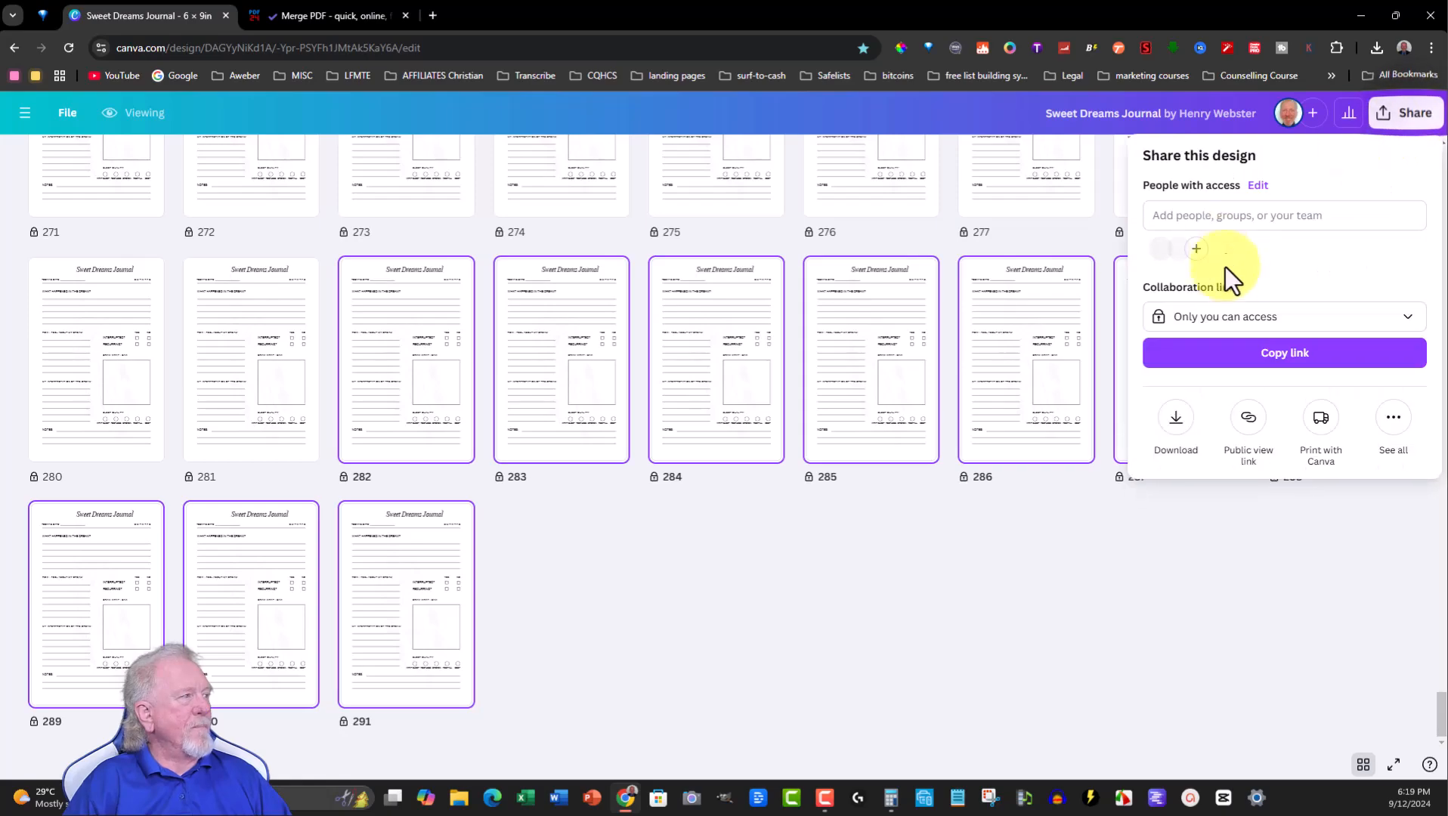
click(1175, 419)
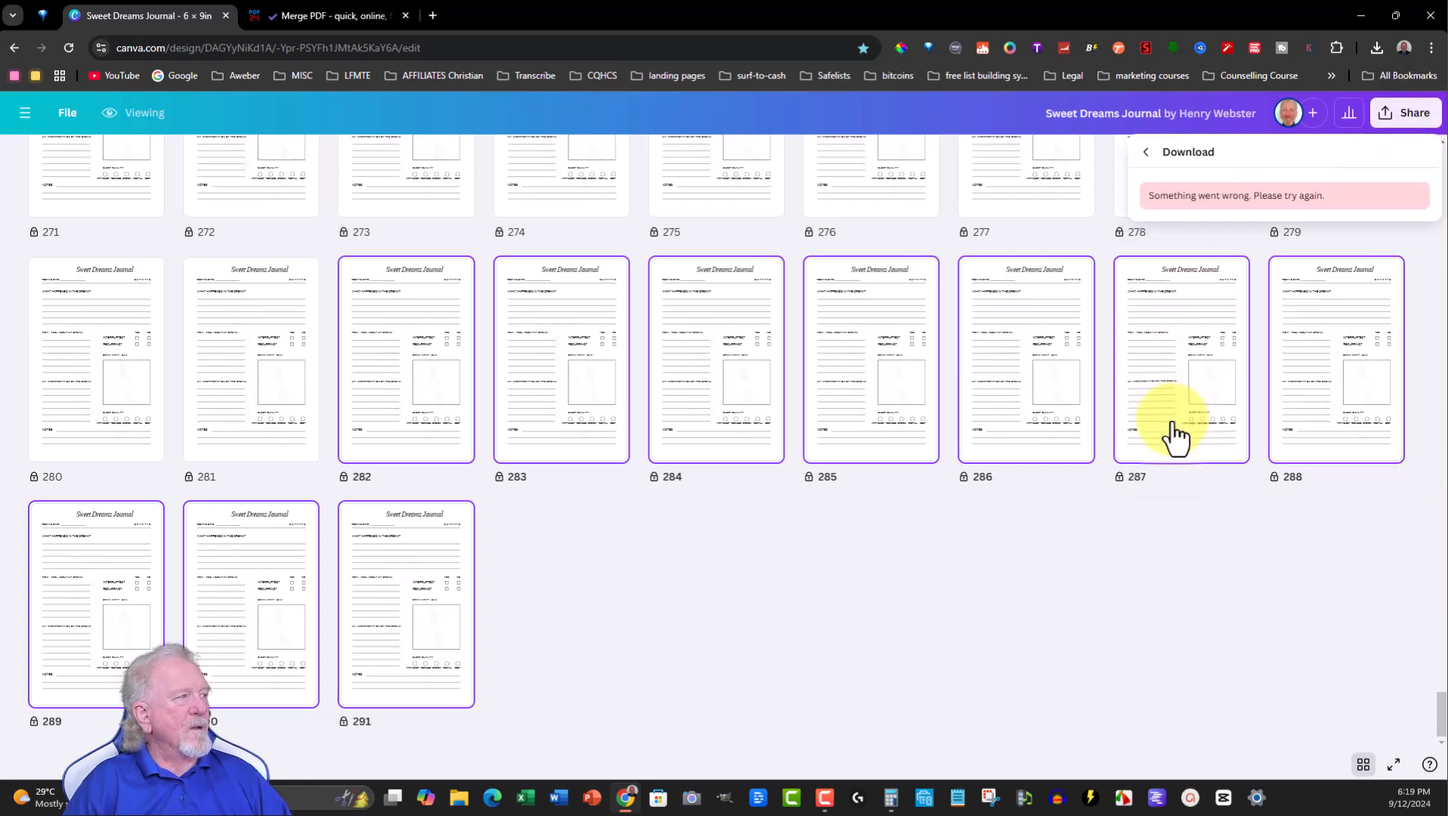
click(68, 47)
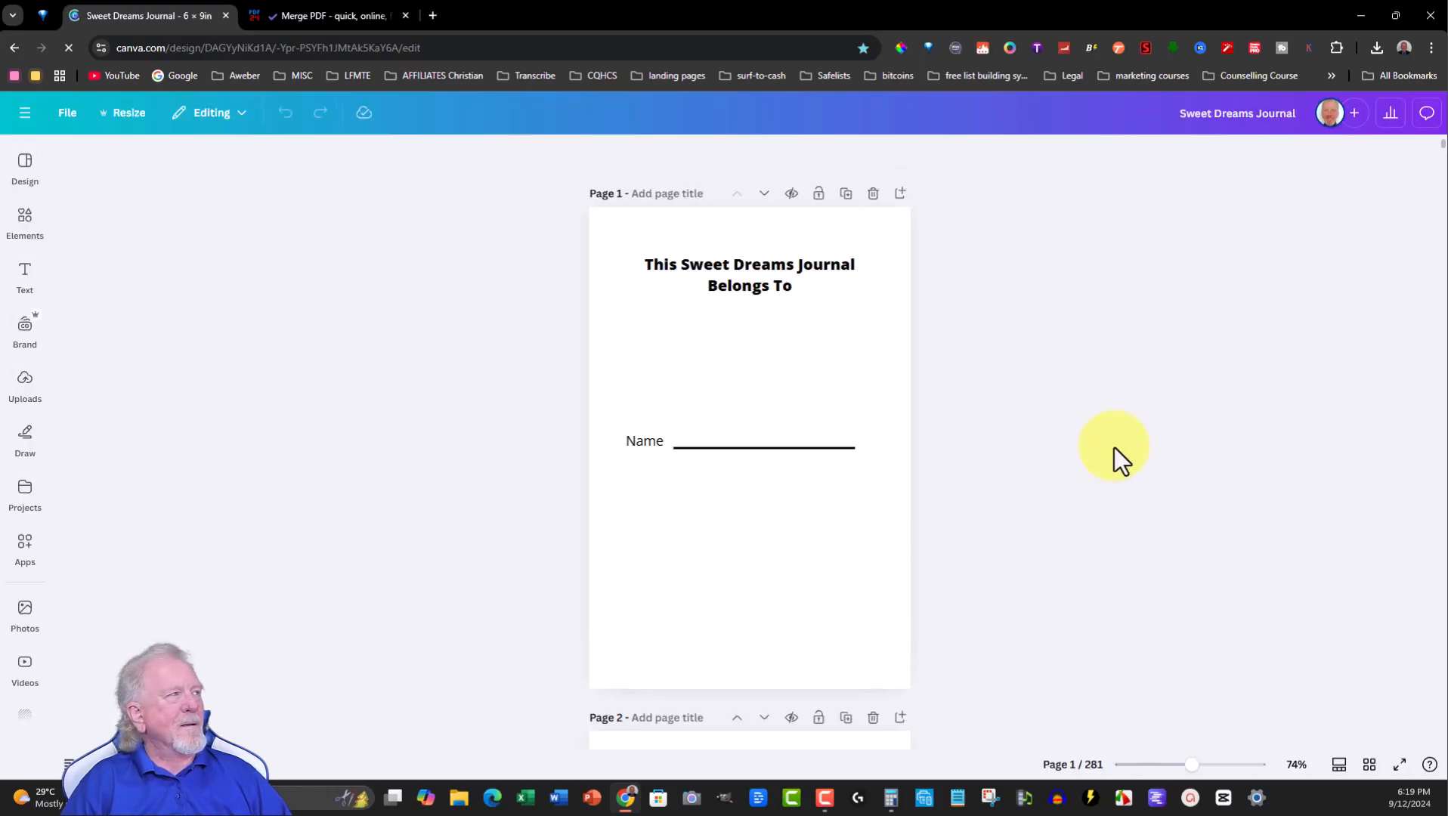
- In grid view, download all pages of the design as a PDF Print file
click(1369, 765)
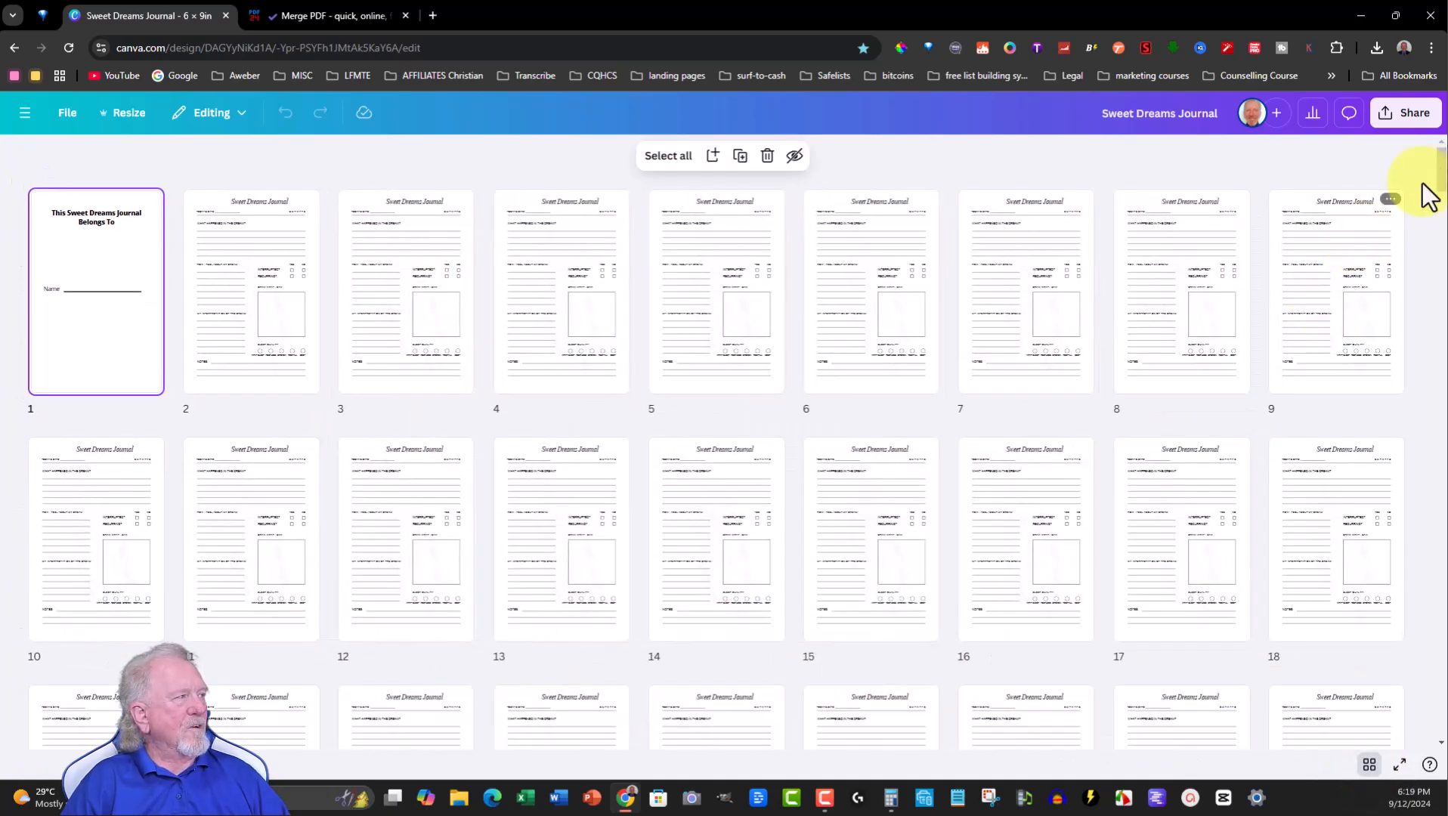
drag(1441, 174, 1433, 716)
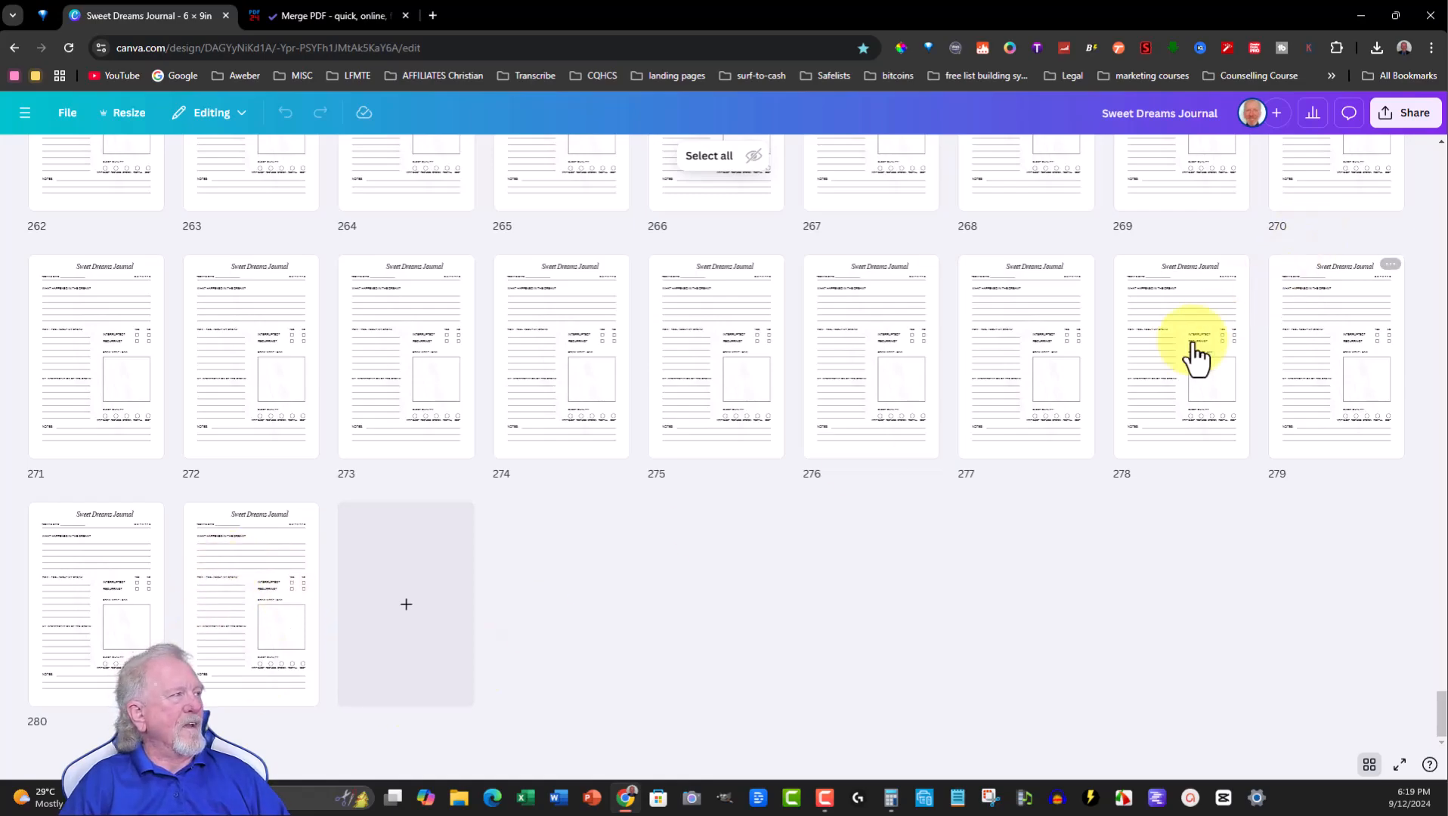
click(1408, 117)
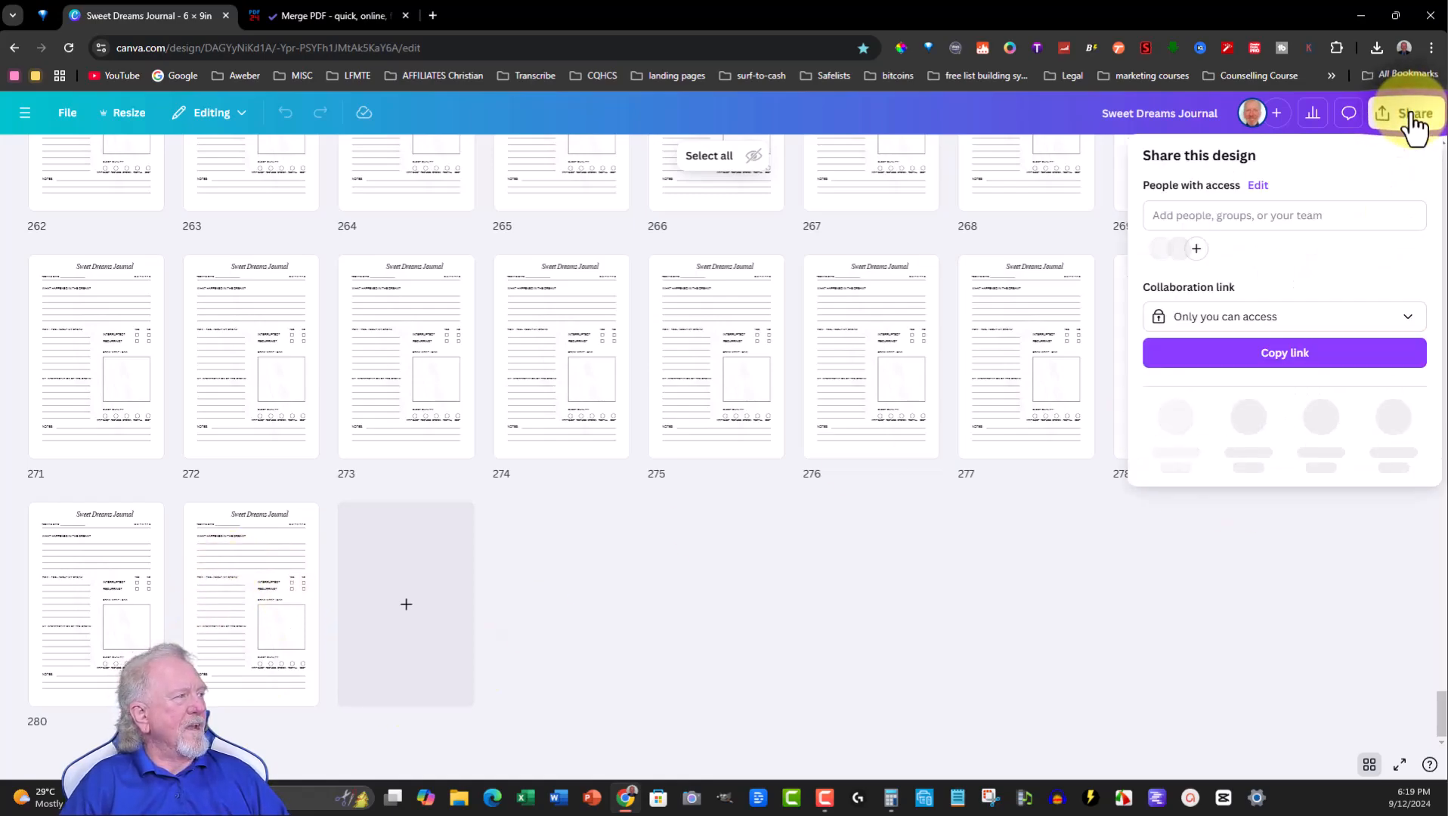
click(1175, 423)
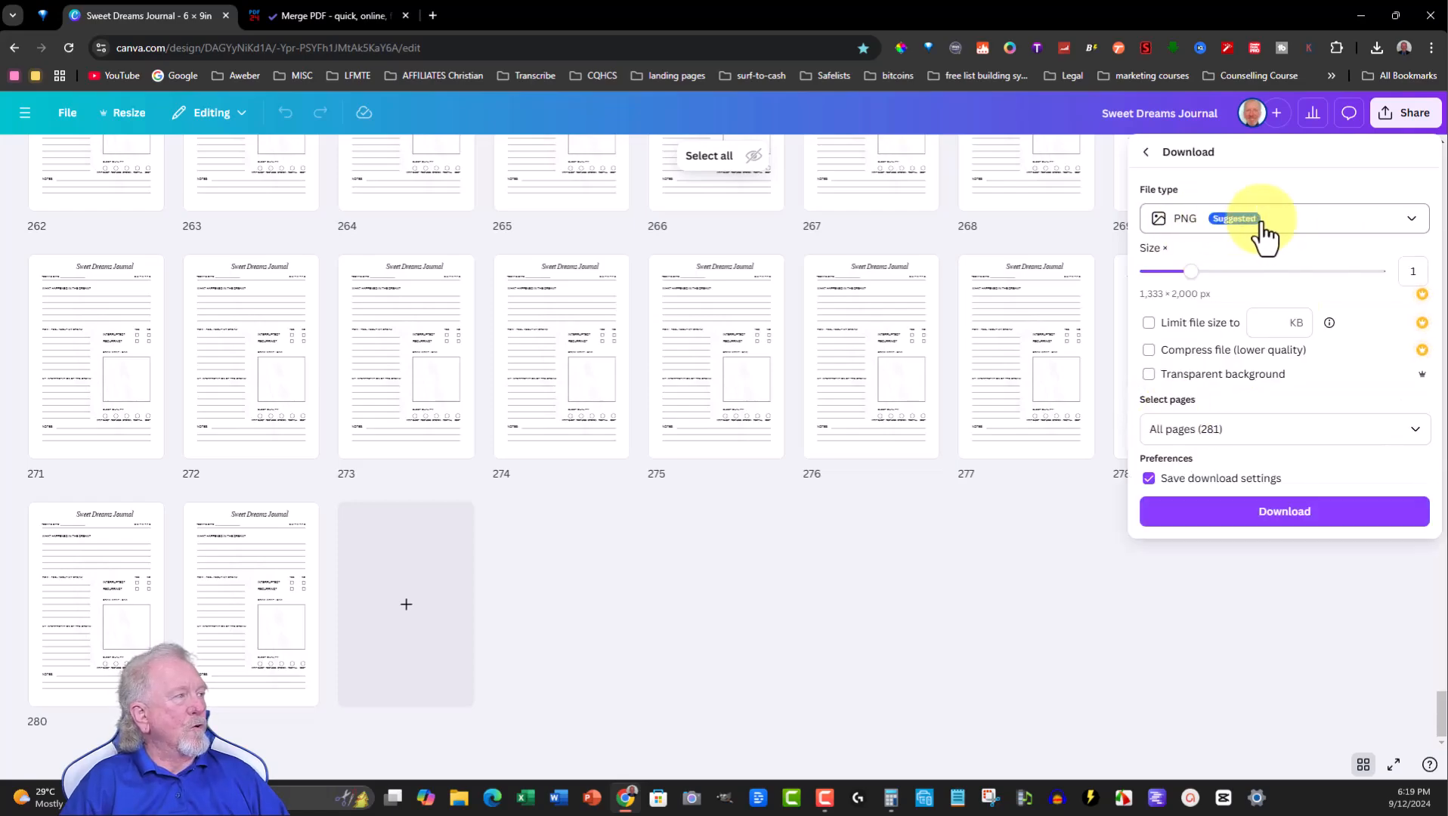
click(1416, 226)
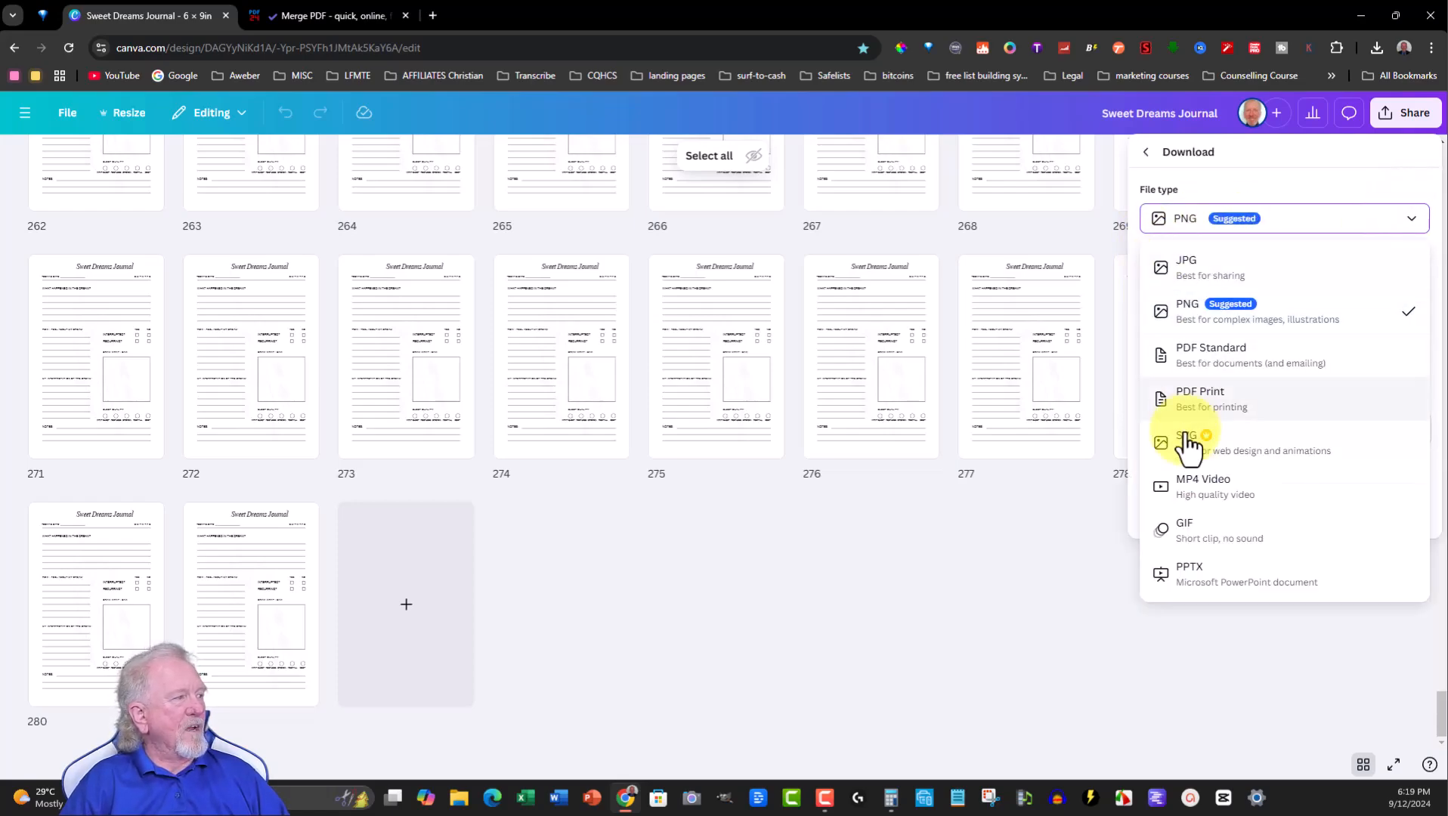
click(1196, 406)
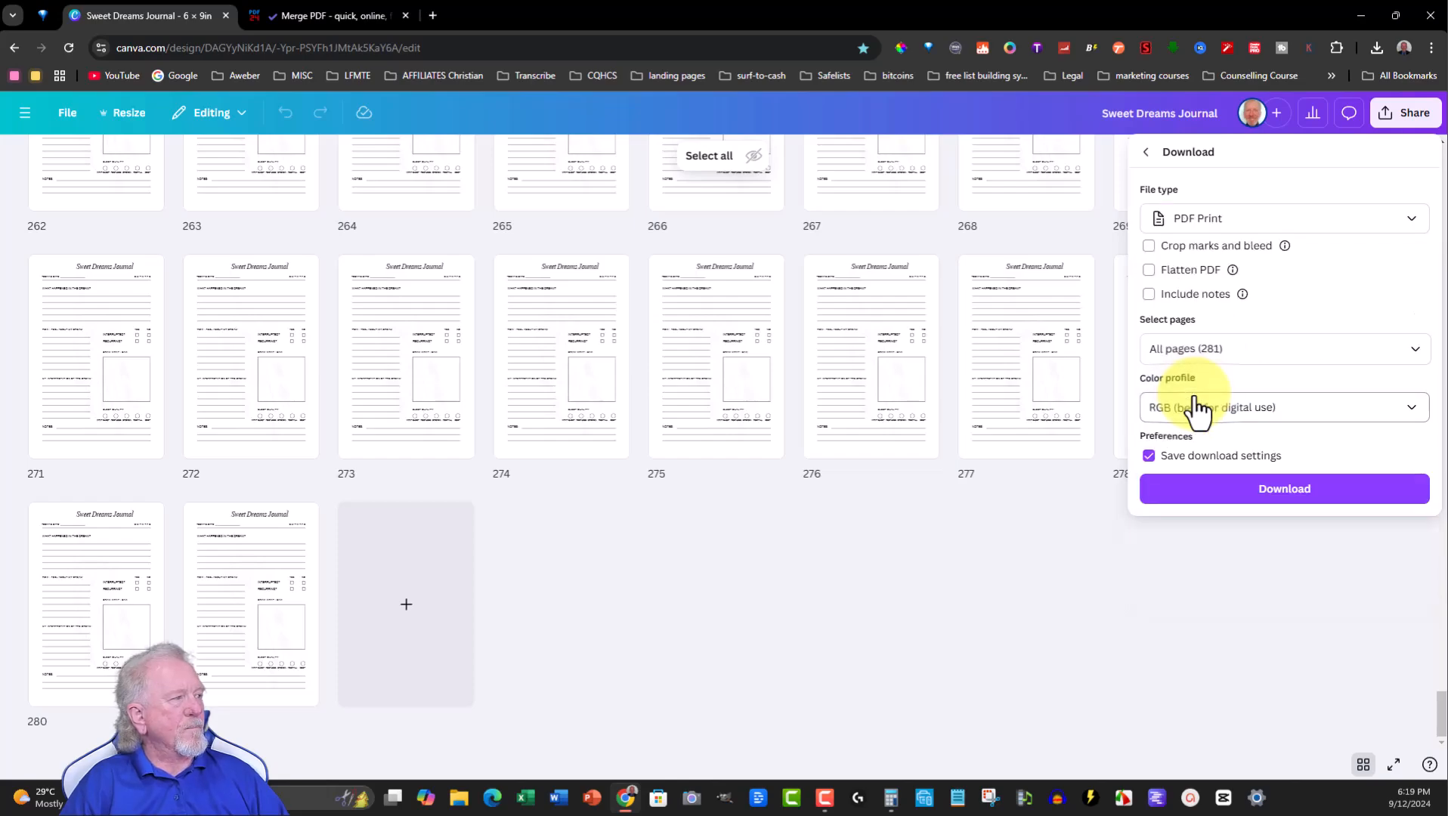
click(1284, 489)
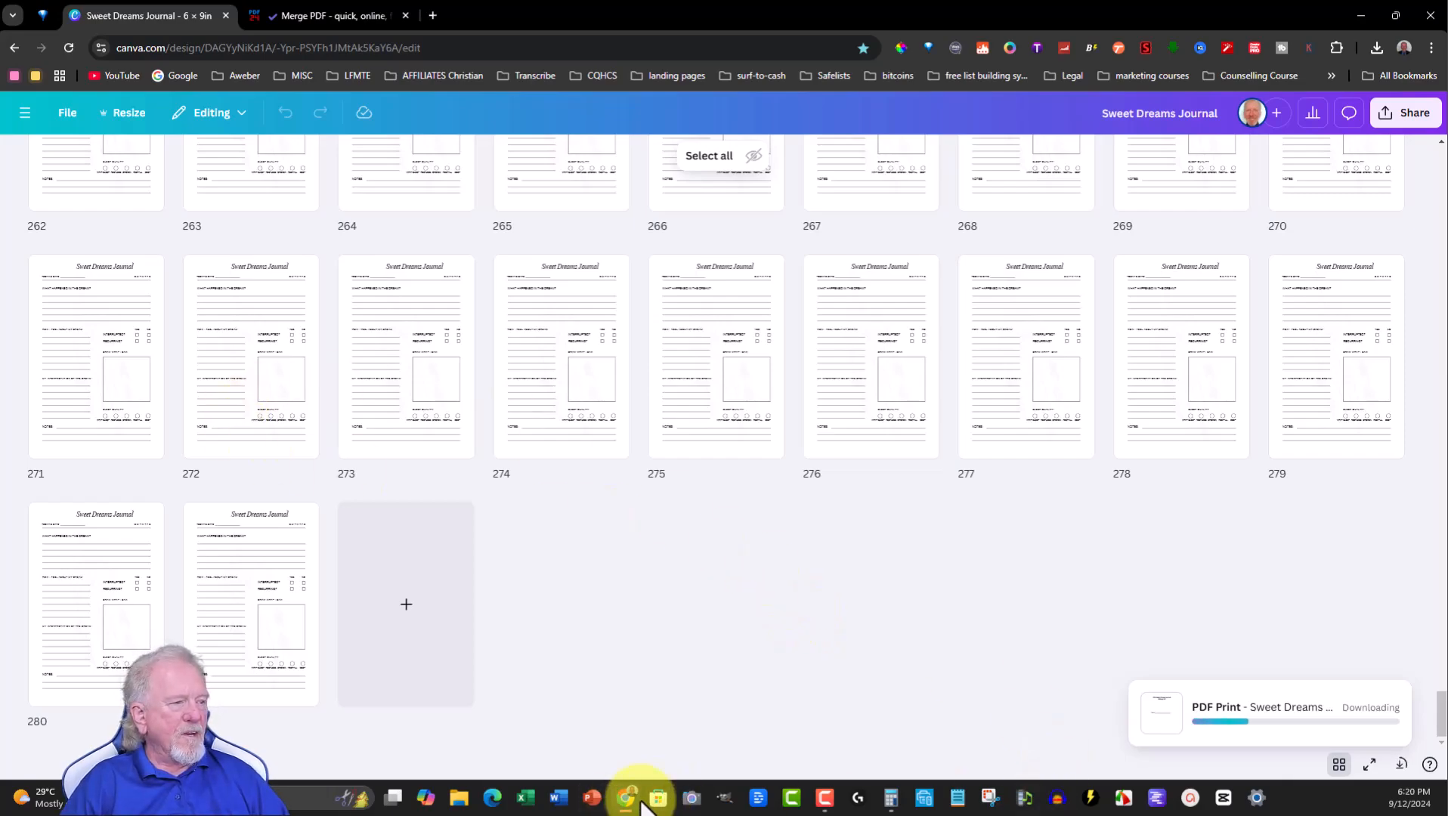
- Open Calculator and subtract 281 from 370
click(892, 798)
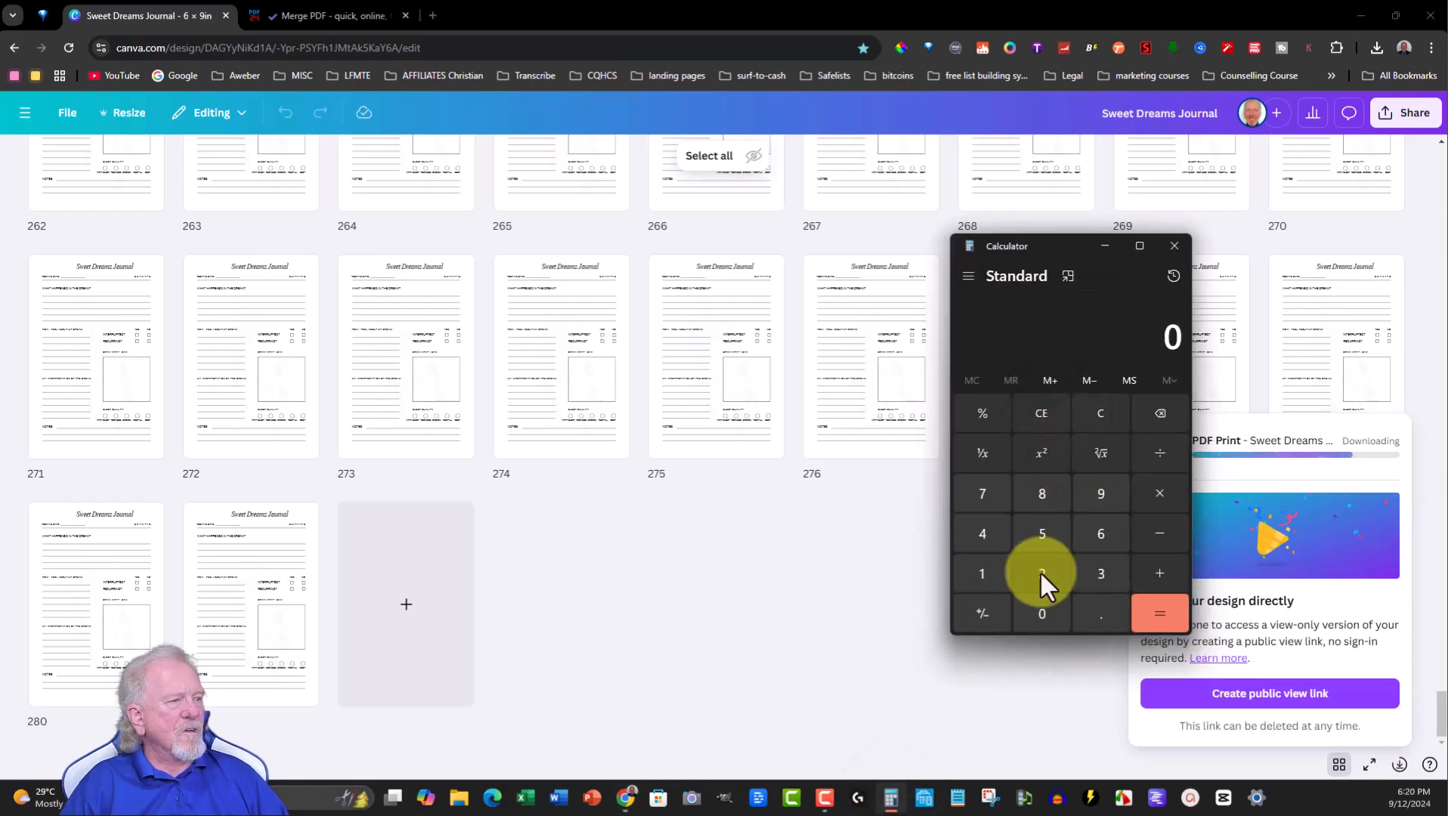
click(1103, 570)
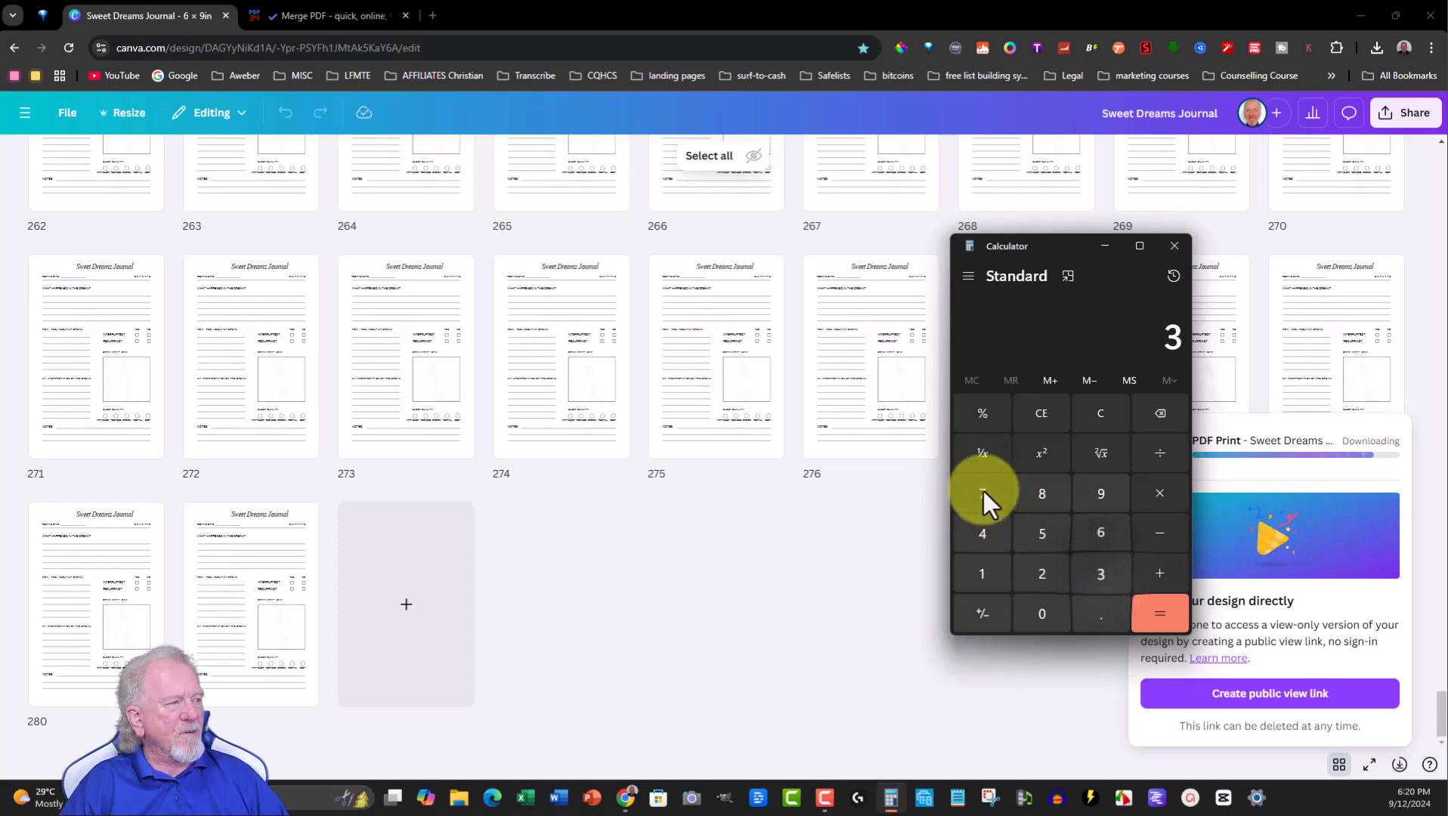
click(1040, 612)
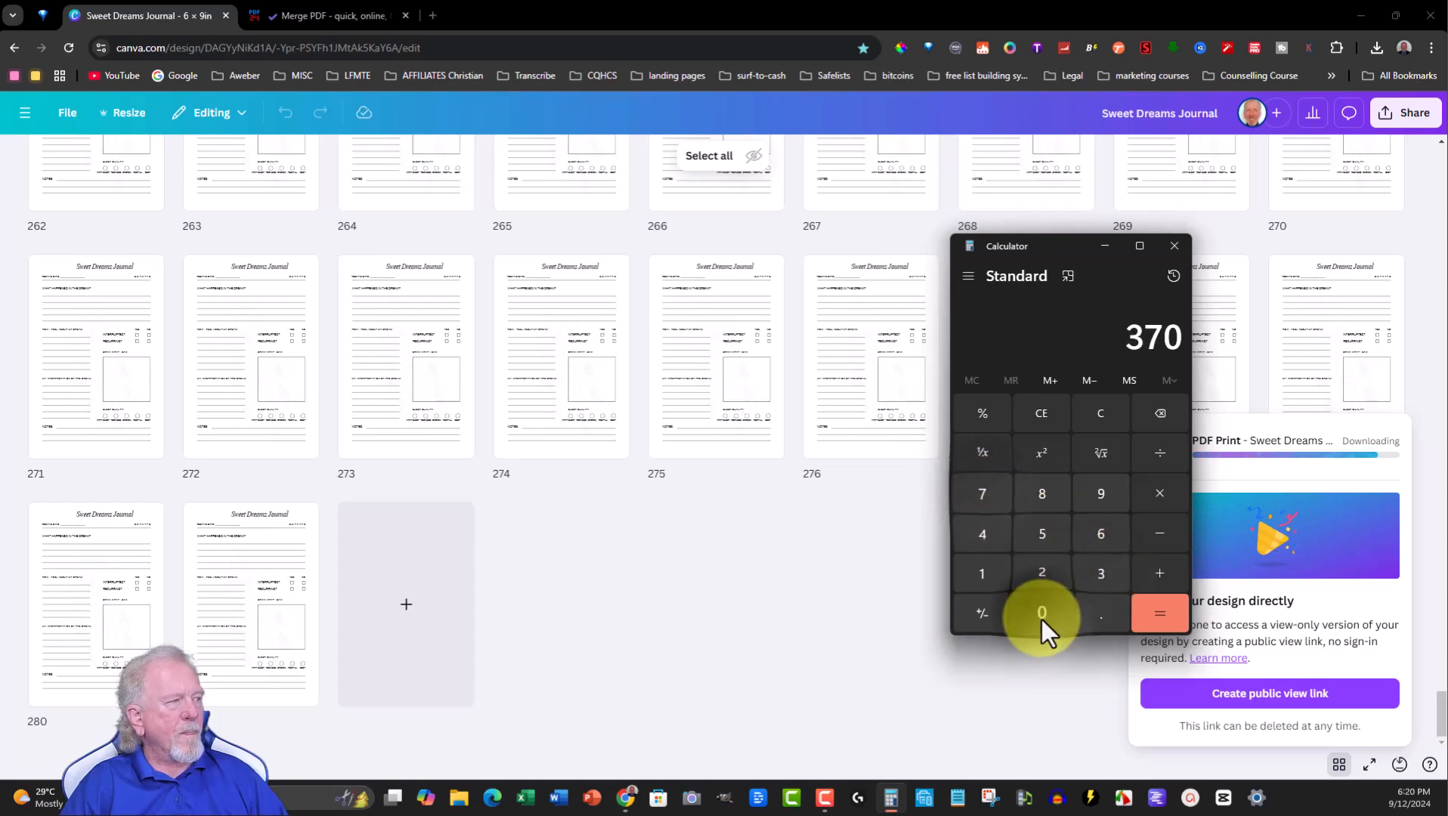
click(1157, 534)
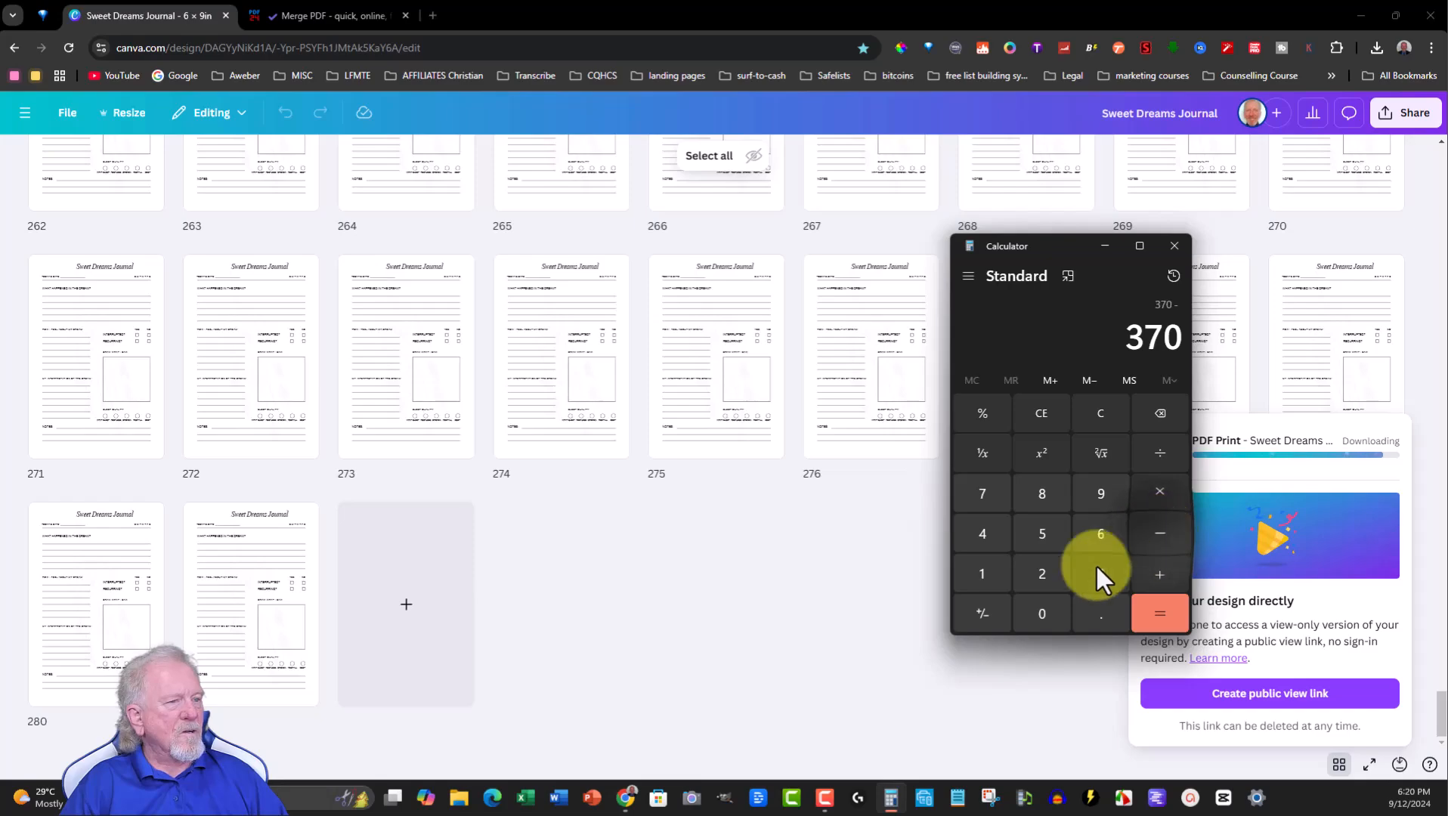
click(1040, 572)
click(1043, 493)
click(982, 574)
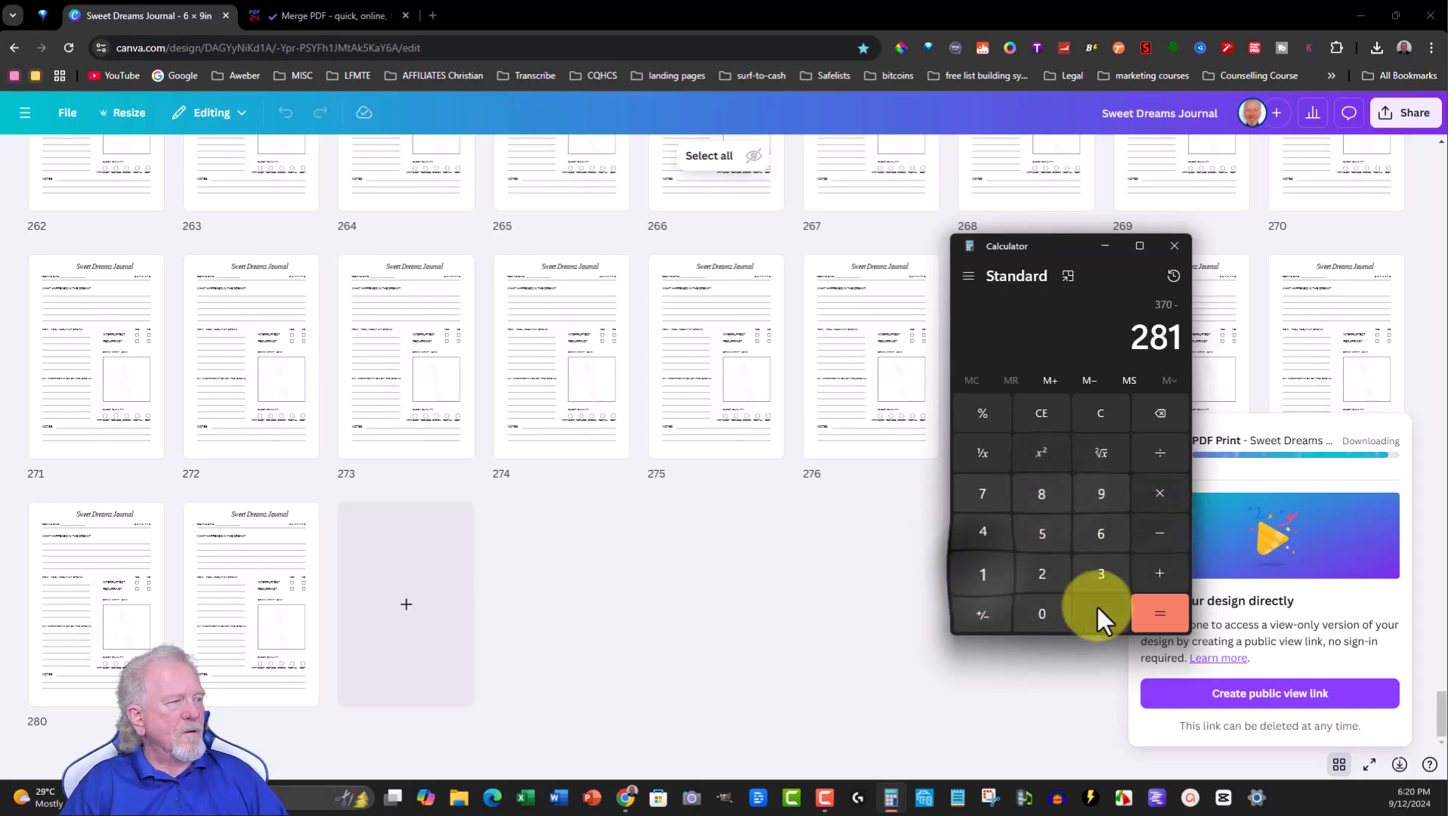
click(1173, 612)
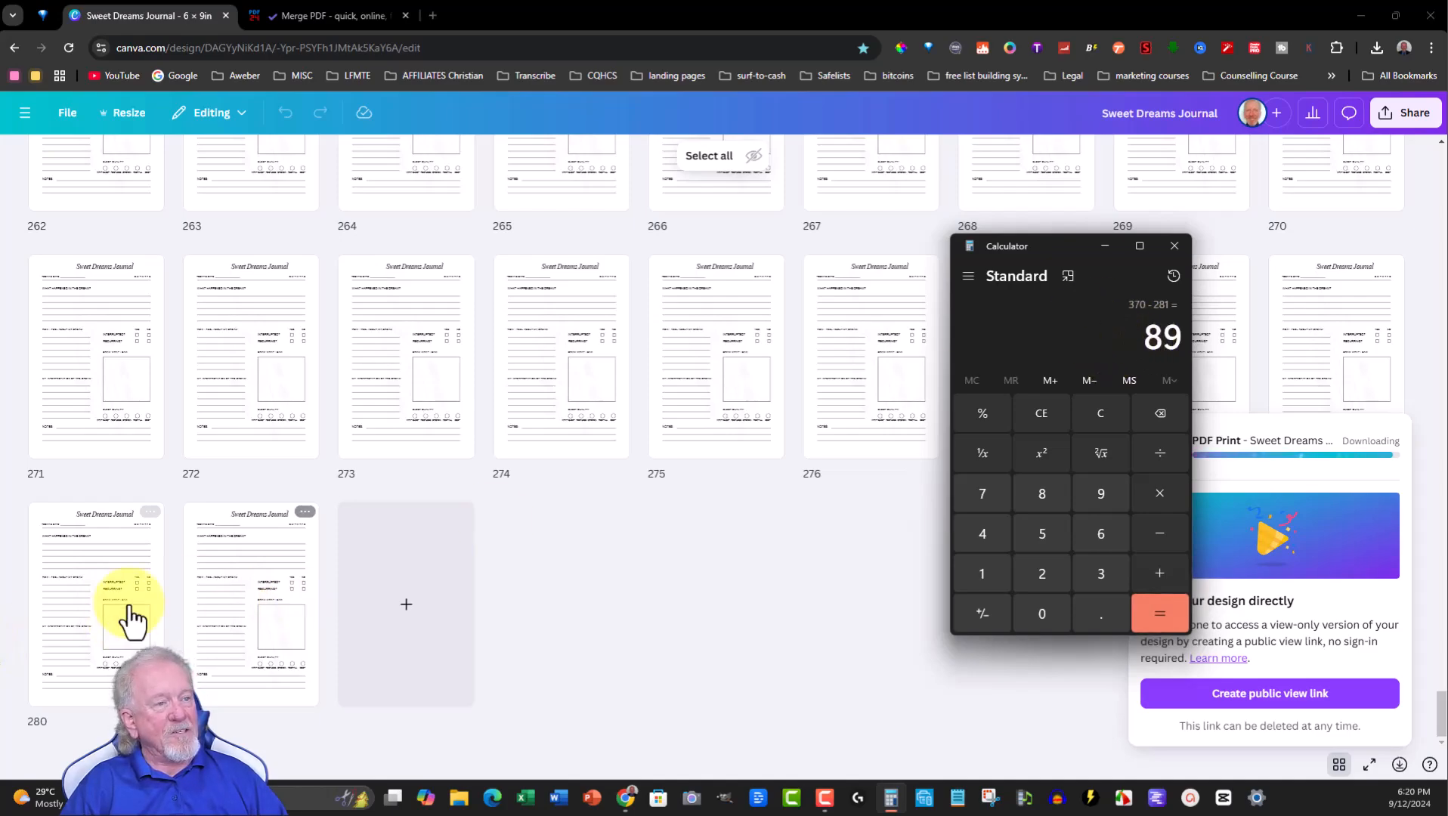
- Save the downloaded PDF as Sweet Dreams Journal.pdf on the Desktop and close its preview tab
click(1105, 244)
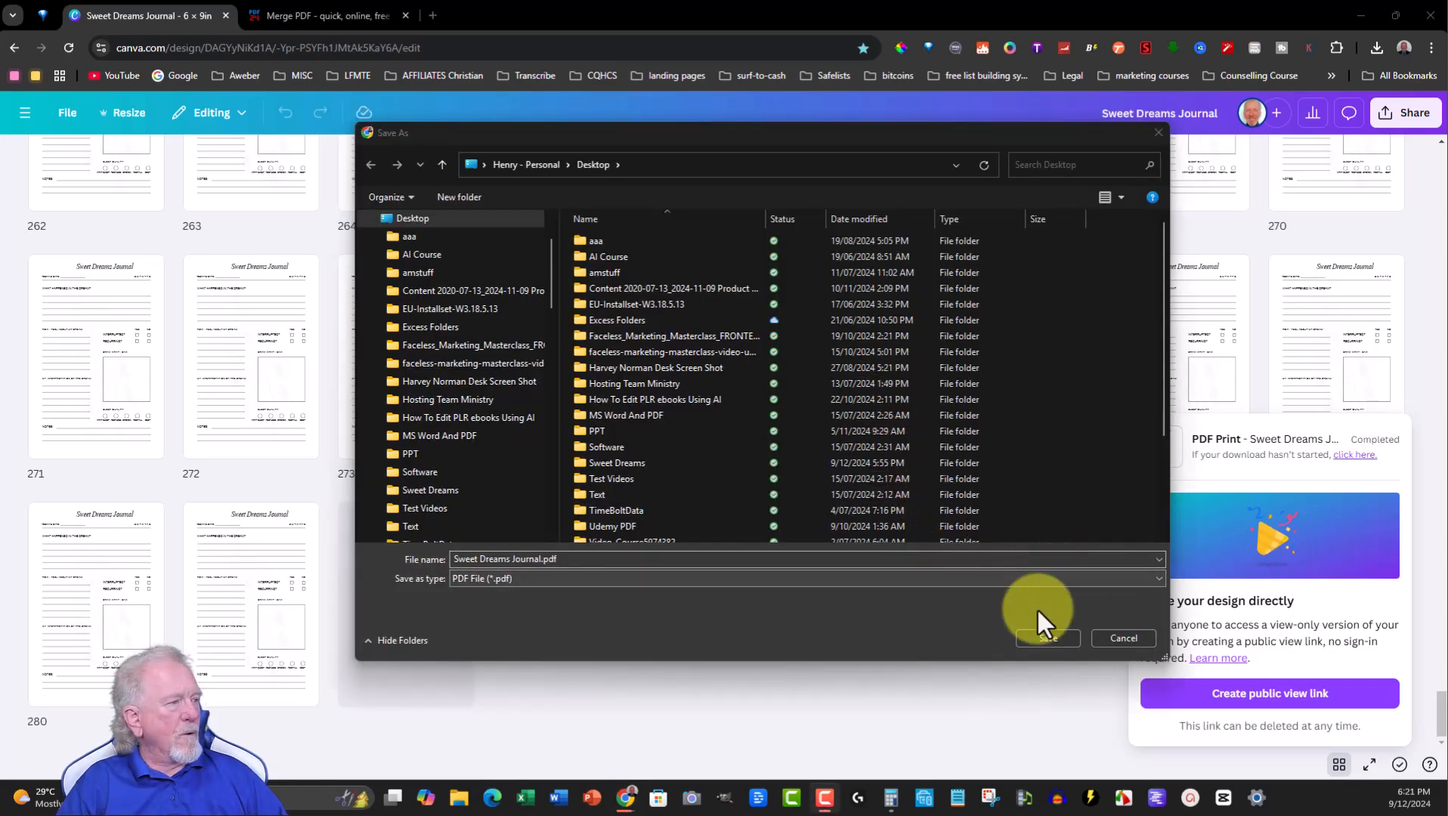
click(1039, 632)
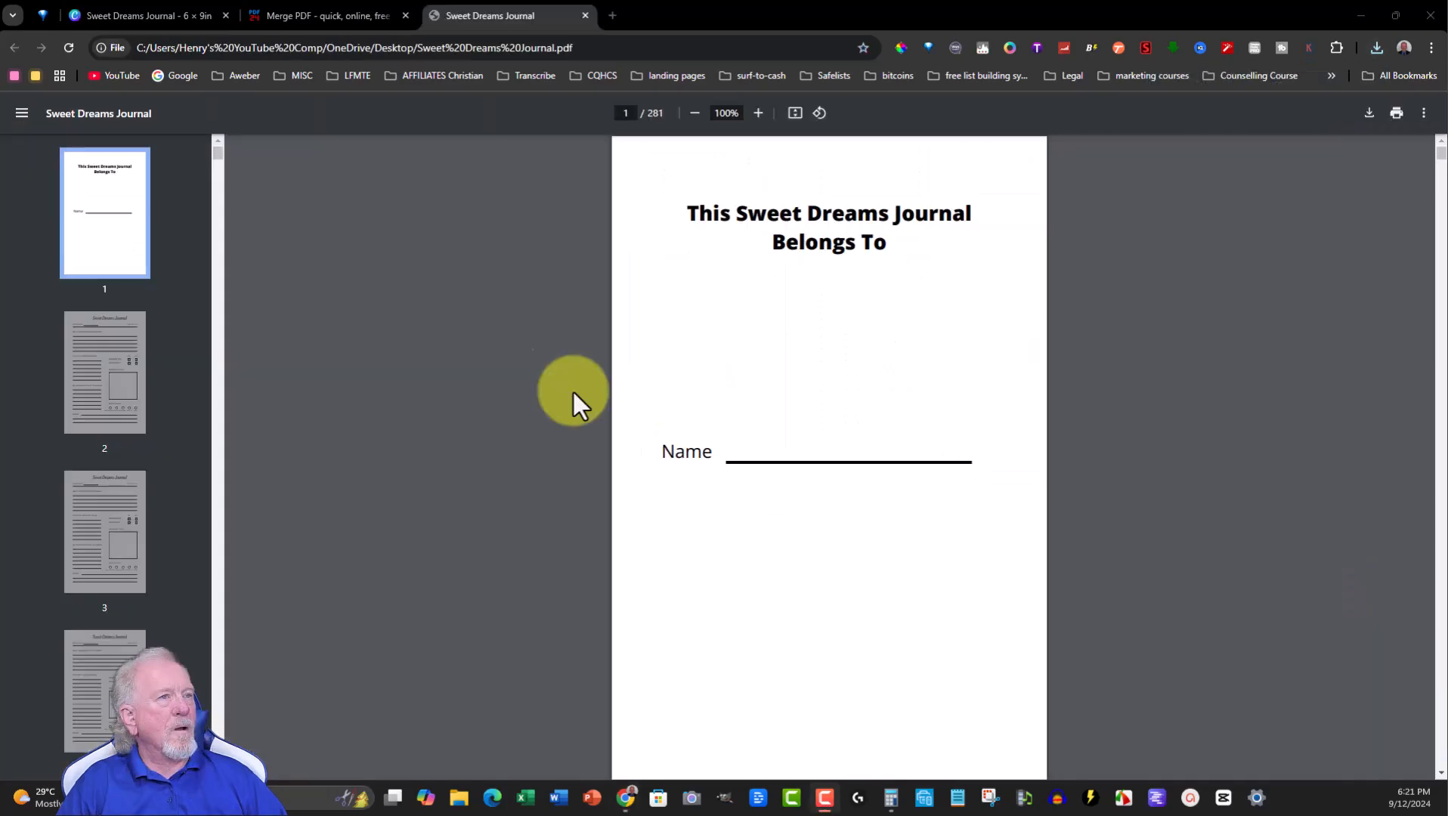
mouse_move(218, 153)
mouse_down()
mouse_move(175, 549)
mouse_move(216, 765)
mouse_move(217, 130)
mouse_up()
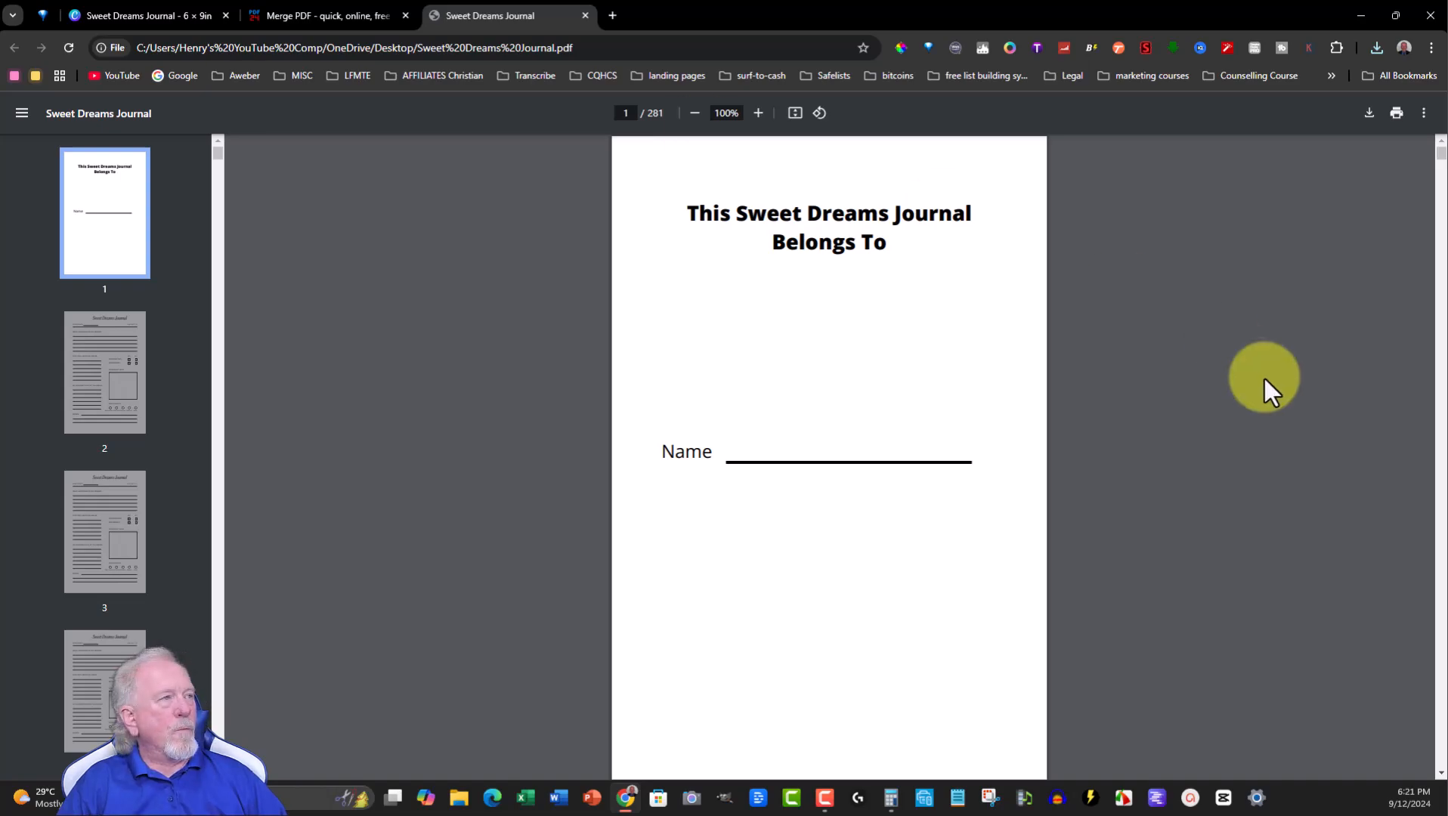
click(585, 15)
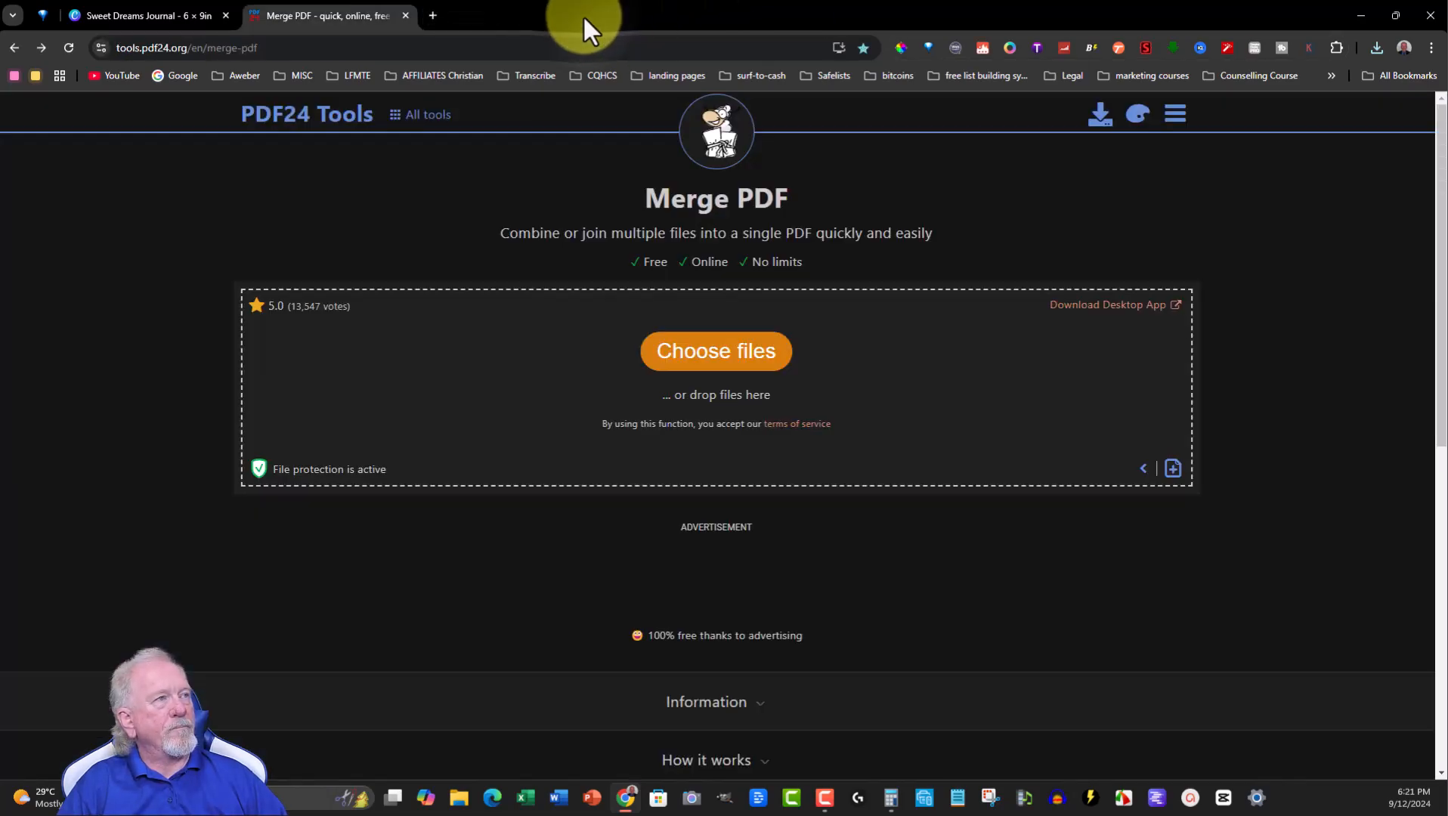
- Return to the design and browse back to the first pages in the scrolling page view
click(143, 15)
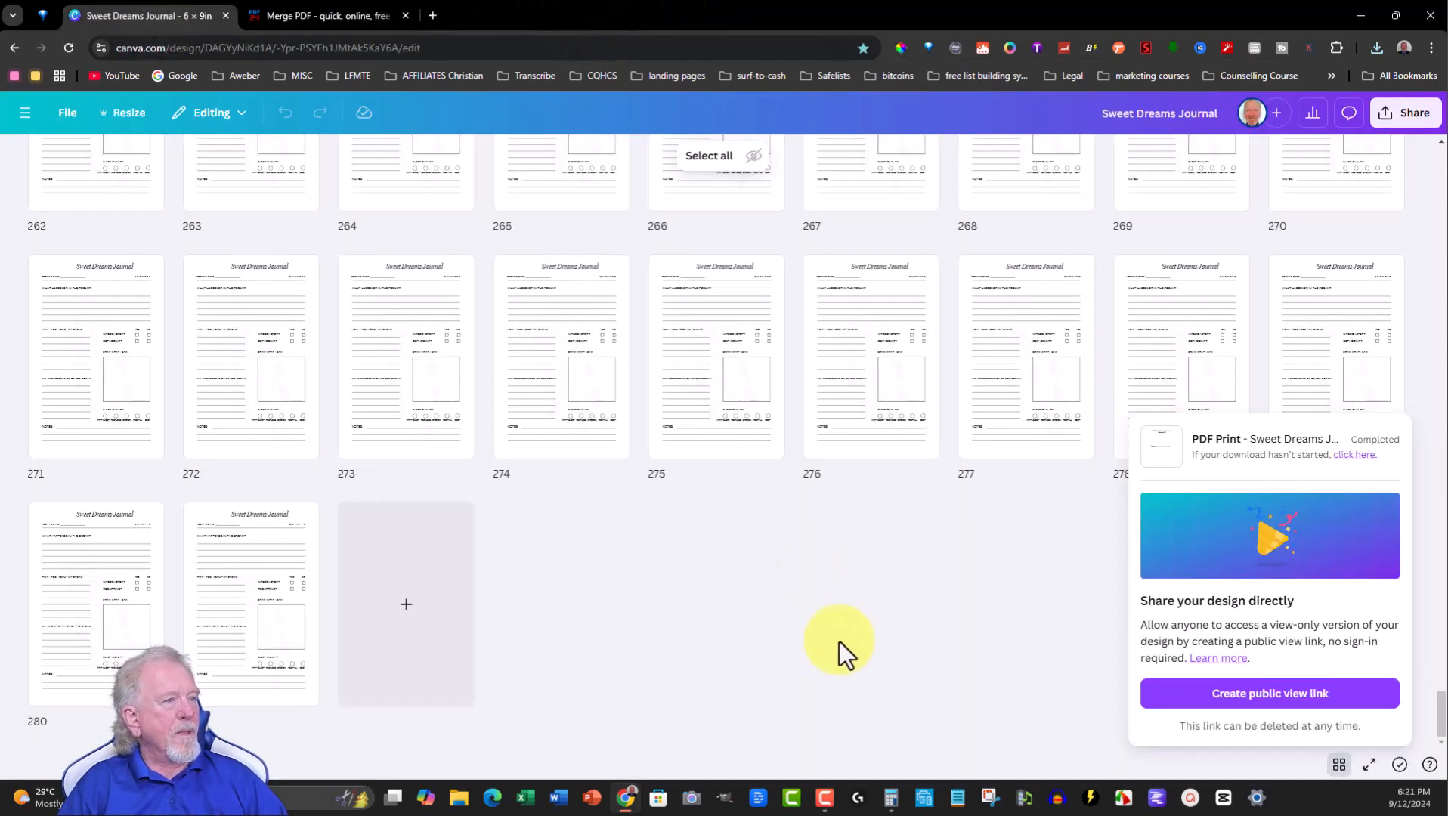
scroll(833, 613, up, 5)
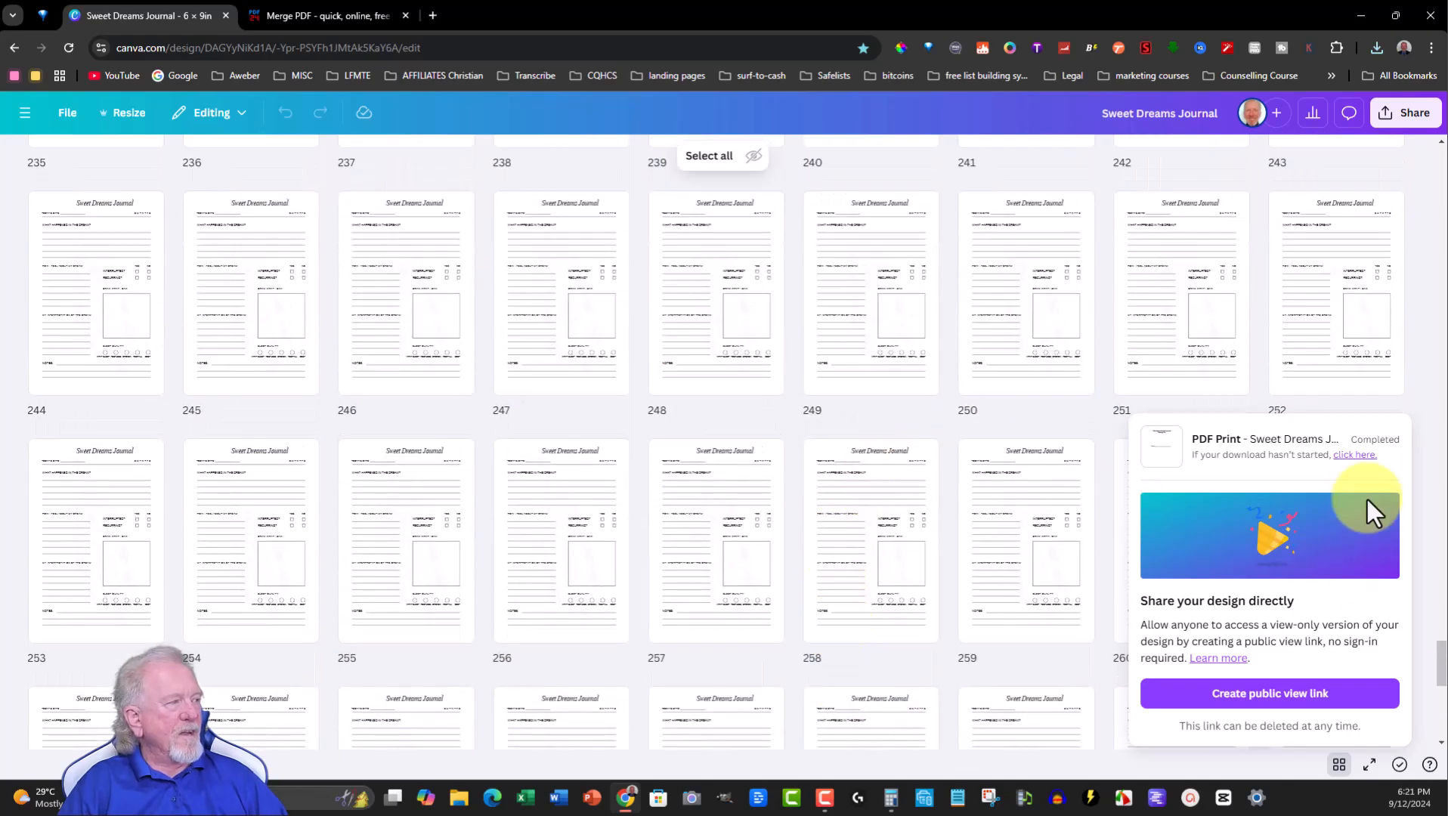
click(1424, 441)
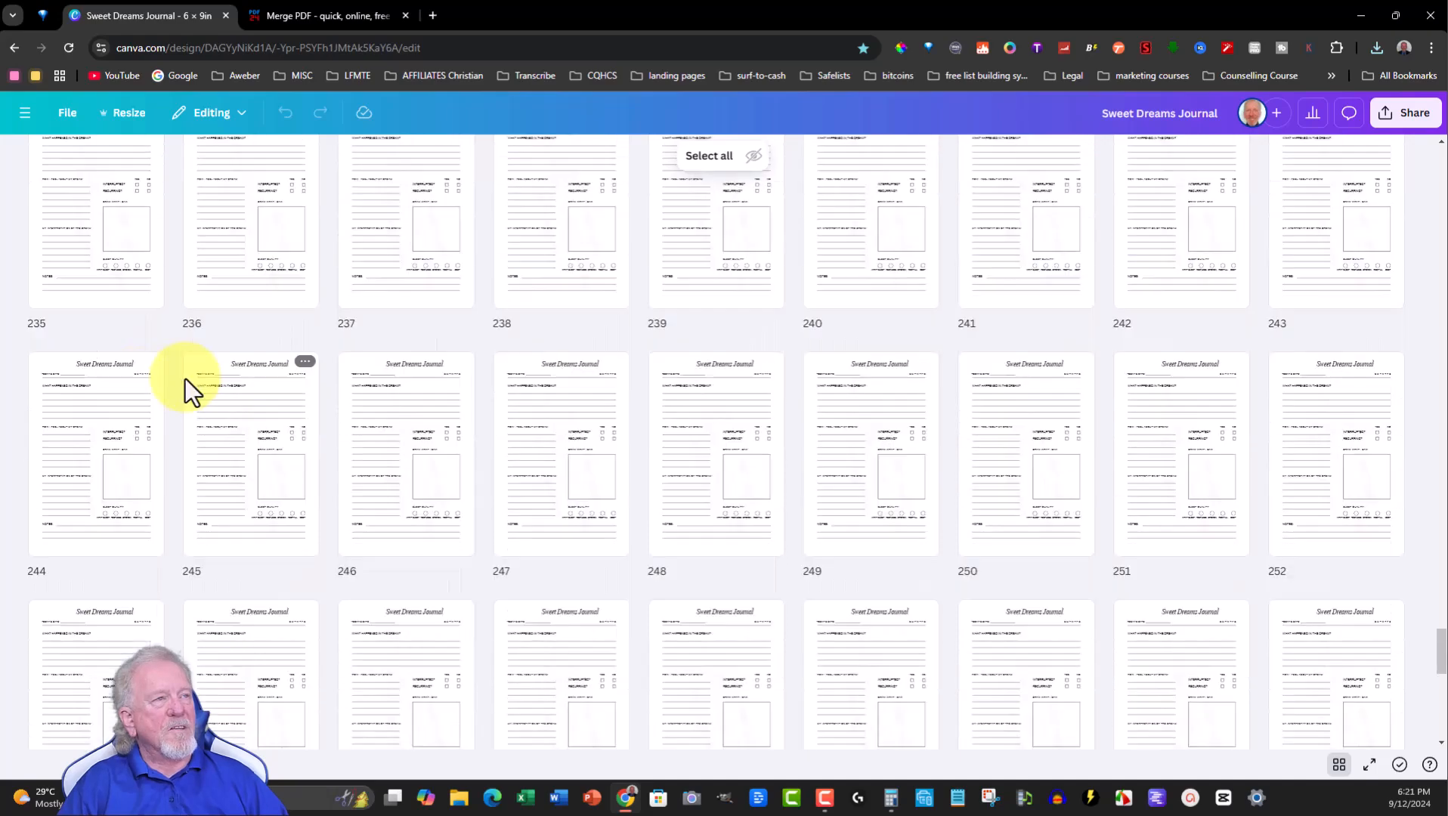
scroll(184, 390, up, 10)
drag(1438, 576, 1407, 113)
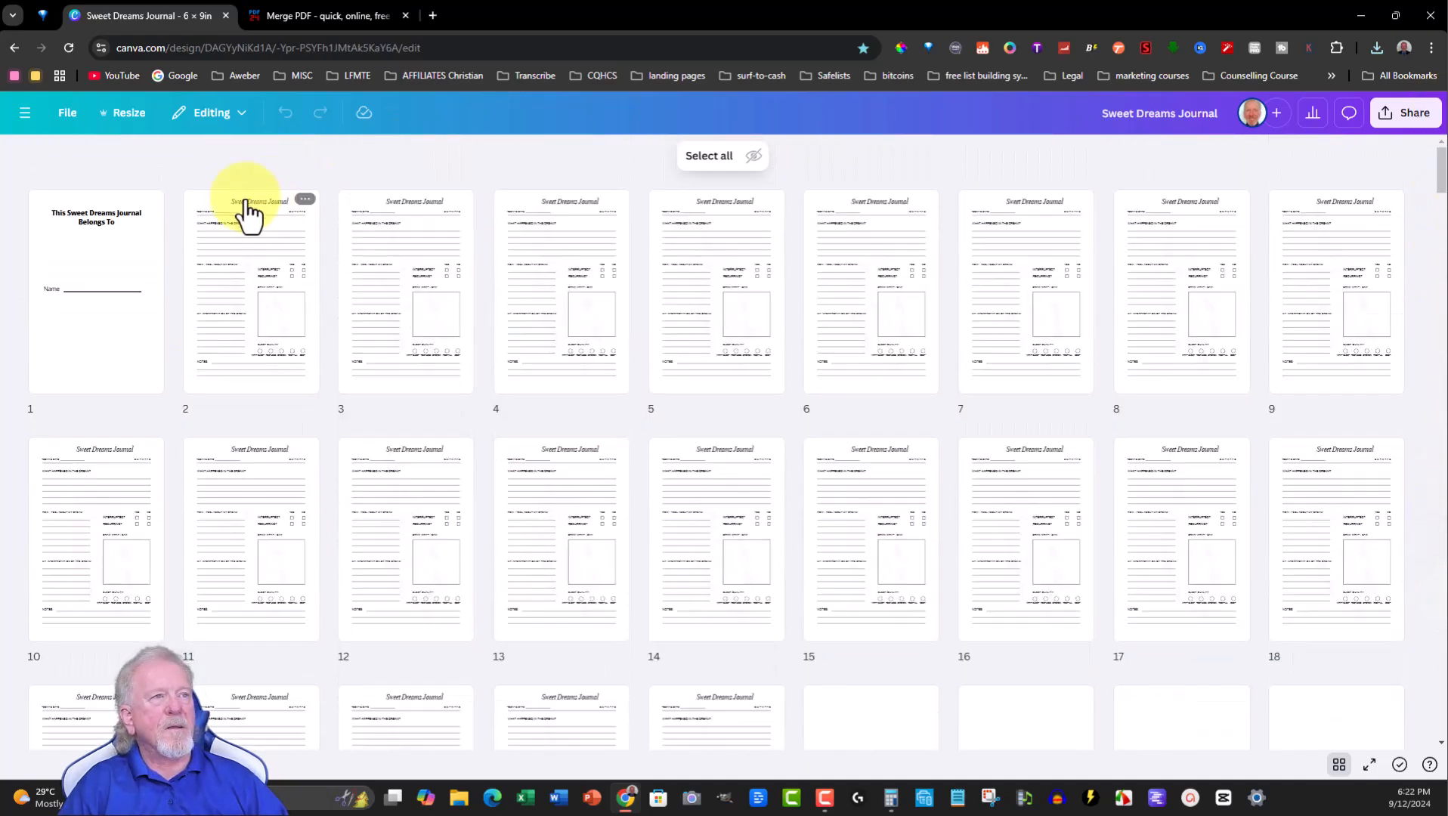
click(1338, 765)
scroll(1087, 421, down, 1)
scroll(1028, 373, down, 7)
scroll(1024, 385, up, 2)
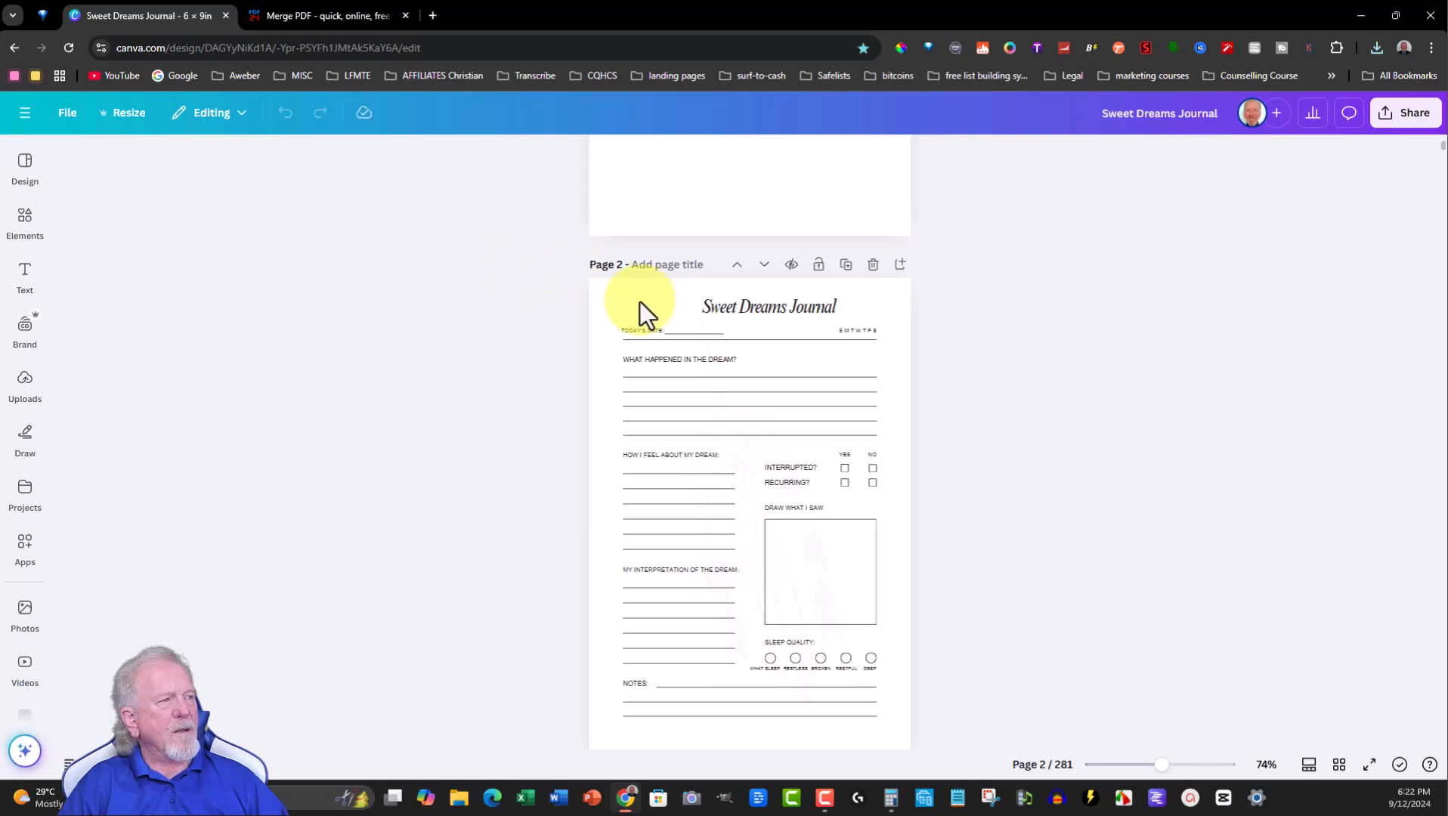
- Select all elements on page 2 and copy them
drag(730, 306, 723, 302)
key(ctrl+z)
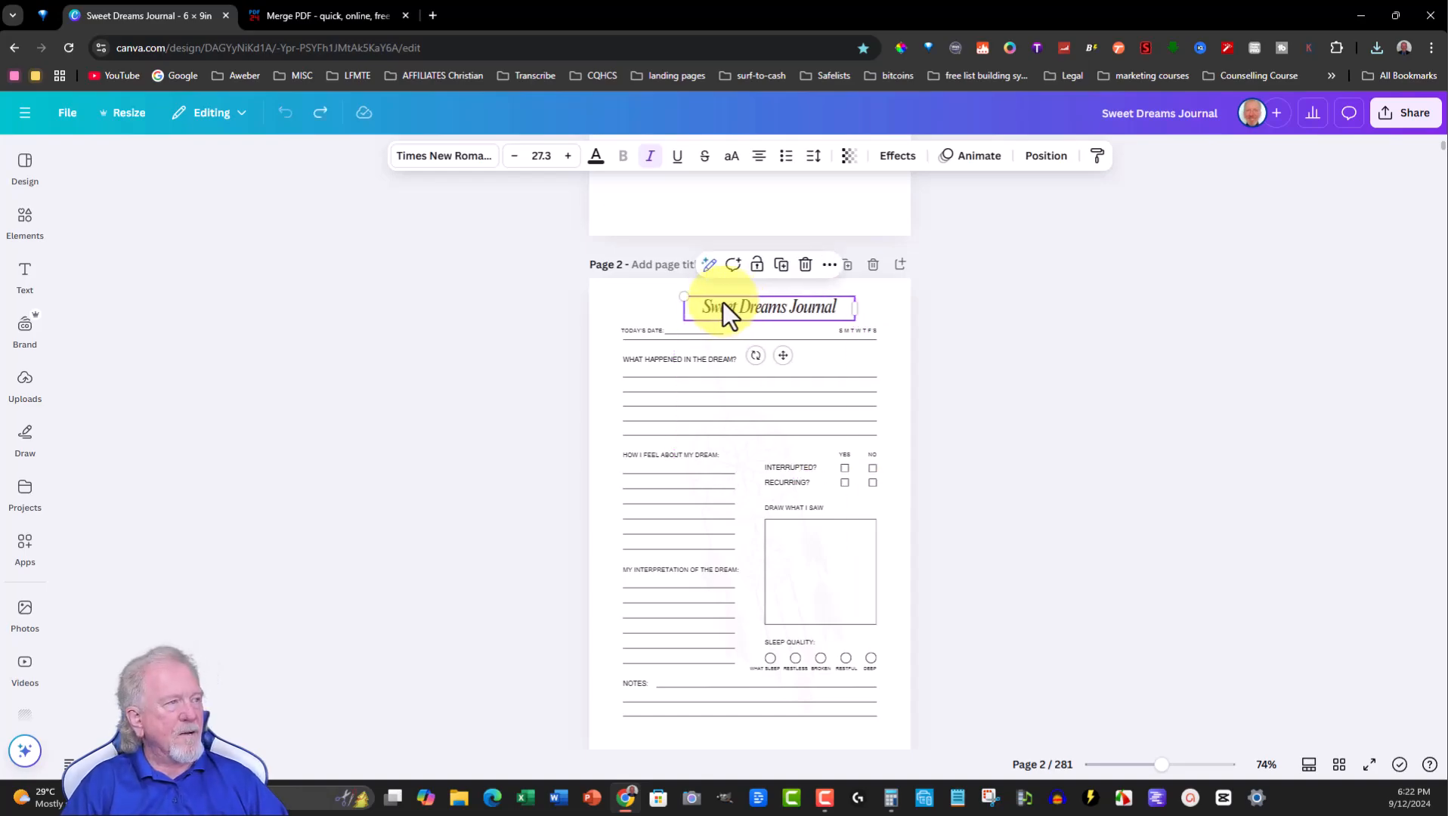
drag(592, 284, 909, 750)
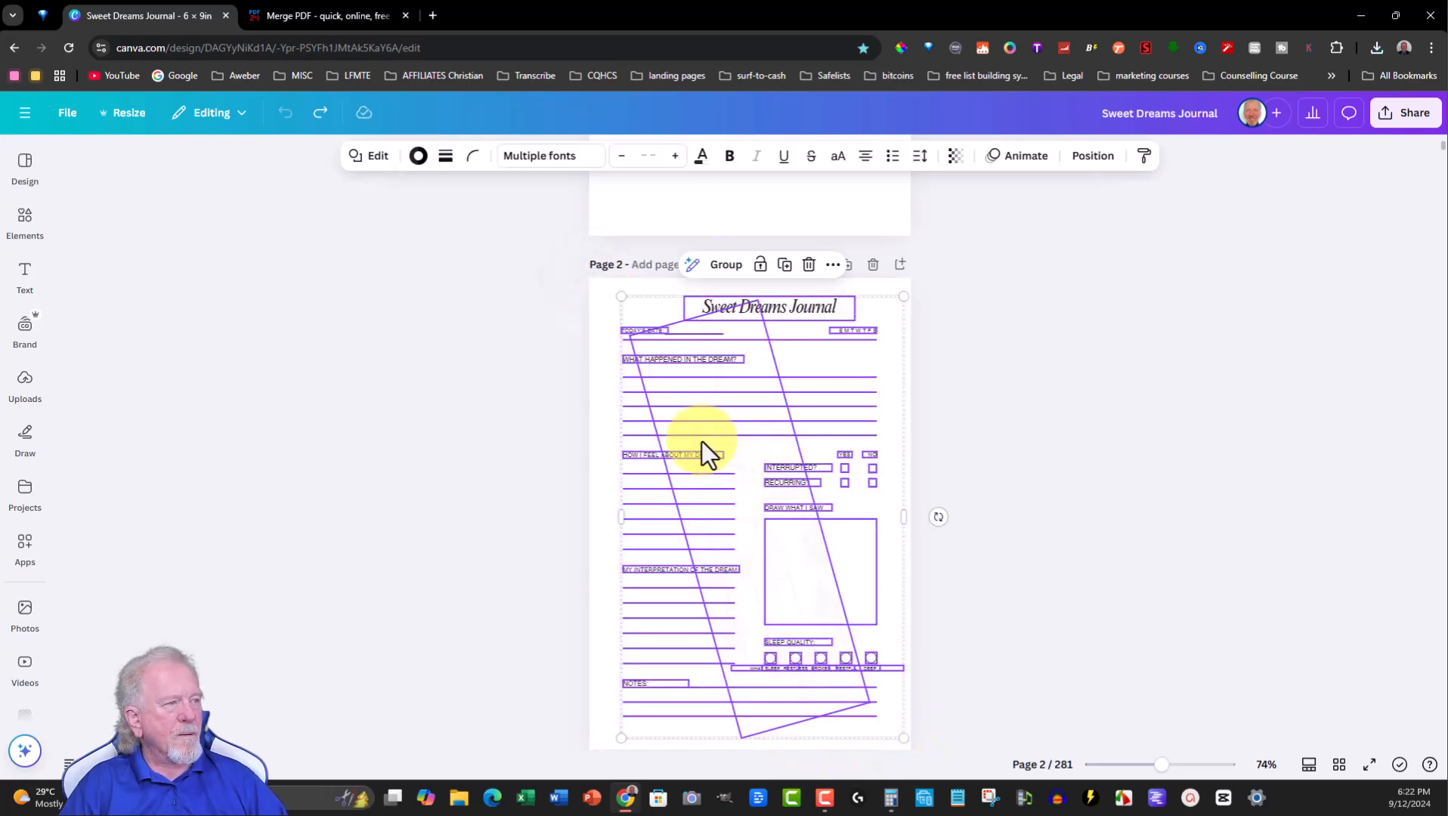
right_click(689, 408)
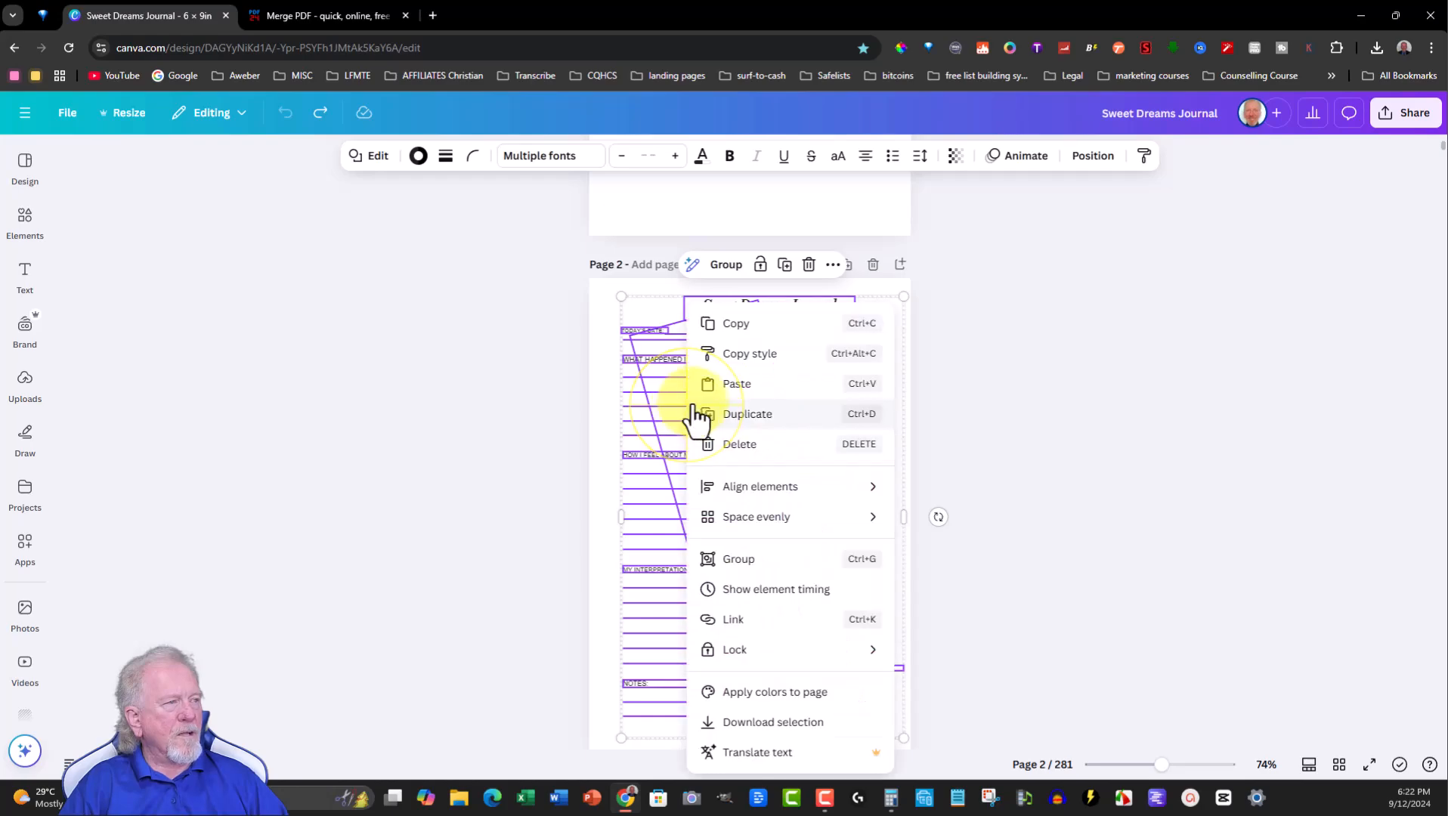
click(729, 323)
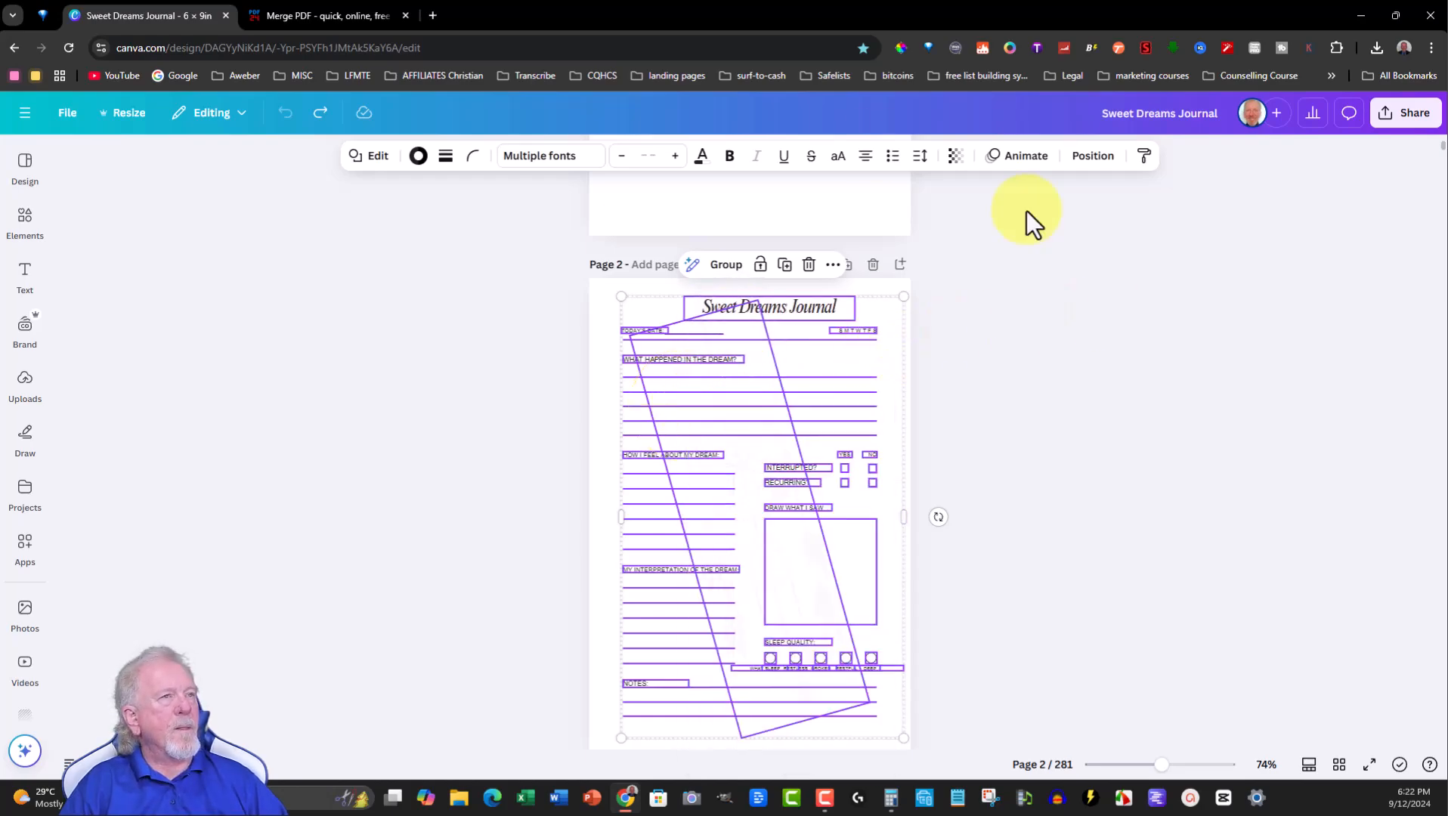
- Create a new blank 6 x 9 in design from the Canva home page
click(25, 113)
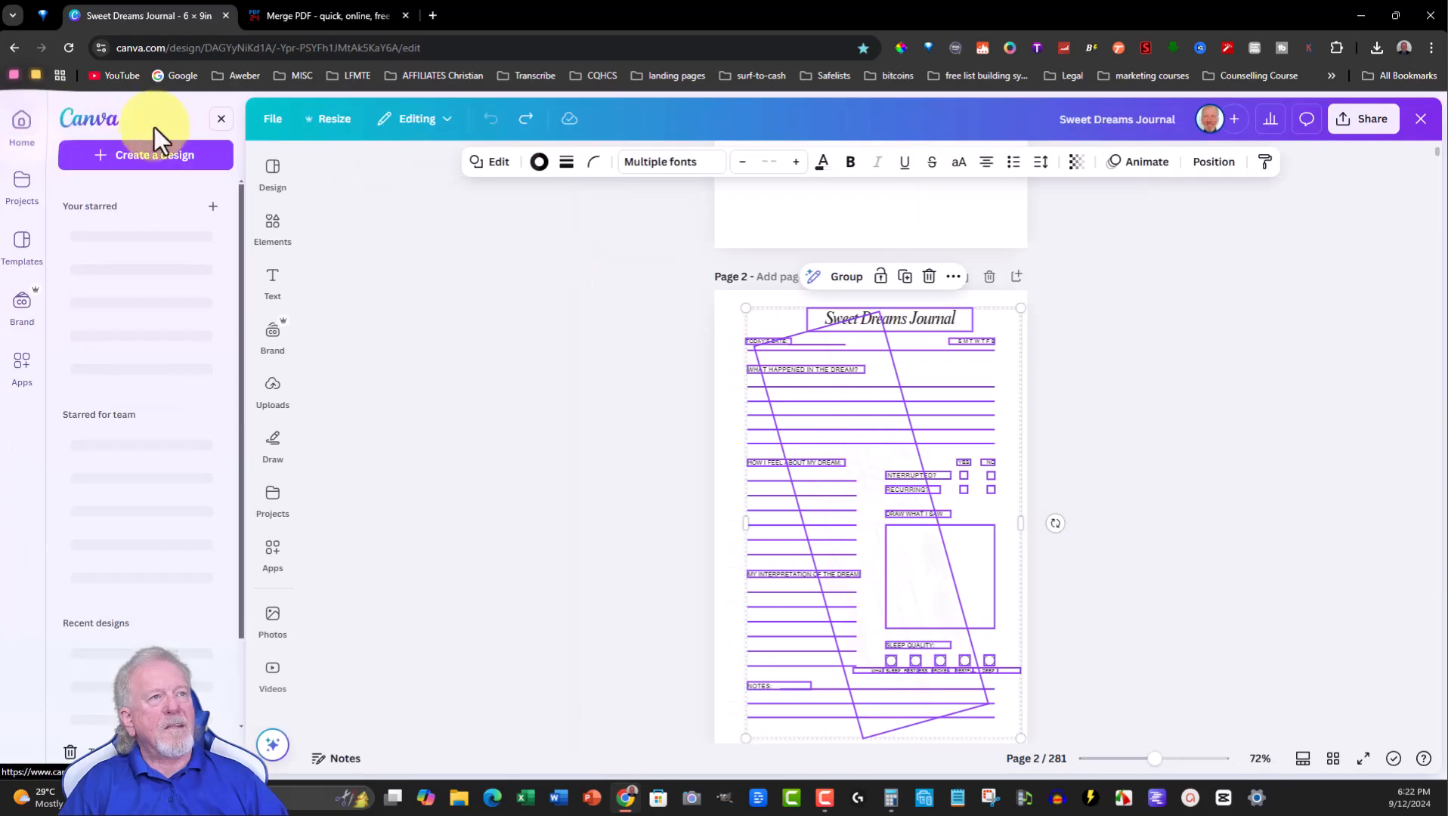
click(96, 125)
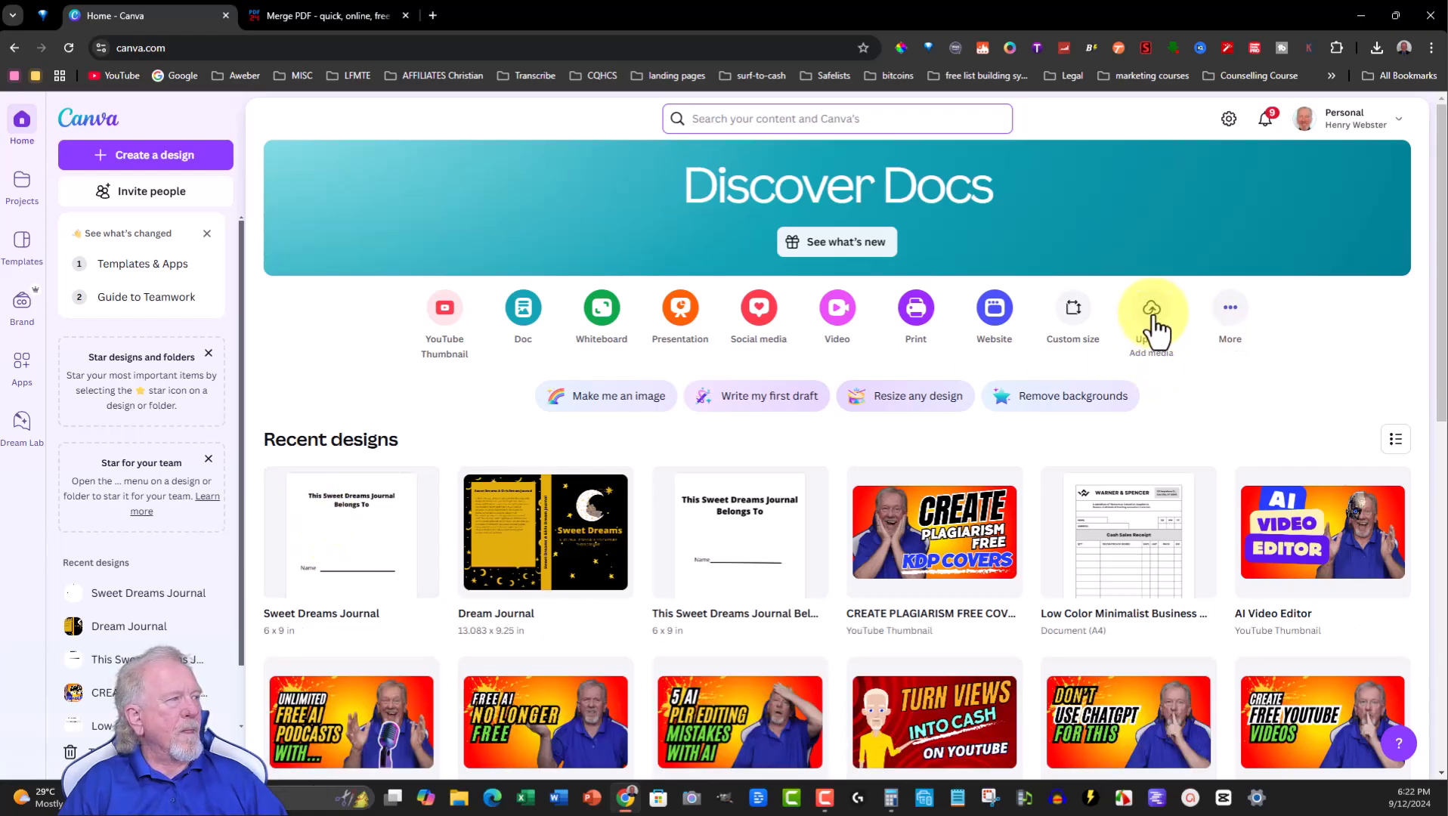
click(1072, 308)
click(602, 384)
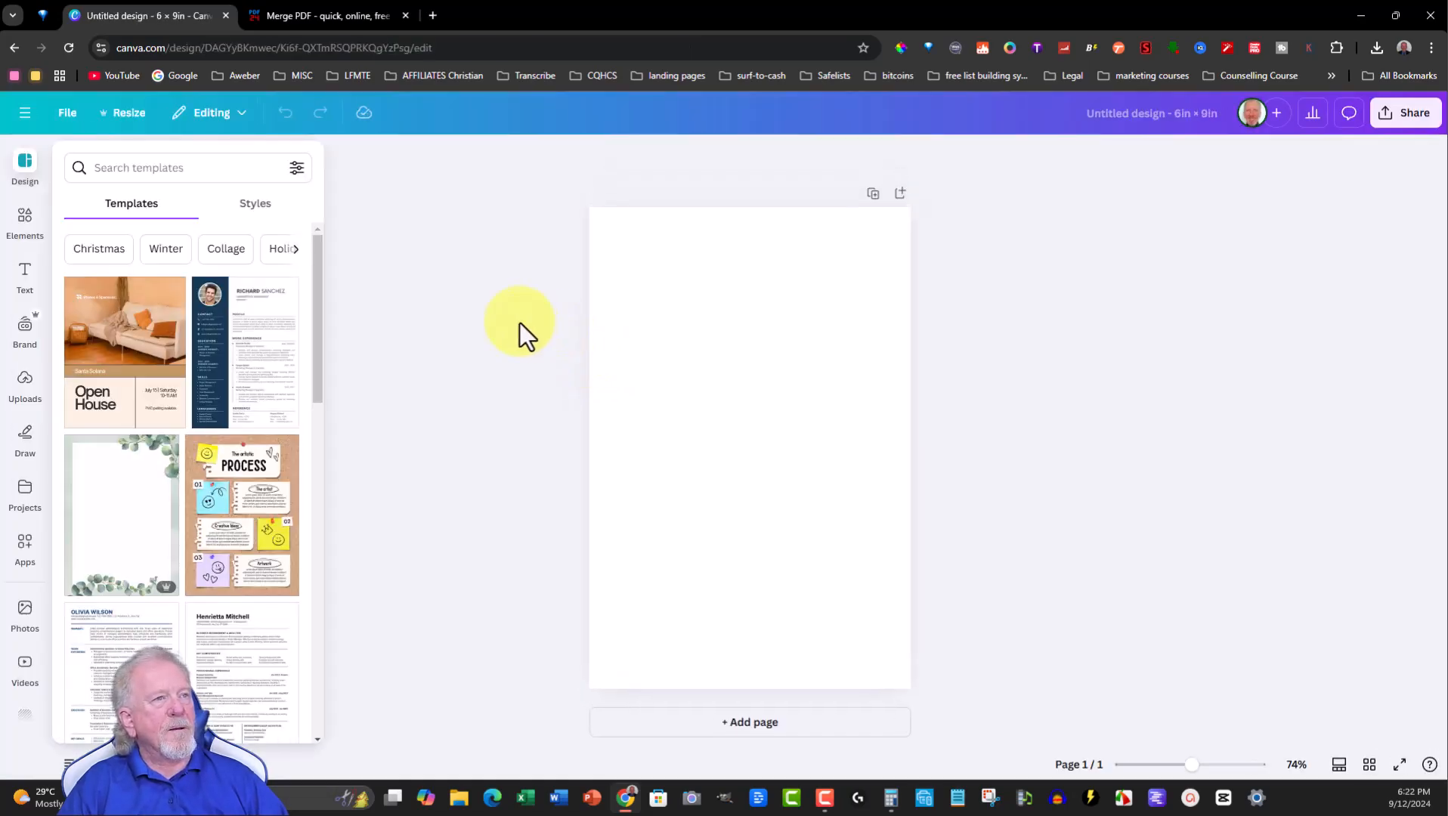
- Paste the copied journal page elements onto the new design's first page
click(624, 248)
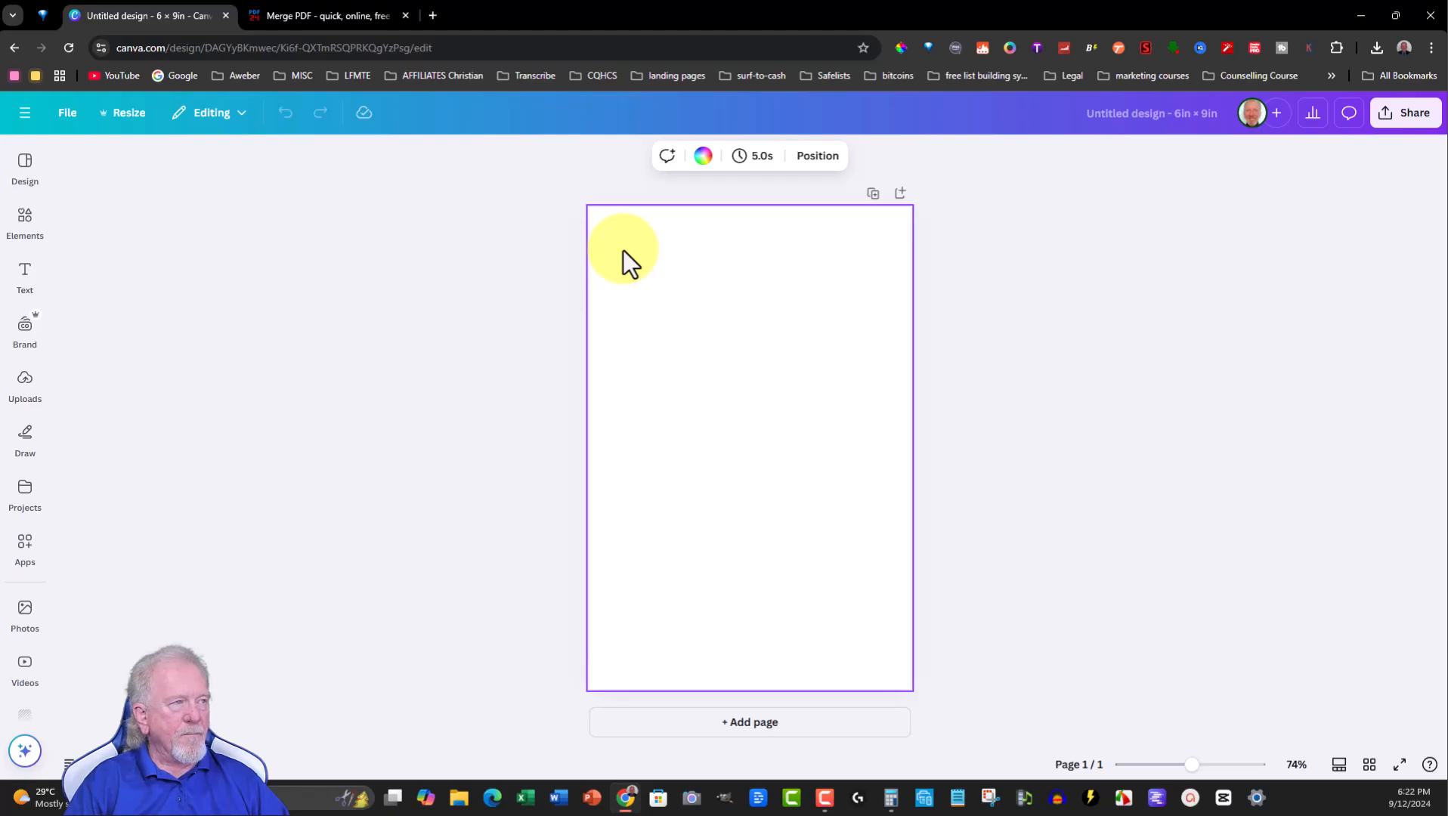
key(ctrl+v)
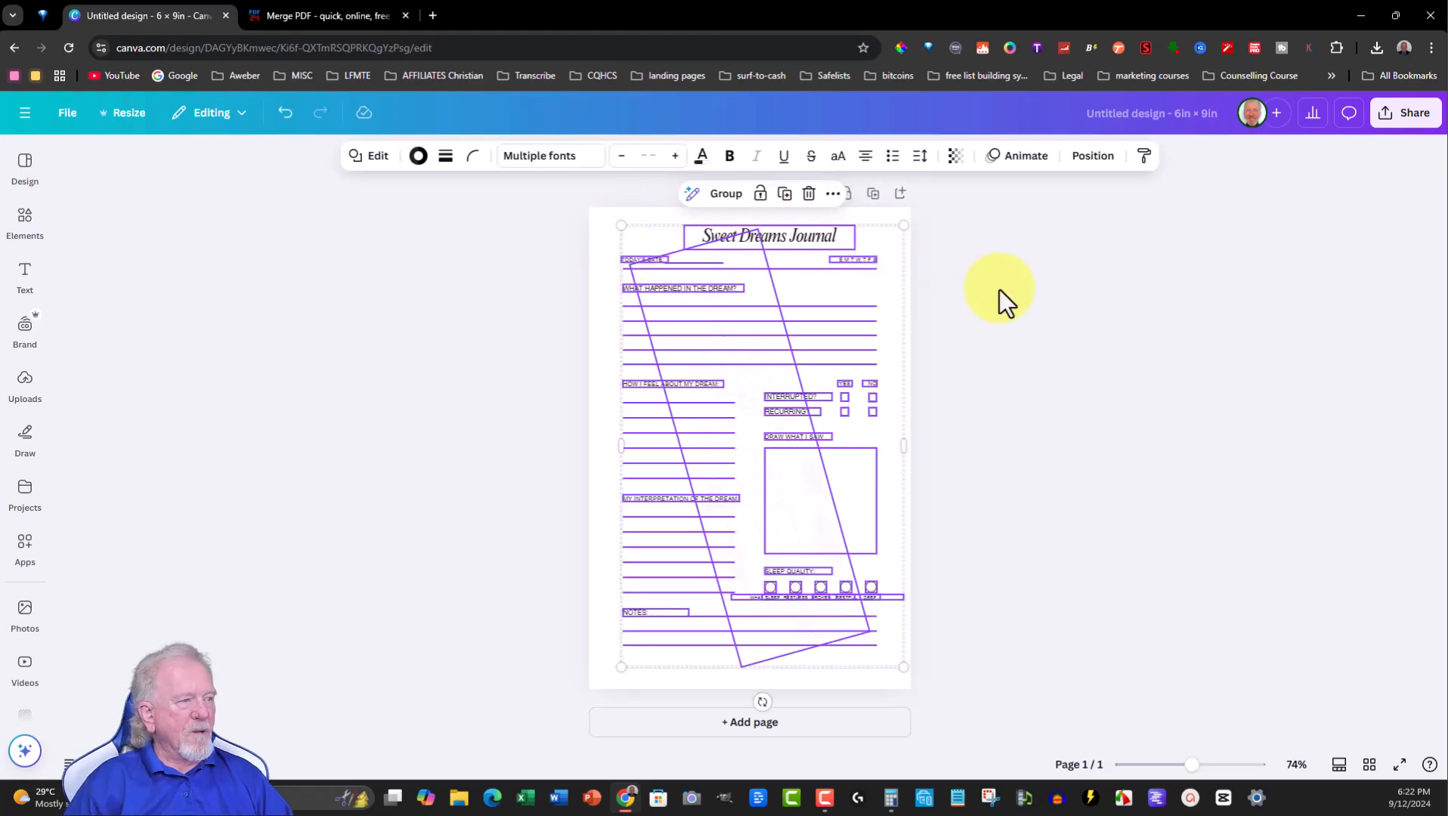
click(599, 426)
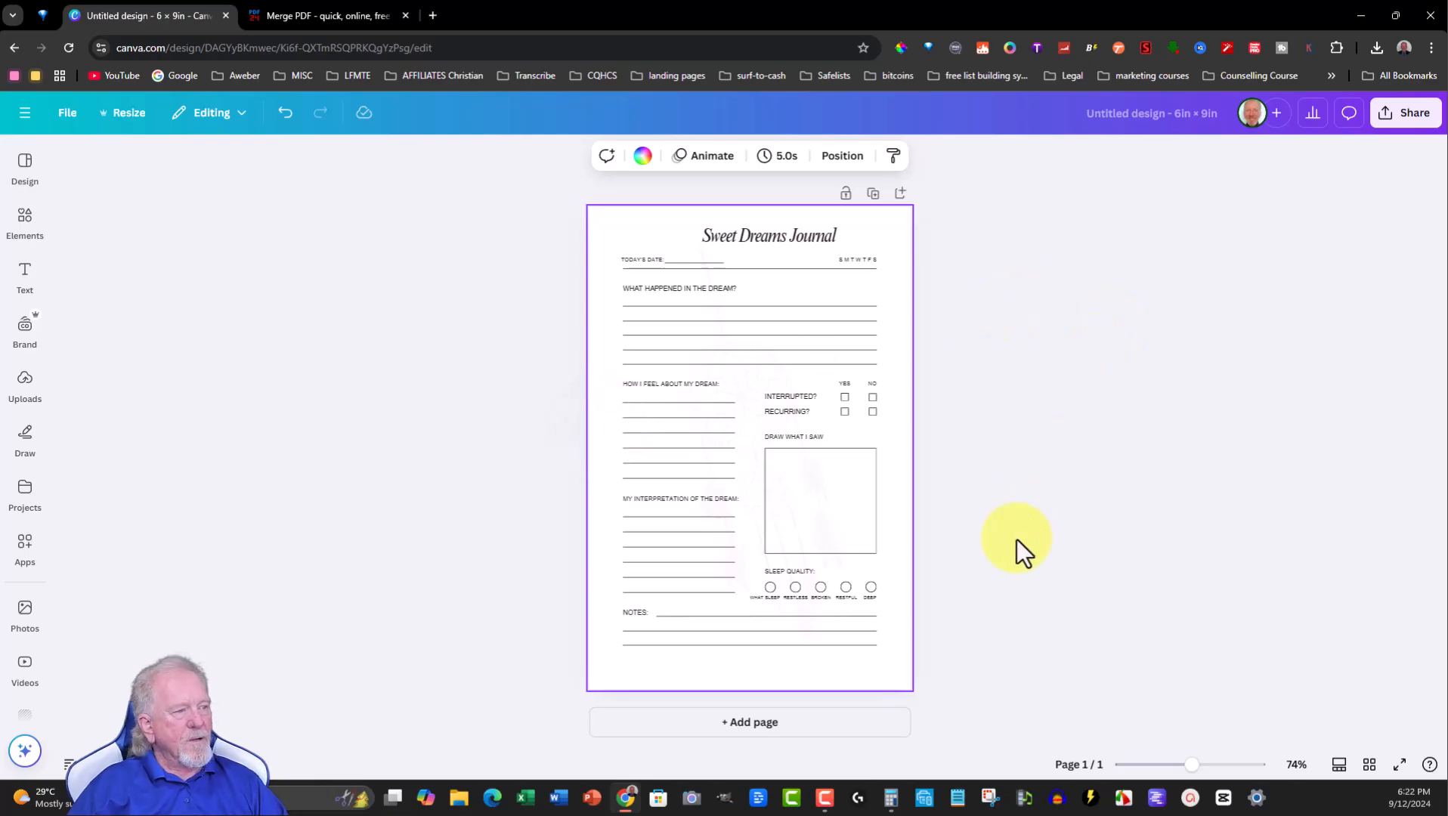
- Duplicate the journal page five times to make six pages
click(873, 195)
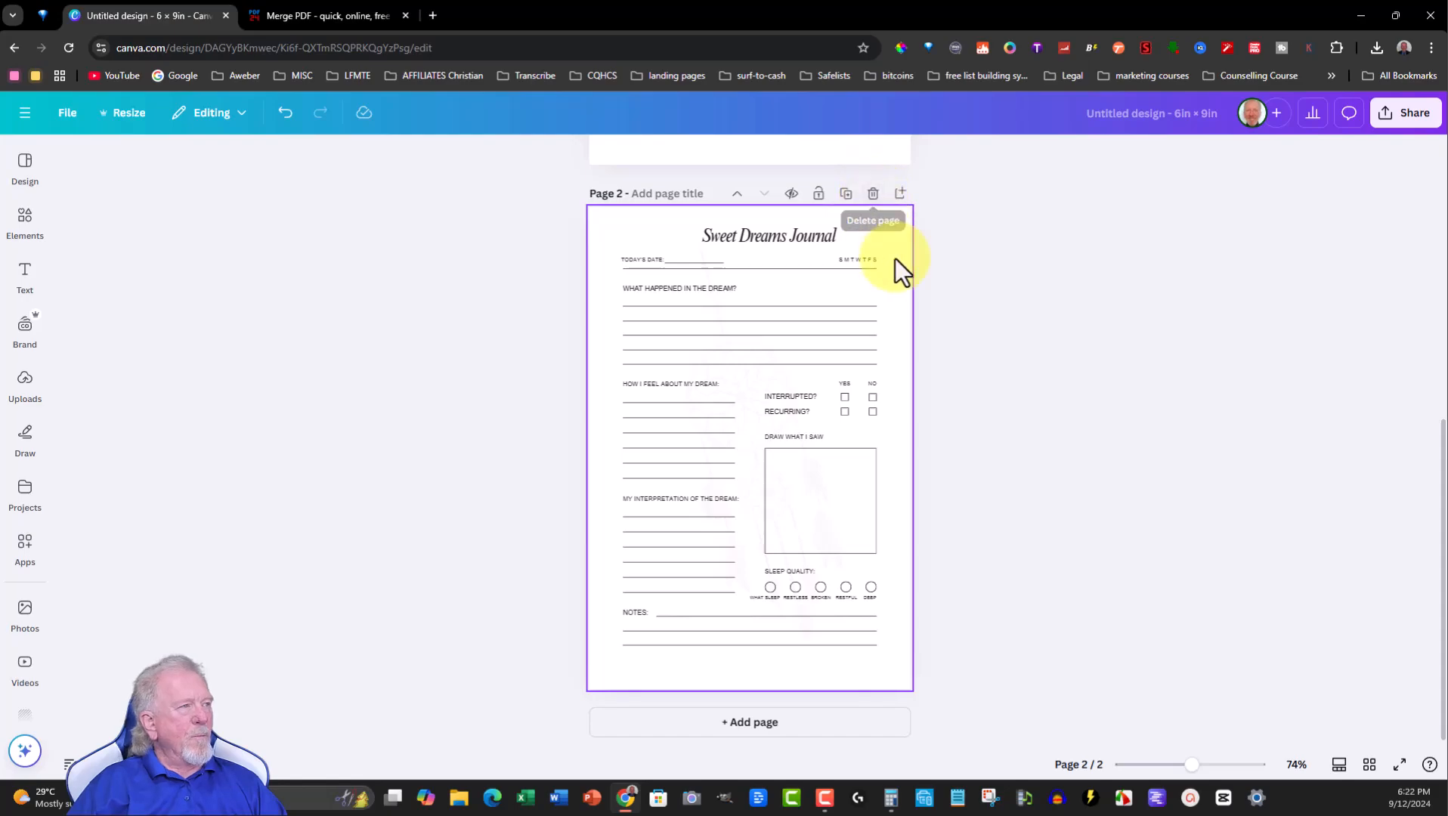
click(847, 195)
click(846, 194)
click(846, 194)
click(847, 195)
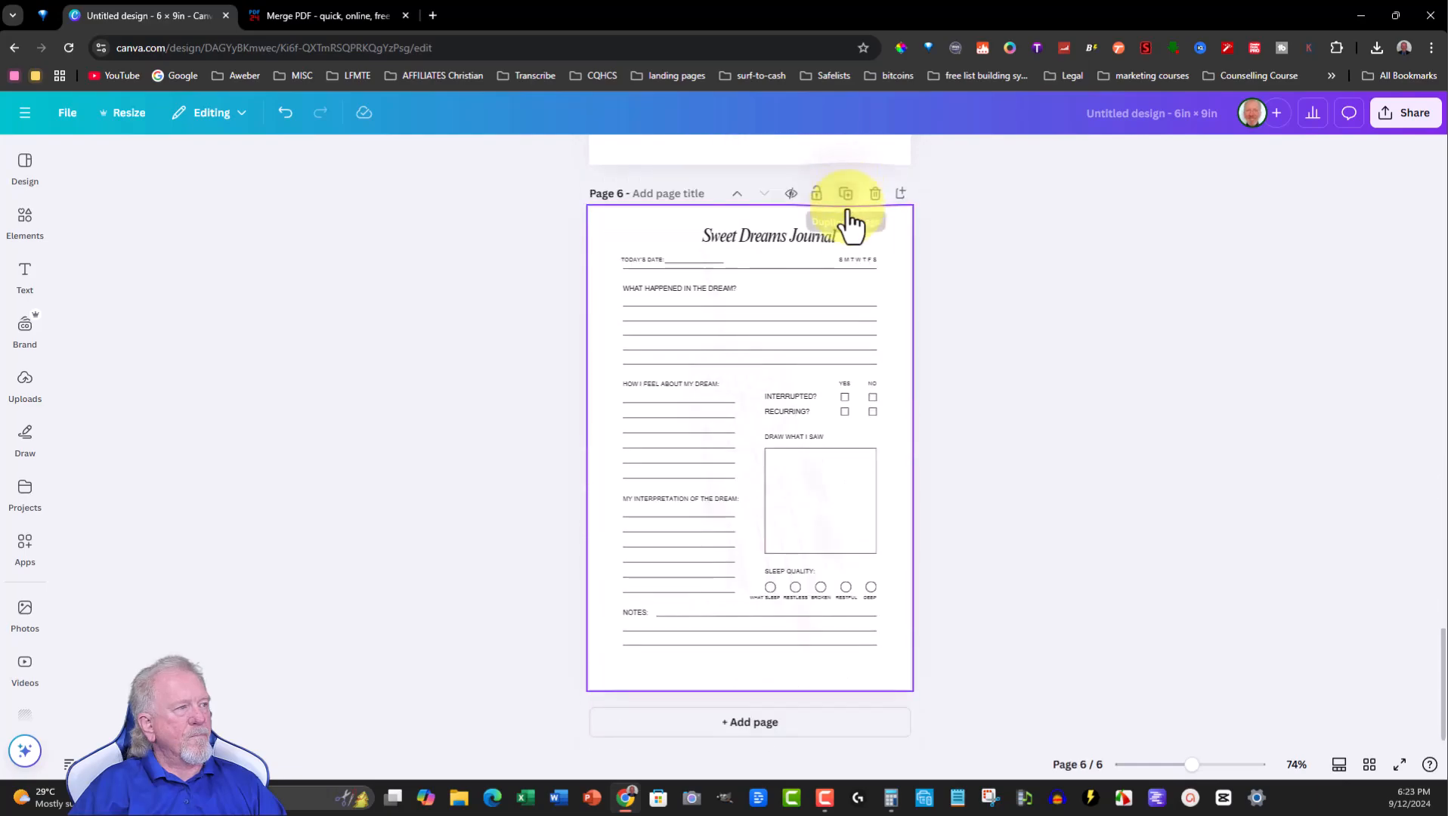
- Switch to the page grid view and duplicate the last page four more times for ten pages
click(1369, 766)
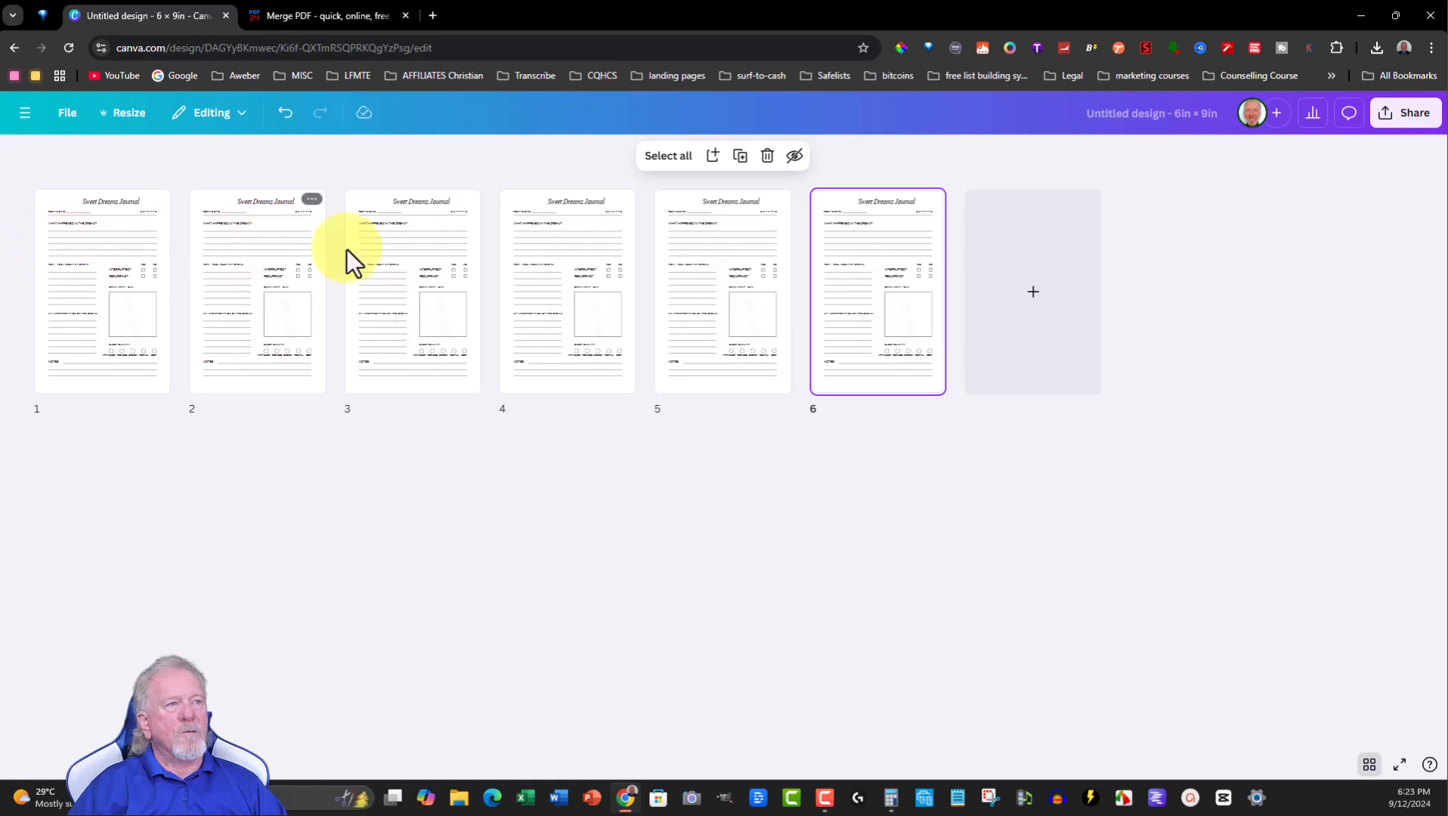
click(740, 156)
click(740, 156)
click(740, 156)
click(740, 156)
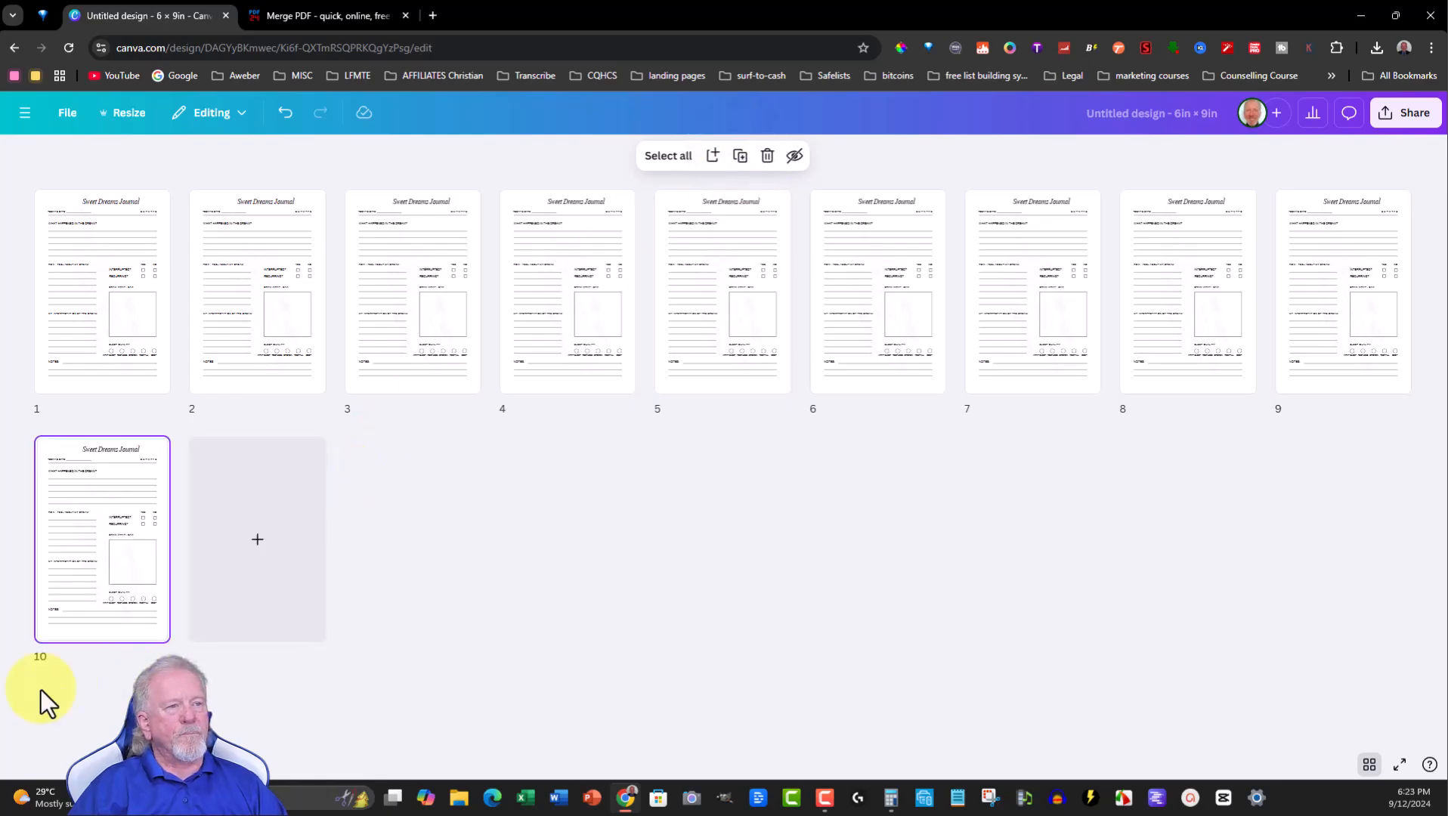
- Select all pages in the grid view and duplicate them together
drag(46, 699, 1426, 219)
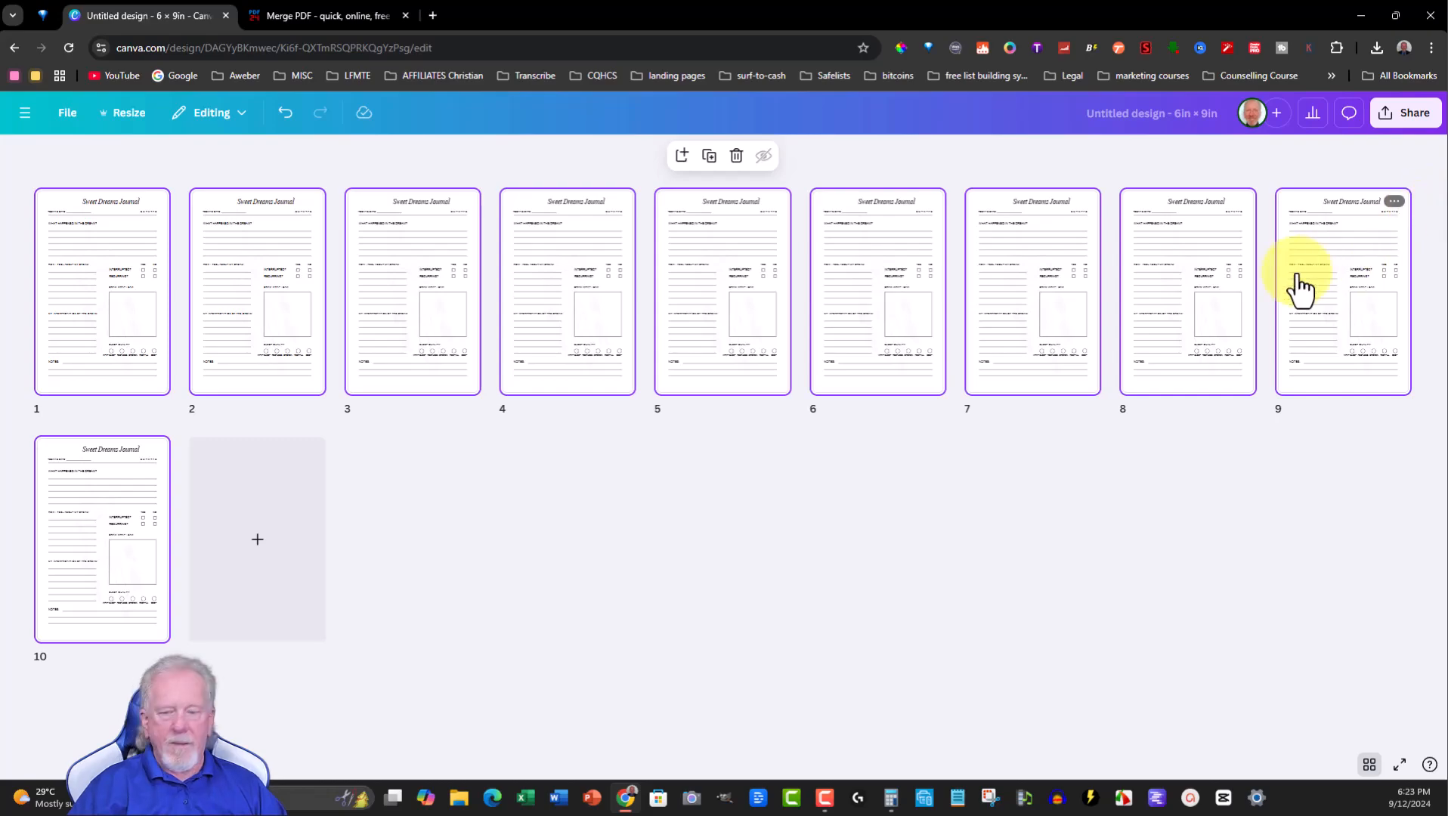
key(ctrl+d)
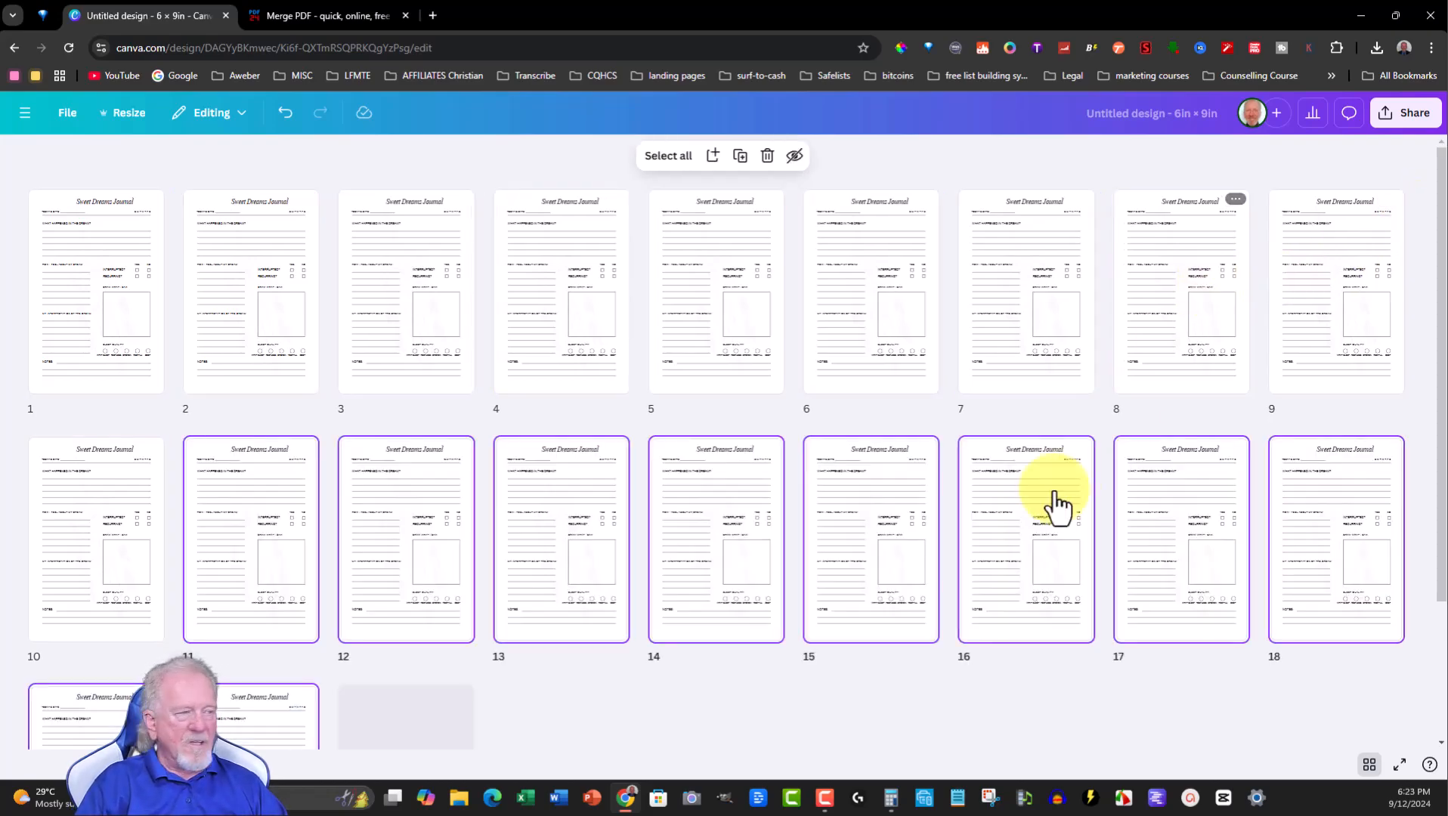
- Refer to the Calculator result and undo the last page duplication
click(891, 800)
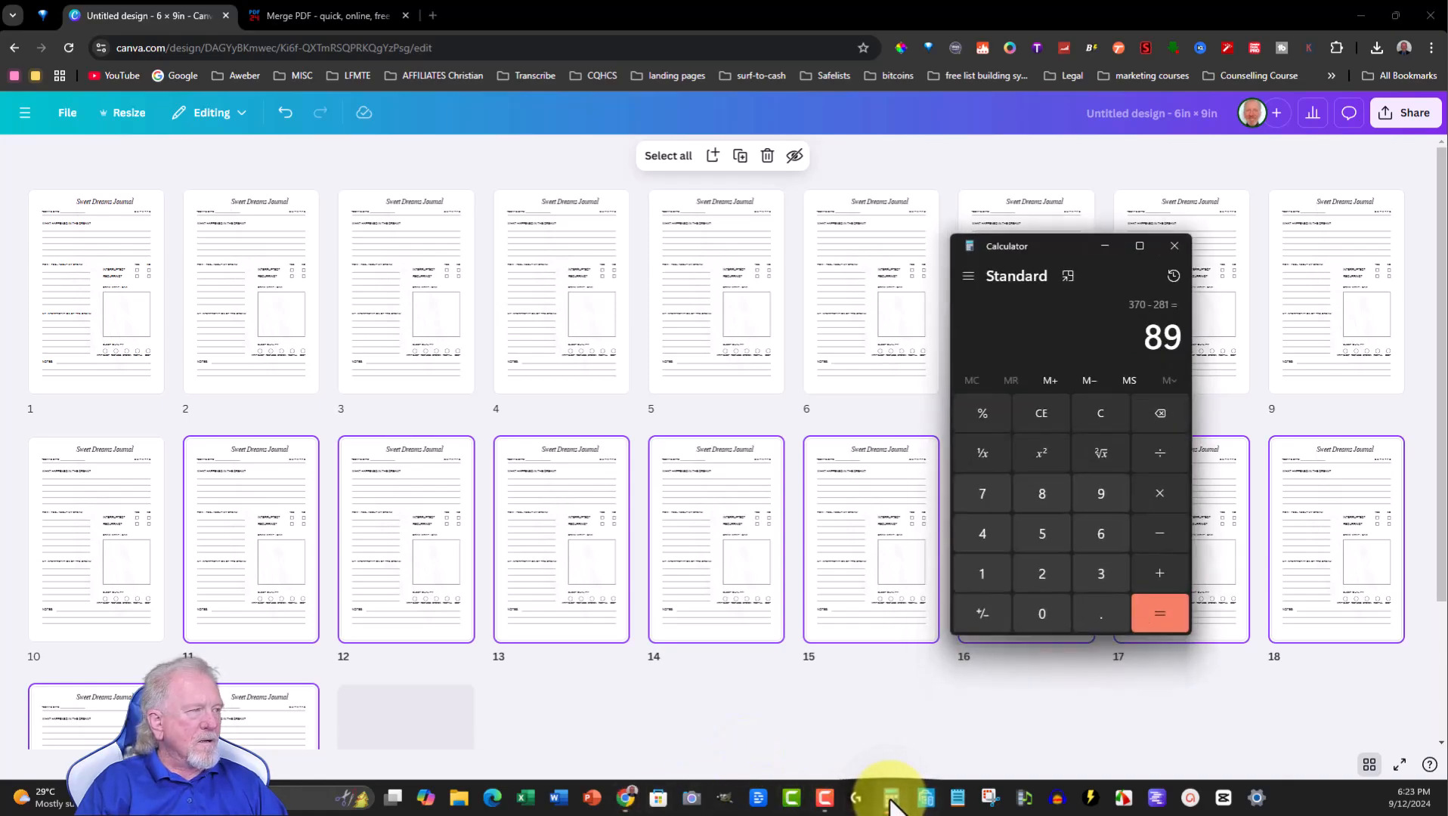
click(1102, 245)
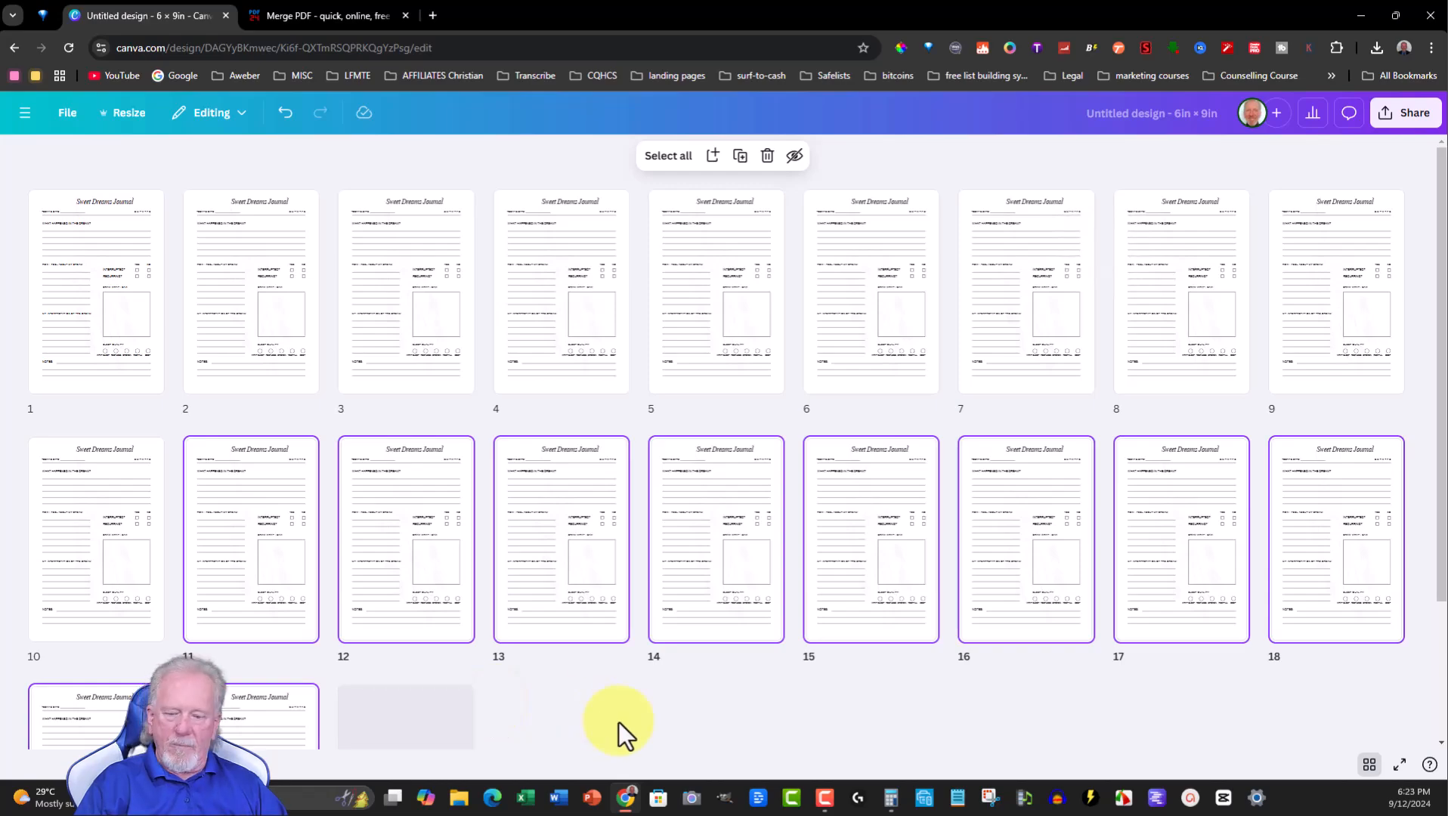
key(ctrl+z)
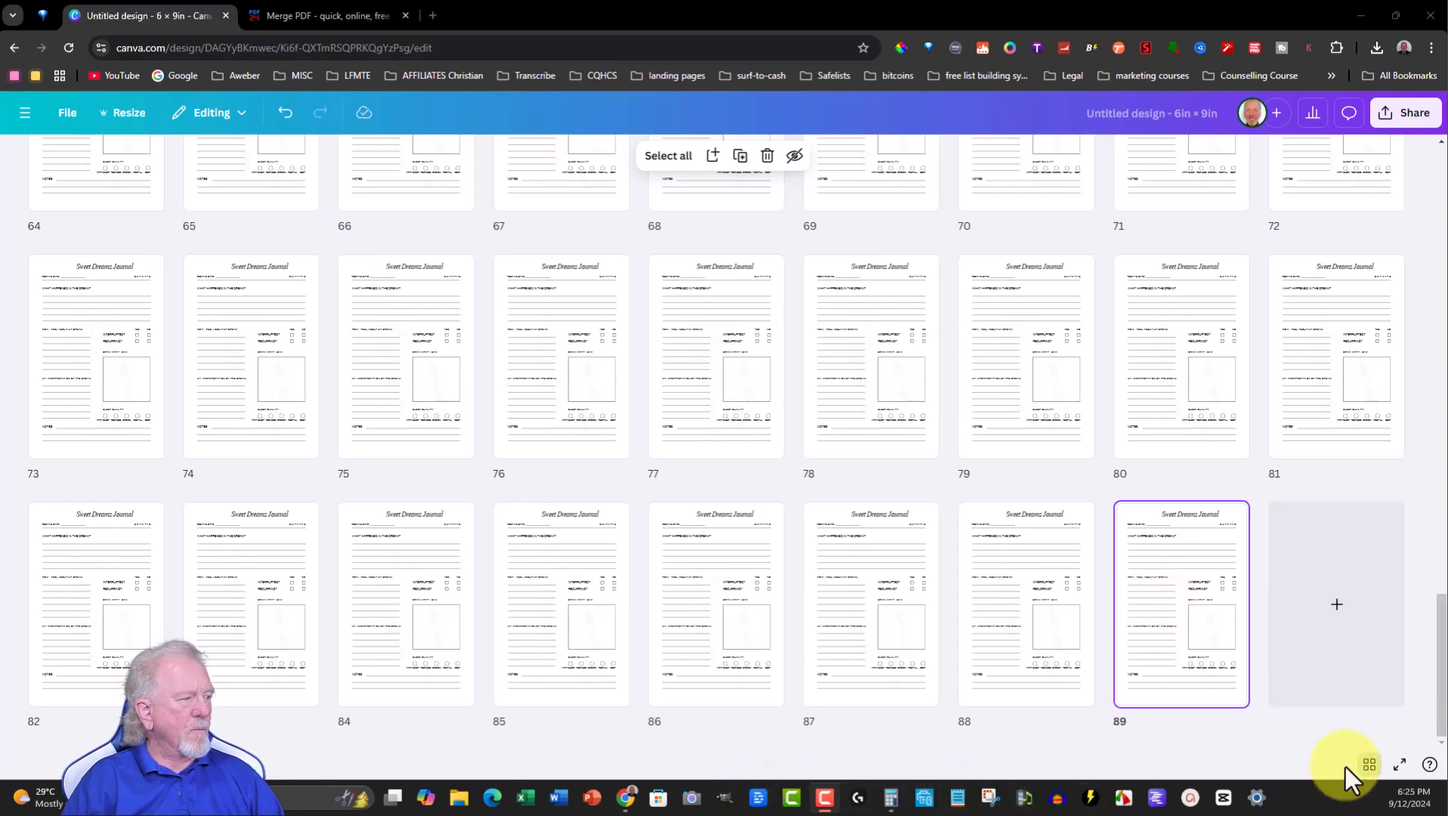
- Return to the page view and delete all elements on the last page, page 89
click(1369, 766)
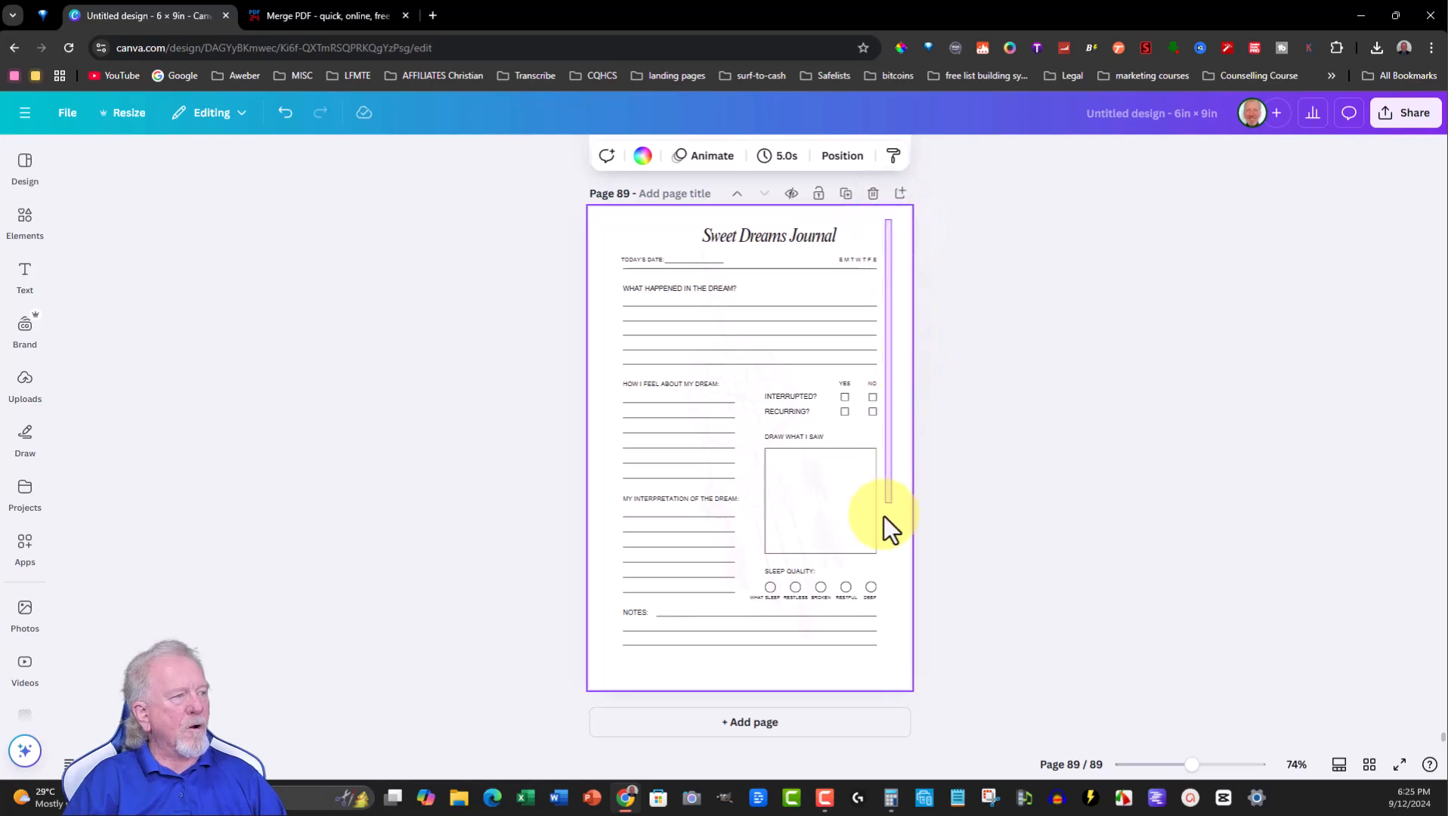
drag(870, 681, 602, 667)
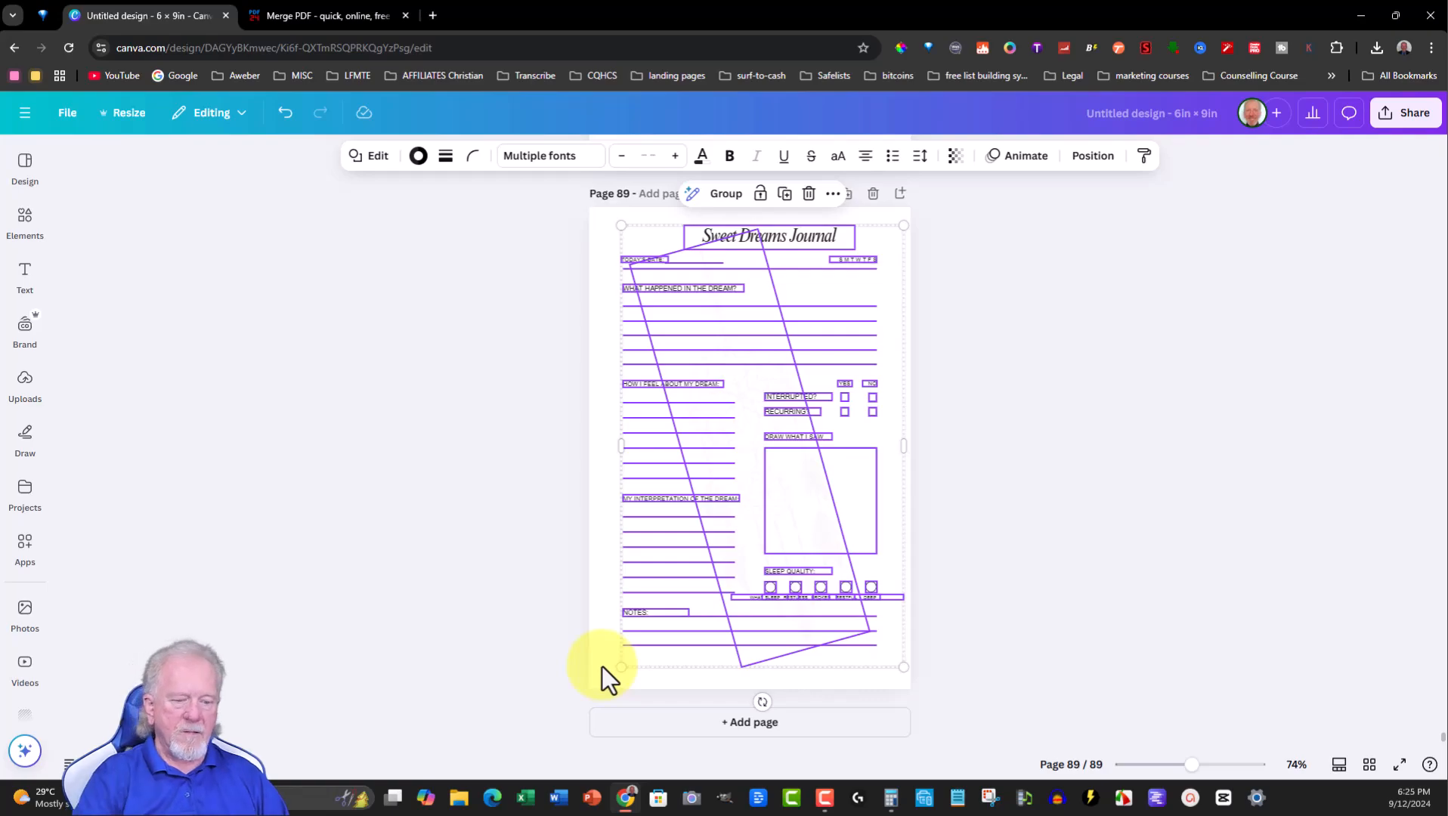
key(Delete)
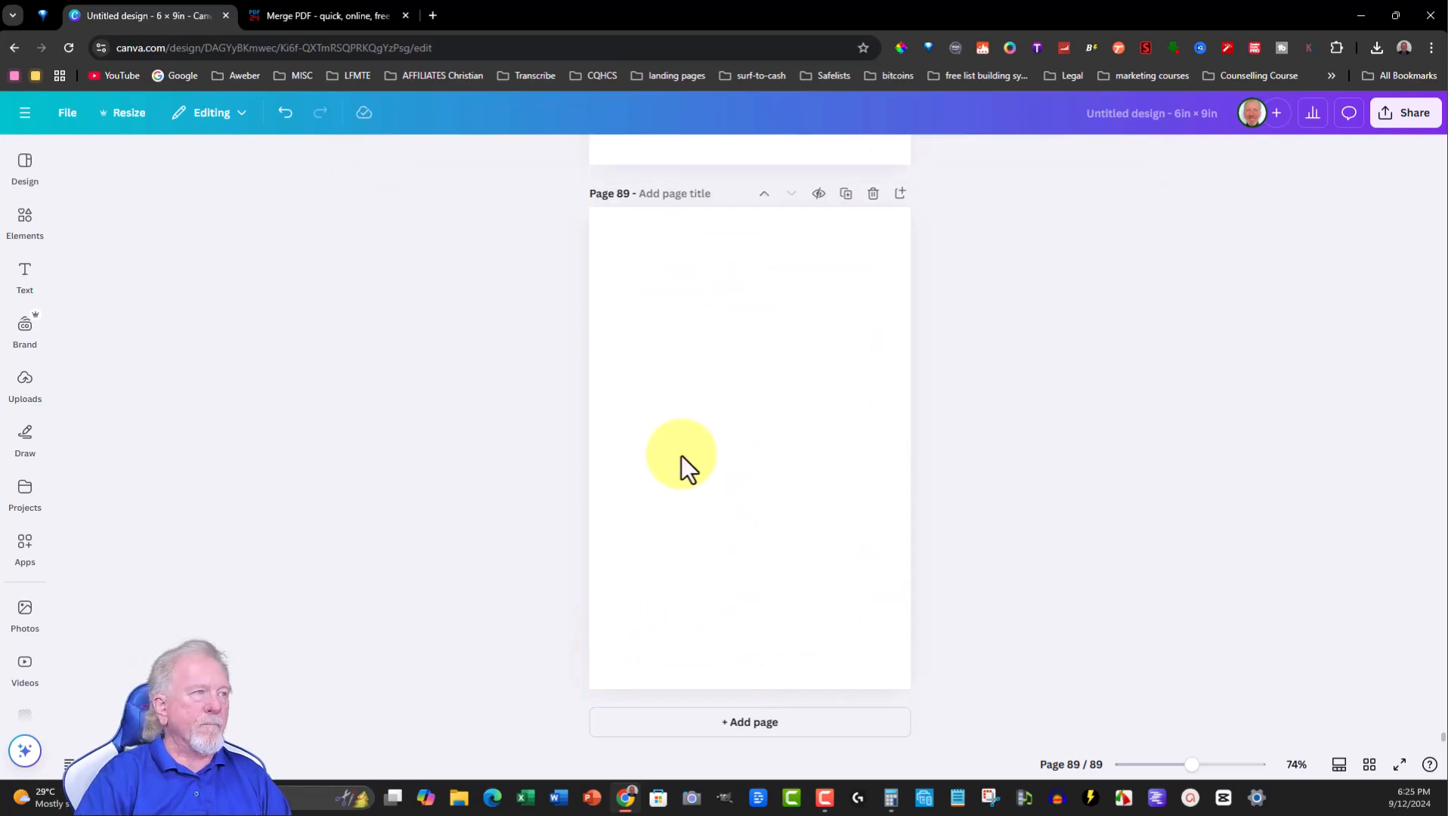
- Select and delete all elements on page 88
scroll(724, 460, up, 8)
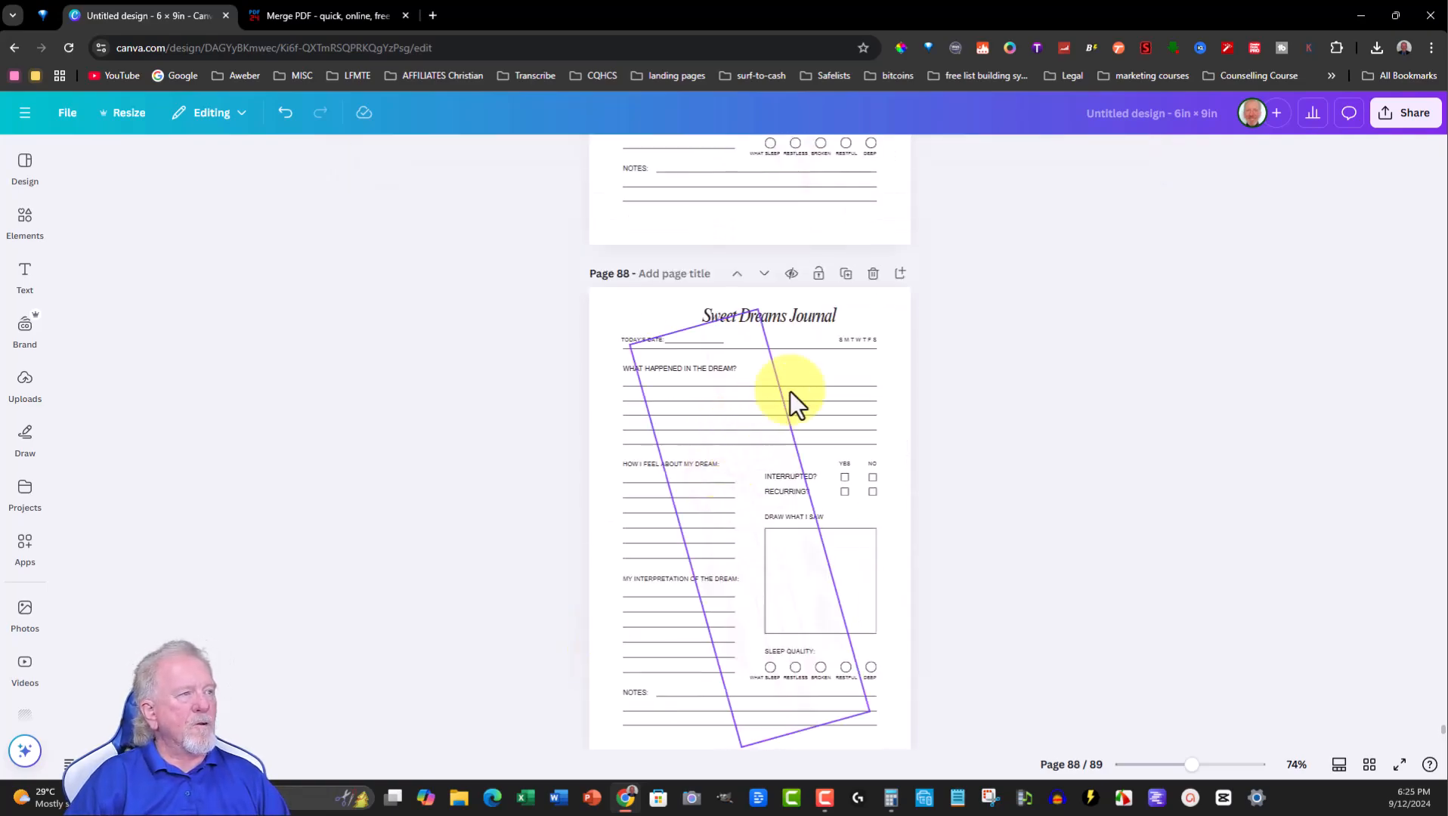
drag(887, 307, 603, 736)
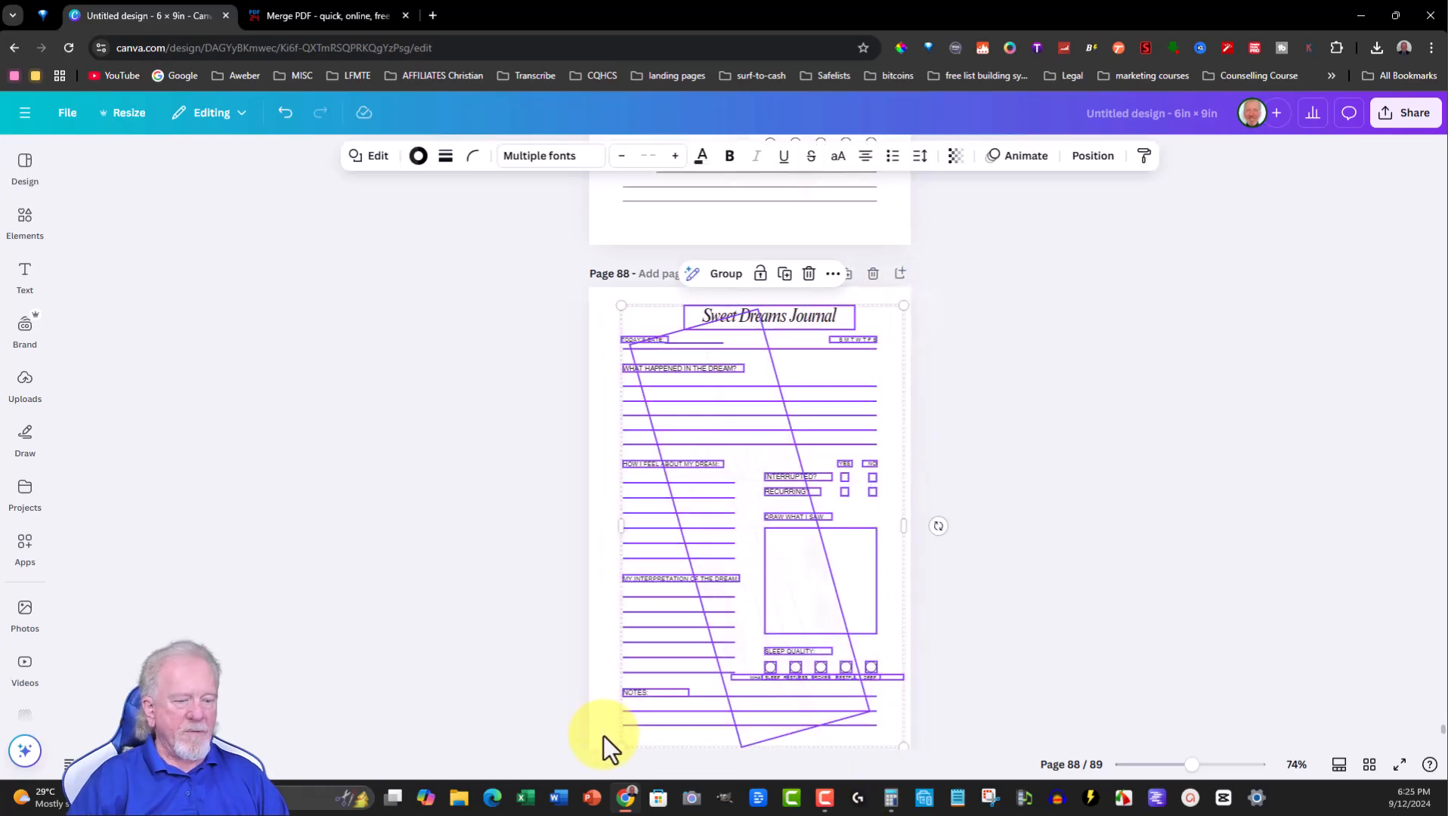
key(Delete)
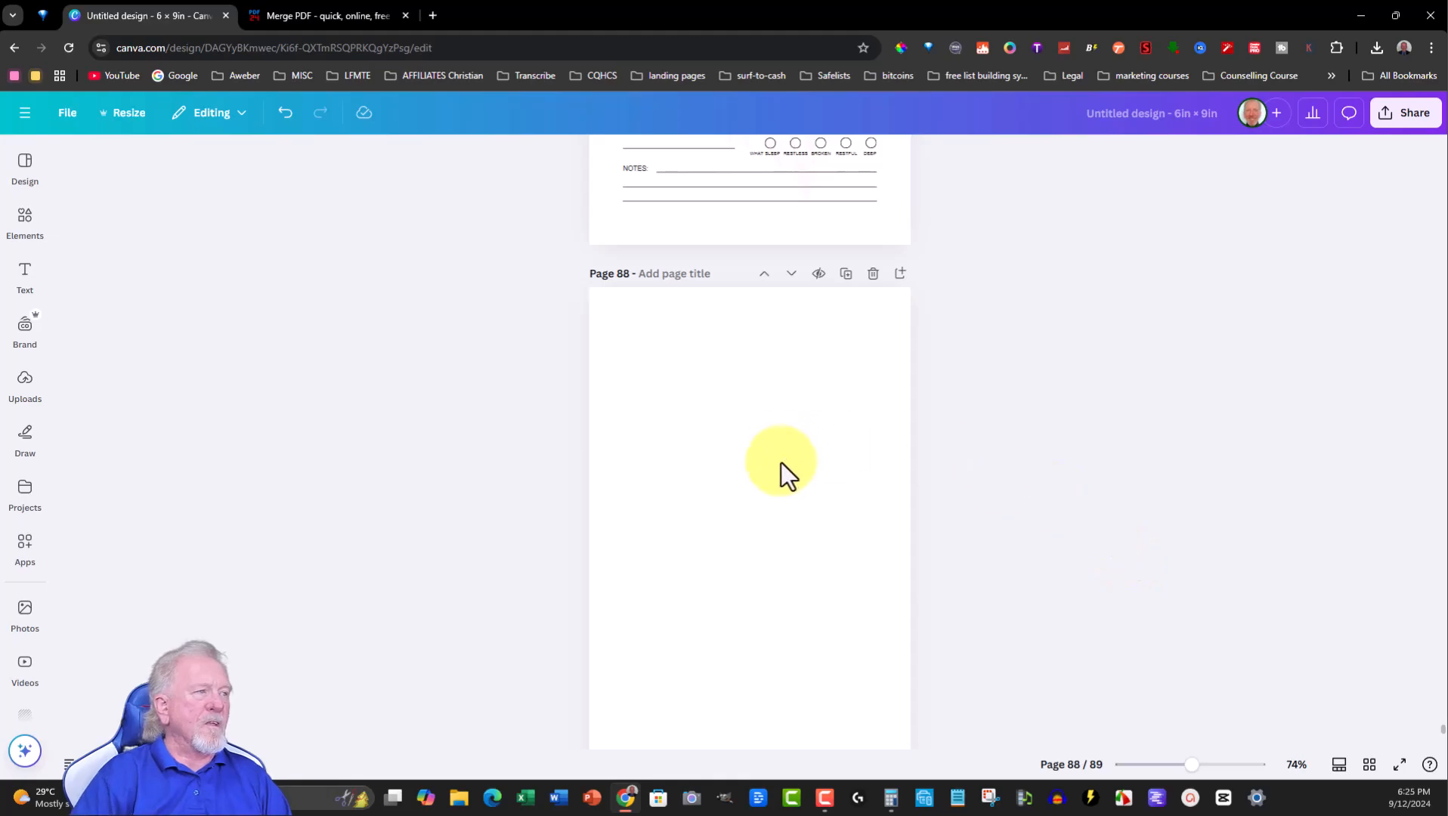
- Scroll through pages 85 to 88 to check their contents
scroll(778, 465, up, 5)
scroll(740, 563, up, 10)
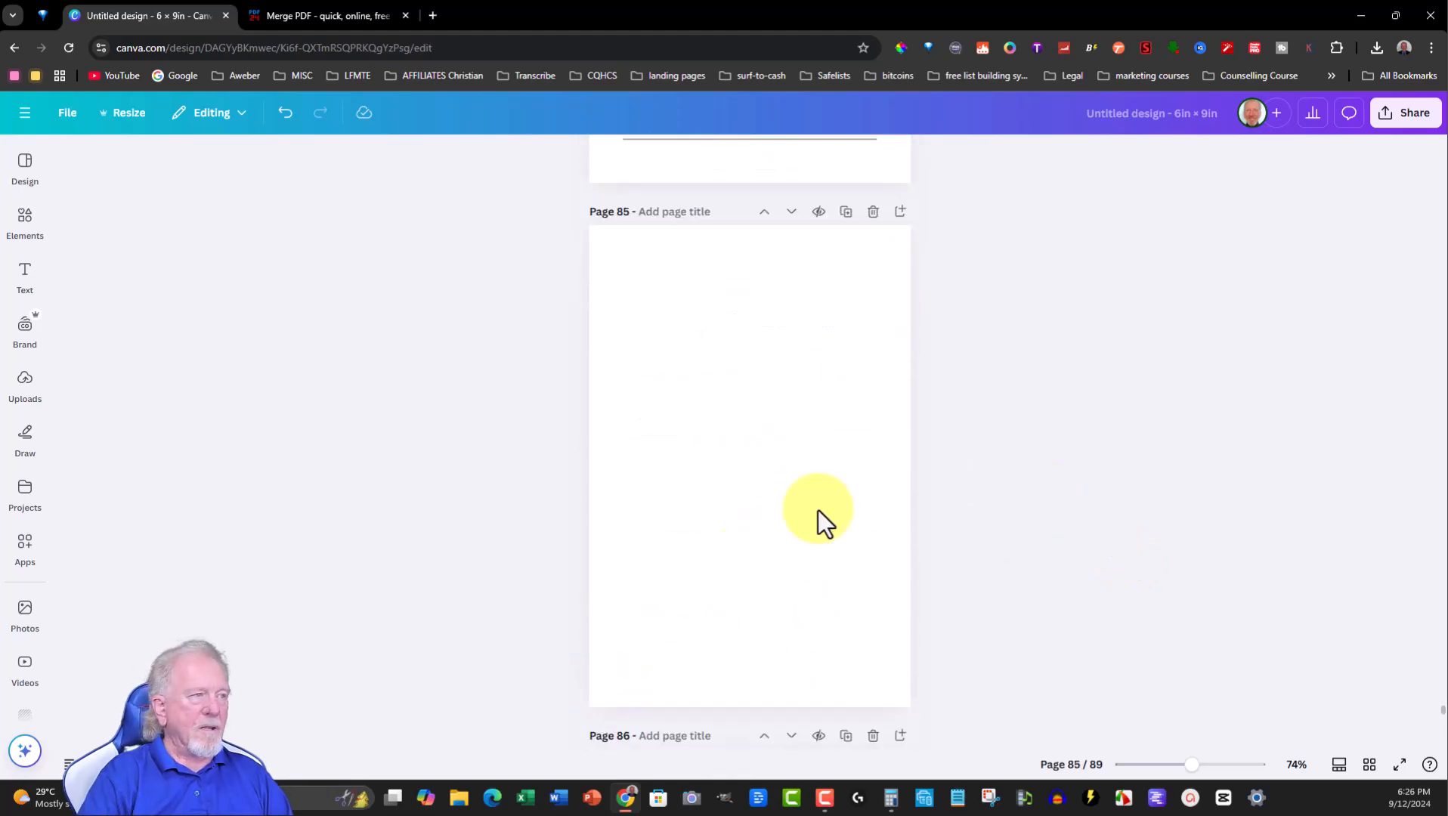
scroll(840, 385, down, 7)
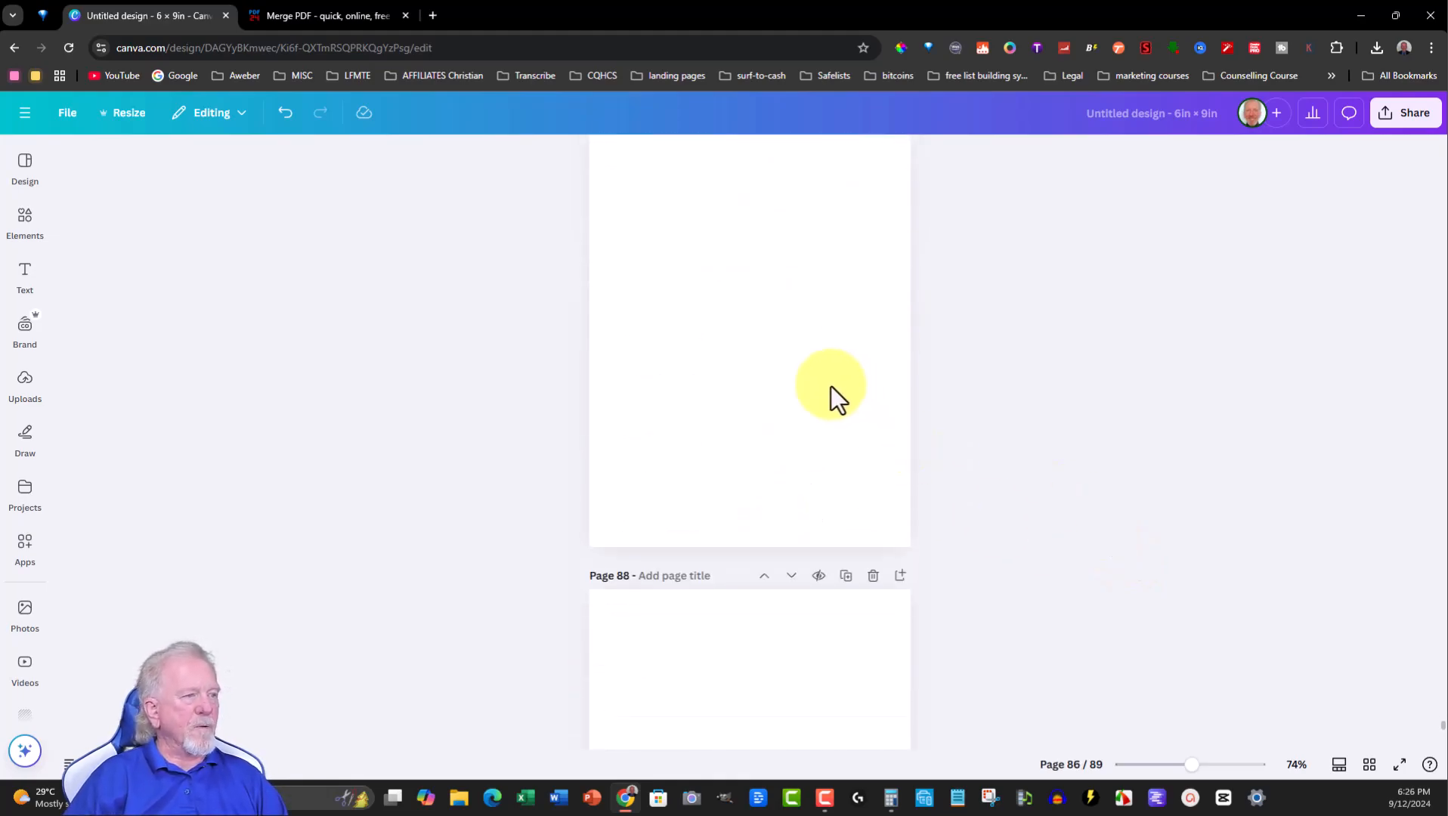
scroll(831, 383, up, 6)
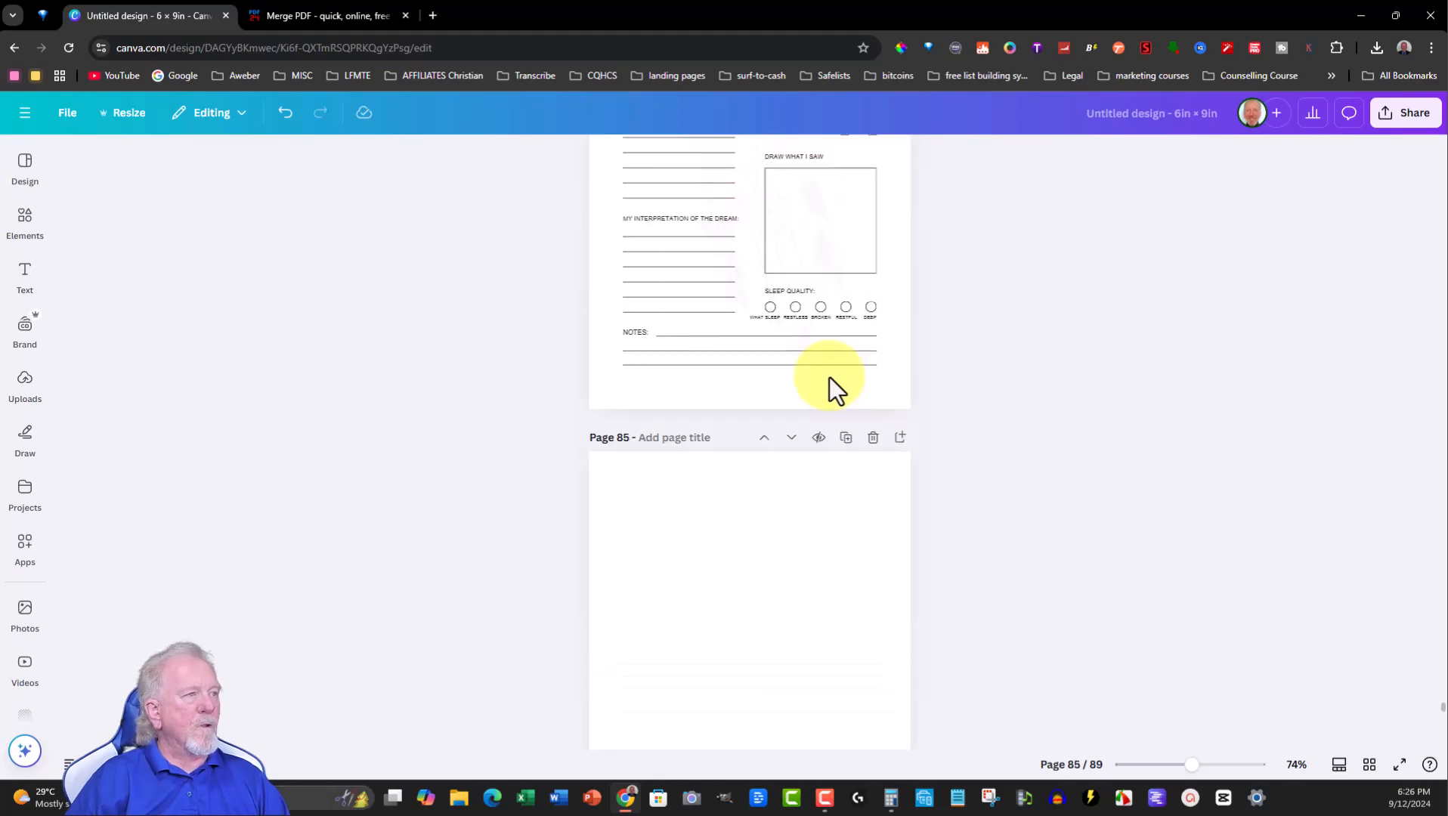
scroll(816, 408, down, 15)
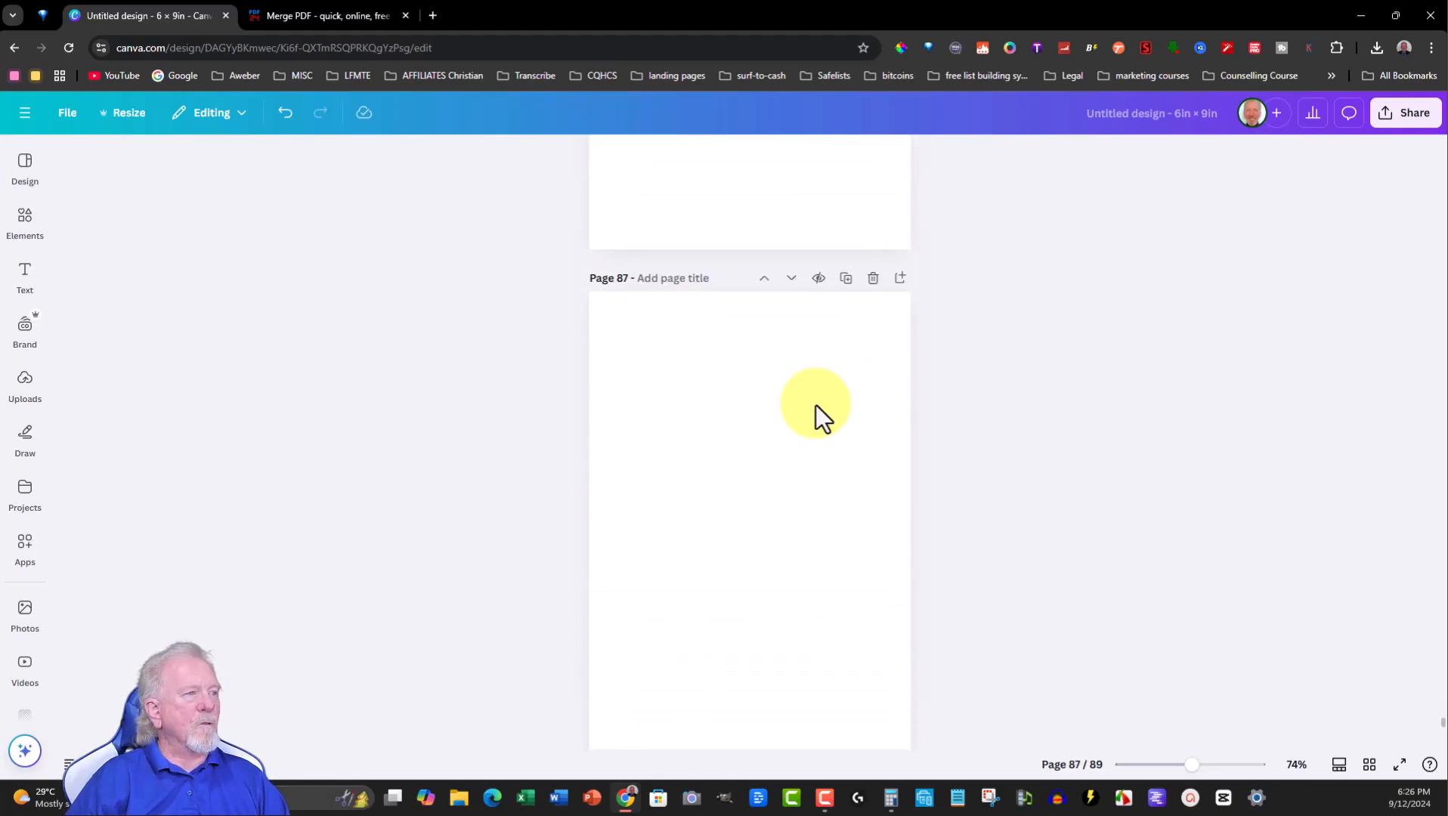
scroll(816, 405, down, 3)
scroll(816, 405, down, 2)
scroll(815, 405, up, 15)
scroll(837, 394, up, 1)
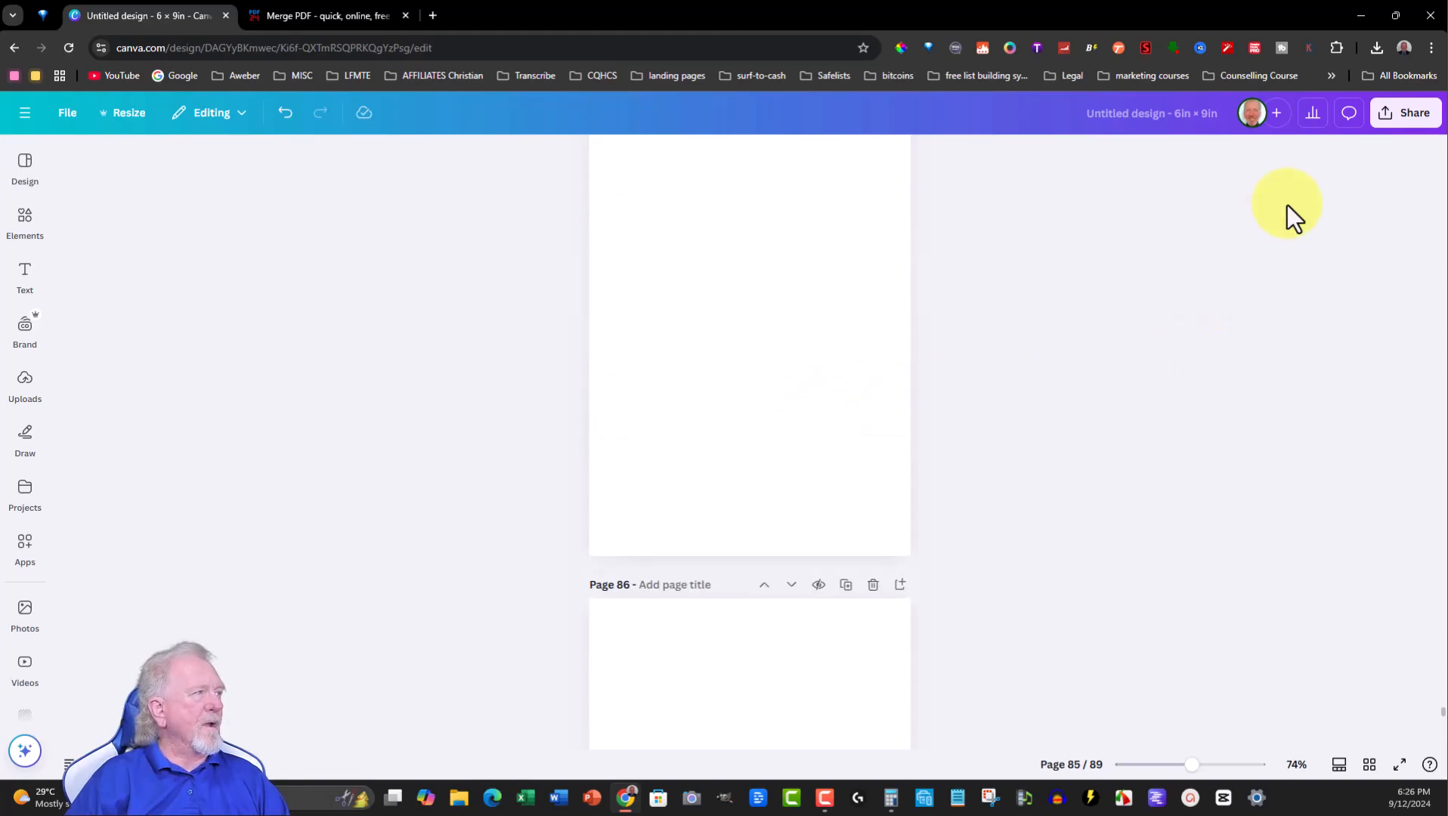
- Rename the design 2 Sweet Dreams Journal
click(1089, 115)
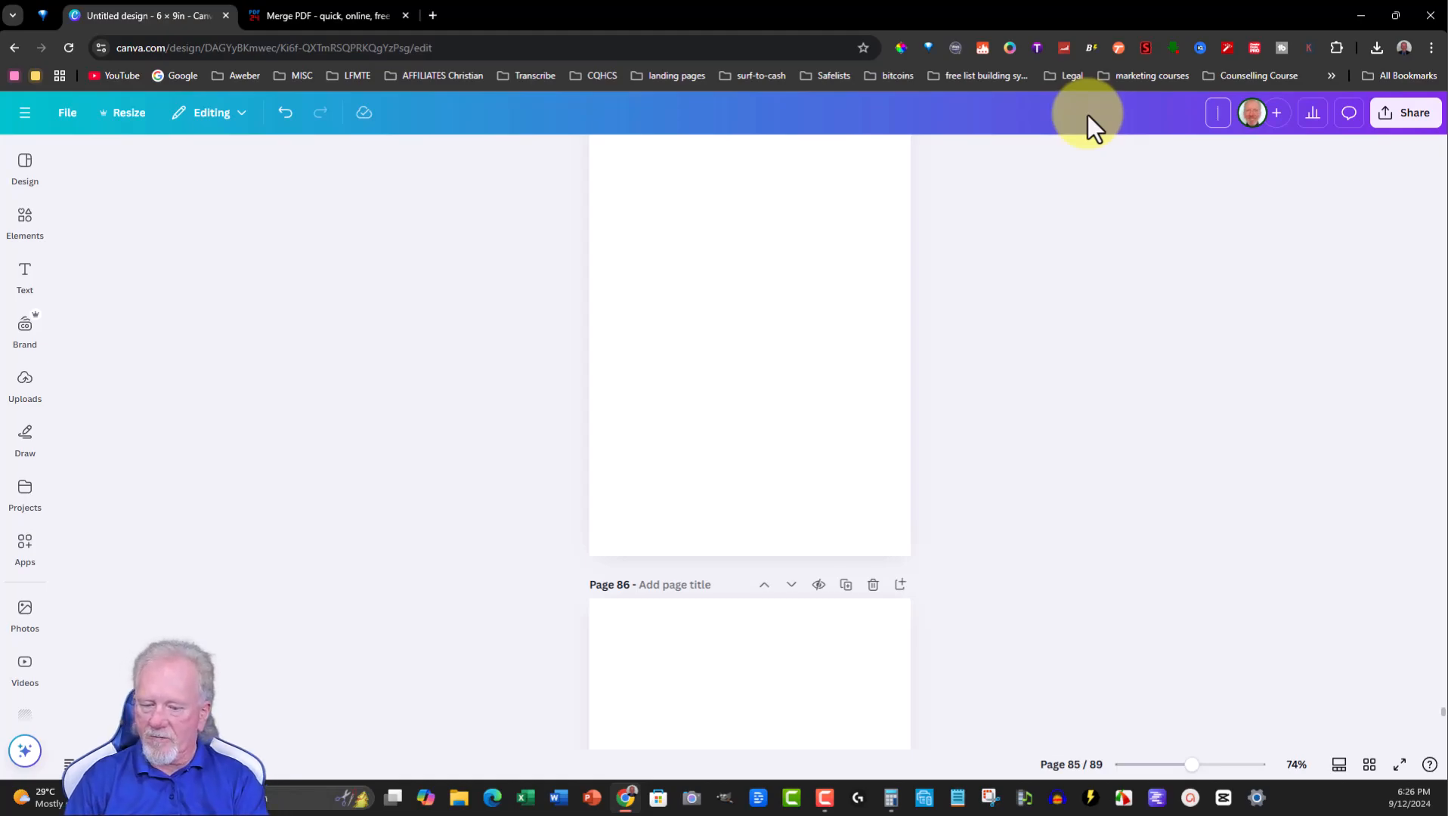
text(S)
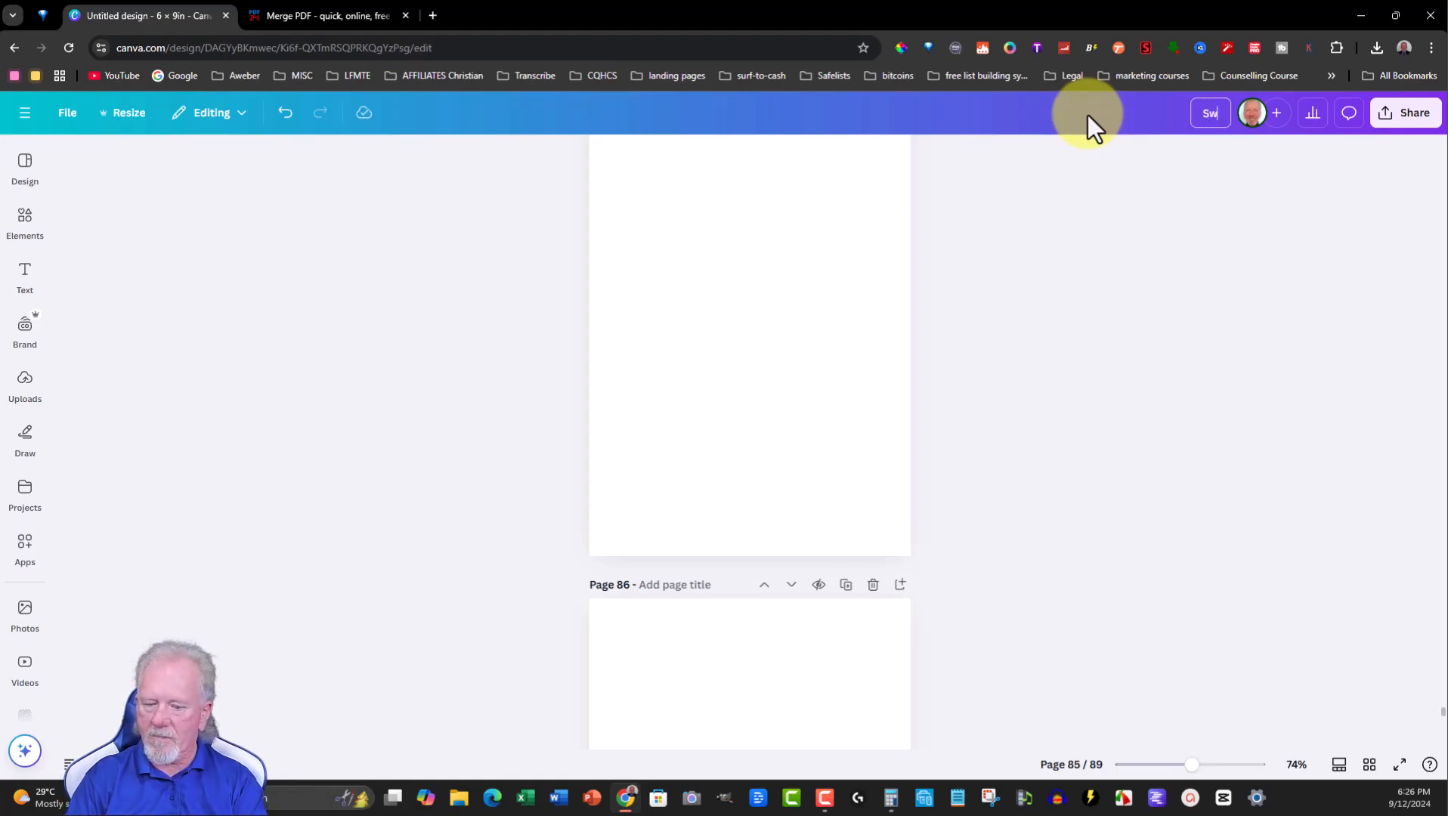
key(BackSpace)
text(2)
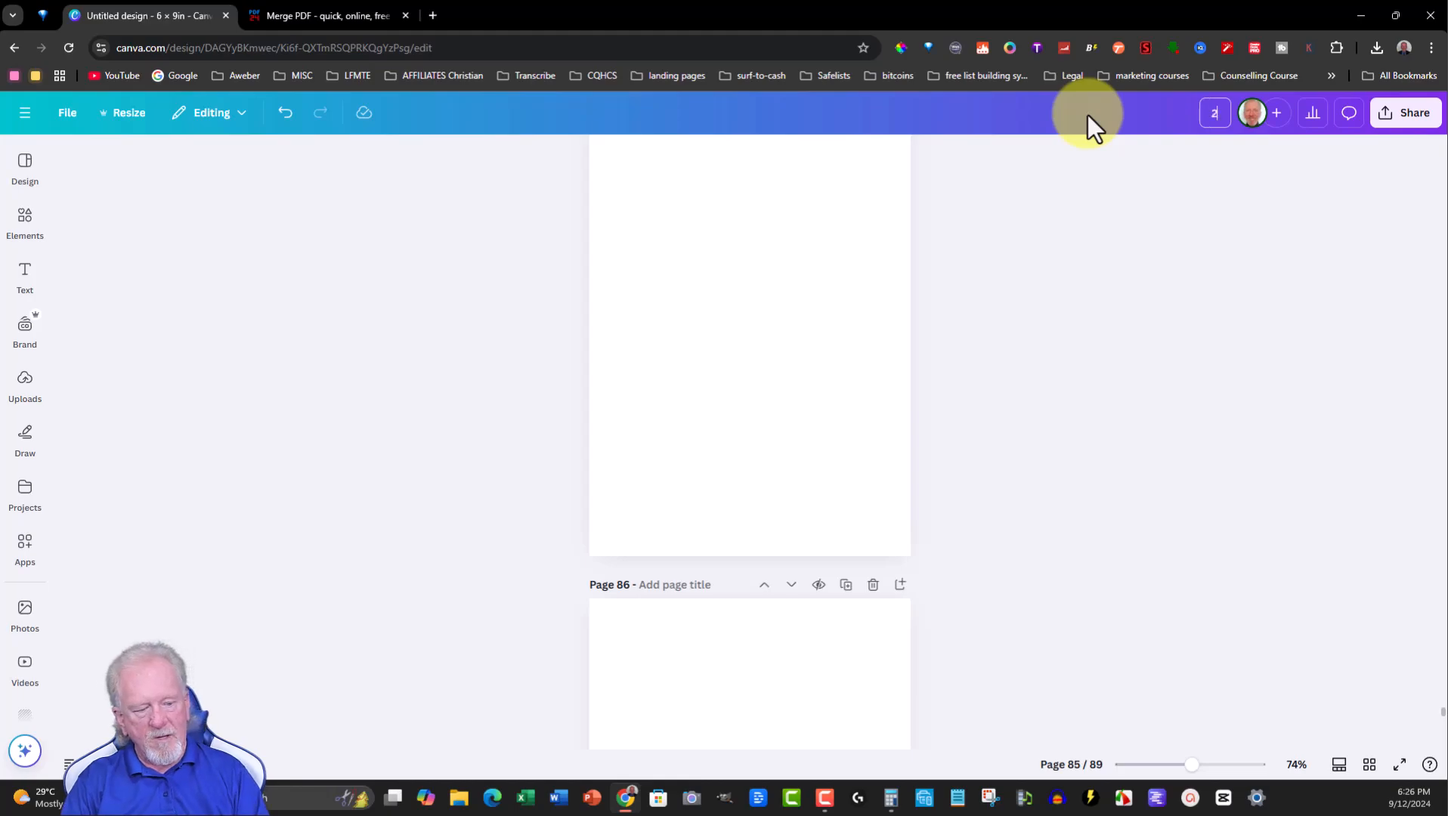
text(Sweet Dreams Journal)
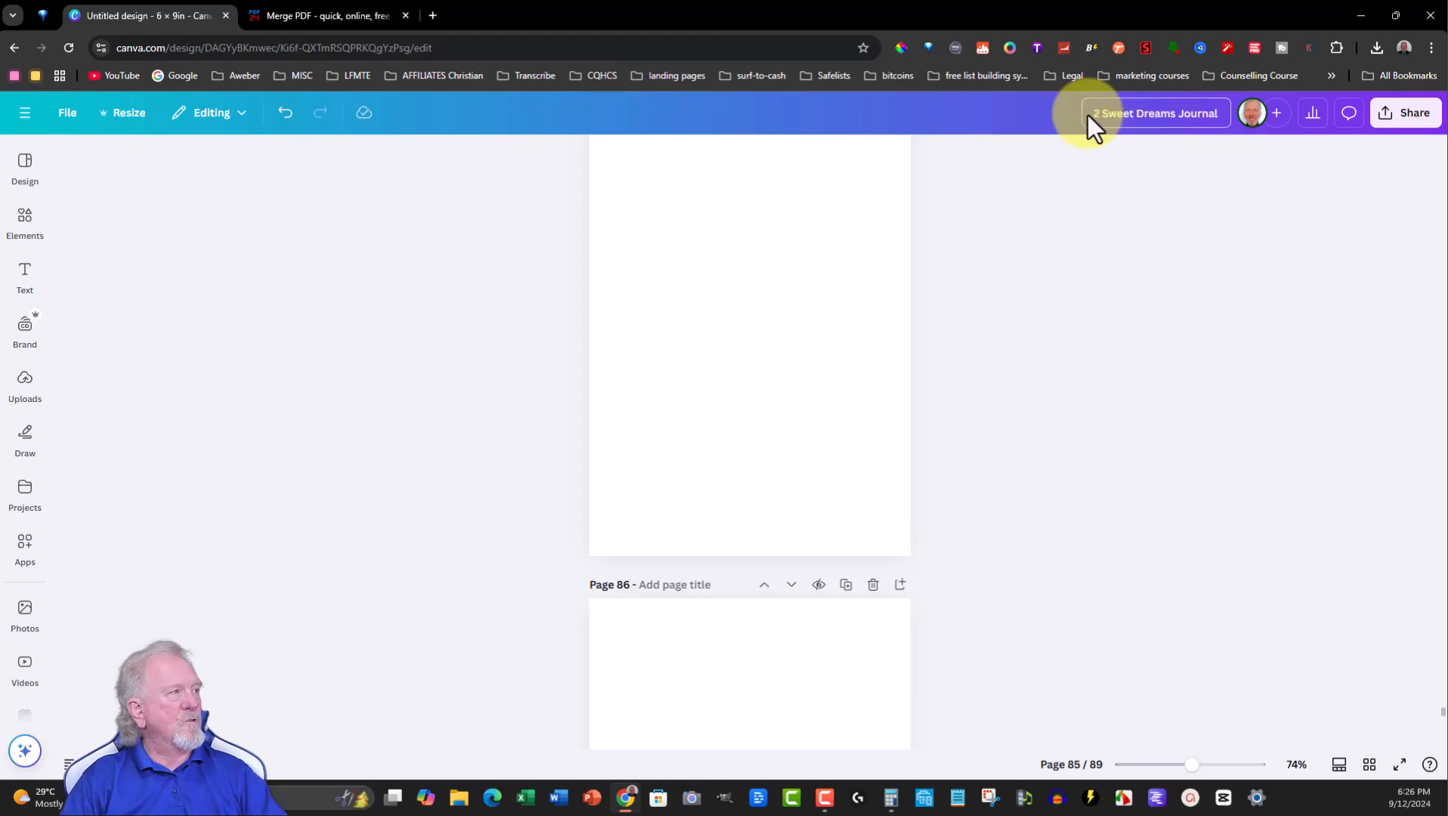
- Download all 89 pages of the design as a PDF Print file
click(1409, 120)
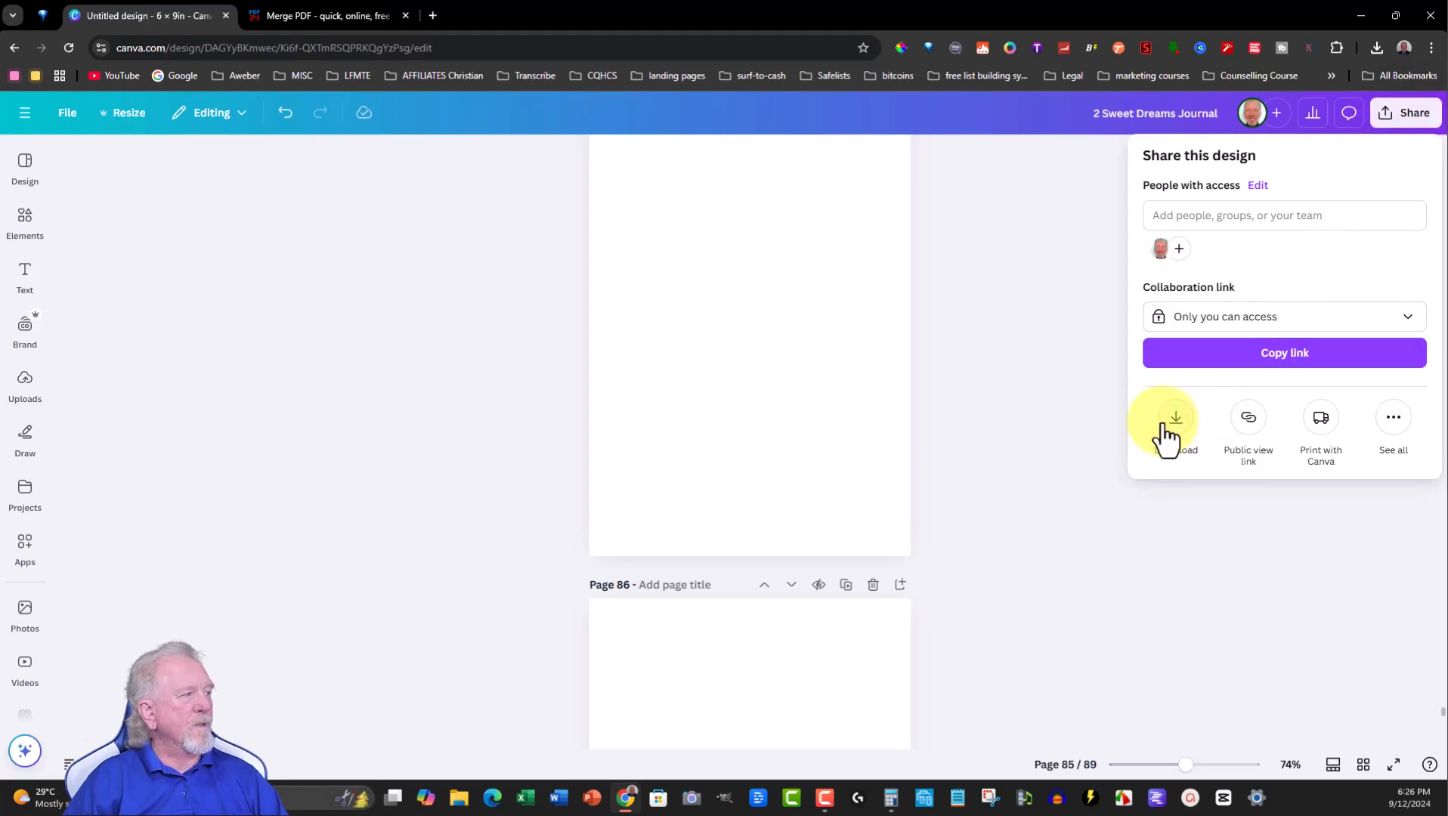
click(1176, 419)
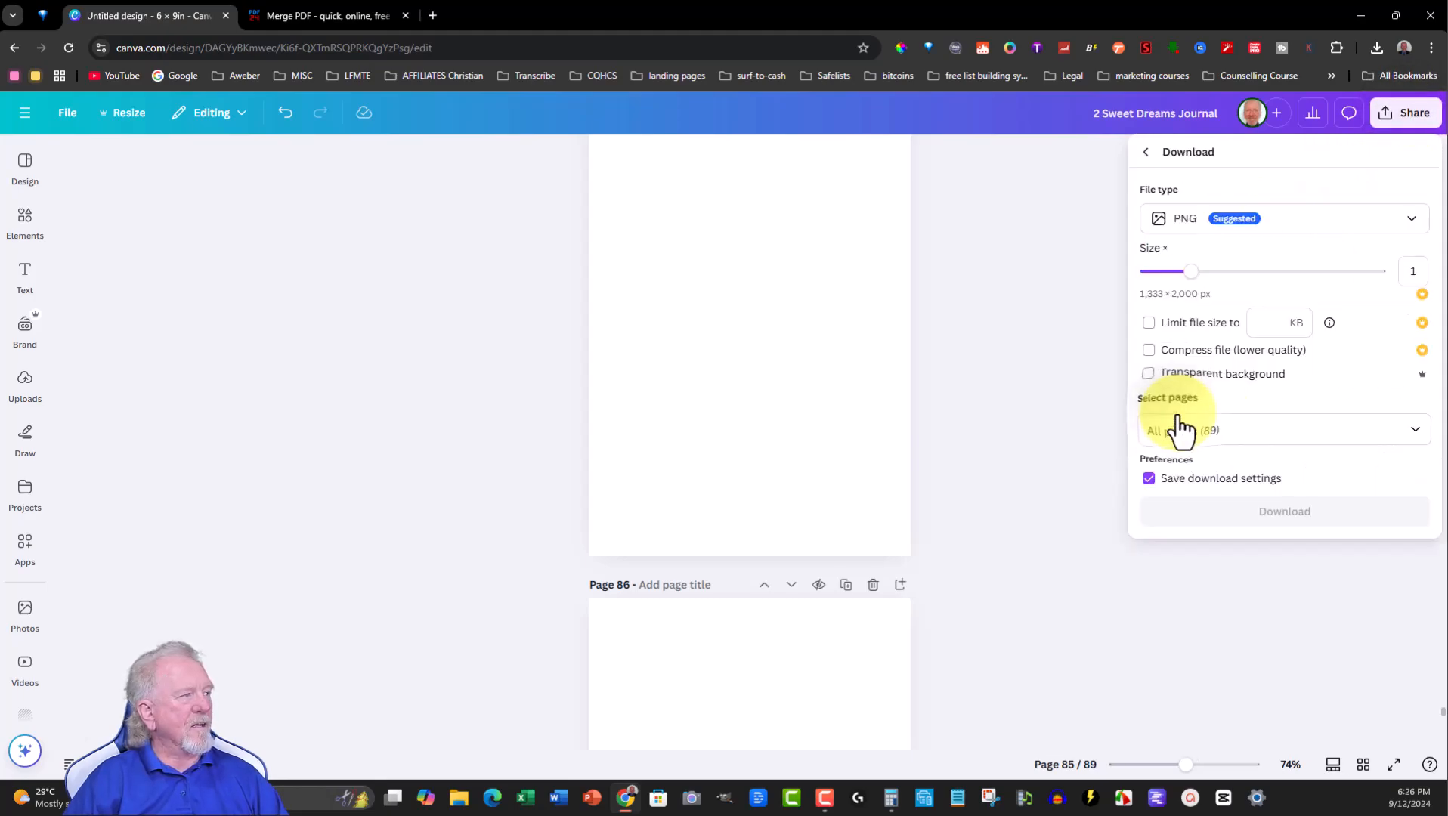
click(1411, 221)
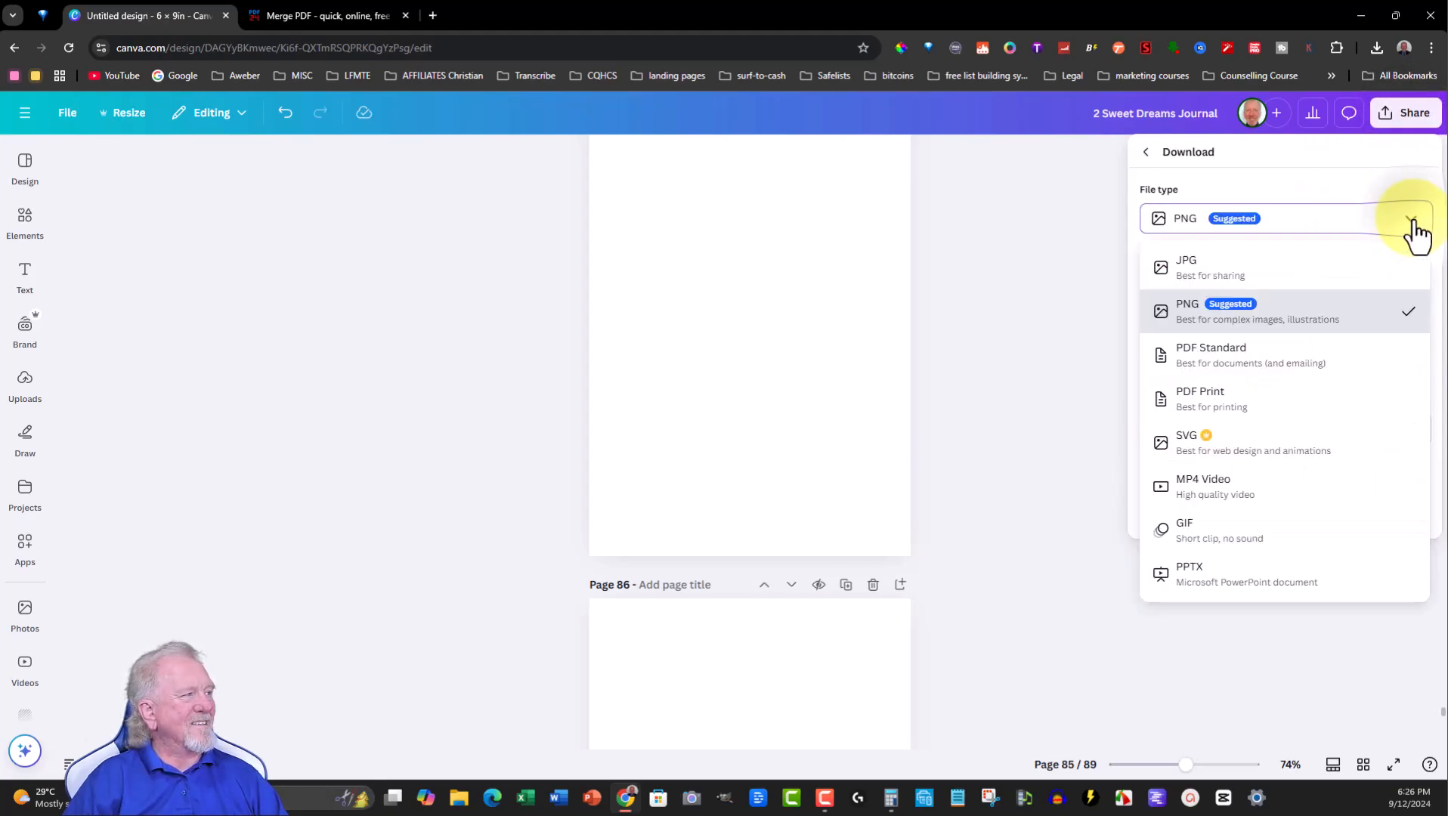
click(1182, 400)
click(1310, 491)
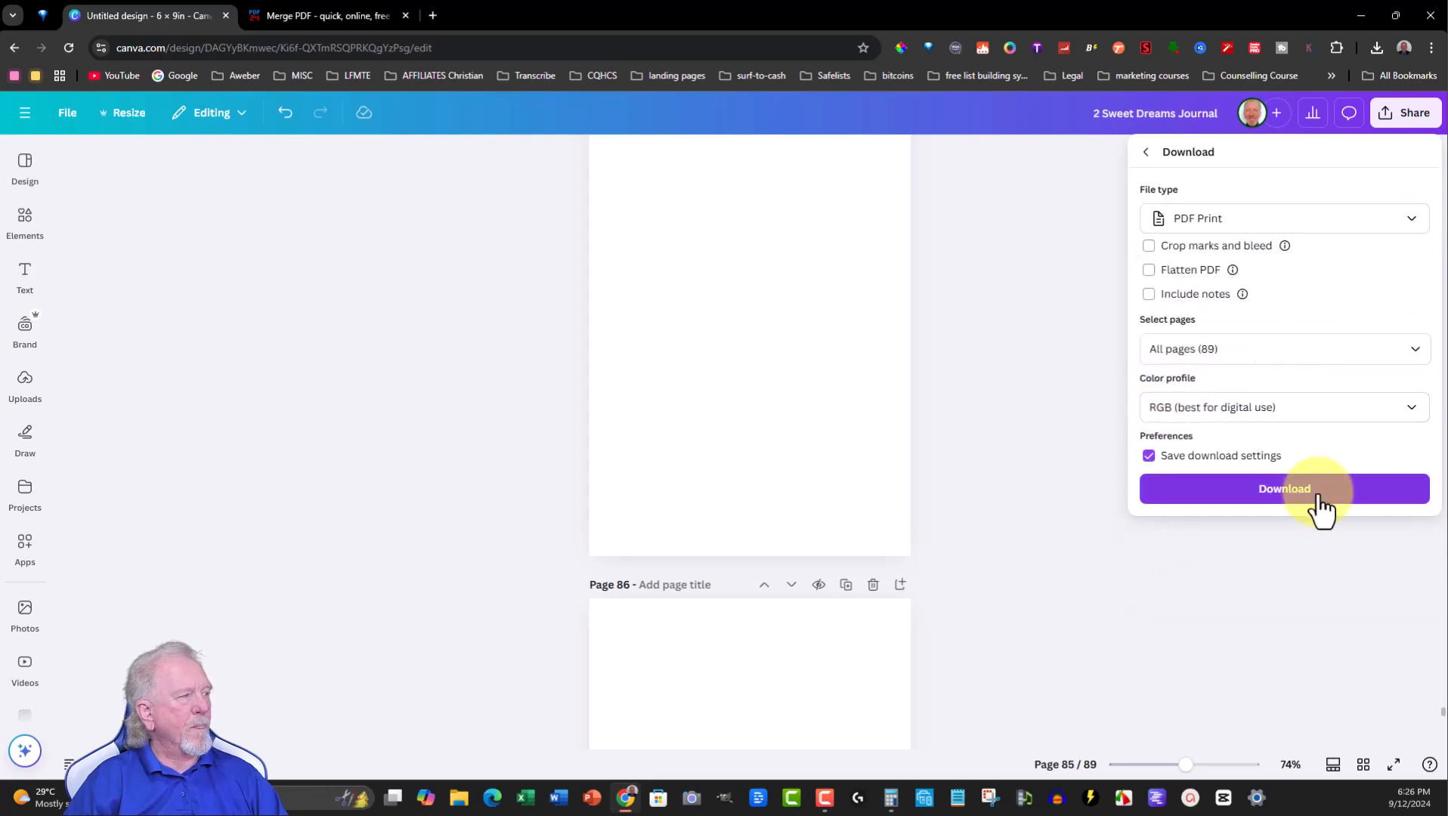
click(1280, 493)
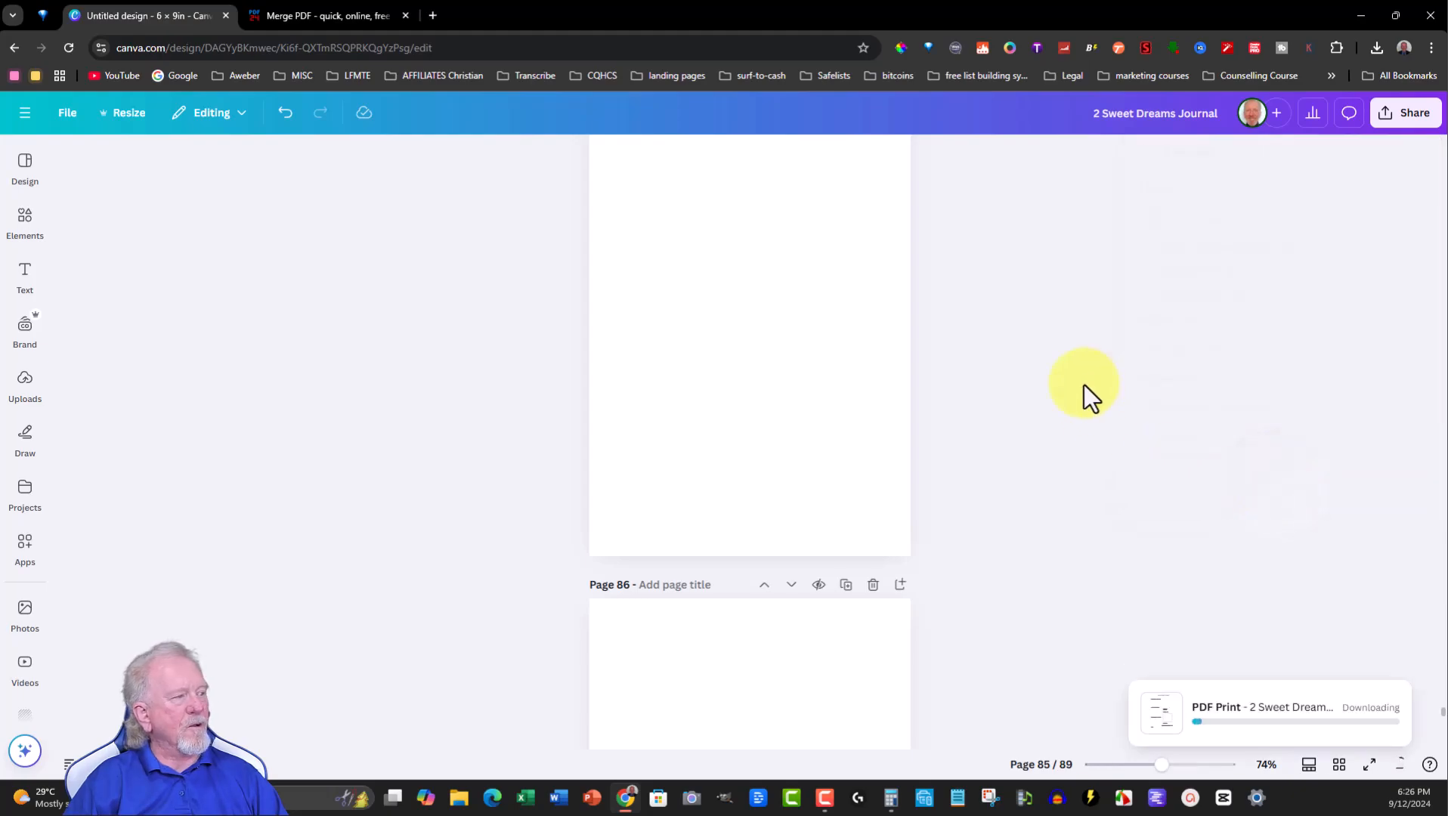
- Save the downloaded PDF to the Desktop as 2 Sweet Dreams Journal.pdf
scroll(585, 309, up, 20)
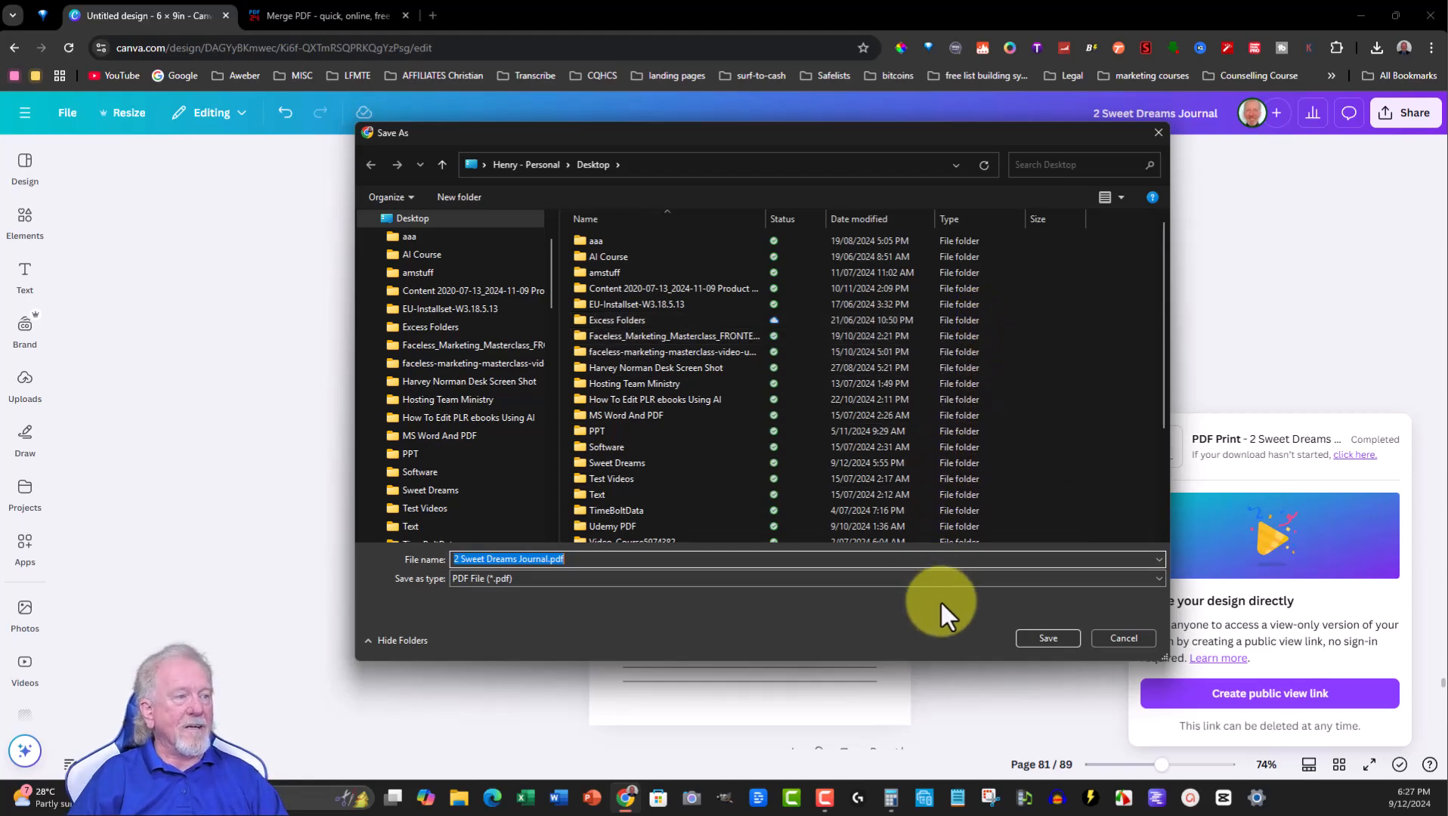
click(1047, 637)
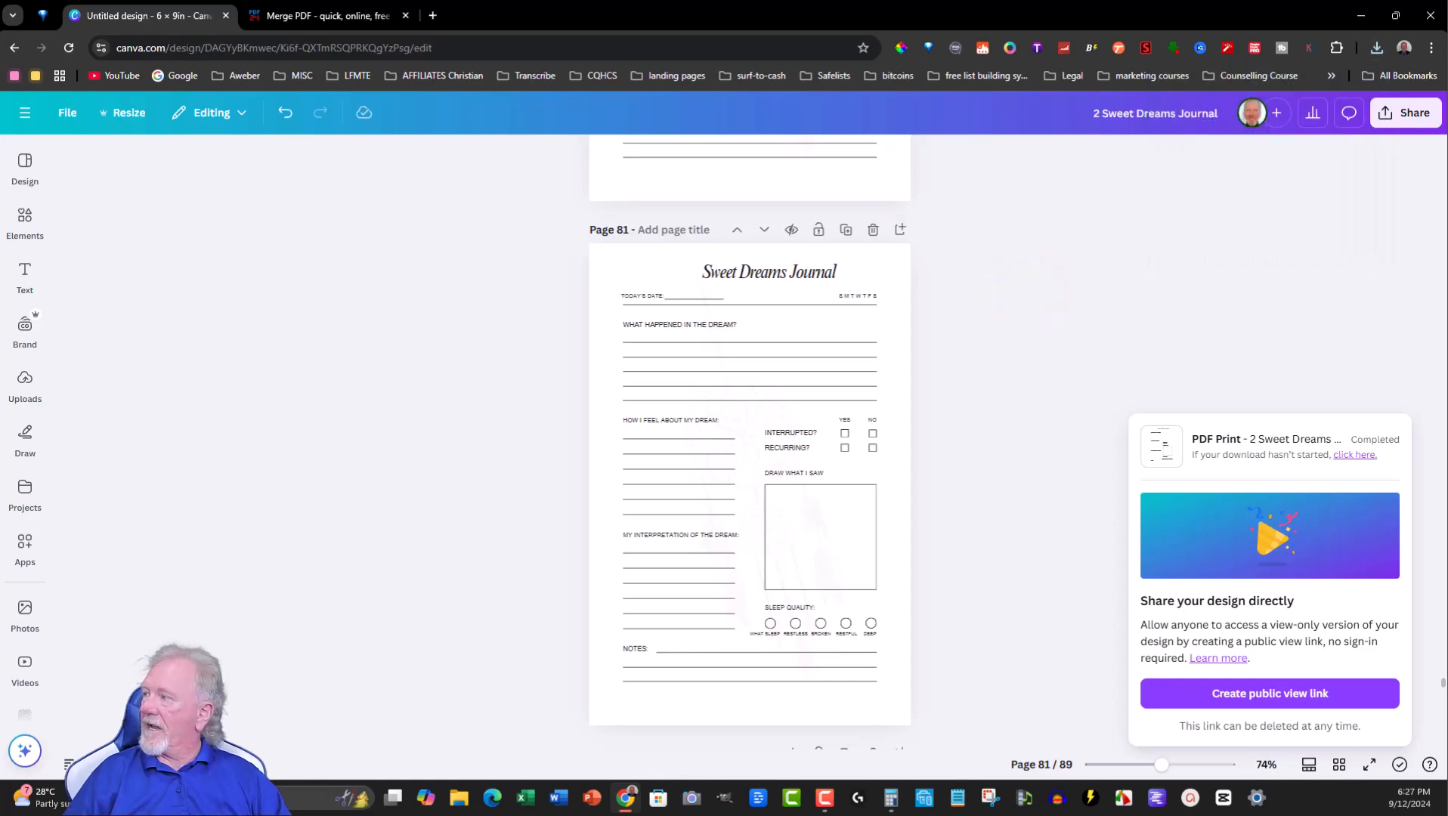
- Switch to the PDF24 Merge PDF tab, add Sweet Dreams Journal.pdf and 2 Sweet Dreams Journal.pdf, and merge them
click(318, 6)
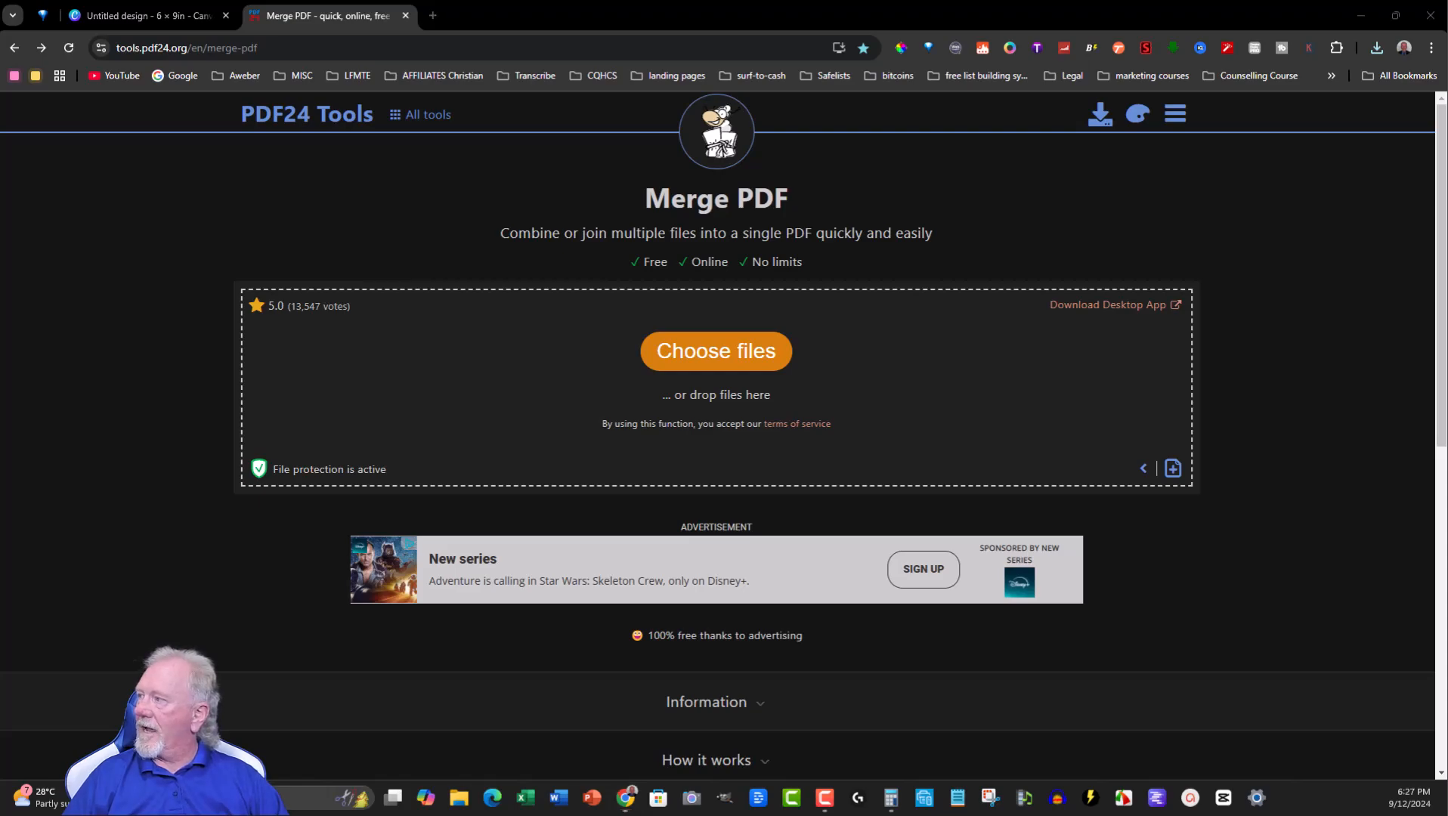
drag(608, 217, 715, 360)
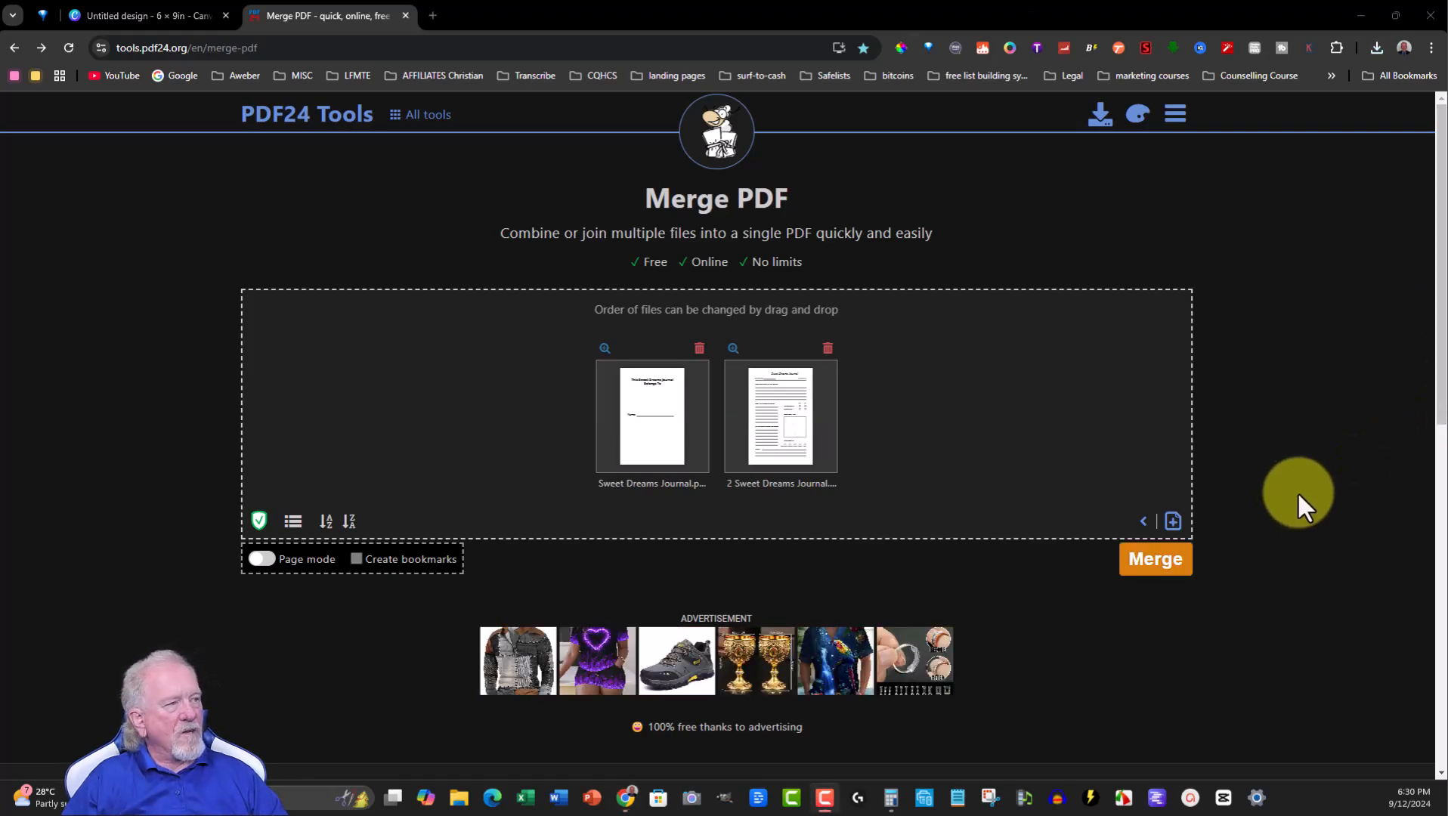
click(1156, 563)
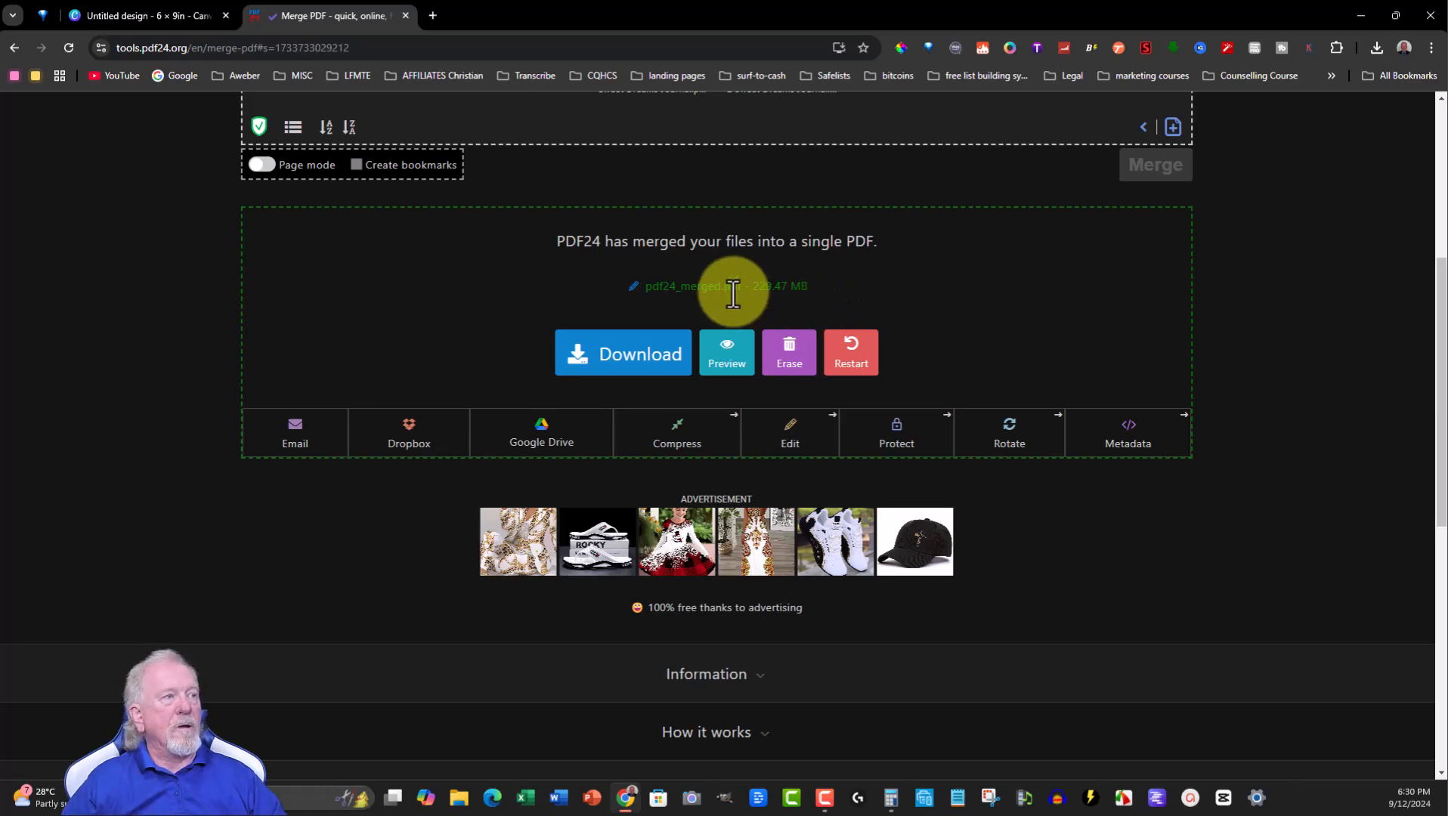
- Download the merged PDF and save it to the Desktop as Complete Sweet Dreams
click(625, 358)
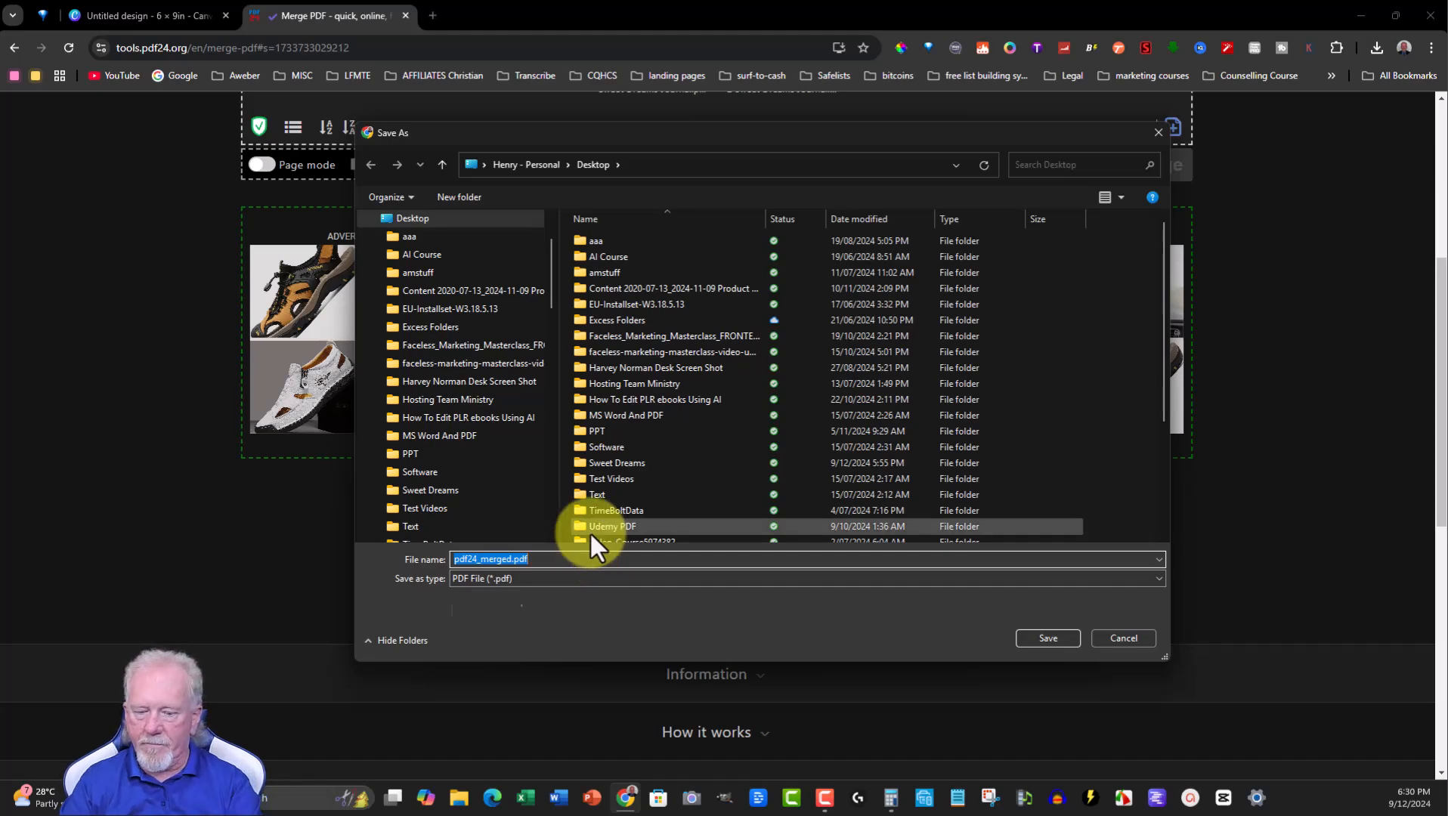
text(Complete Sweet Dreams)
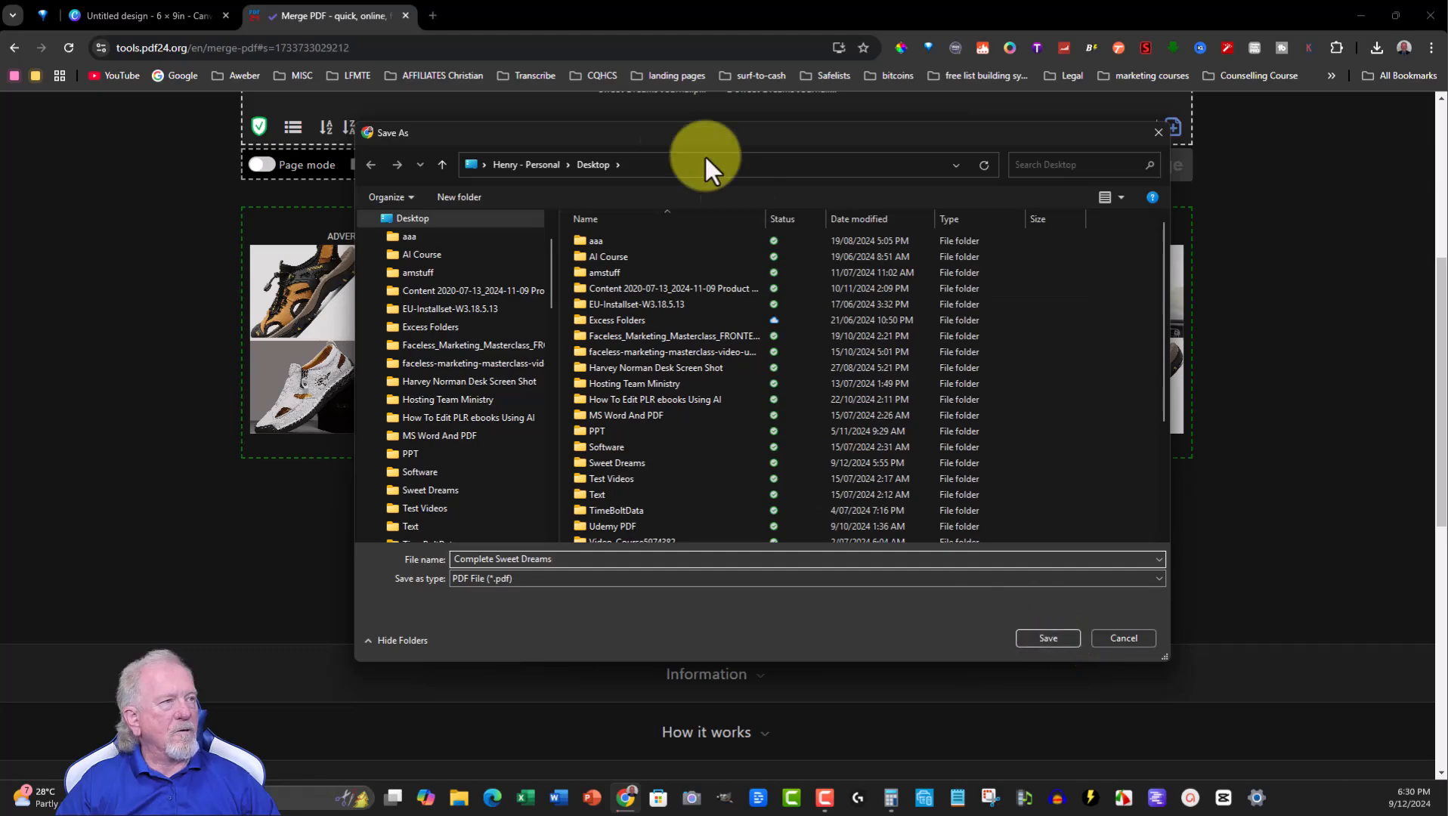
click(1043, 640)
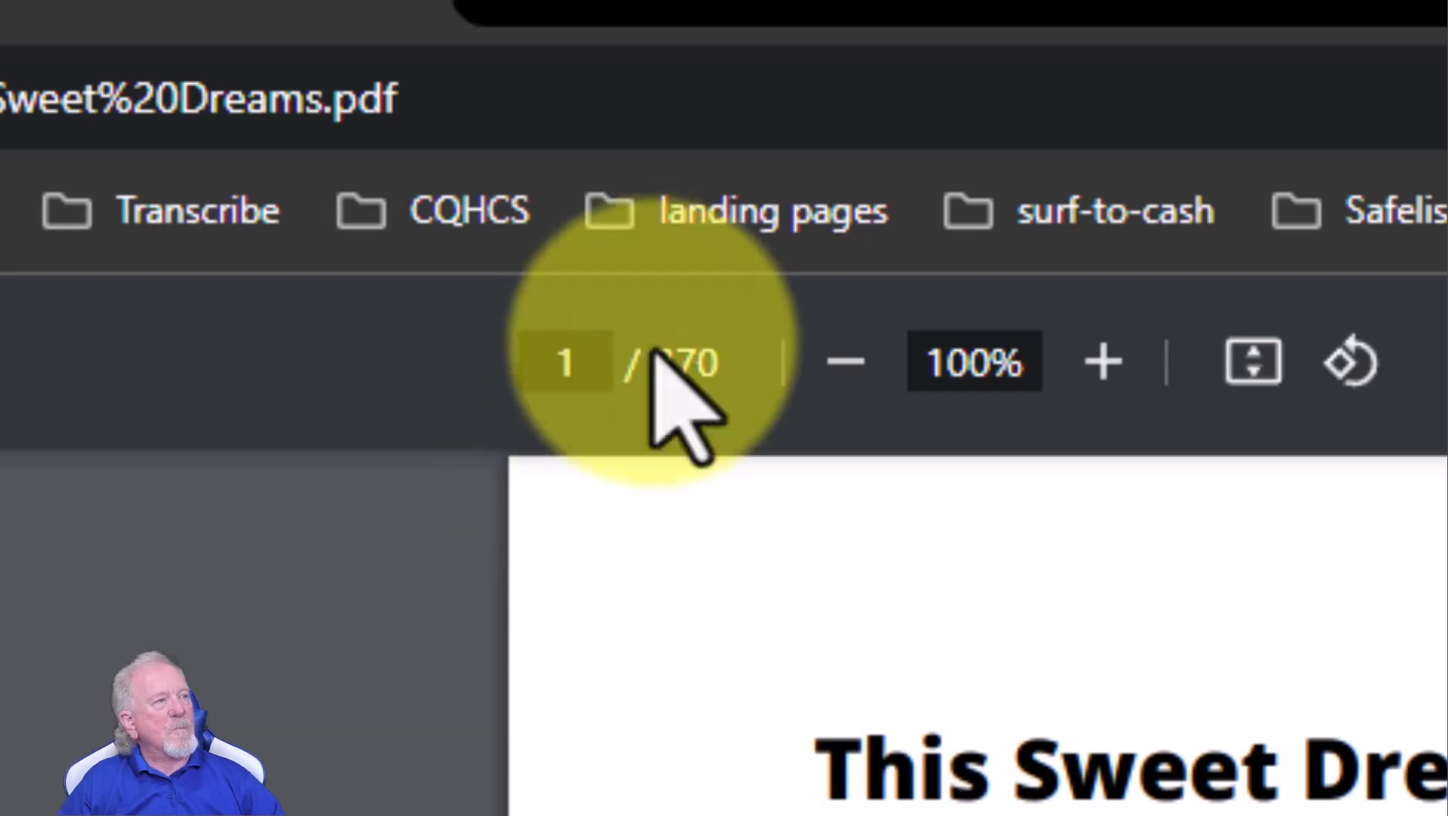
- Scroll through the merged Complete Sweet Dreams PDF to its last pages and back to the first page
double_click(676, 355)
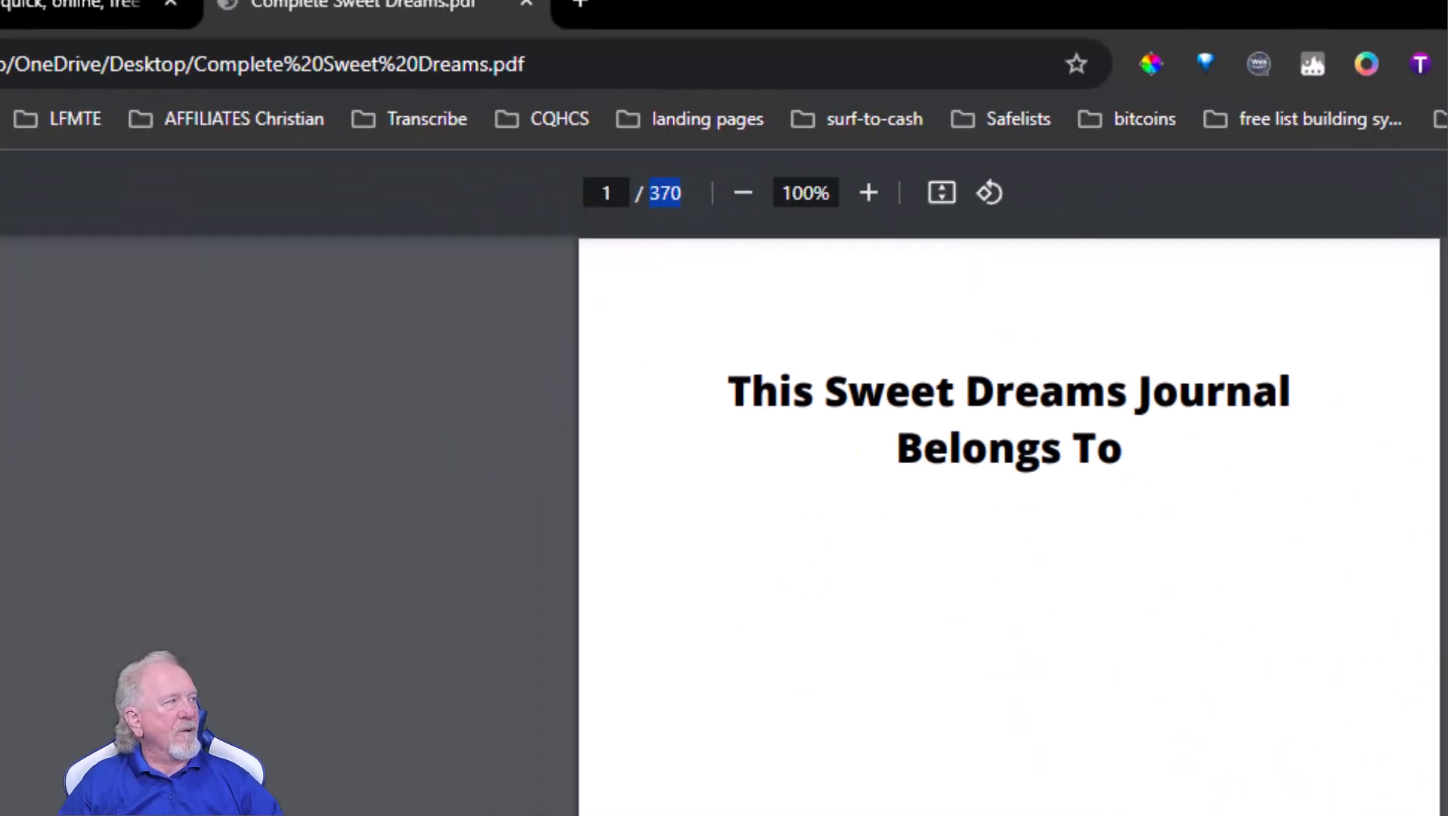
drag(1438, 140, 1442, 752)
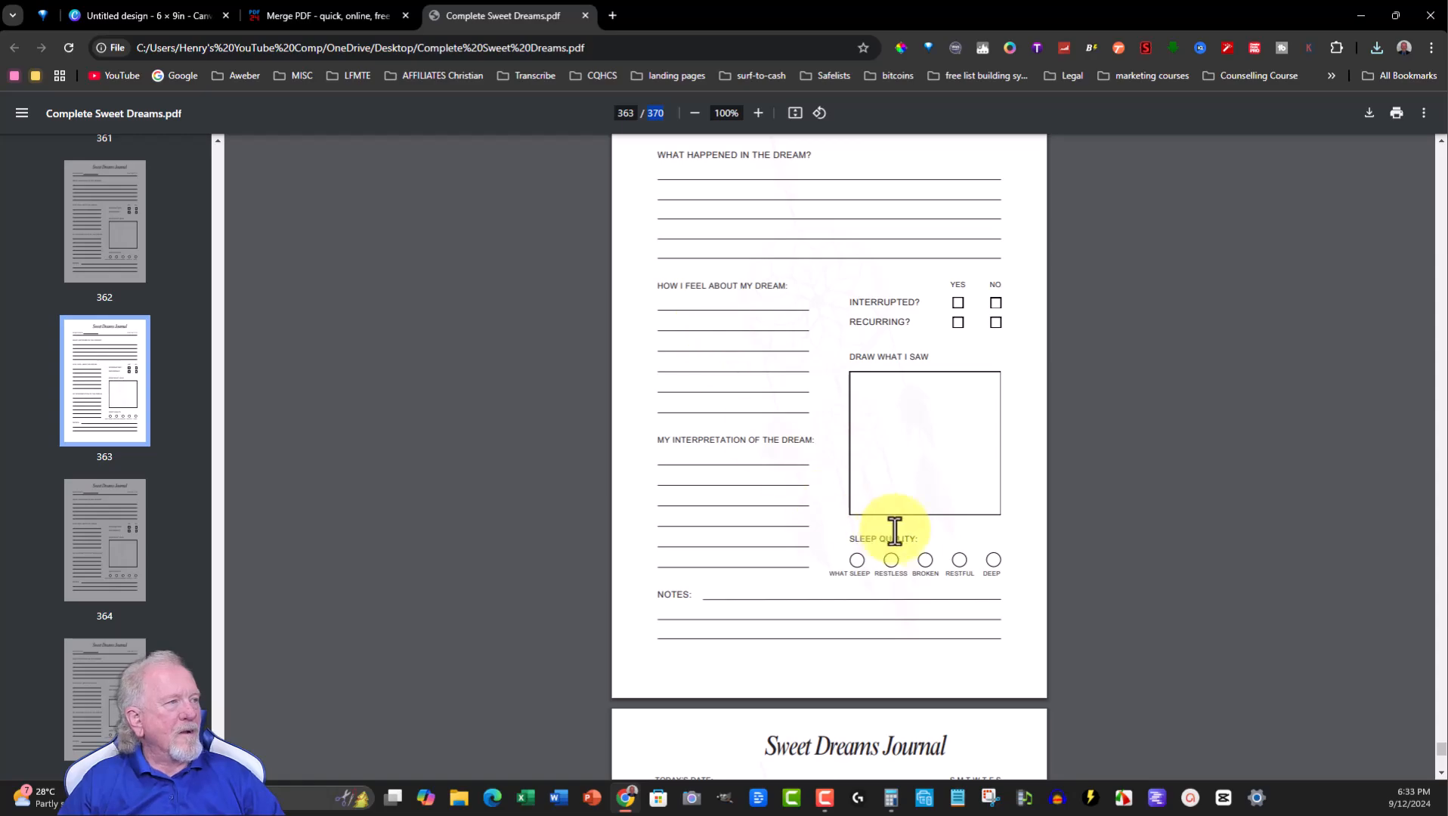
scroll(867, 408, up, 2)
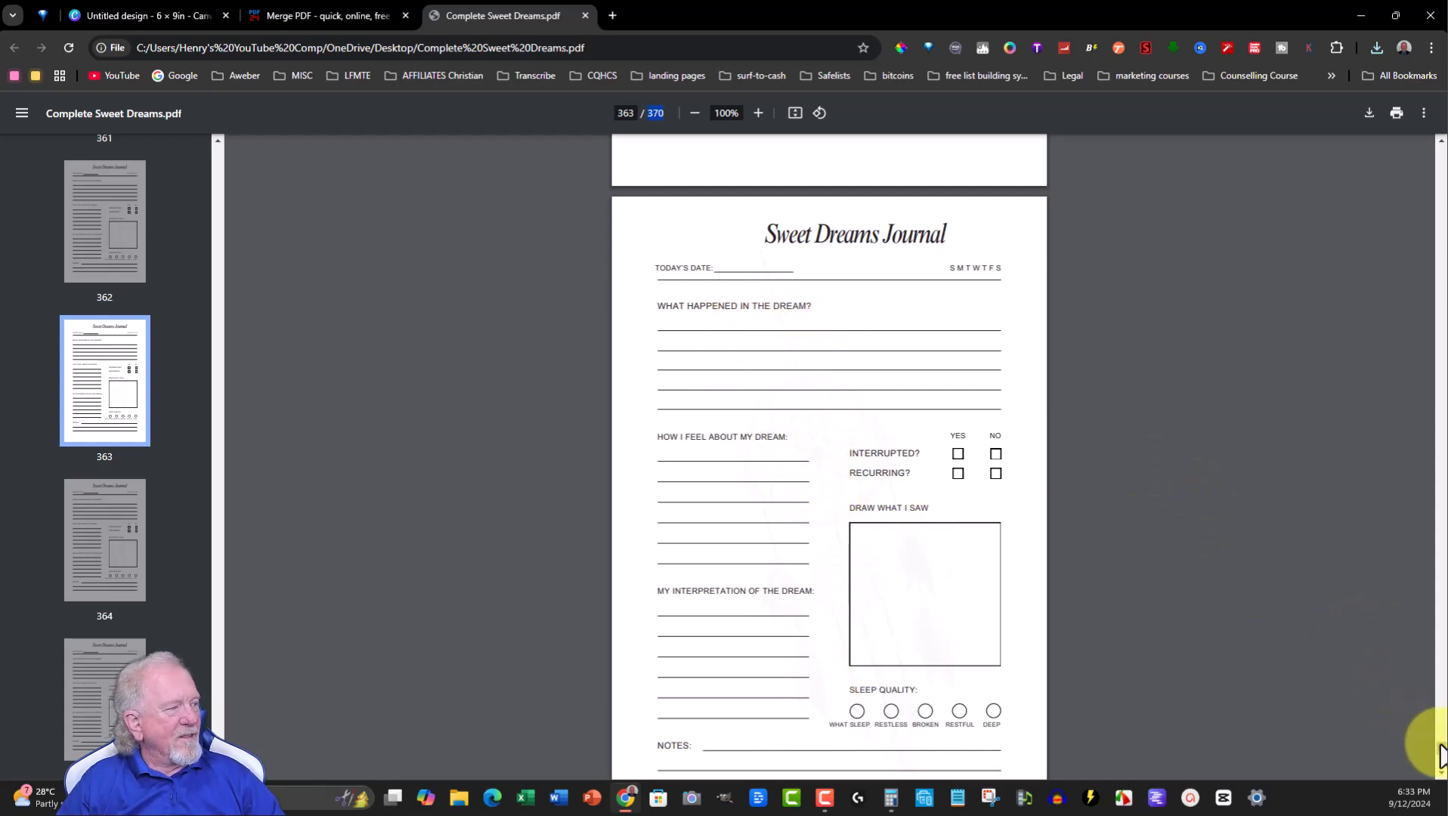
drag(1441, 746, 1437, 143)
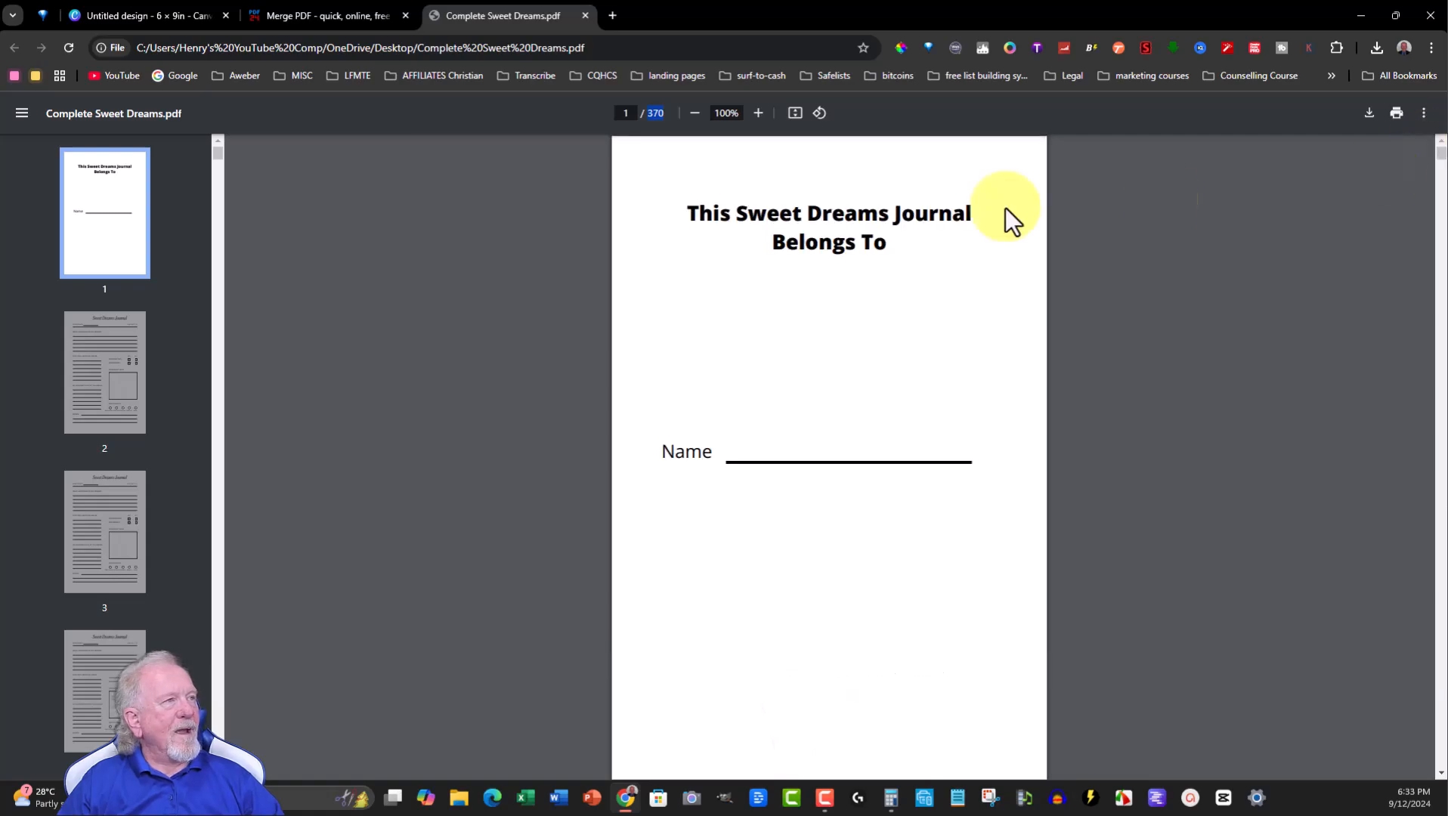